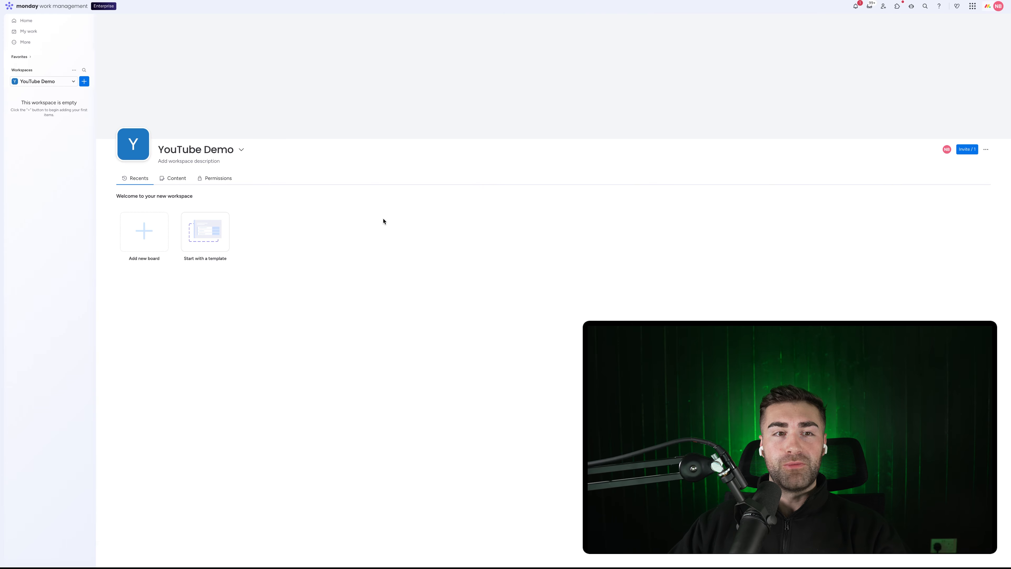
Create a custom board named 'Affiliate Process' whose items are called 'Affiliates'
left_click(84, 81)
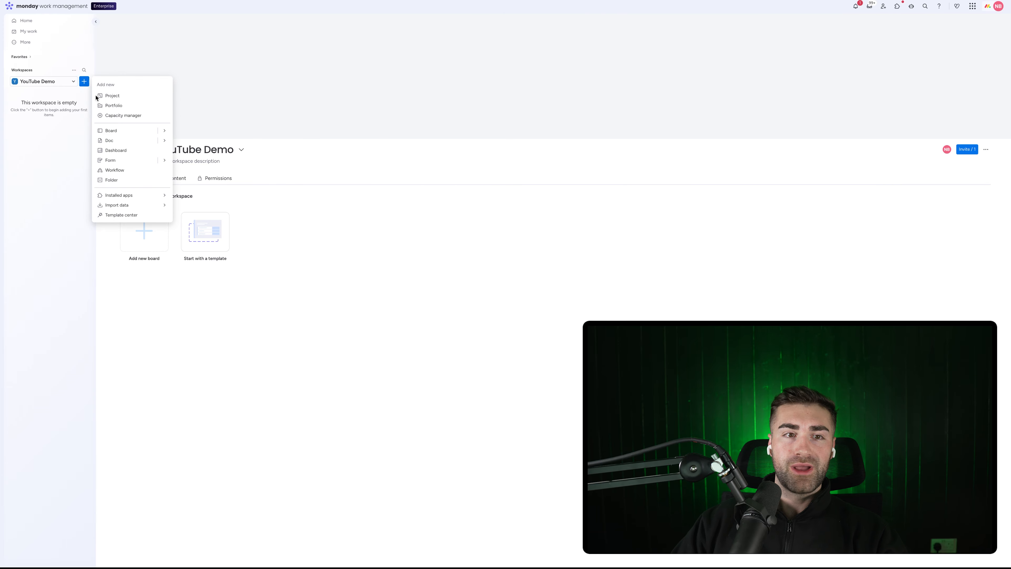
left_click(124, 131)
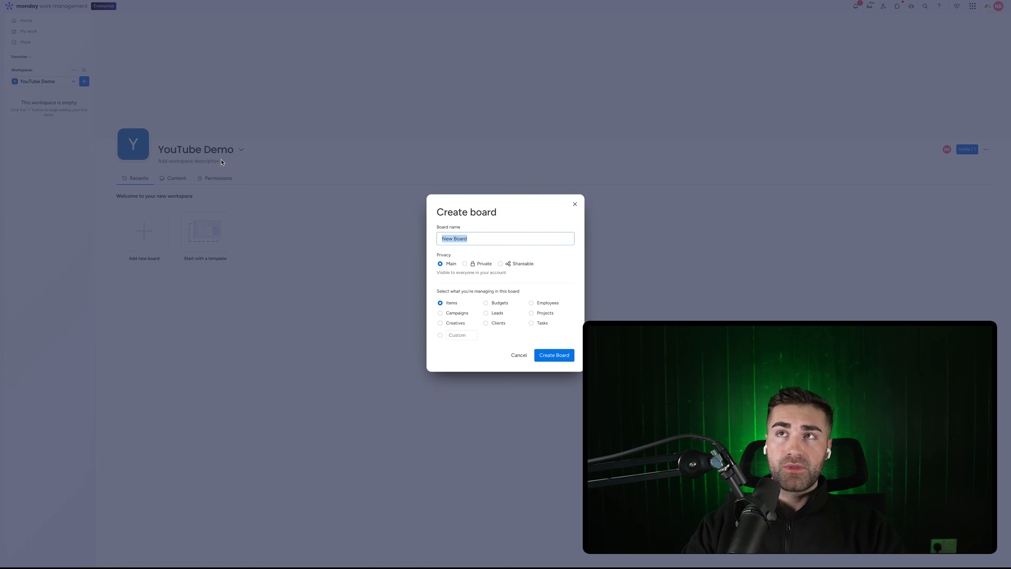
type("Affi")
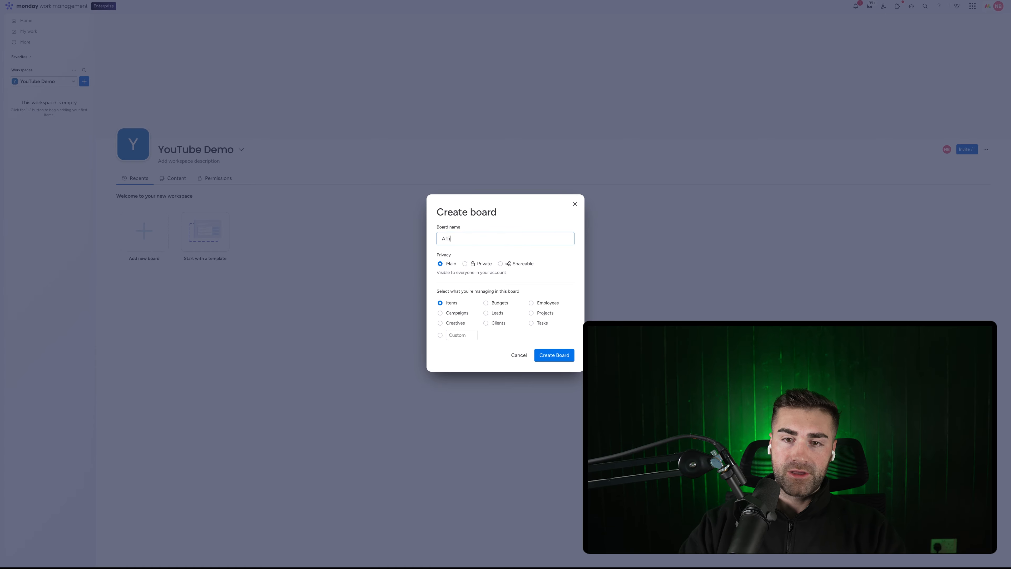
type("laite")
key("BackSpace")
key("BackSpace")
key("BackSpace")
key("BackSpace")
key("BackSpace")
key("BackSpace")
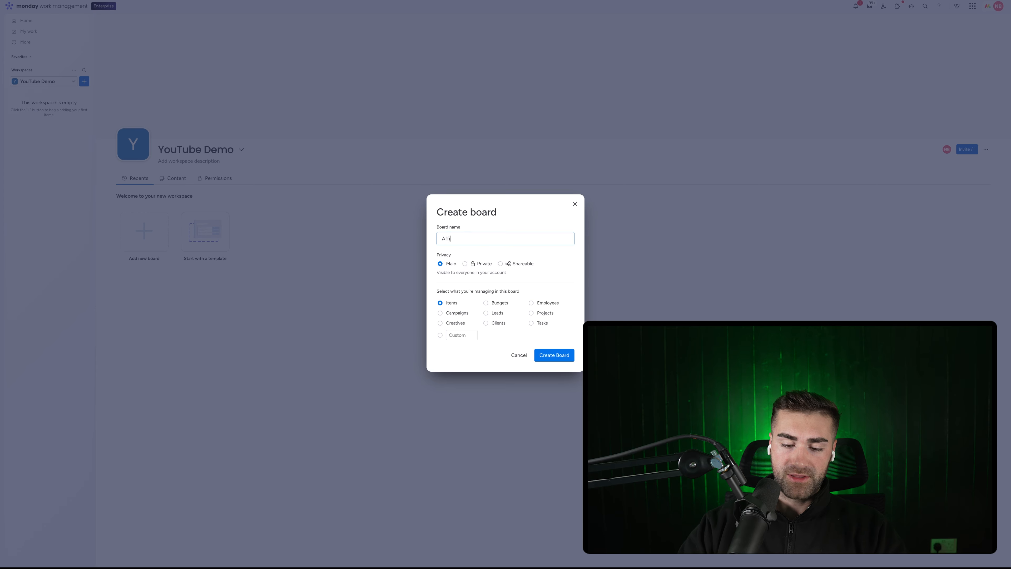
type("liate Process")
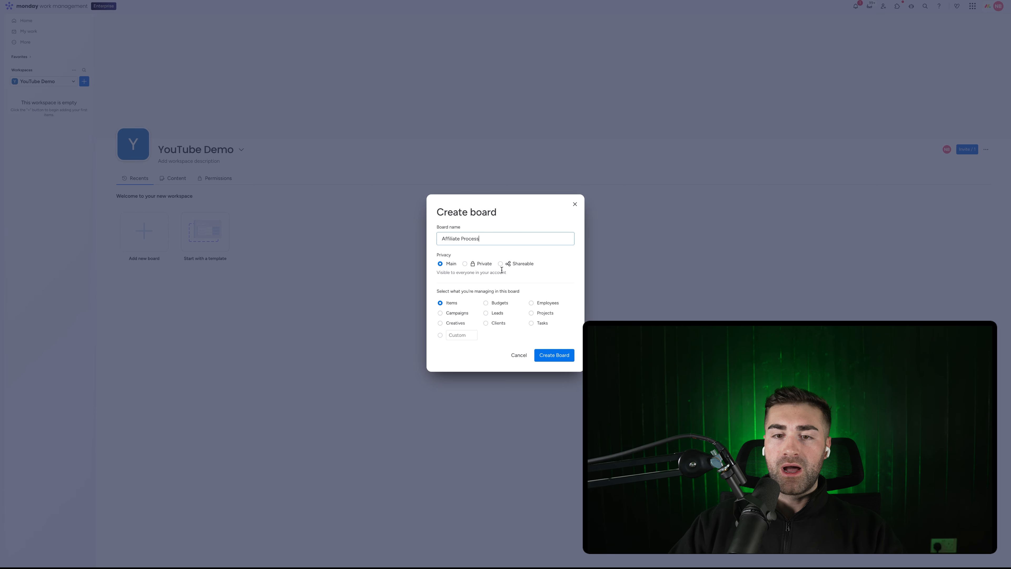
left_click(457, 335)
type("Affiliat")
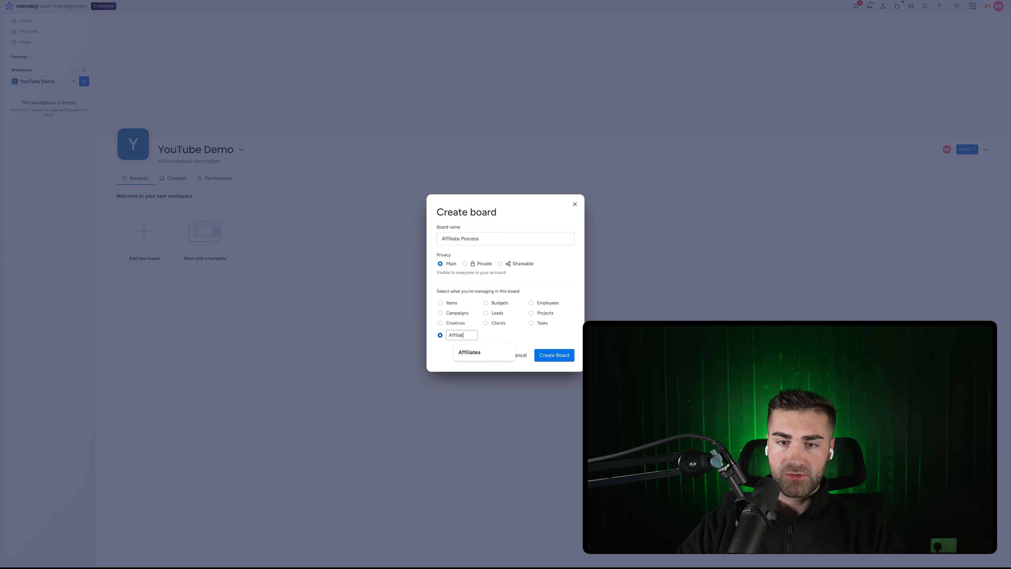
type("es")
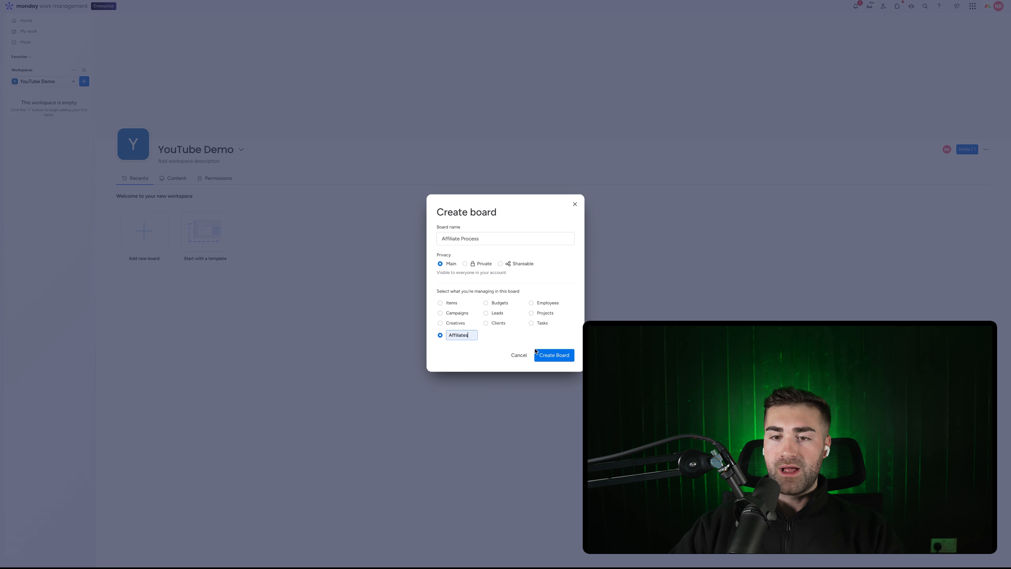
left_click(554, 355)
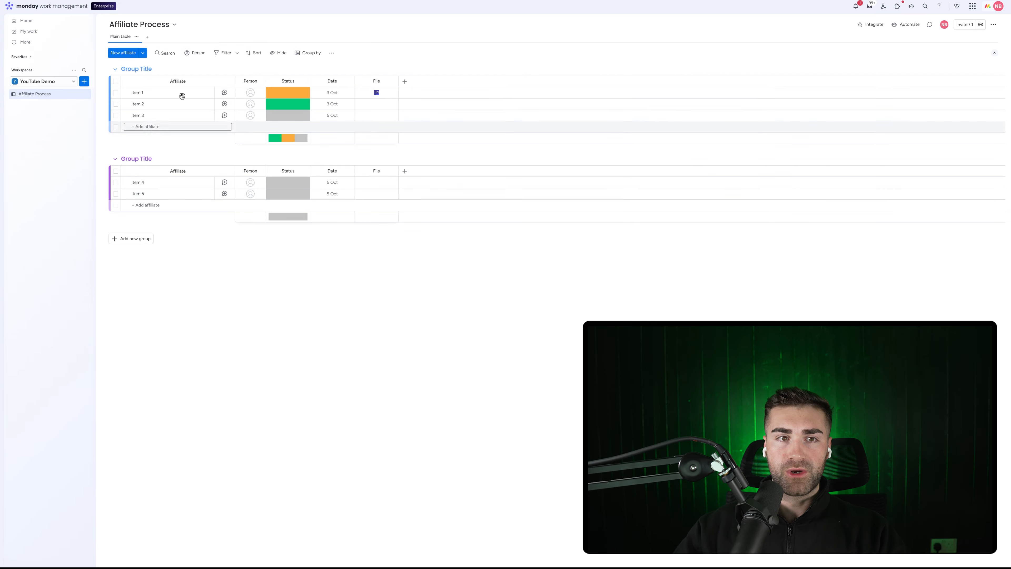
Rename the first group Prospective Affiliates and colour it dark grey
left_click(144, 70)
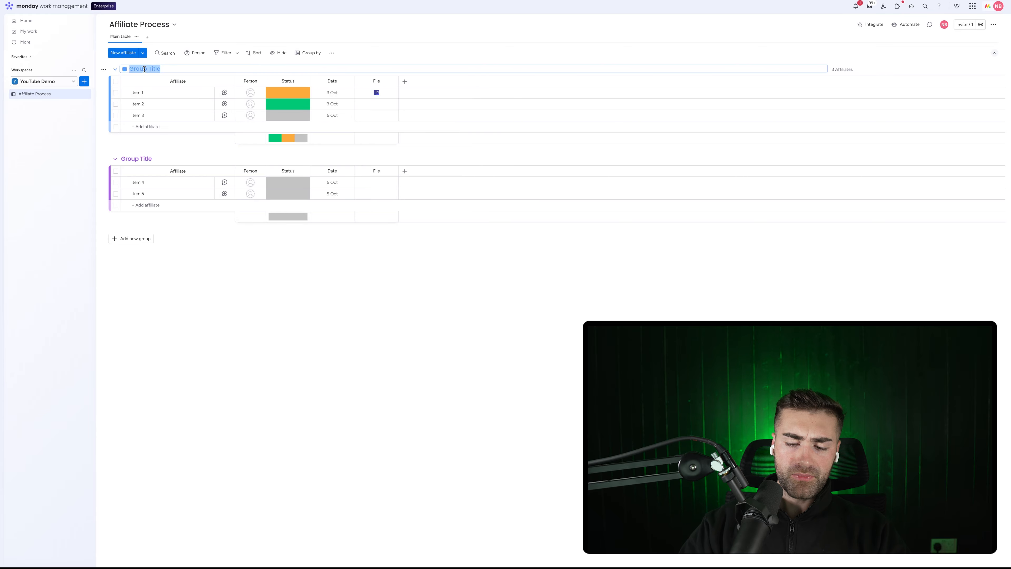
type("Prospective")
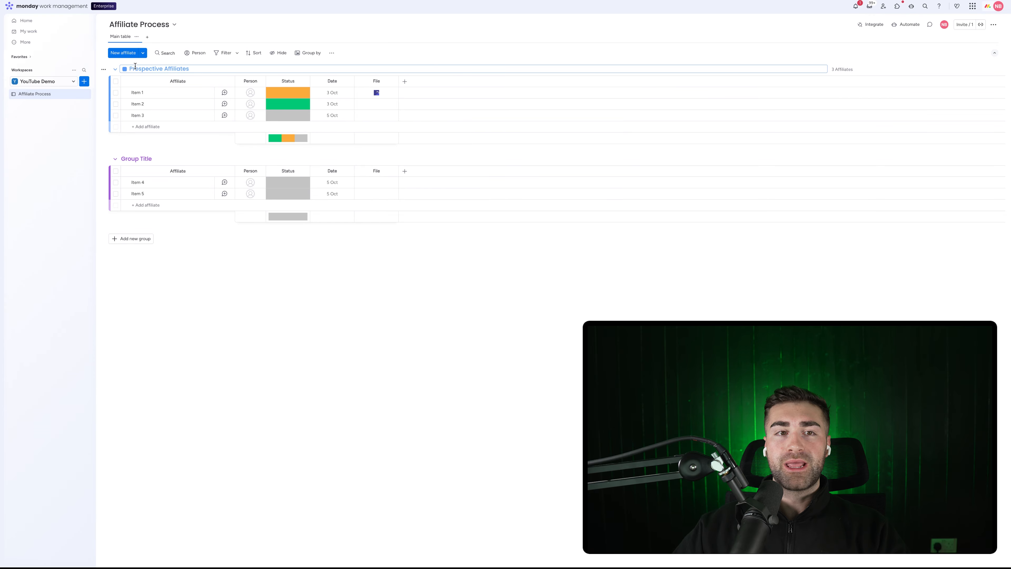
left_click(124, 69)
left_click(148, 113)
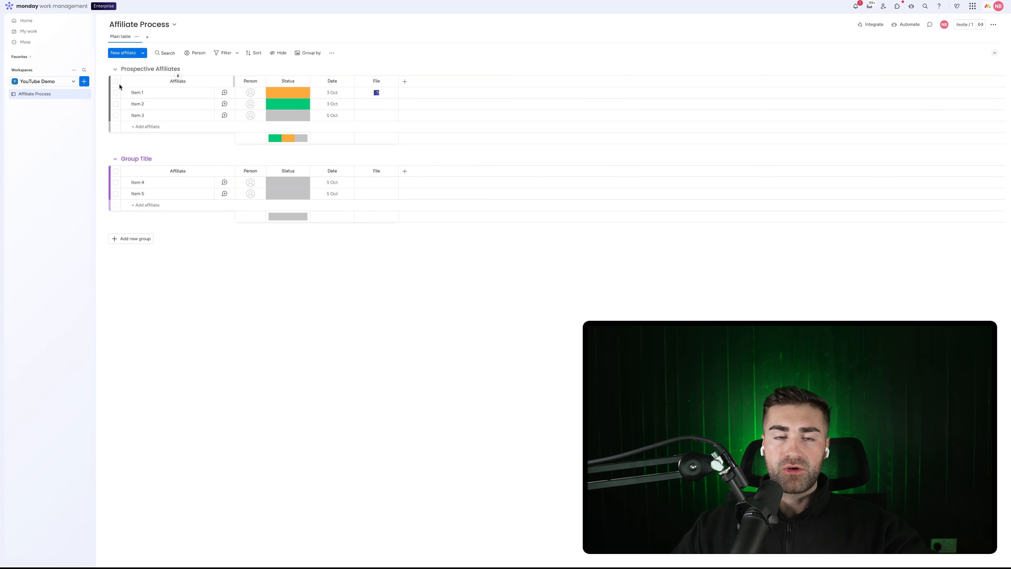
Rename the second group Active Affiliates, keep it purple, and add a third group
left_click(135, 163)
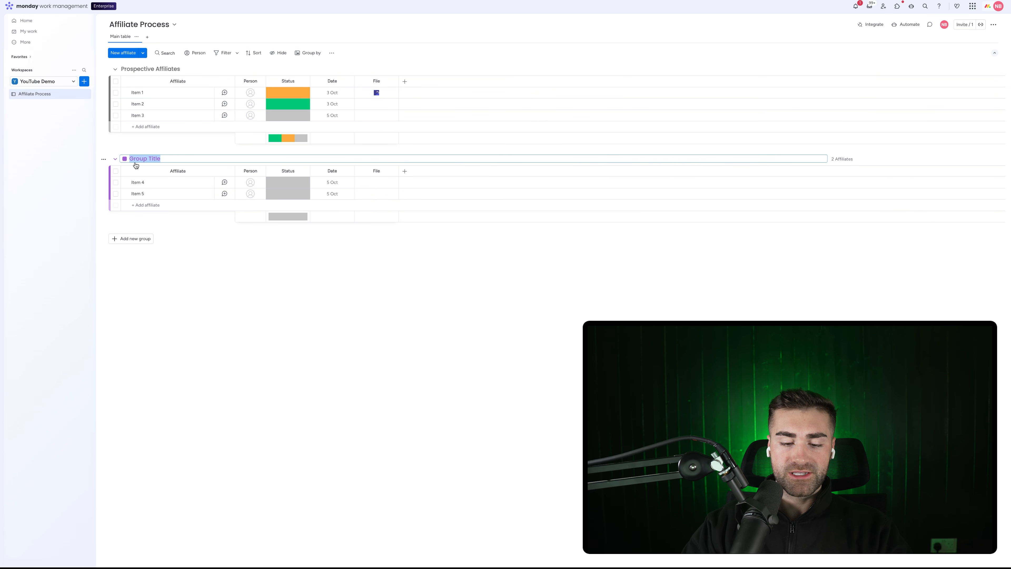
type("A")
type("Worki")
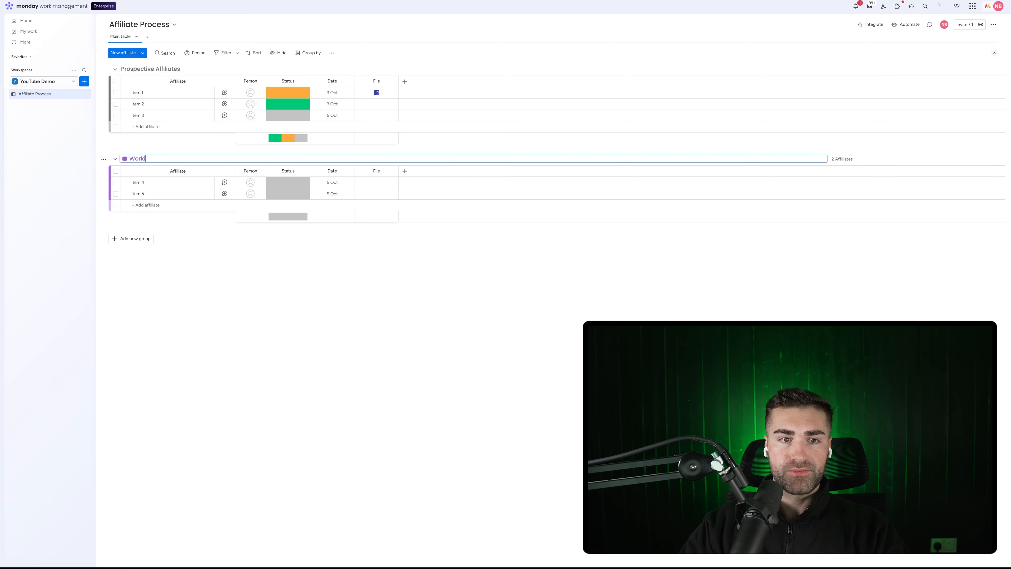
key("BackSpace")
key("BackSpace")
key("BackSpace")
key("BackSpace")
key("BackSpace")
type("Active Af")
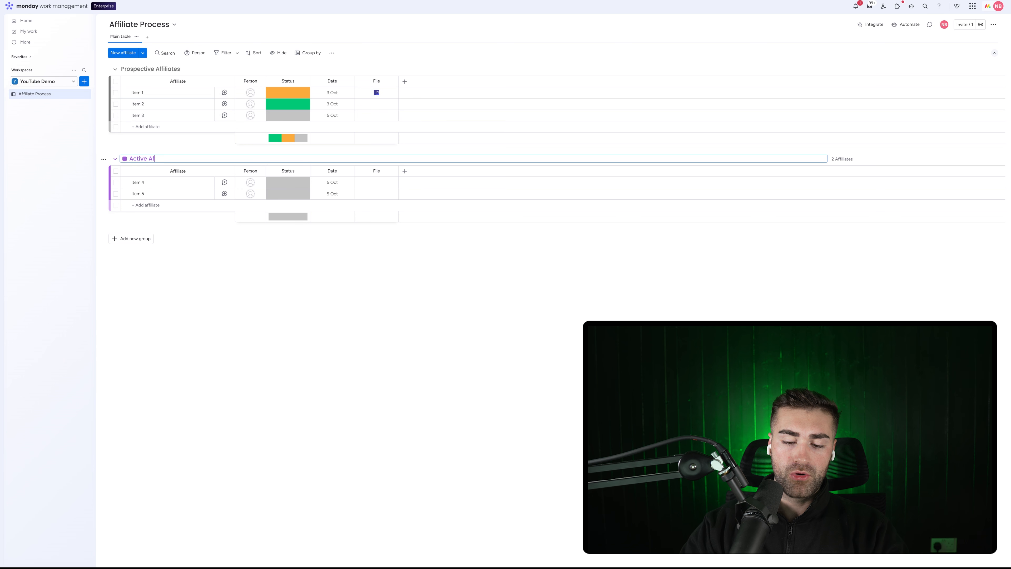
type("filiates")
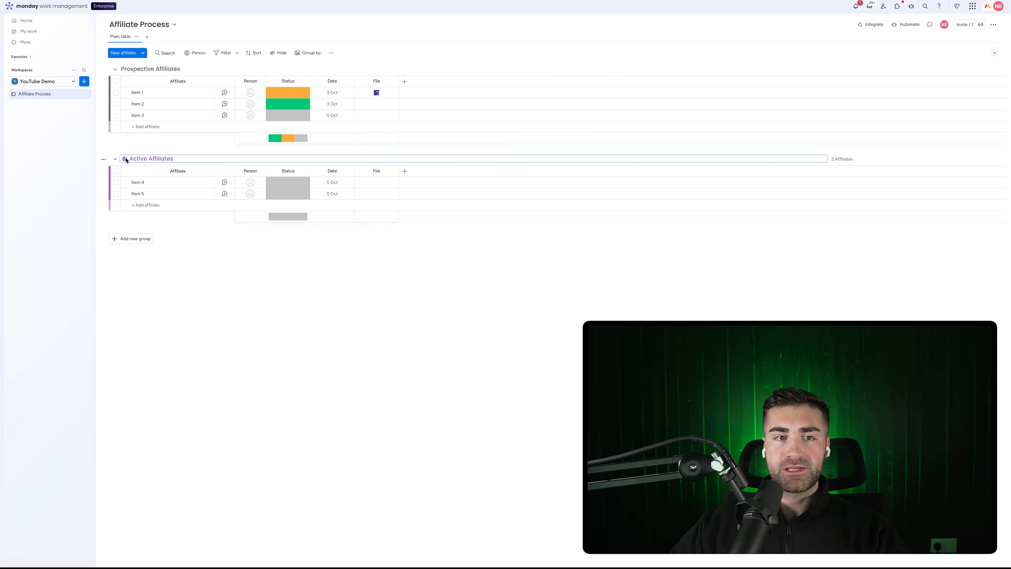
left_click(125, 158)
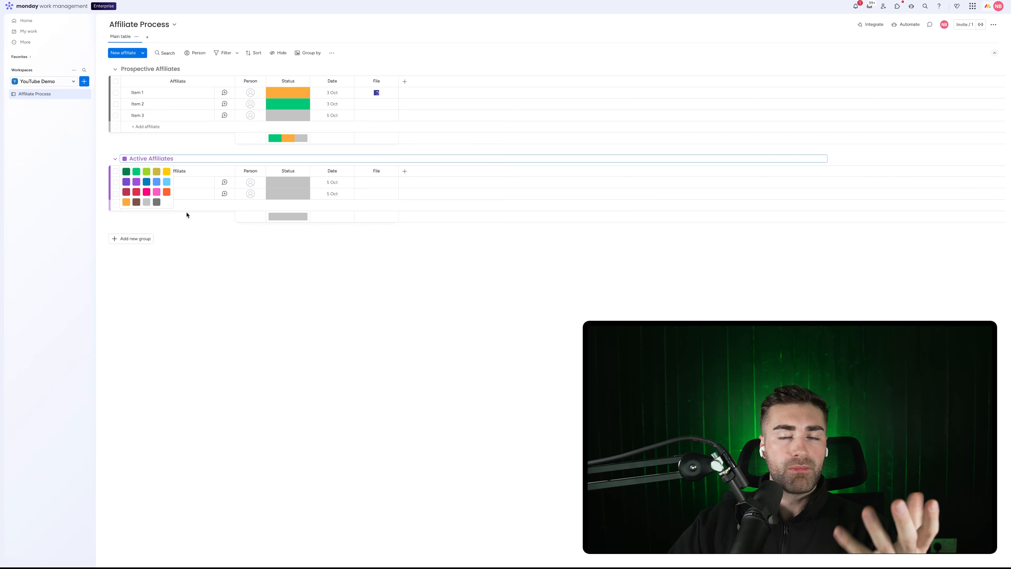
left_click(215, 273)
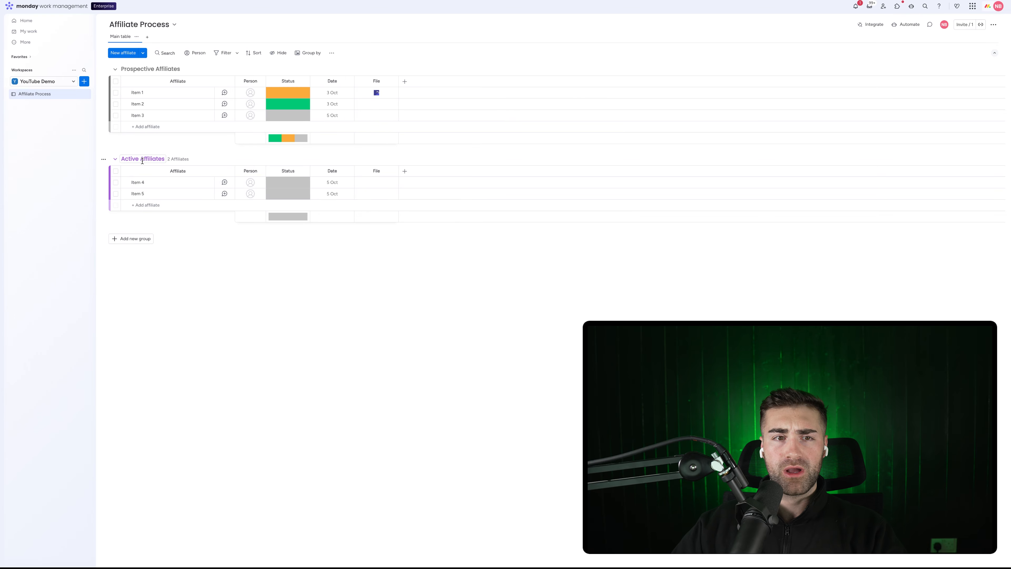
left_click(130, 239)
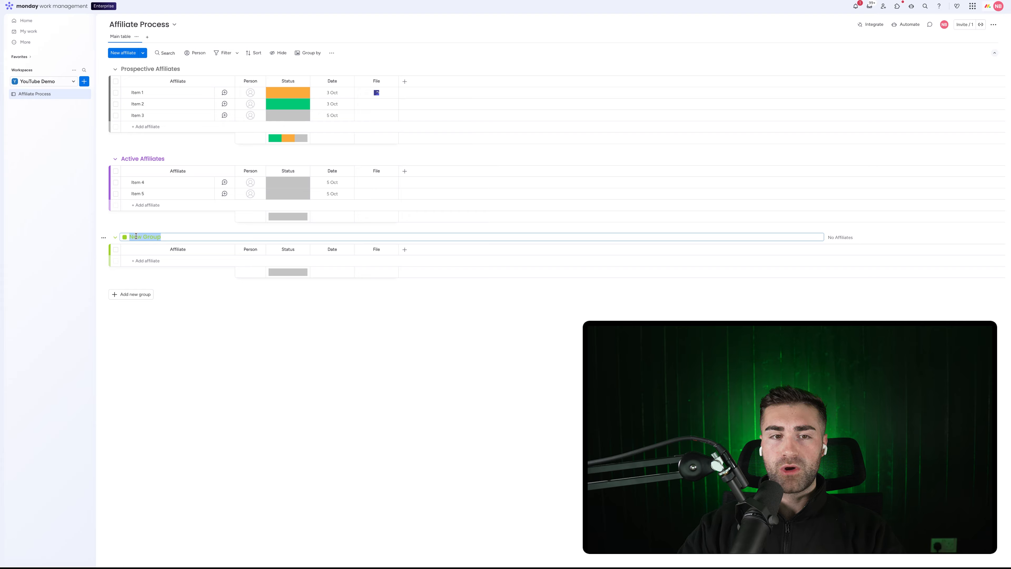
Name the new group In Contract Affiliates
key("BackSpace")
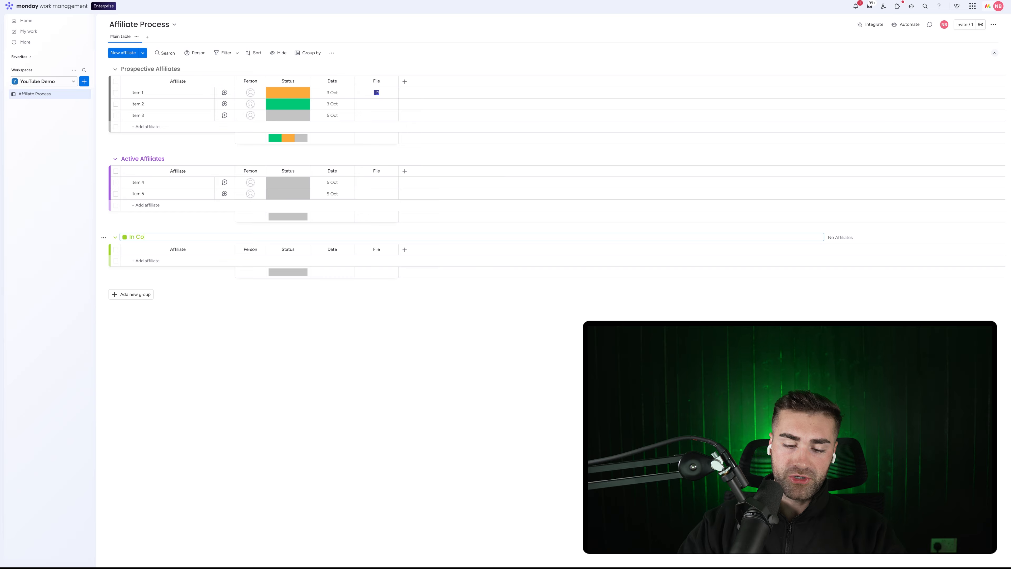
type("In Contract Affiliates")
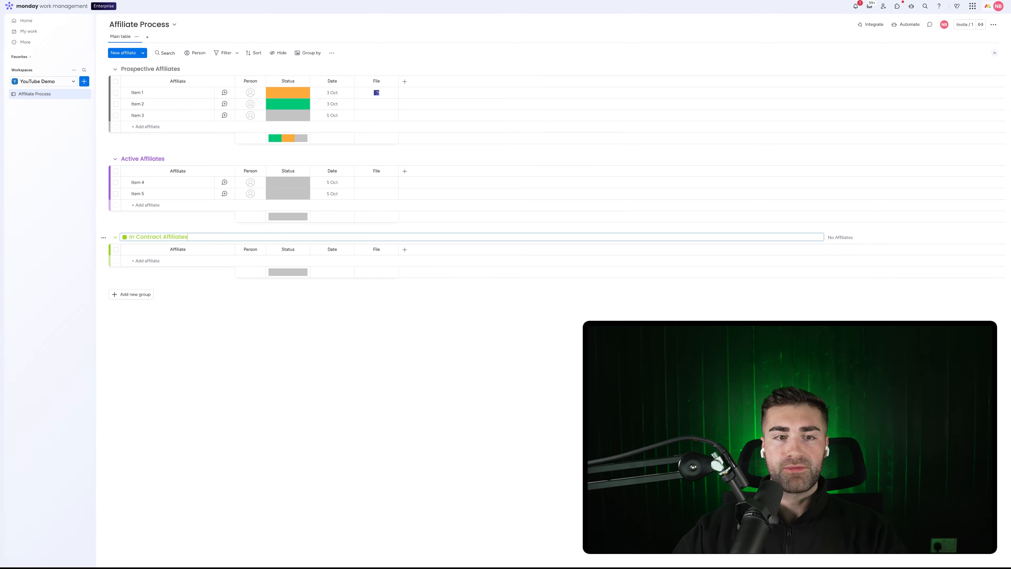
key("Return")
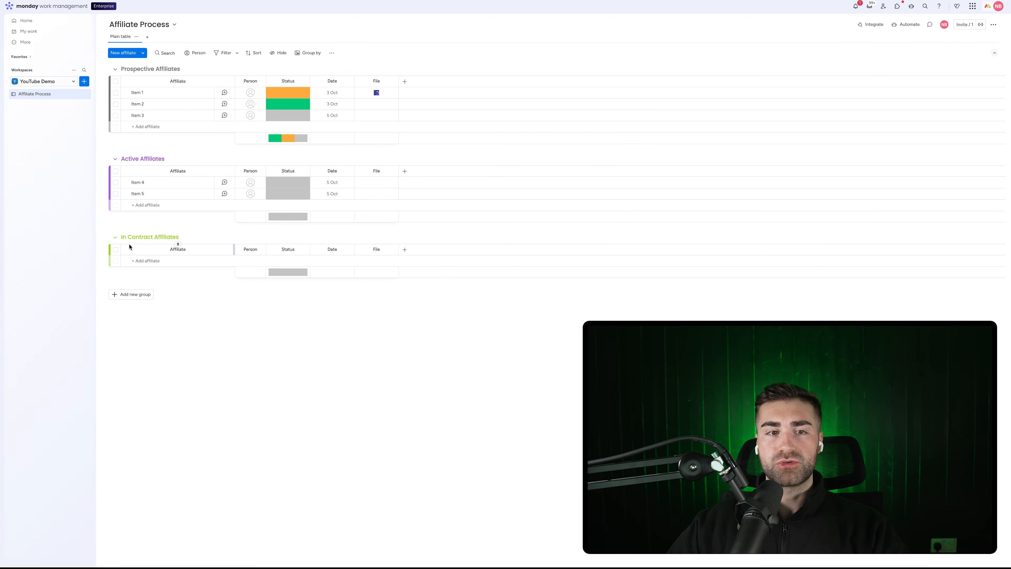
Add another group named Won Affiliates
left_click(127, 294)
left_click(144, 293)
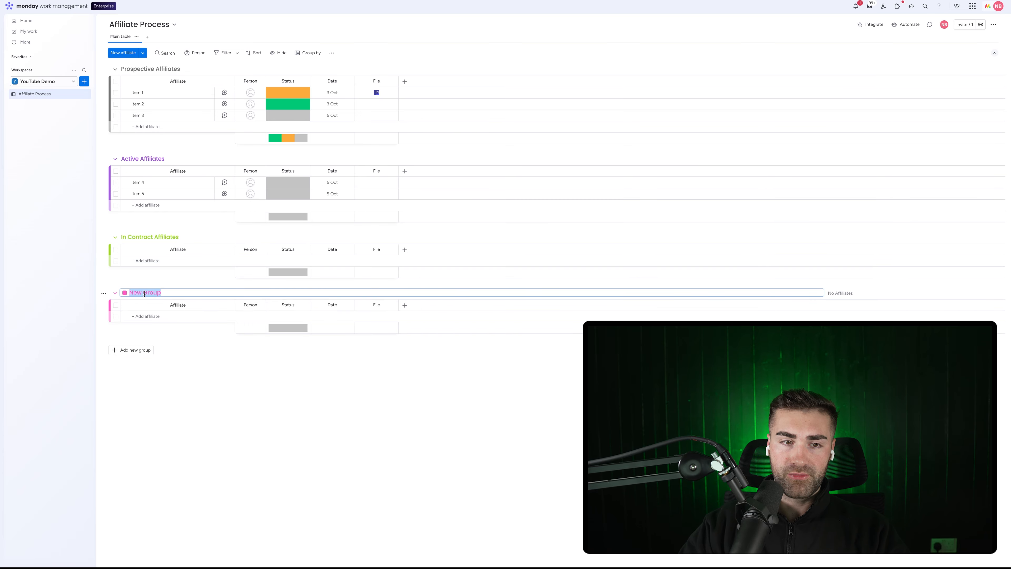
type("Won Affiliates")
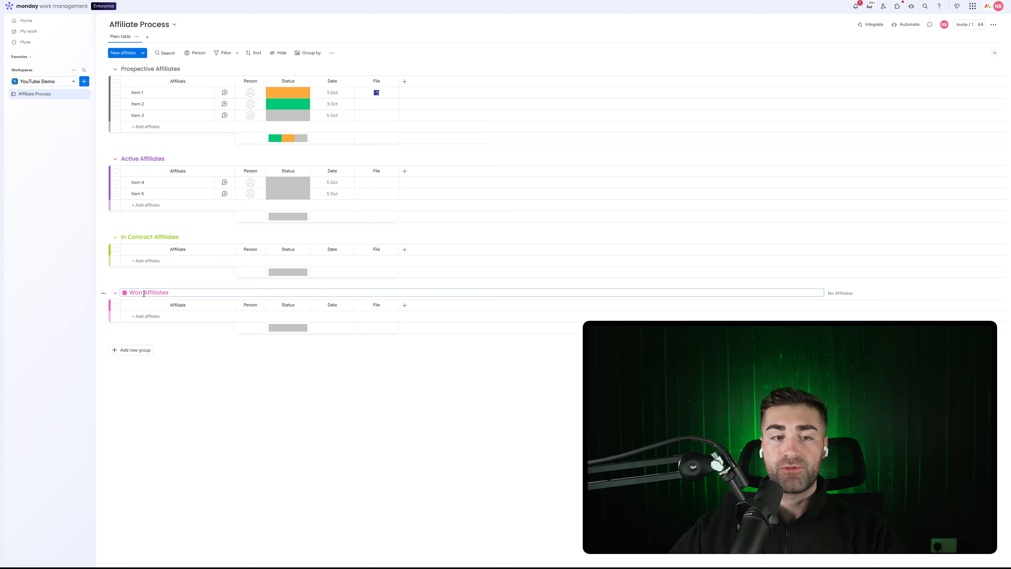
key("Return")
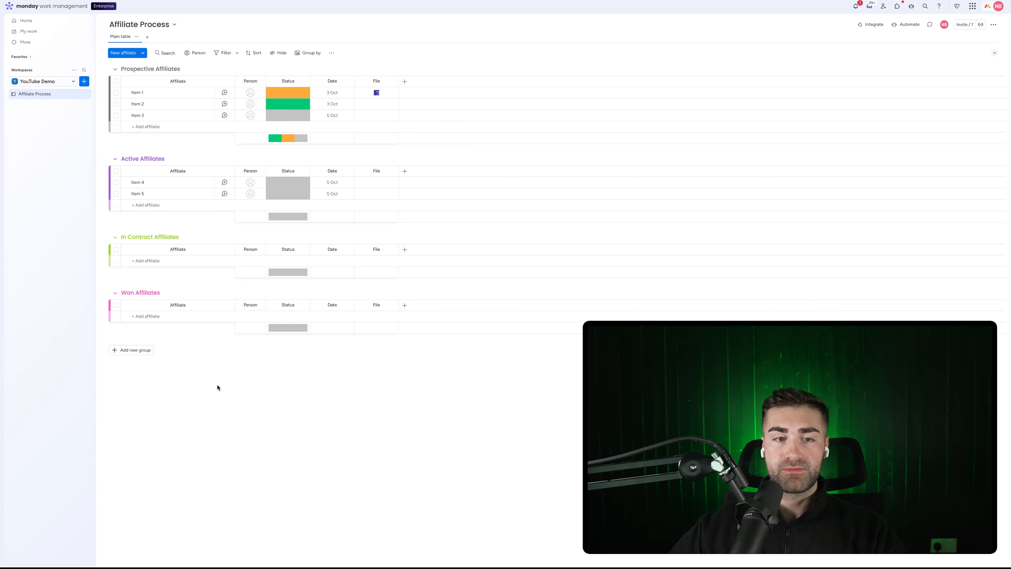
Add another group named Lost Affiliates
left_click(131, 350)
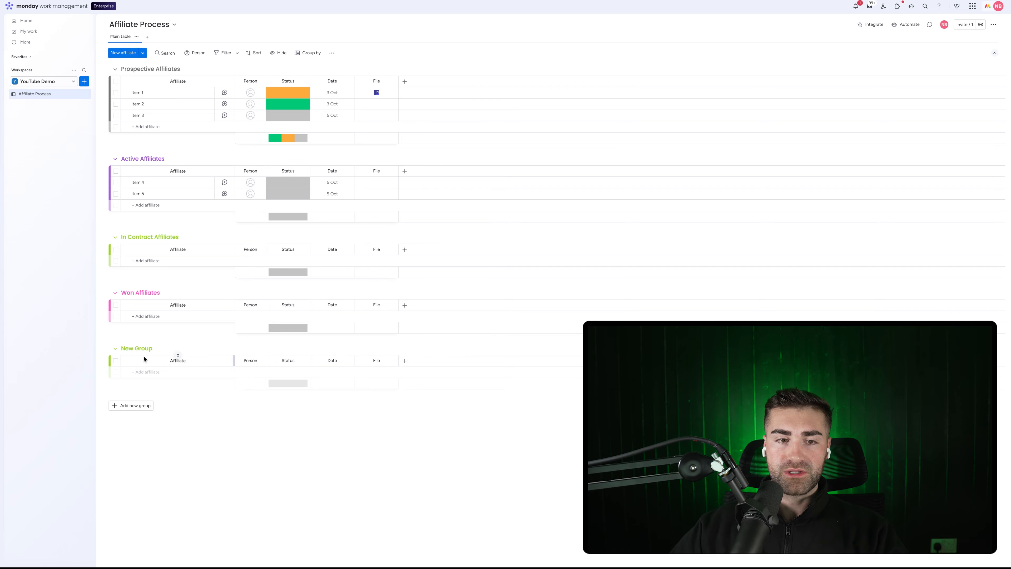
left_click(140, 348)
type("Los")
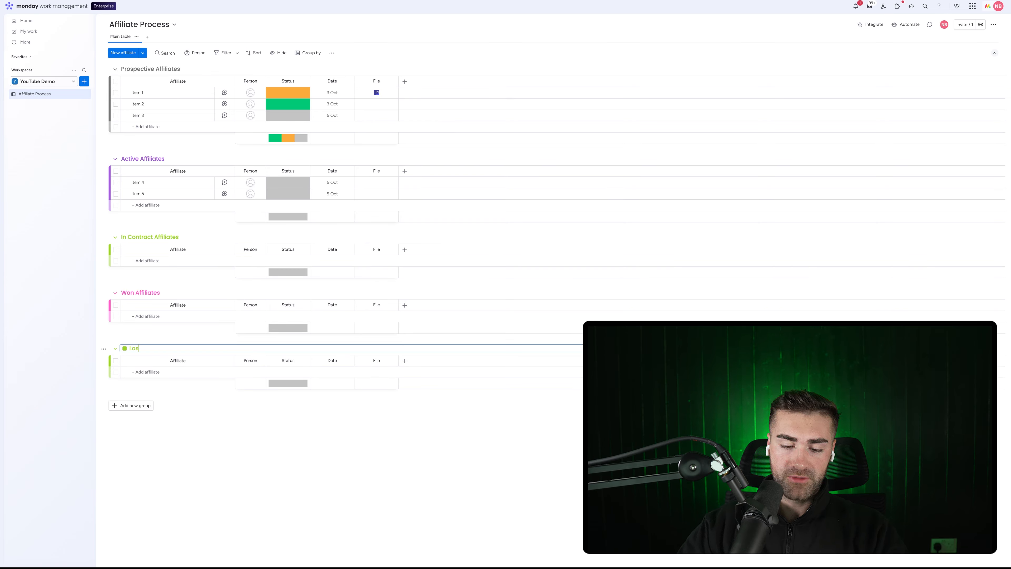
type("t A")
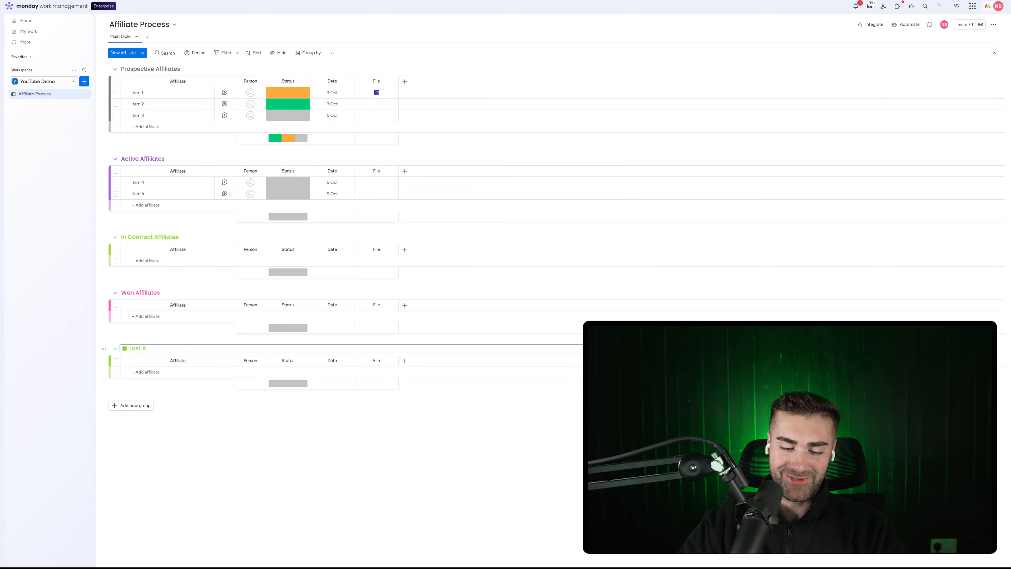
type("ffiliates")
key("Return")
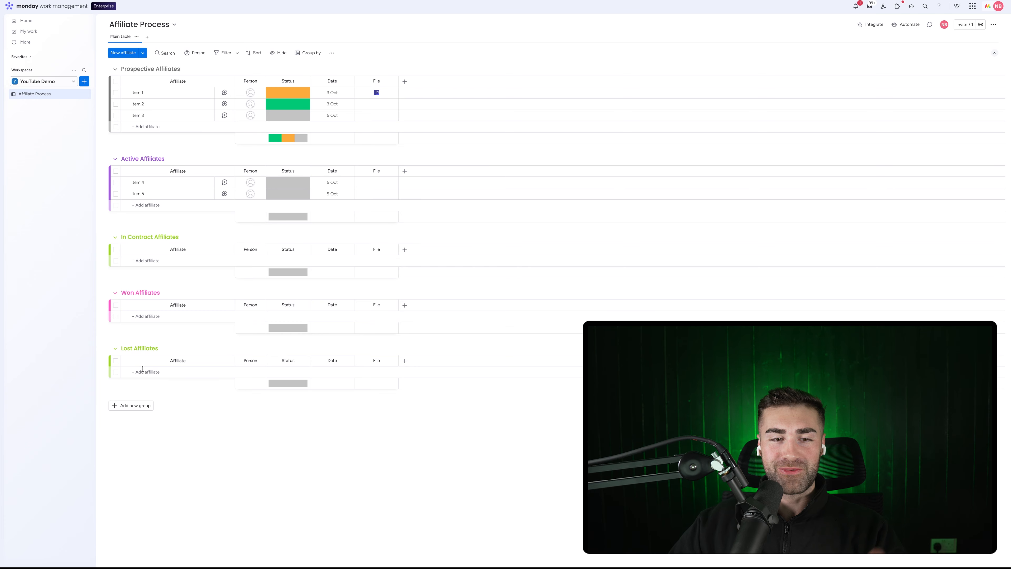
Set group colours: Lost Affiliates red, Won Affiliates green, In Contract Affiliates blue
left_click(128, 348)
left_click(124, 348)
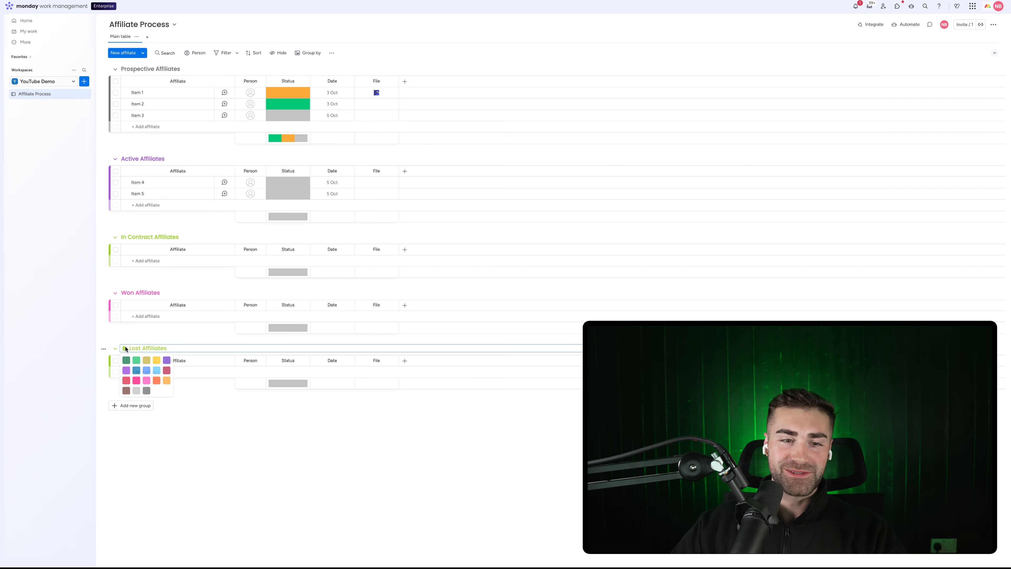
left_click(127, 382)
left_click(136, 292)
left_click(124, 292)
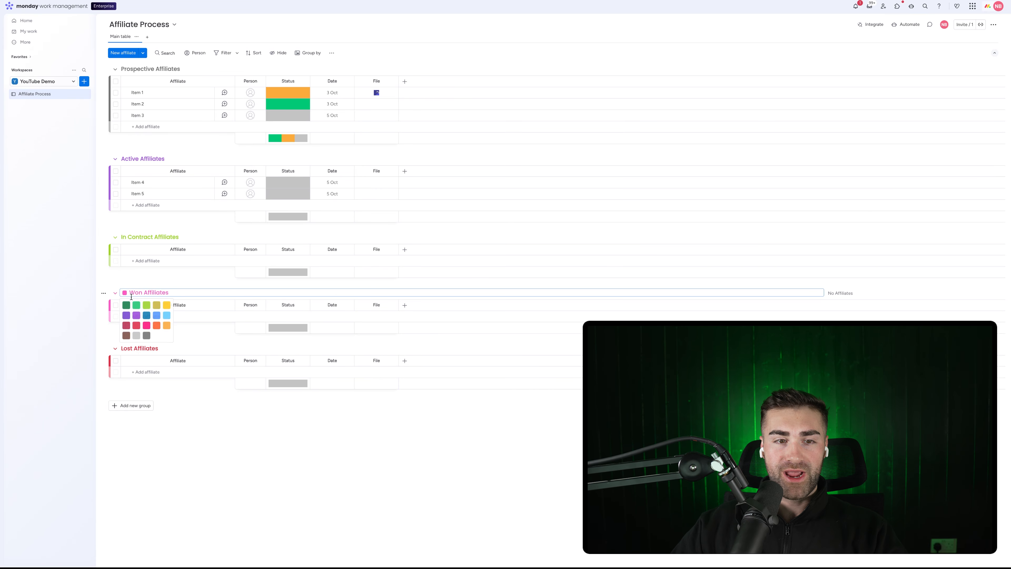
left_click(136, 302)
left_click(148, 237)
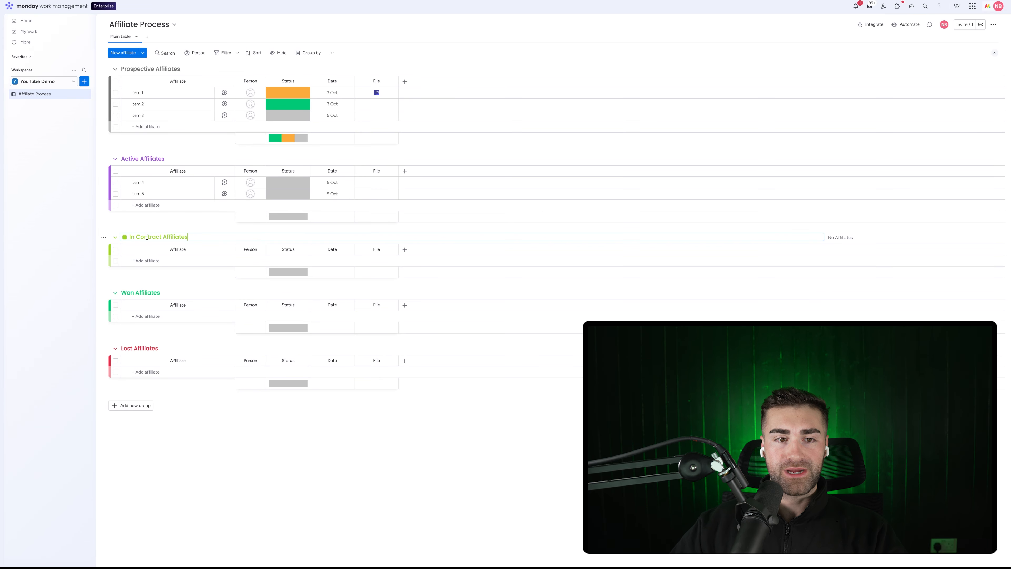
left_click(125, 237)
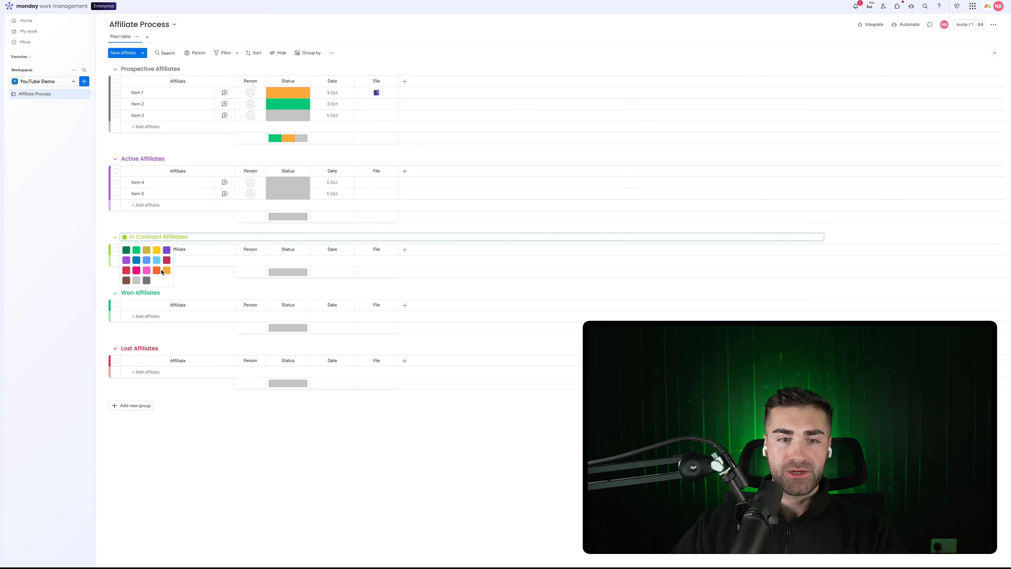
left_click(138, 261)
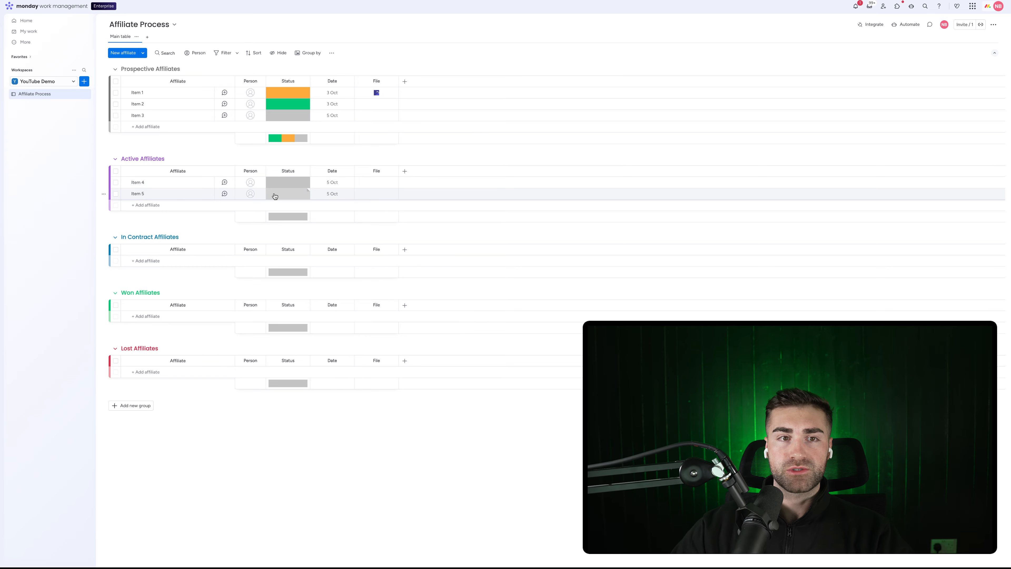
Edit the Status labels to Prospective, Active, In Contract and Won
left_click(284, 94)
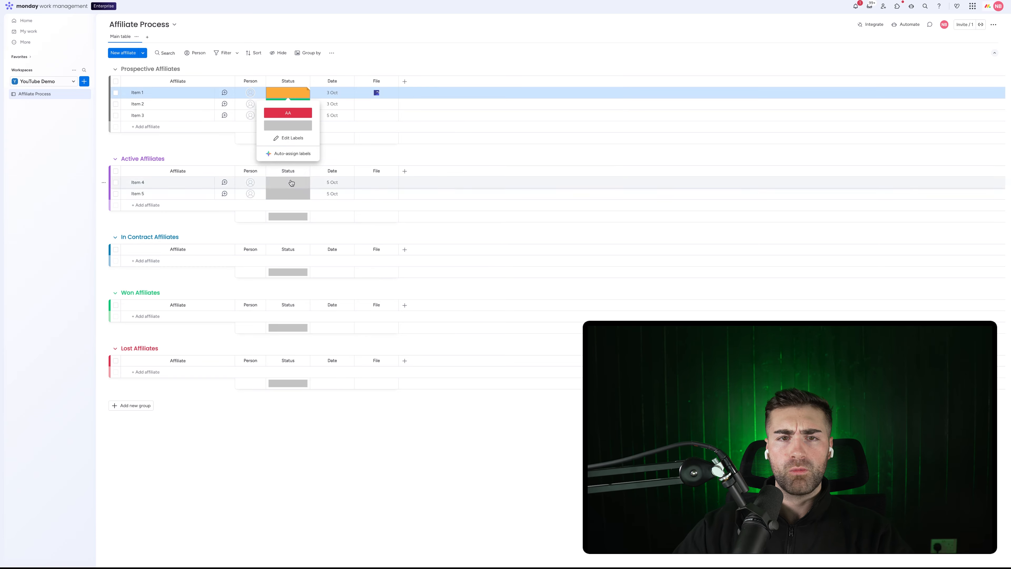
left_click(277, 138)
left_click(280, 125)
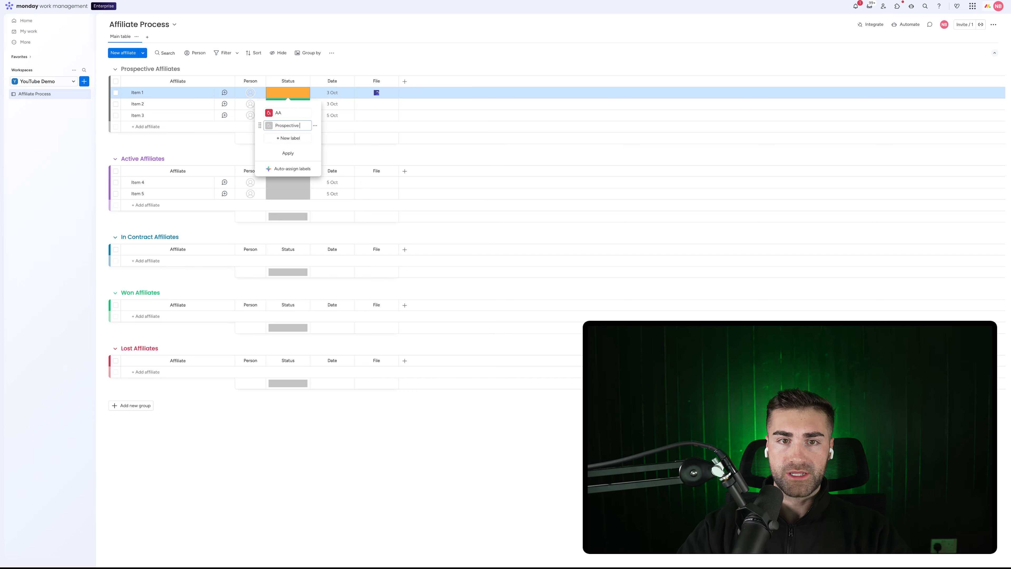
left_click(289, 137)
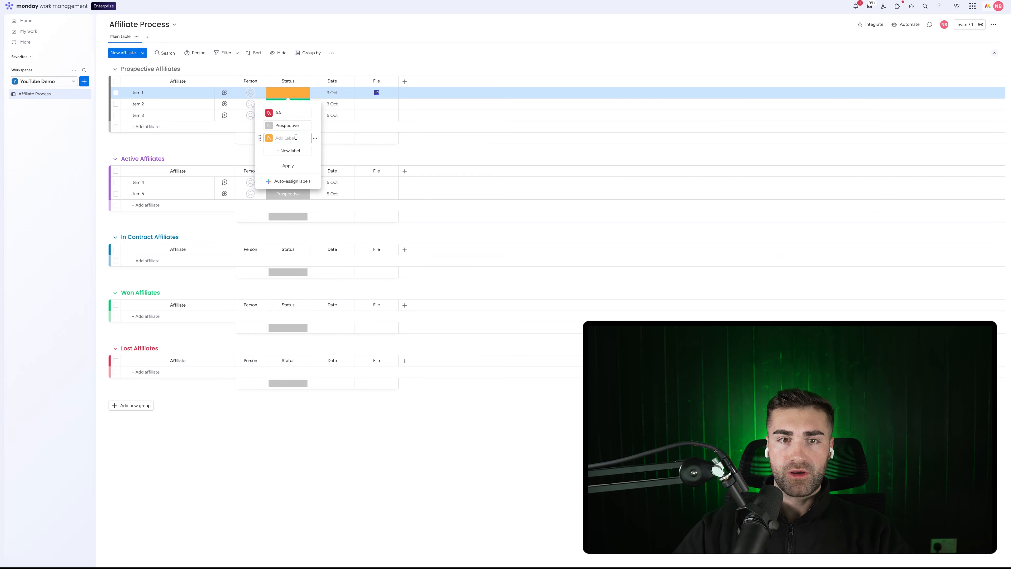
type("Active")
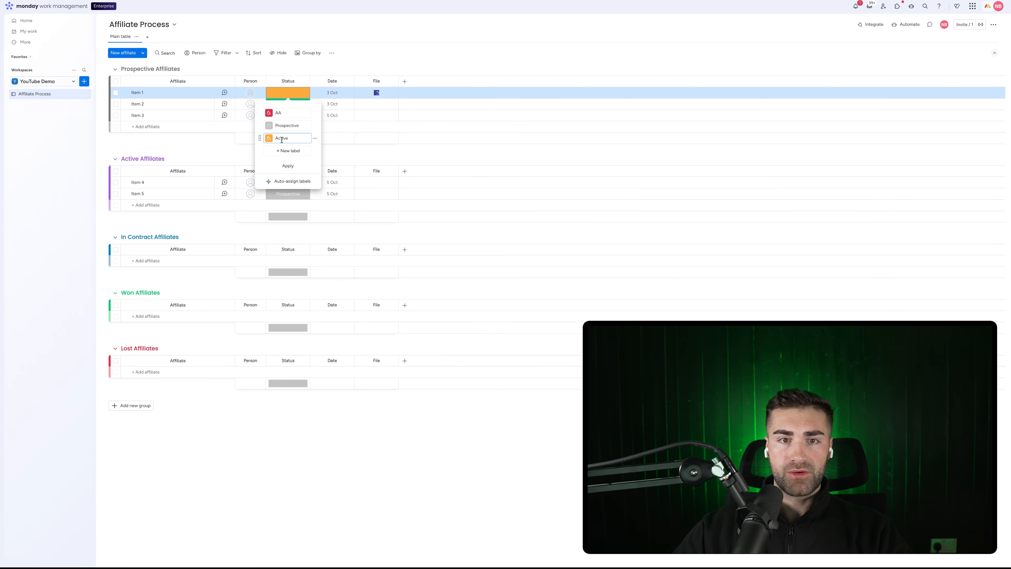
left_click(283, 151)
left_click(283, 164)
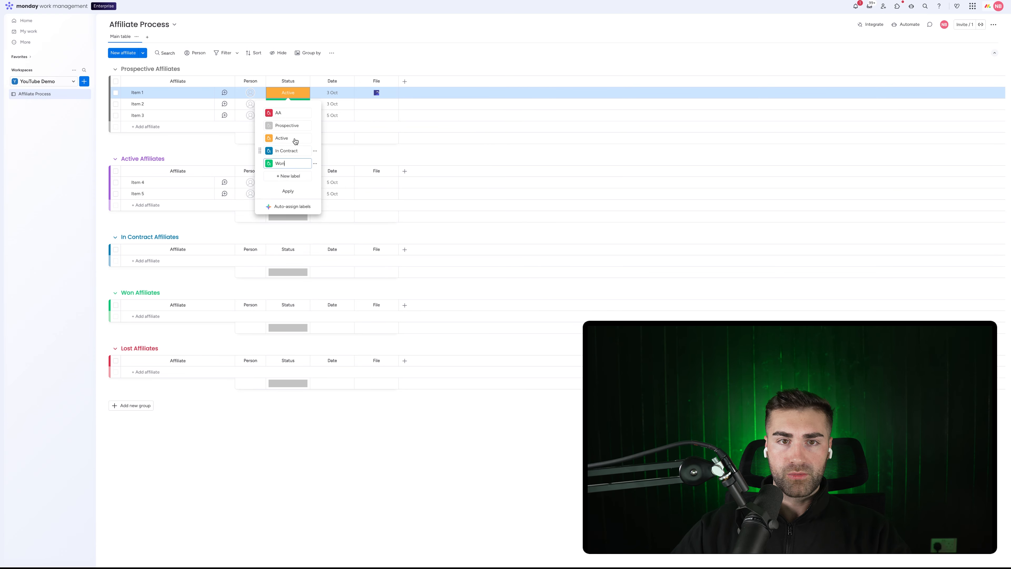
Add a Lost label below Won, make Active purple, and apply the labels
left_click(288, 115)
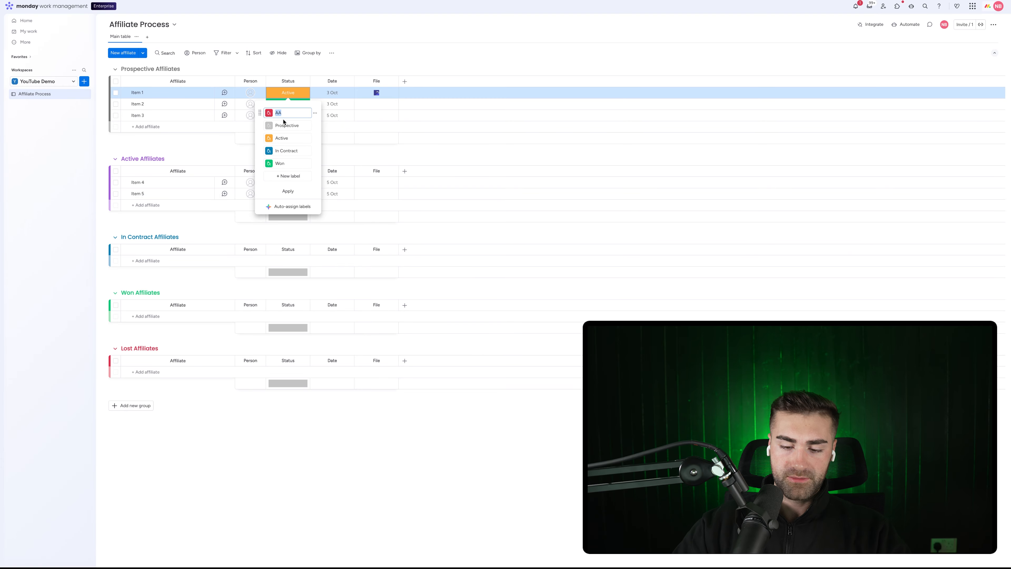
type("Lost")
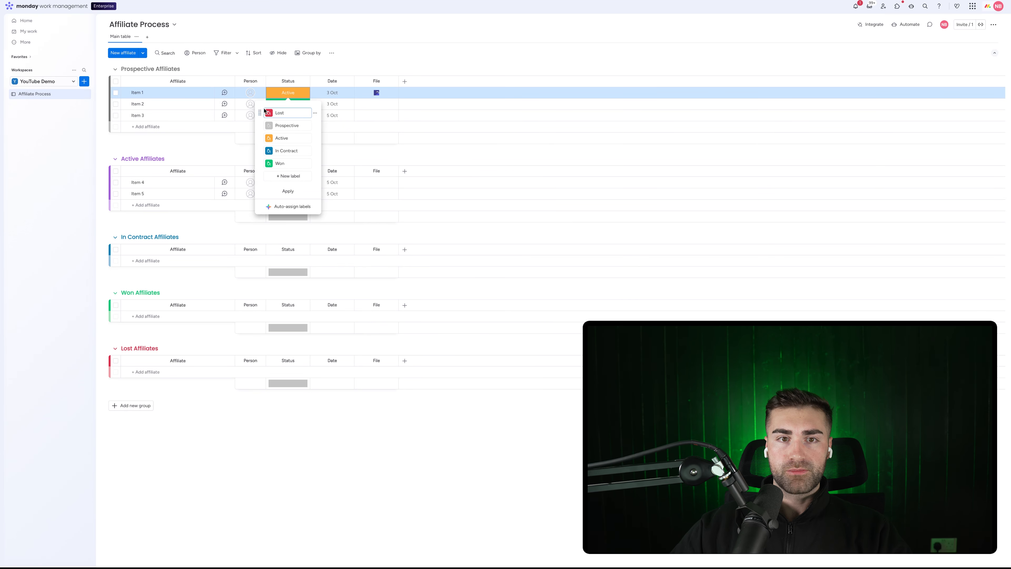
left_click_drag(260, 113, 263, 164)
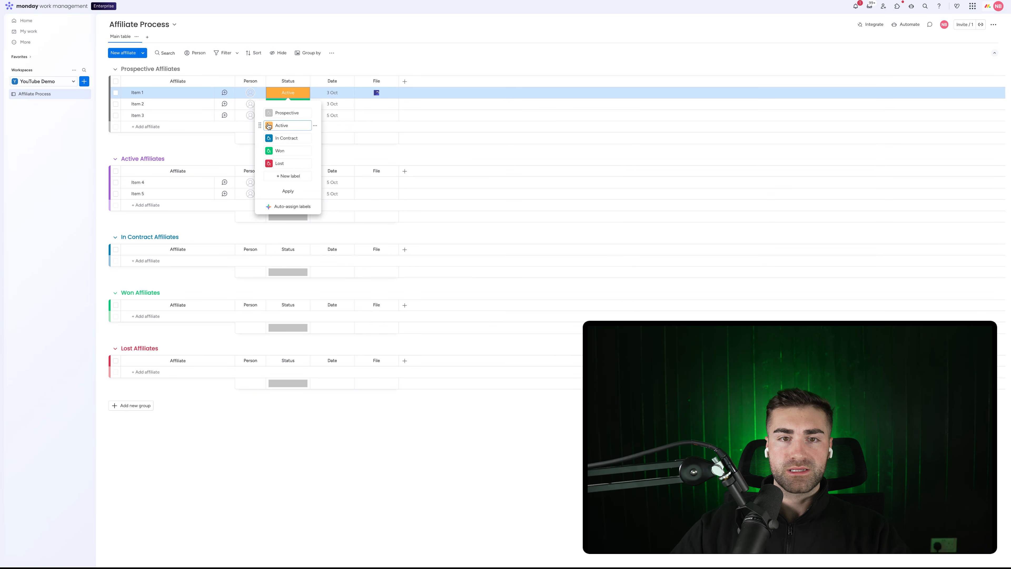
left_click(269, 126)
left_click(302, 159)
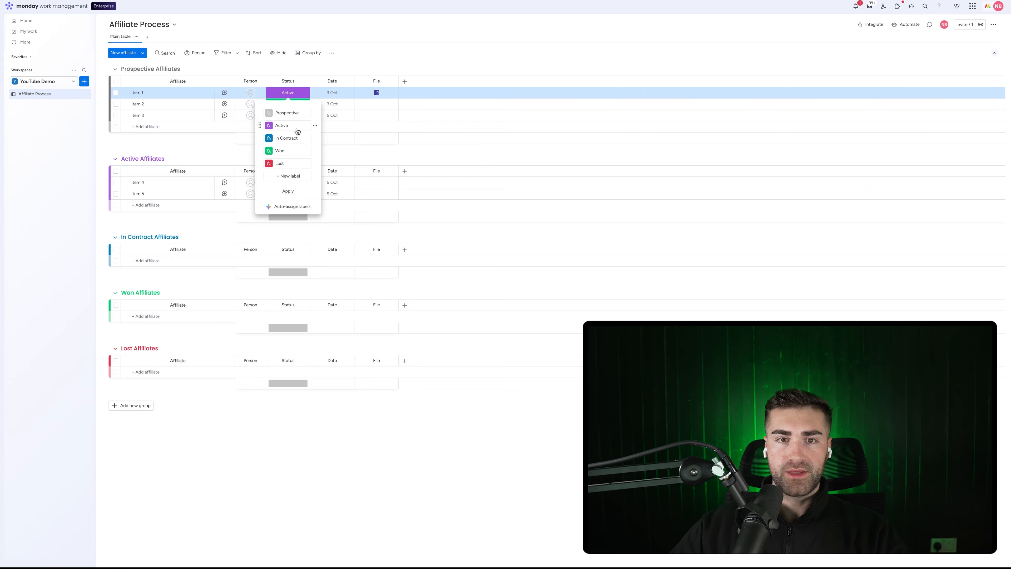
left_click(288, 191)
Hide the Status column summary and move the Date column after File
left_click(312, 71)
left_click(304, 82)
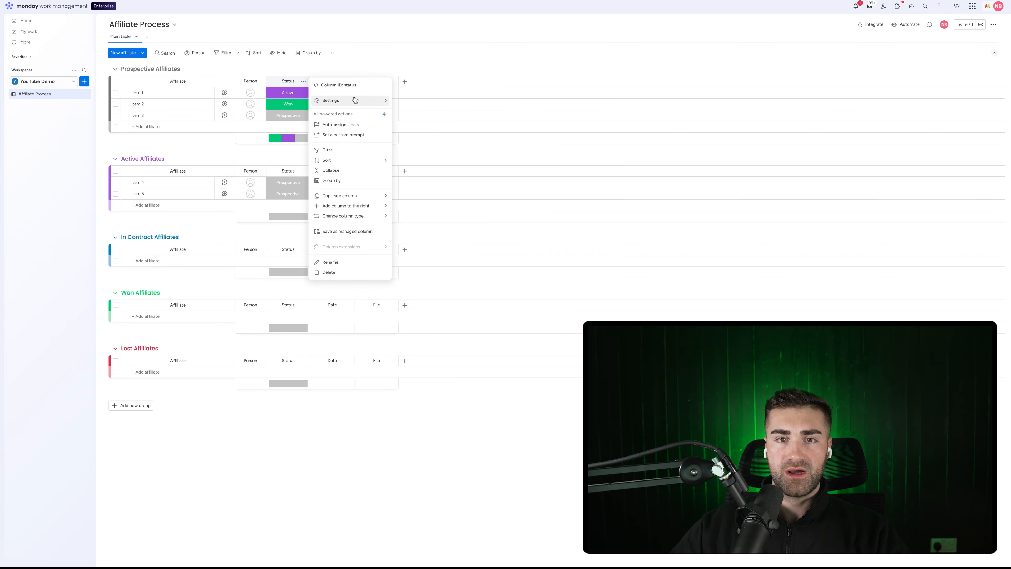
mouse_move(353, 101)
left_click(431, 170)
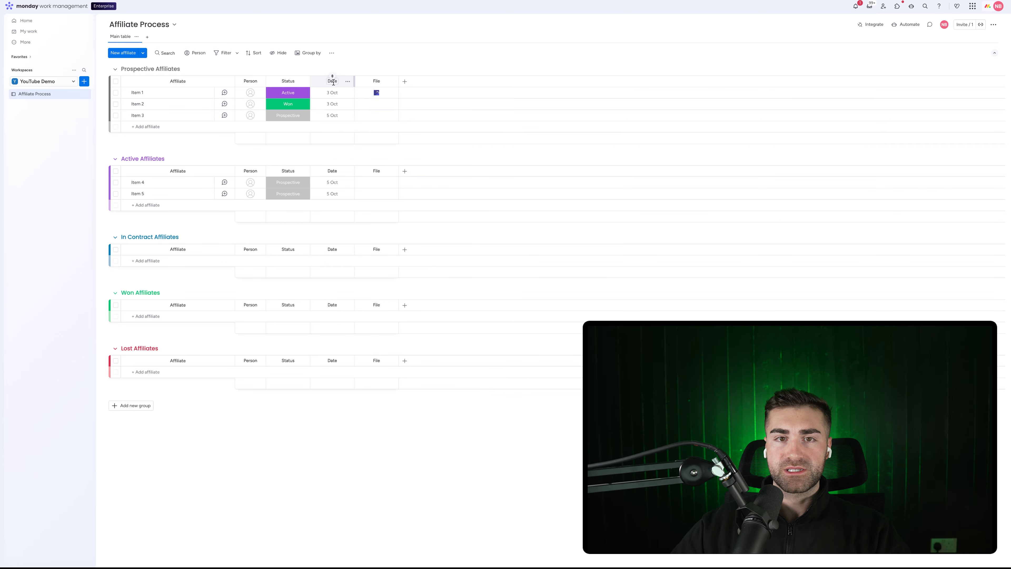
left_click(331, 52)
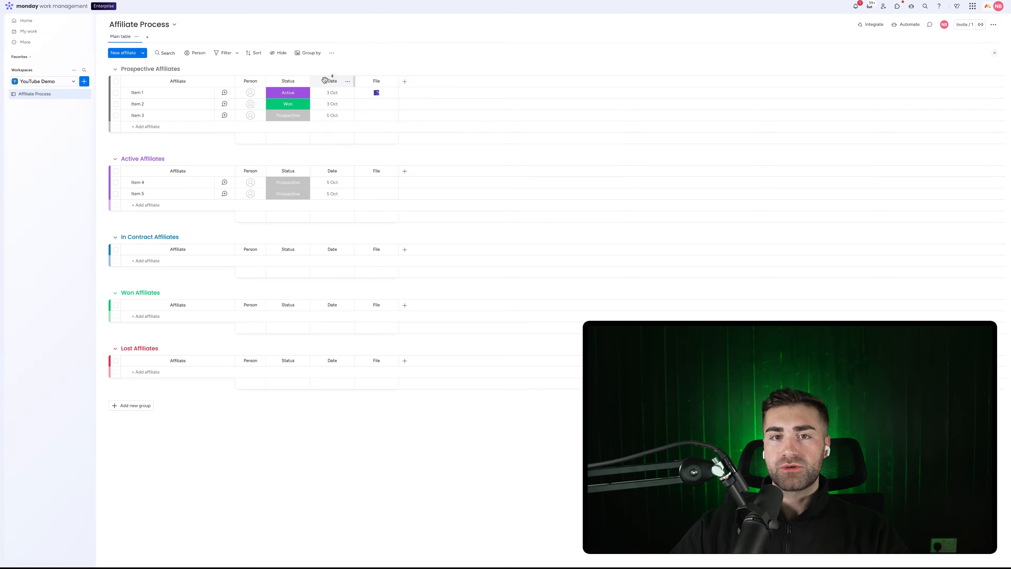
left_click_drag(330, 81, 382, 80)
Rename the Date column to Date Created and restrict its editing
left_click(375, 81)
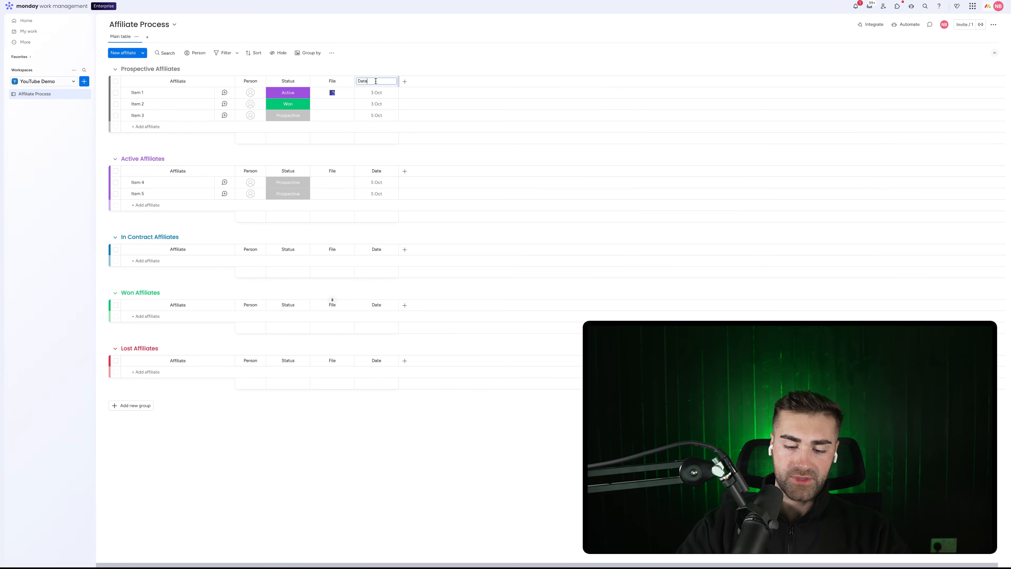
key("Return")
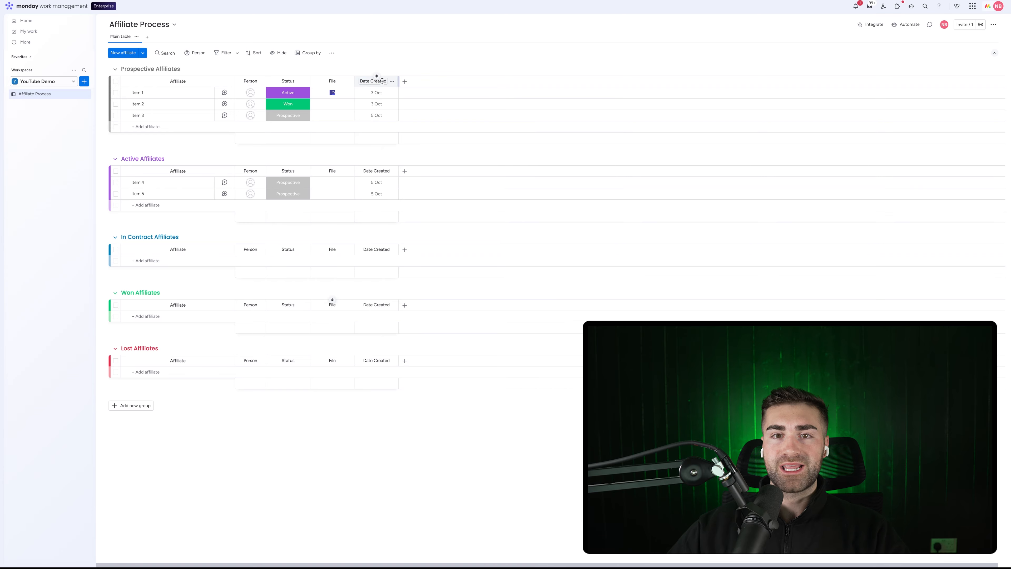
left_click(392, 81)
mouse_move(421, 104)
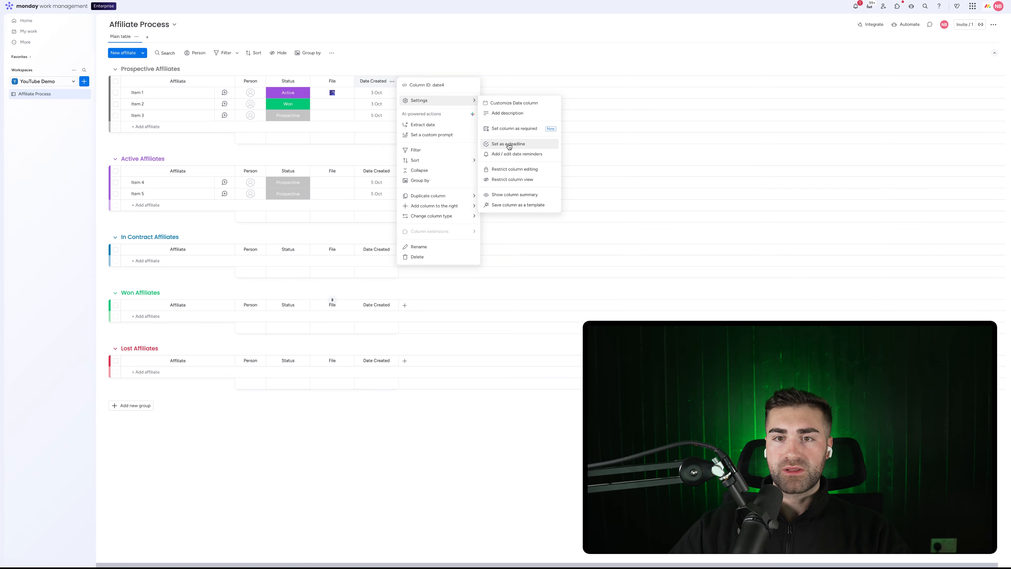
left_click(513, 169)
left_click(451, 43)
Add a Date Closed date column and restrict its editing too
left_click(409, 82)
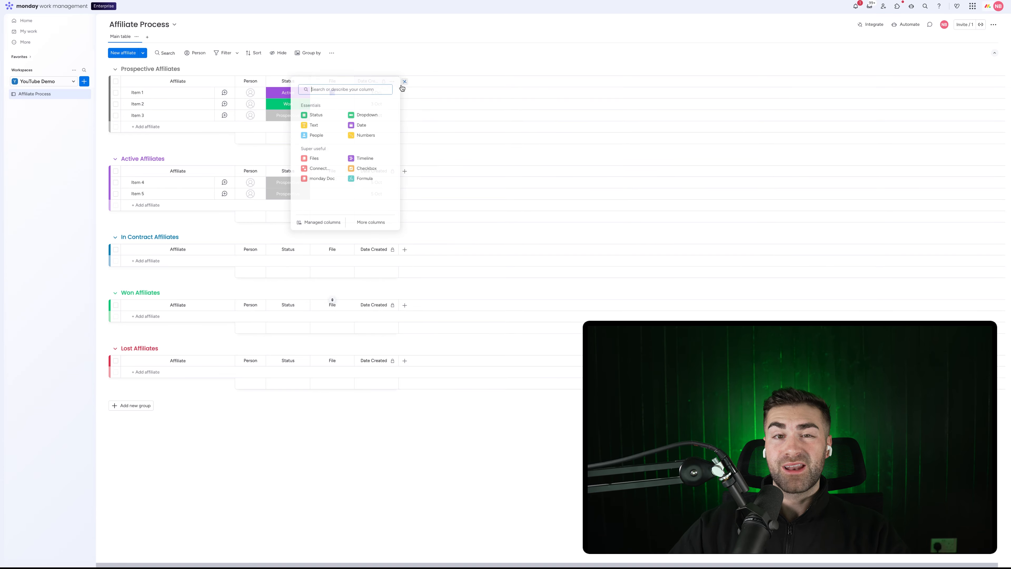
type("date")
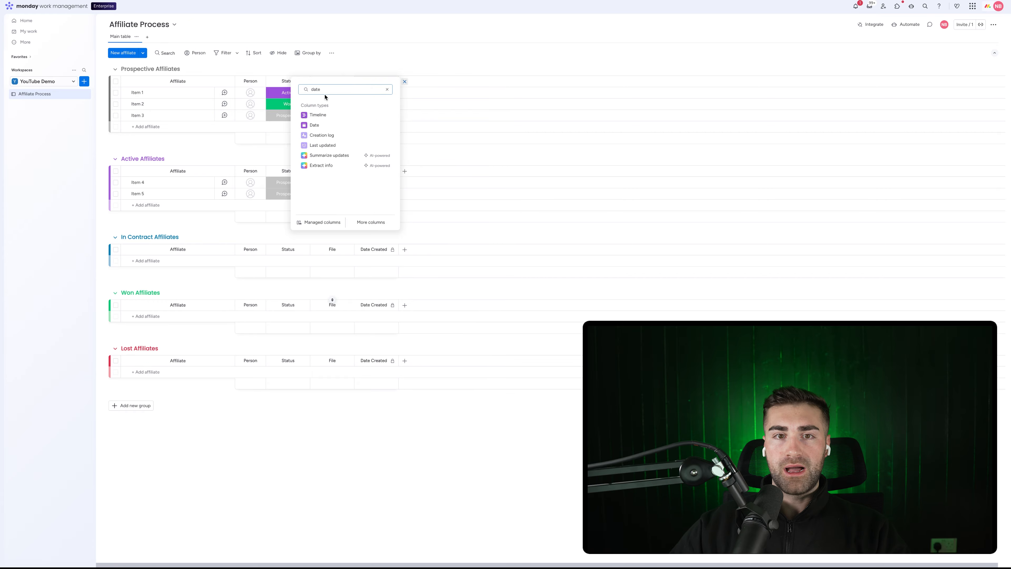
left_click(316, 126)
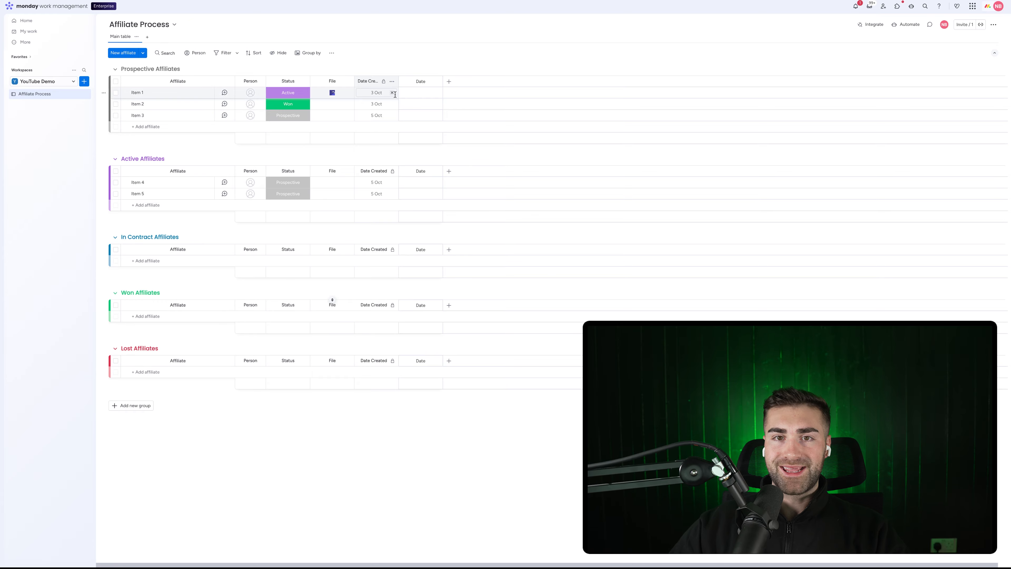
left_click(423, 81)
key("Return")
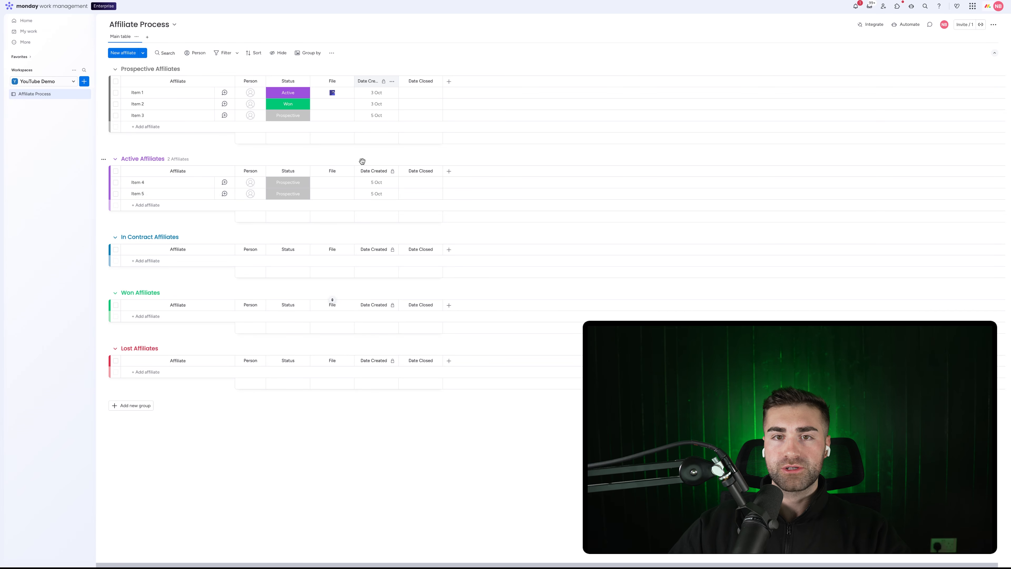
left_click(435, 81)
mouse_move(490, 100)
left_click(558, 169)
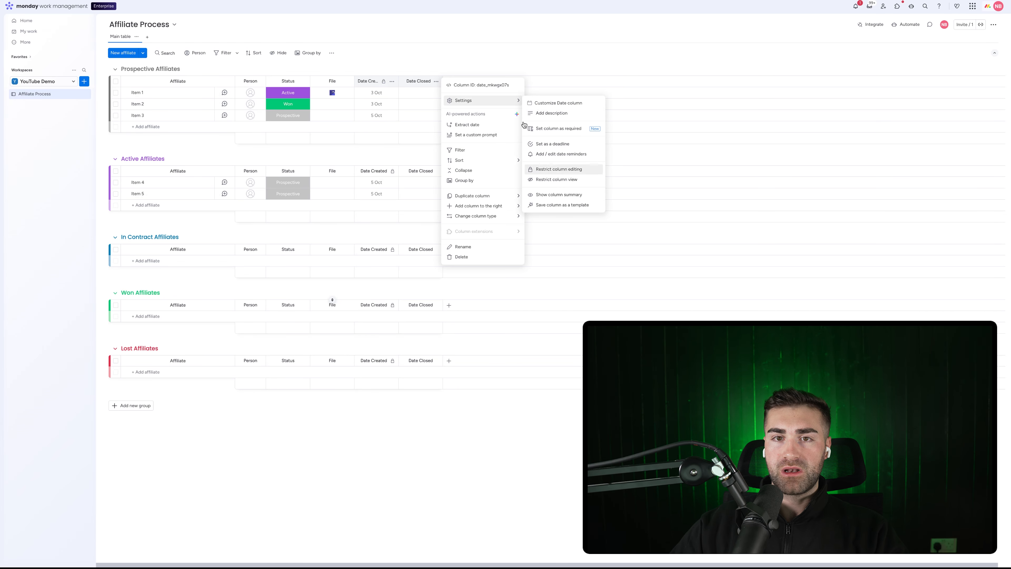
left_click(448, 81)
Add a Formula column using the AI-suggested DAYS formula between Date Created and Date Closed
type("form")
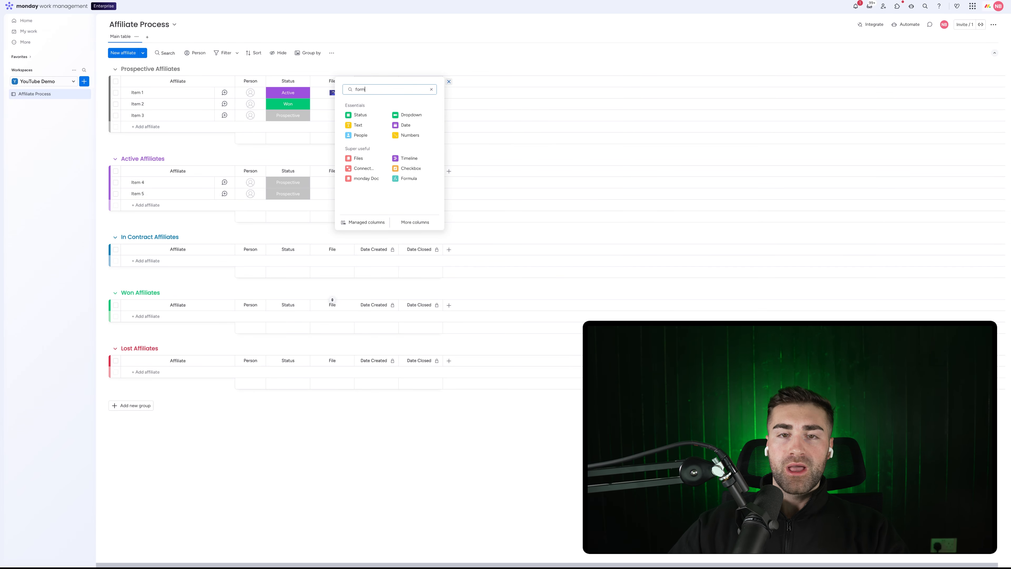
left_click(376, 146)
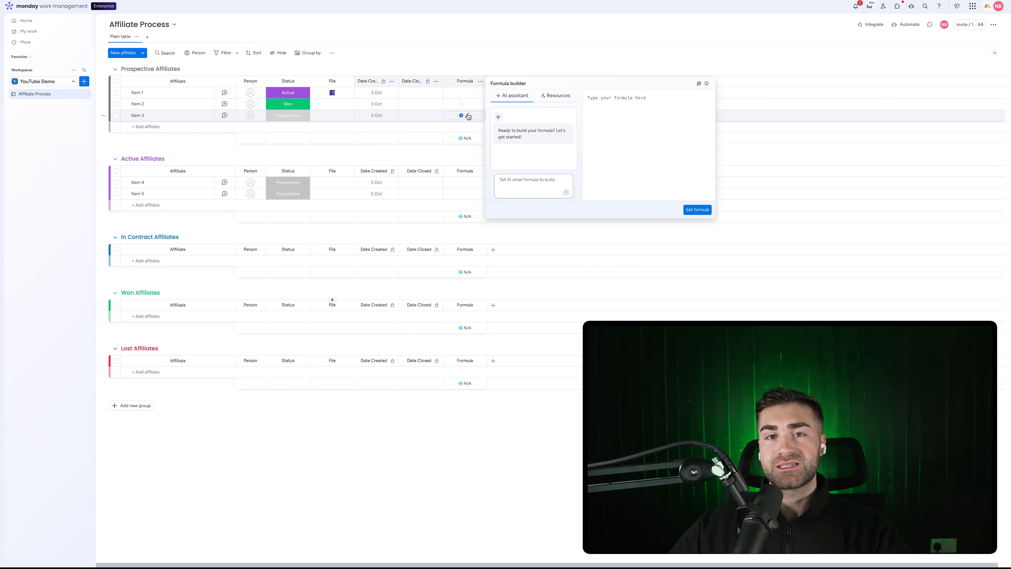
left_click(534, 178)
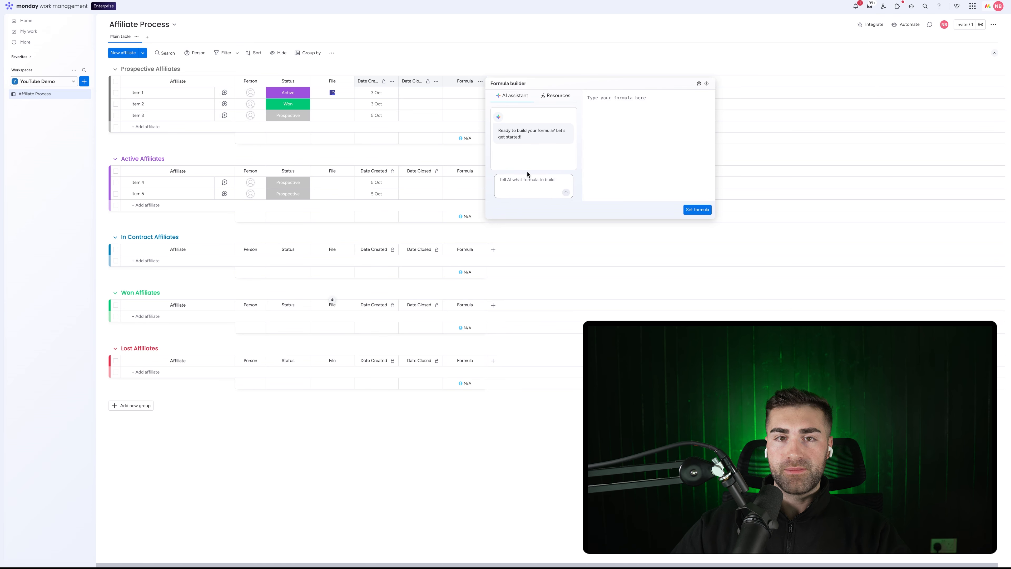
type("give me the difference in d")
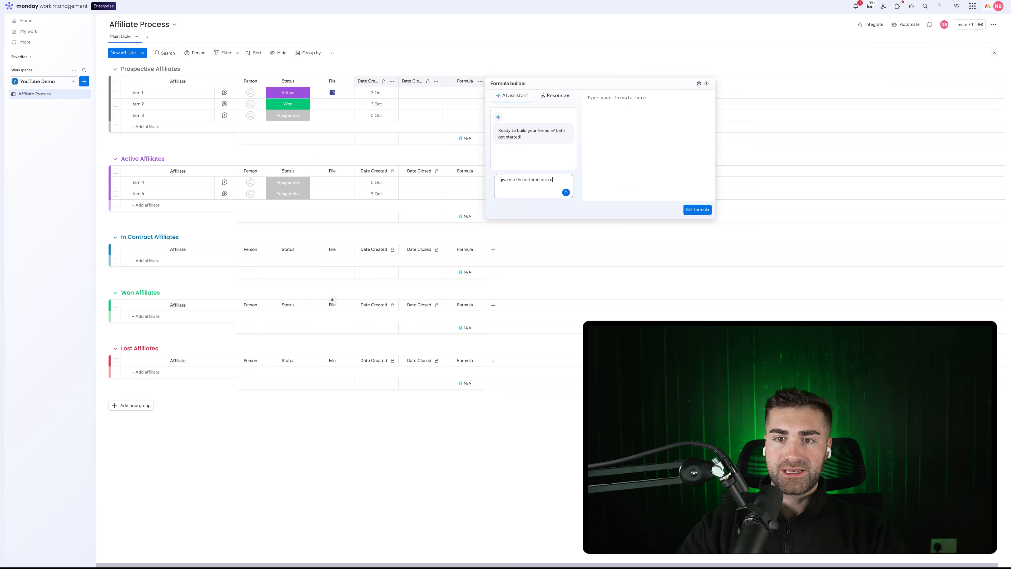
type("ays between date c")
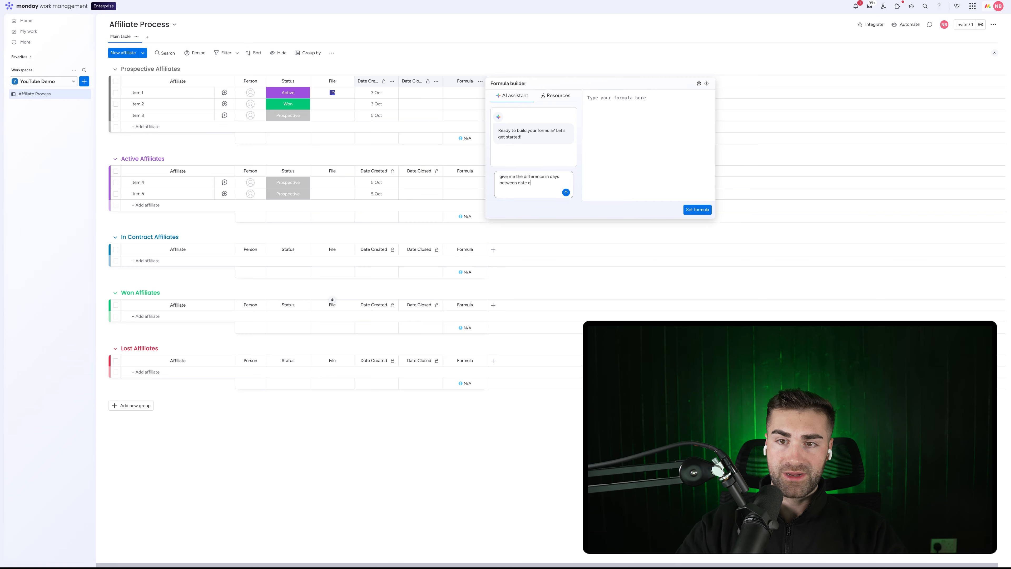
type("reated and date")
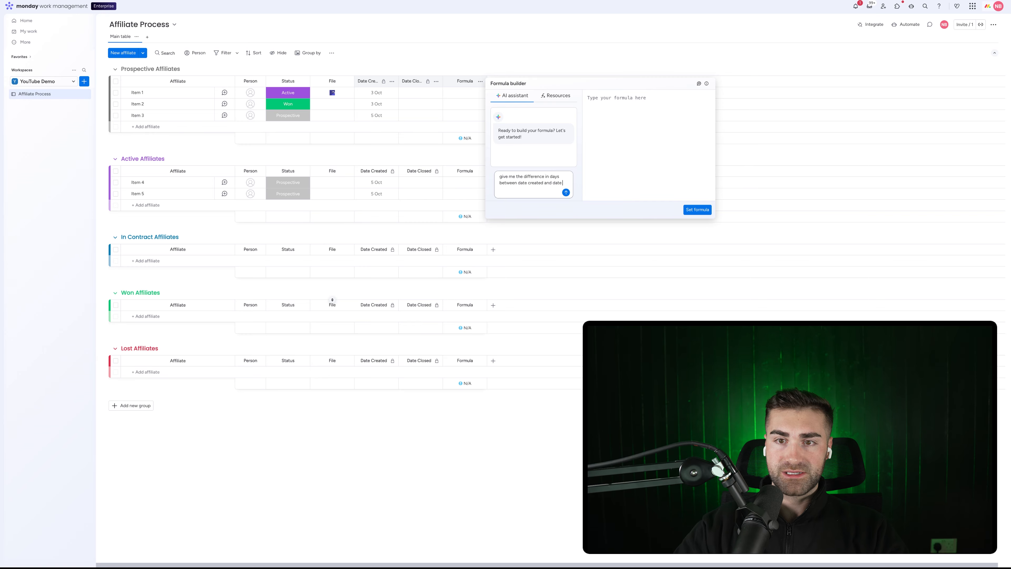
type(" closed")
key("Return")
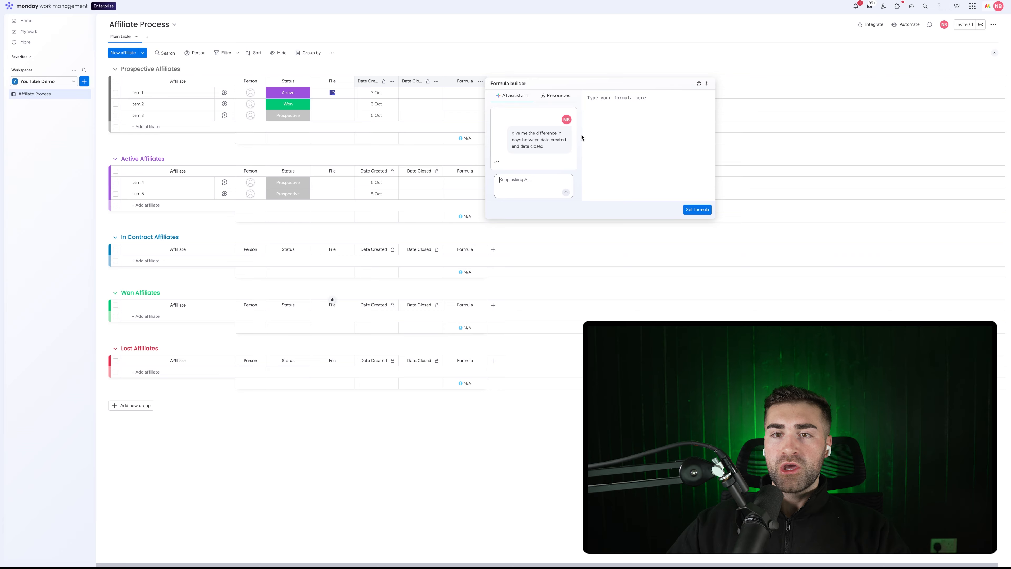
left_click(556, 131)
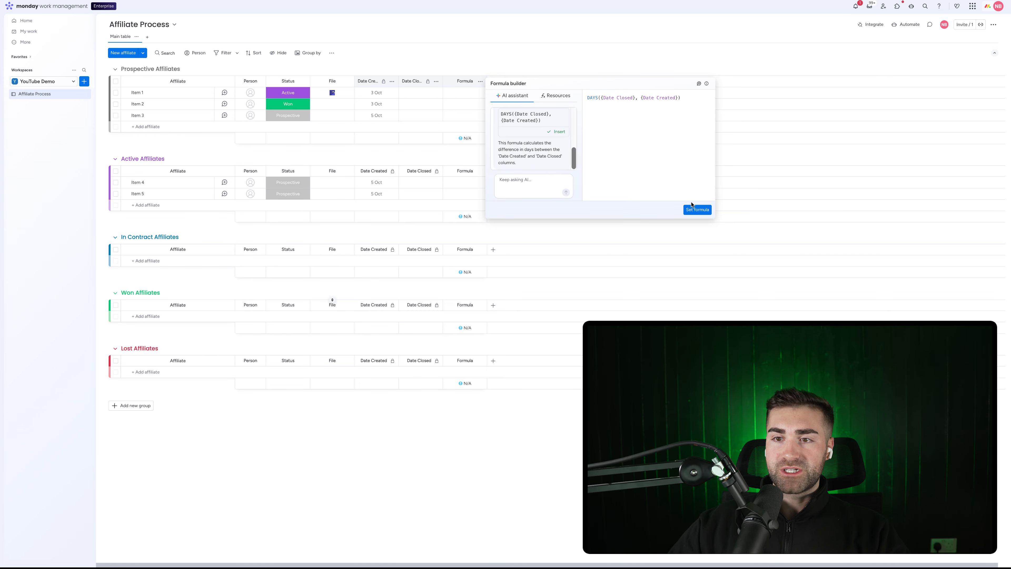
left_click(693, 209)
Rename the formula column TTC, hide its summary, and restrict its editing
left_click(464, 81)
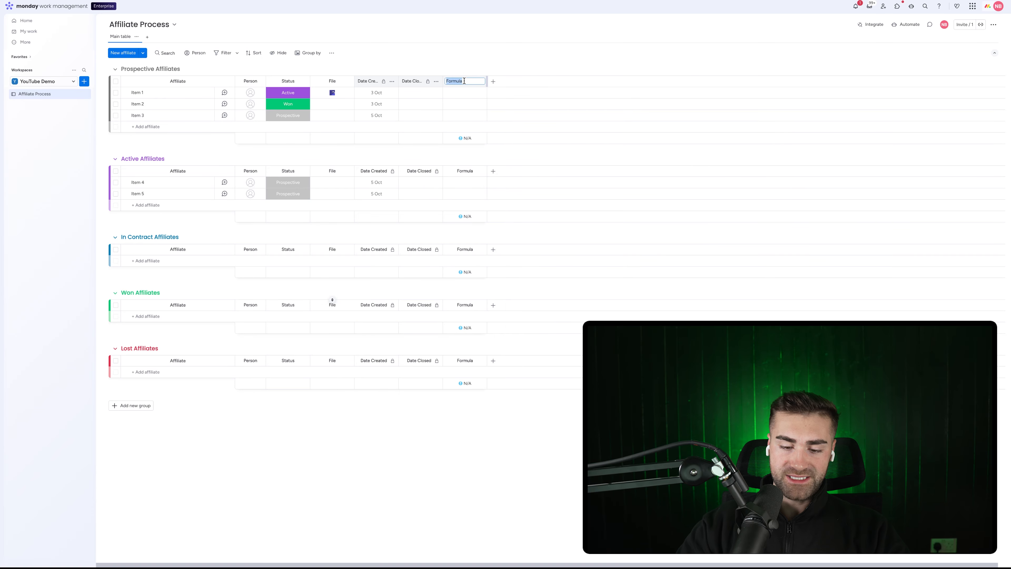
type("TTC")
key("Return")
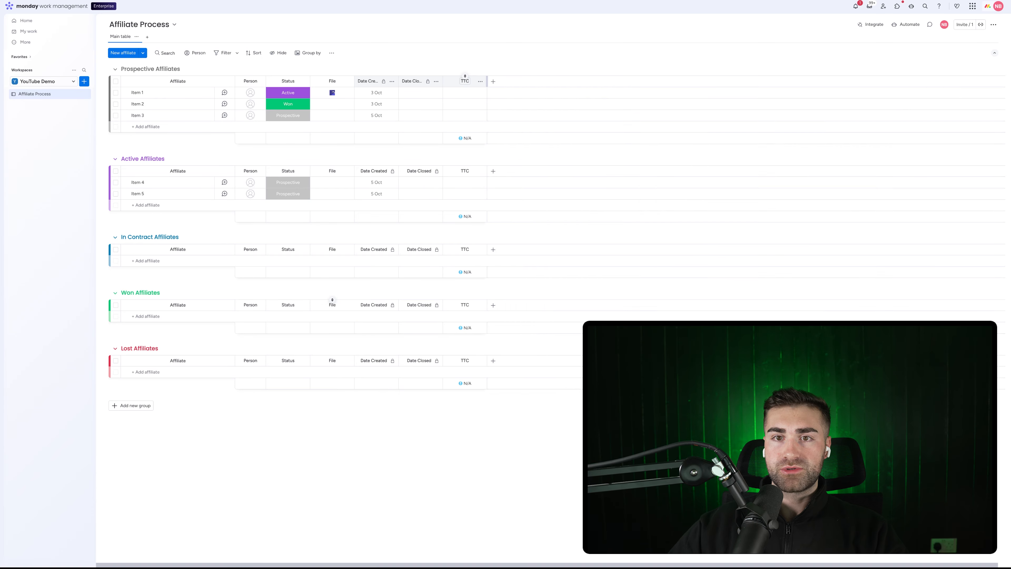
left_click(479, 81)
mouse_move(518, 101)
left_click(608, 164)
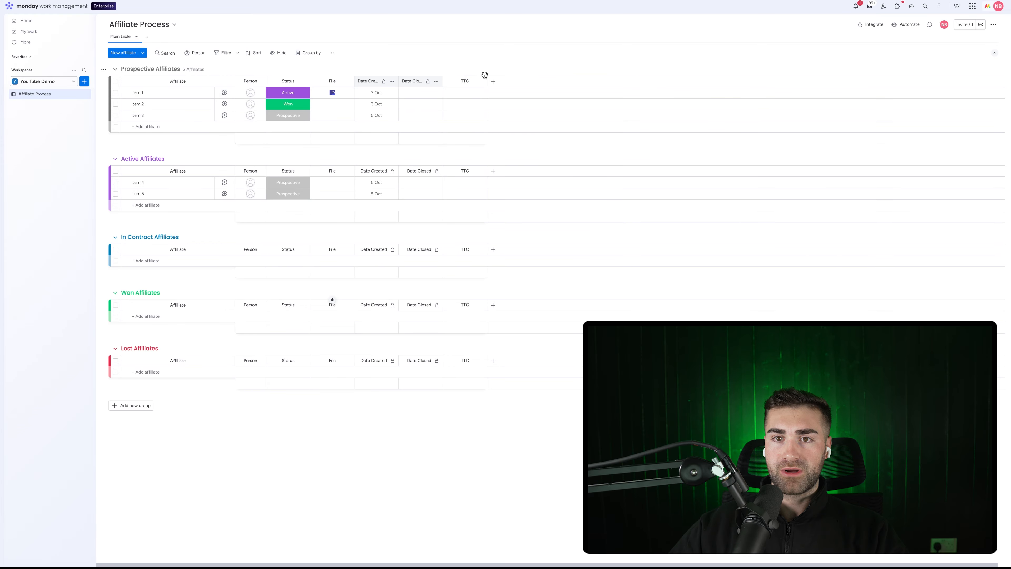
left_click(480, 82)
mouse_move(518, 100)
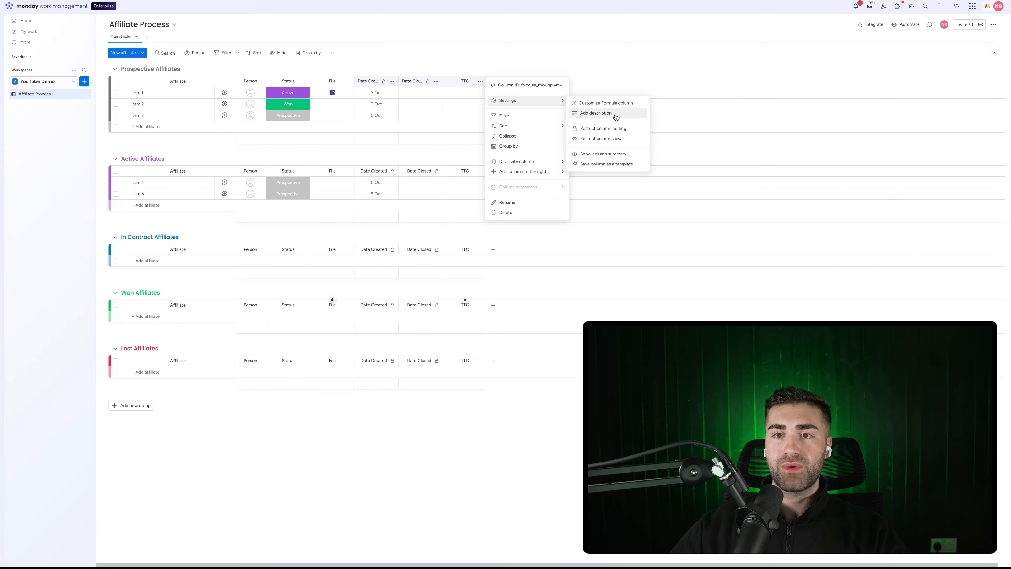
left_click(602, 131)
left_click(537, 59)
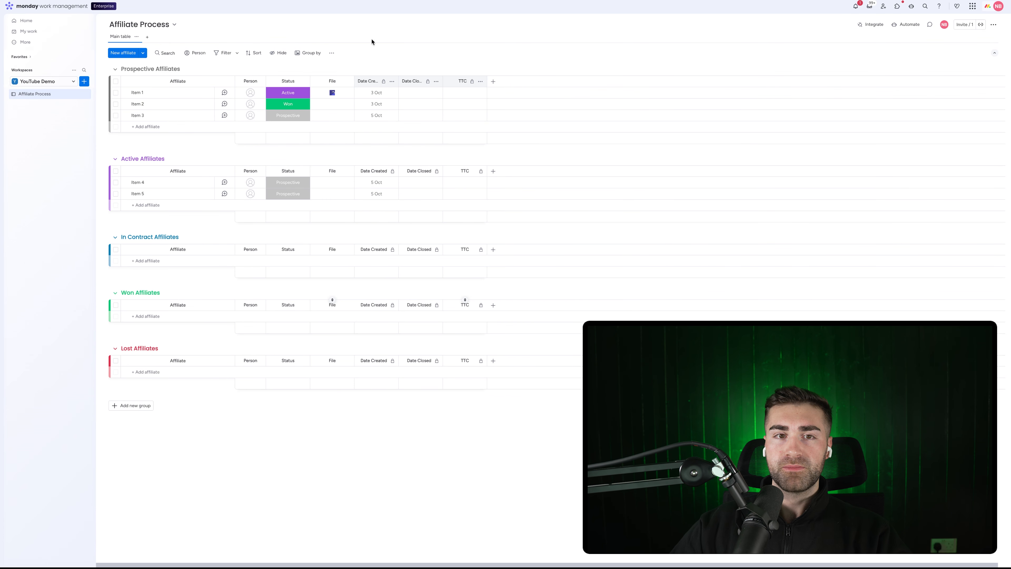
Add a Dropdown column named Channels right after Status
left_click(494, 82)
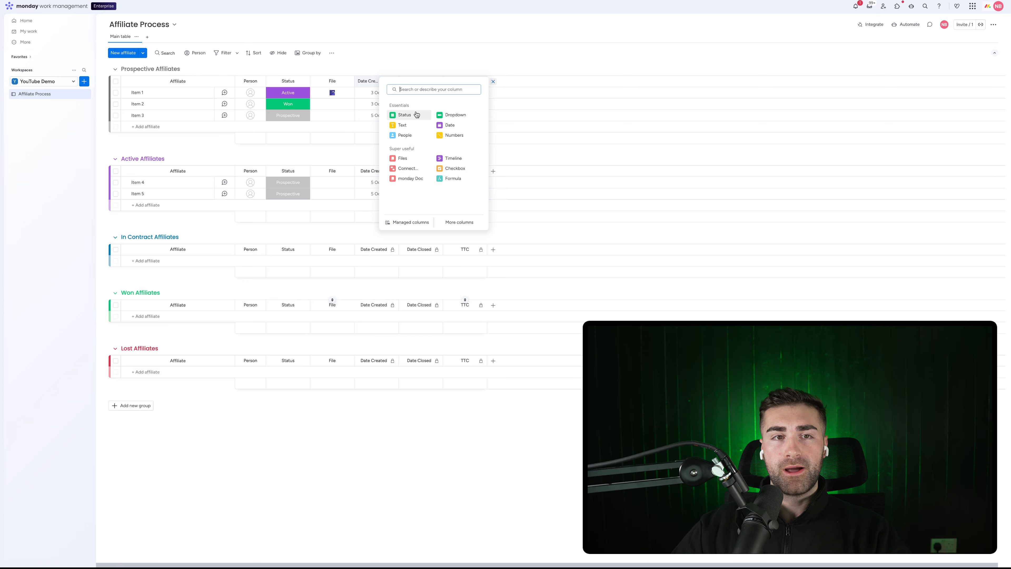
left_click(455, 115)
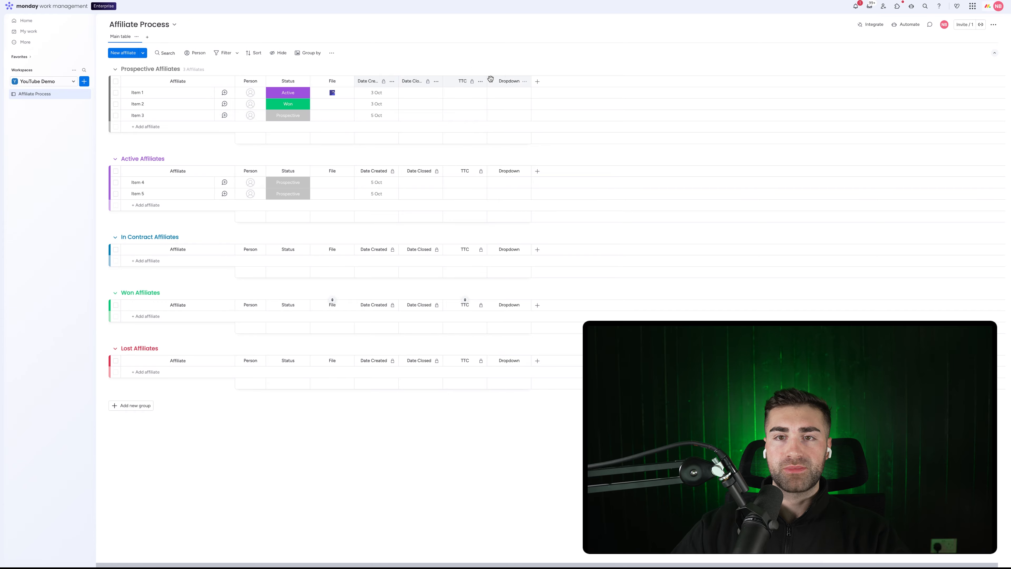
left_click_drag(492, 80, 327, 81)
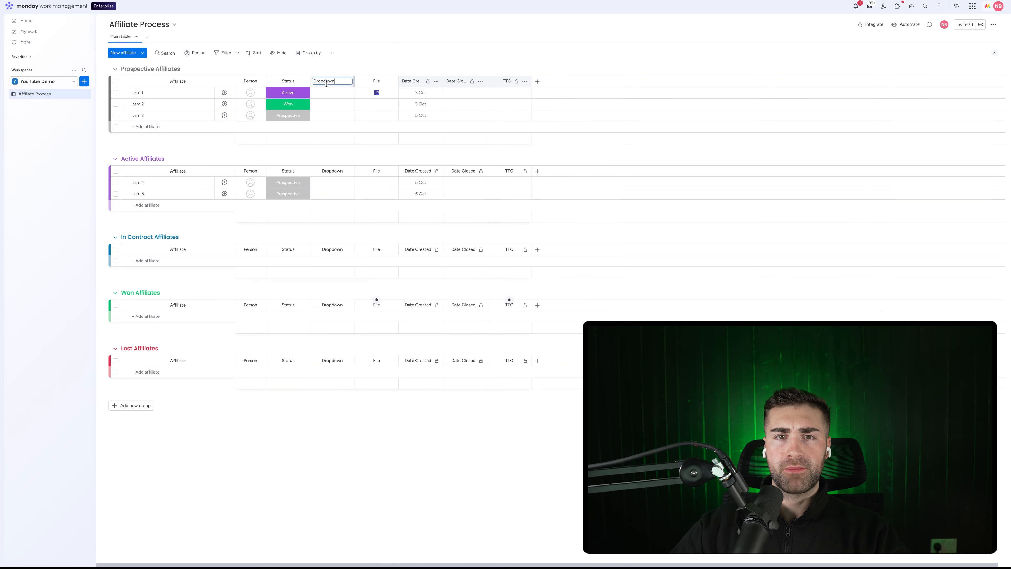
left_click(327, 82)
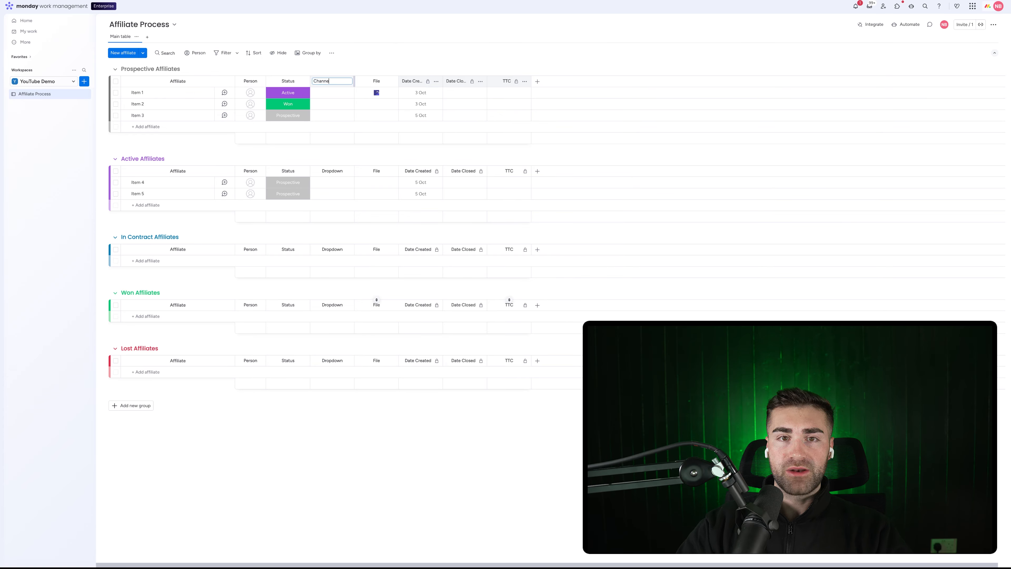
key("Return")
Tag Item 1 with YouTube and Instagram channels and widen the Channels column
left_click(334, 93)
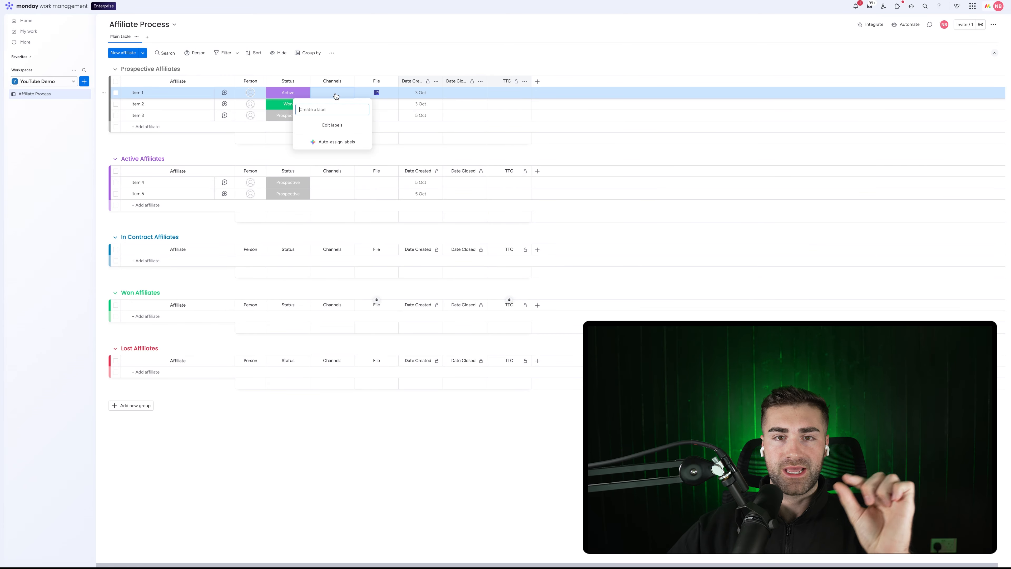
type("YouTube")
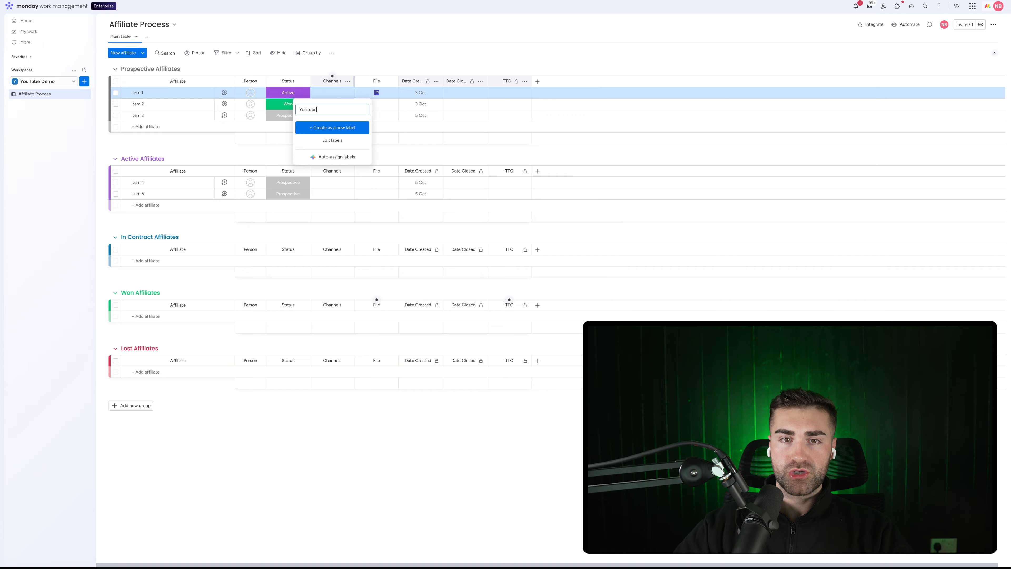
key("Return")
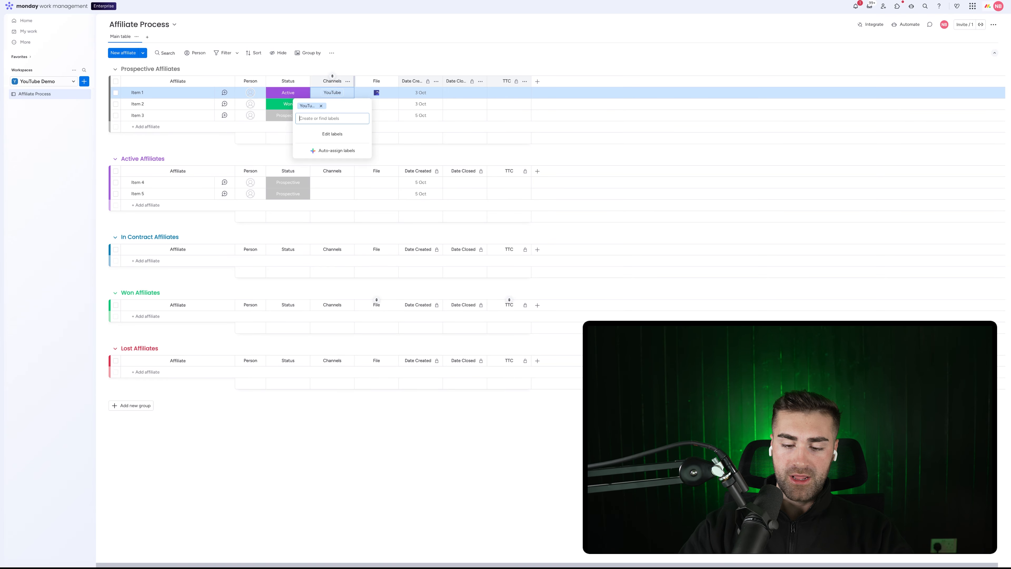
type("Instagram")
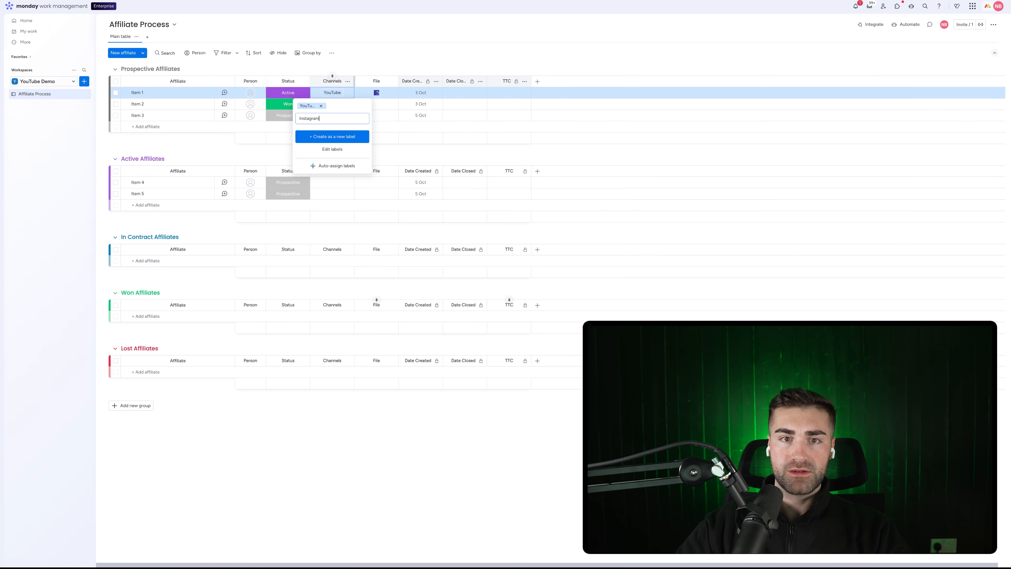
key("Return")
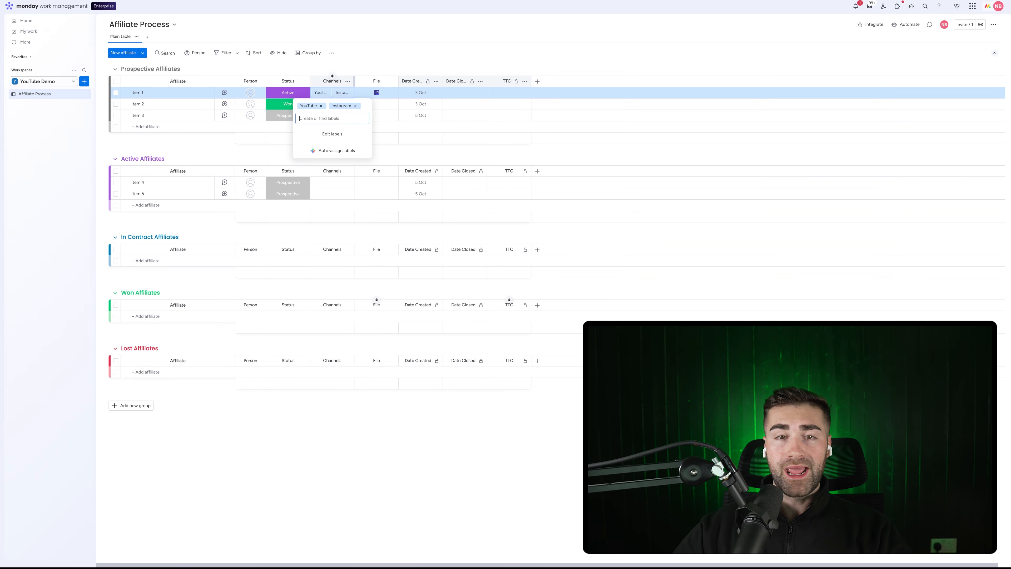
left_click(399, 46)
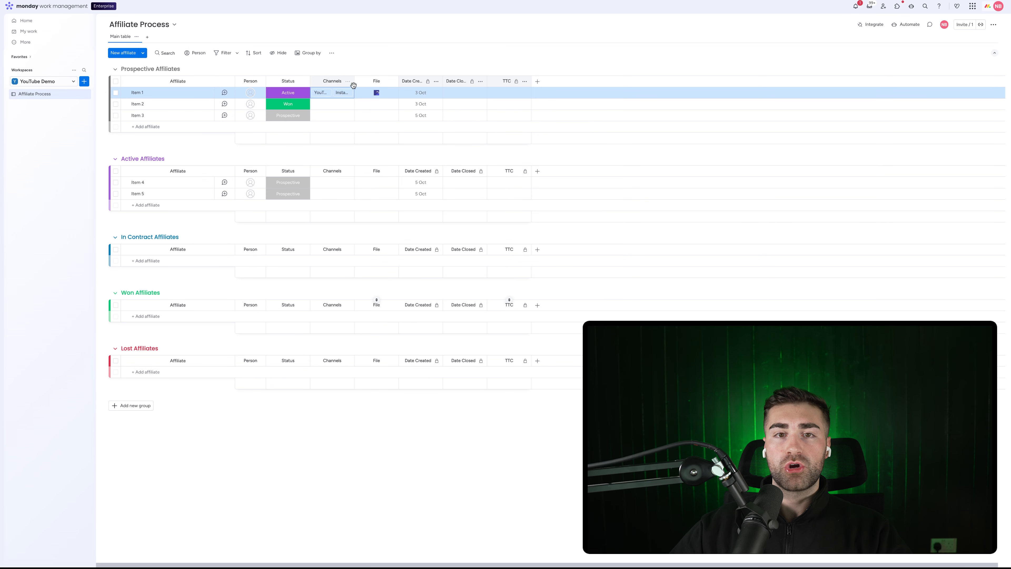
left_click_drag(354, 83, 375, 82)
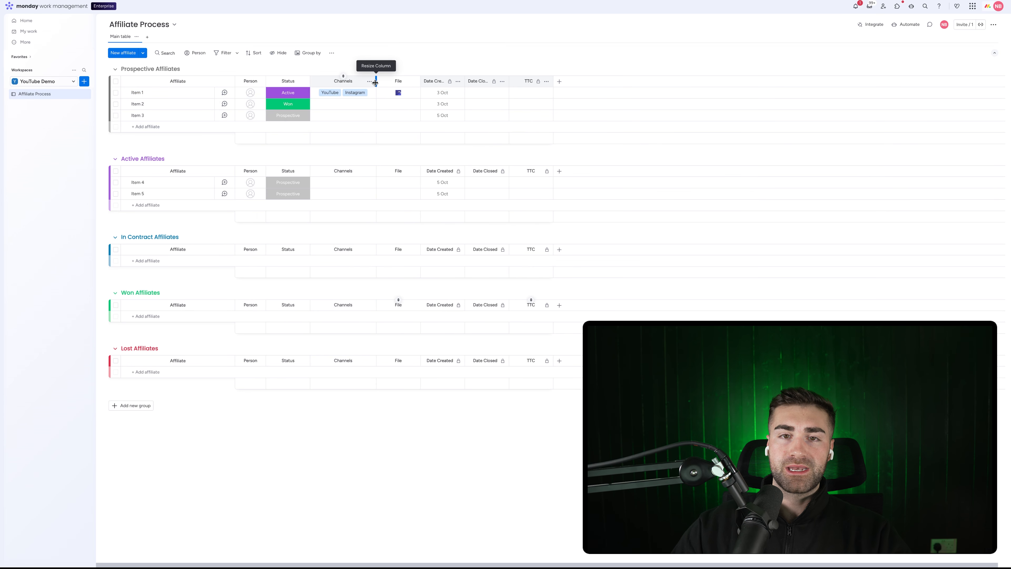
left_click(370, 96)
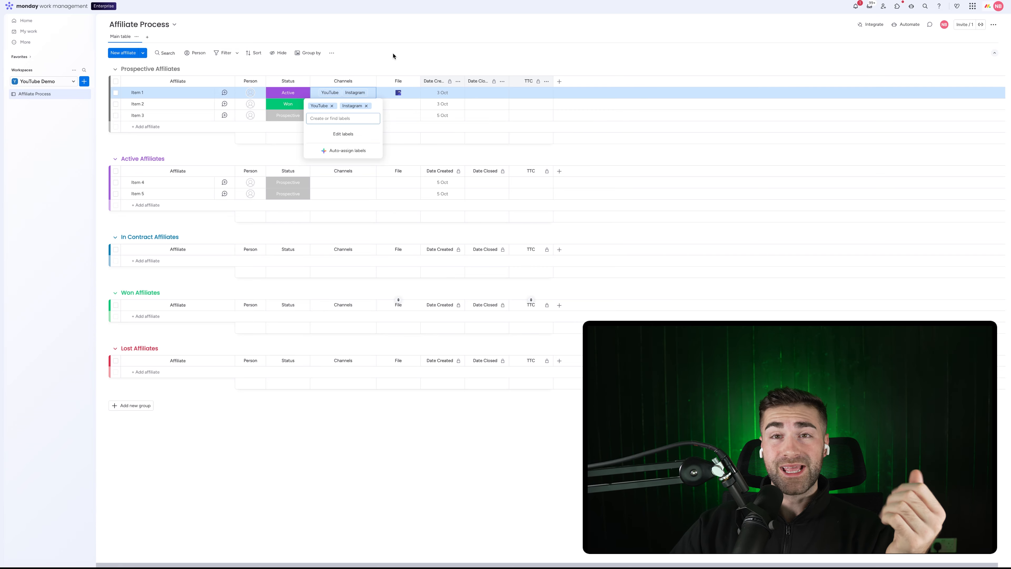
left_click(385, 61)
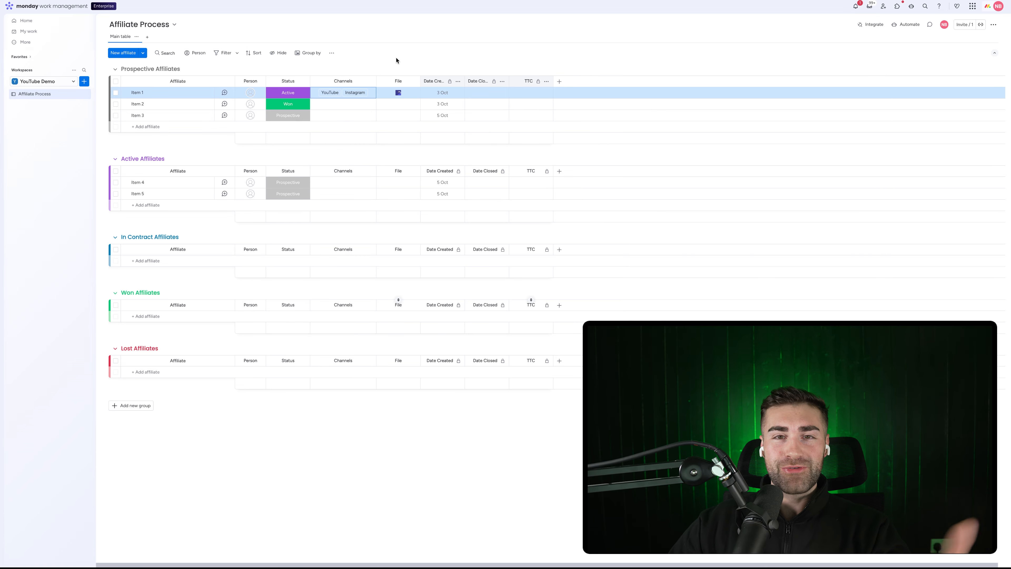
left_click(560, 81)
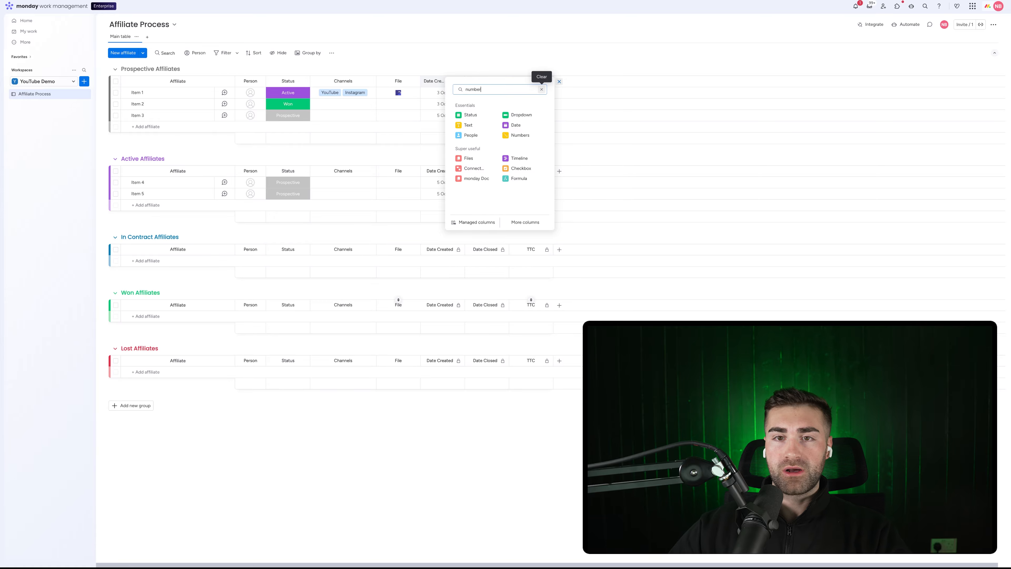
Add a Numbers column named Total Audience Size right after Channels
left_click(471, 114)
left_click_drag(575, 81, 398, 81)
left_click(400, 82)
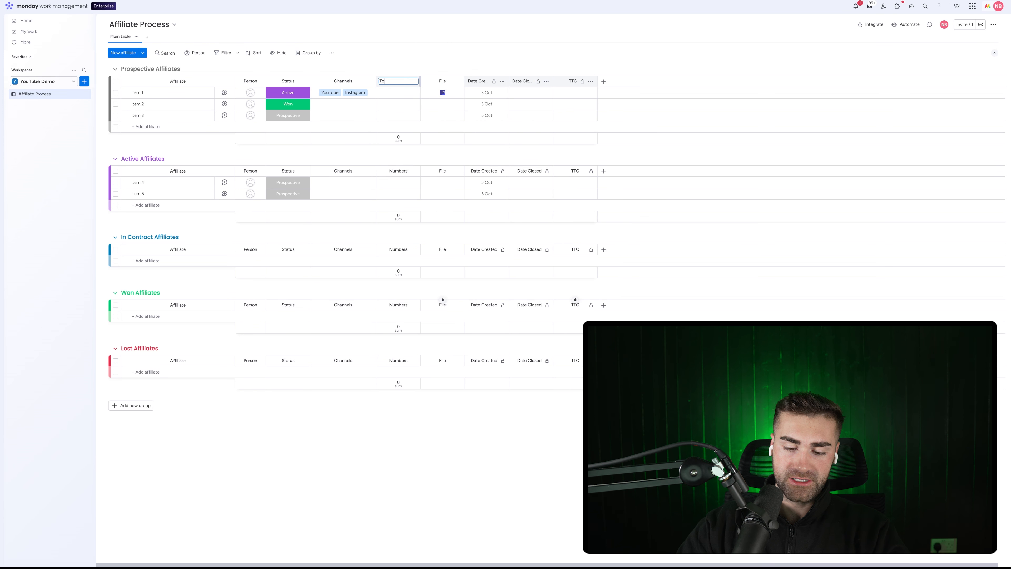
type("Total Audience Si")
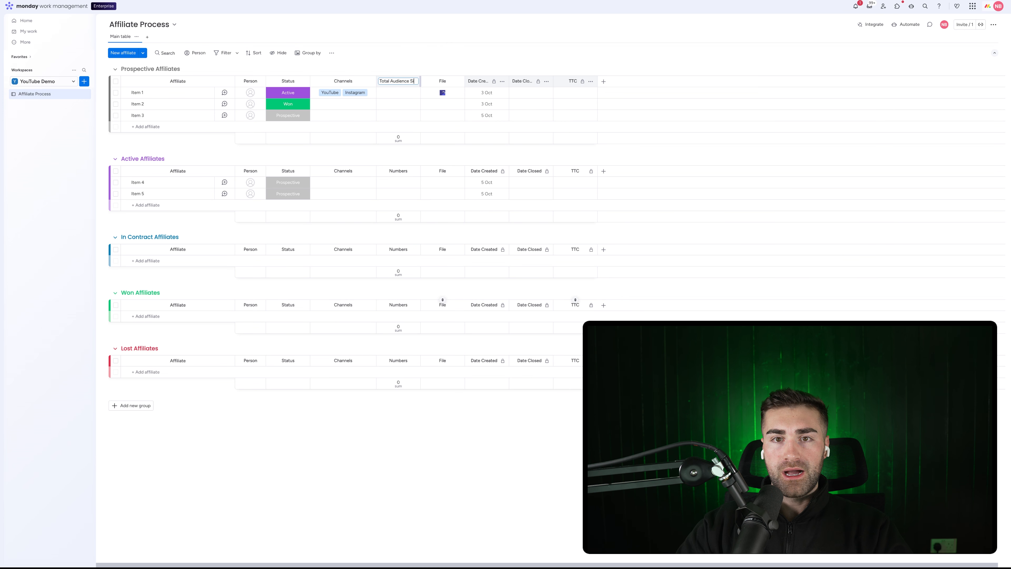
type("ze")
key("Return")
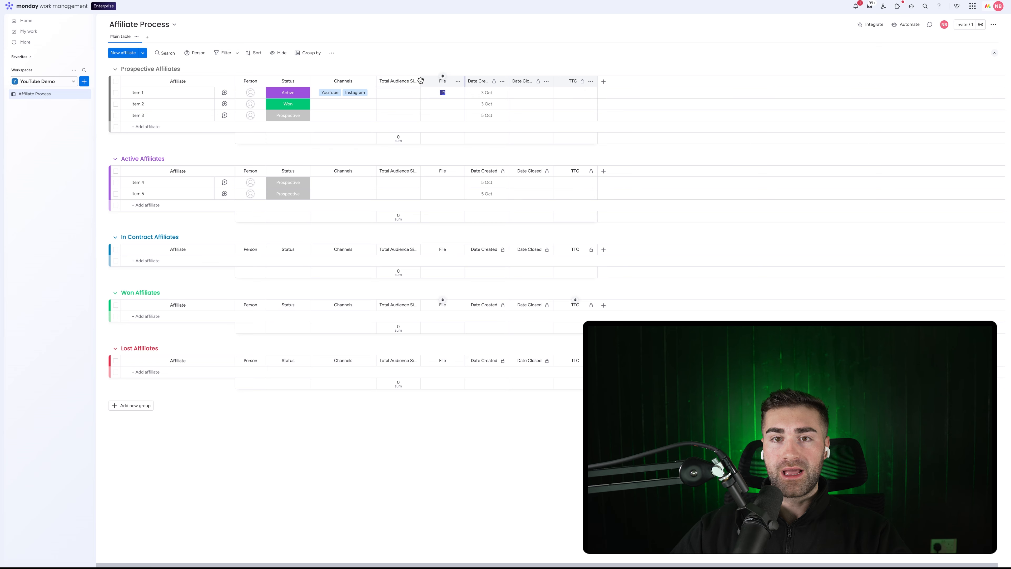
Widen Total Audience Size, hide its sum summaries, and enter 150,000 for Item 1
left_click_drag(420, 81, 438, 80)
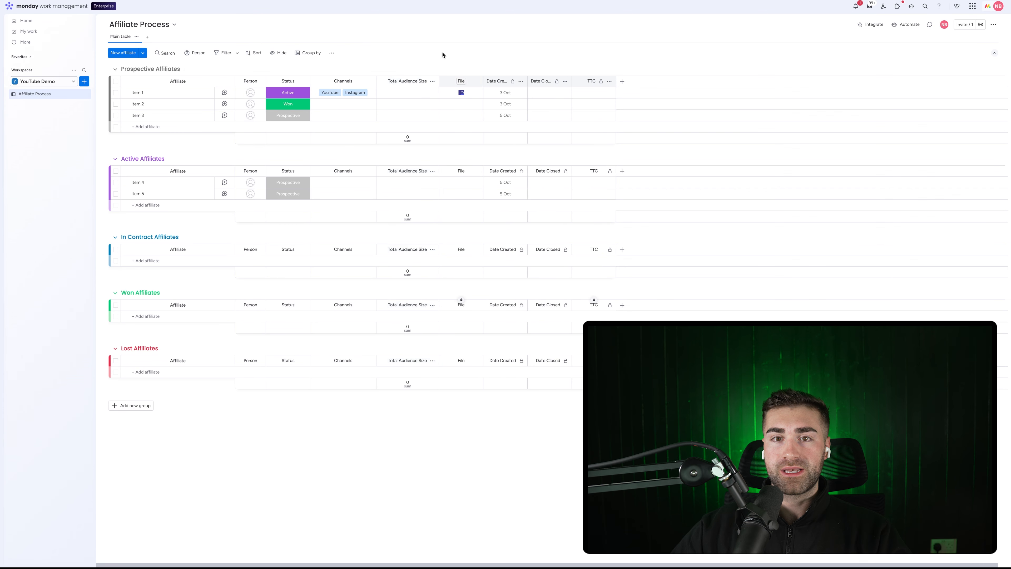
left_click(432, 81)
mouse_move(490, 101)
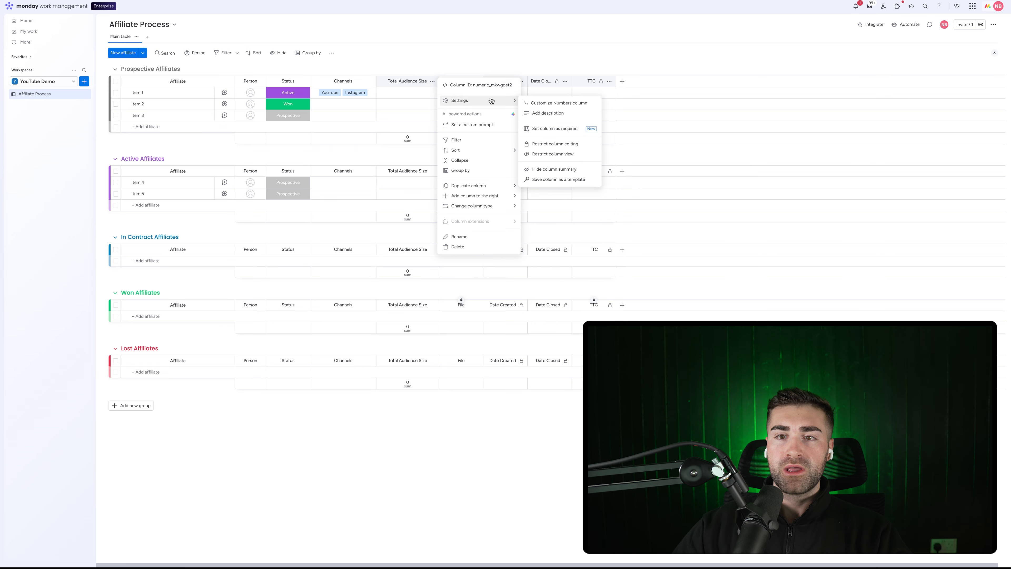
left_click(546, 169)
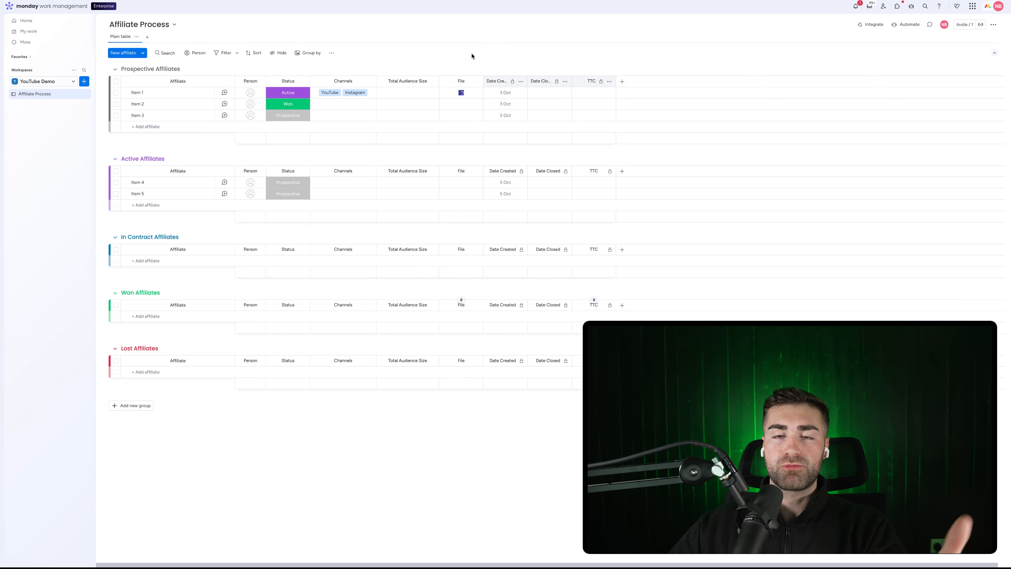
left_click(393, 92)
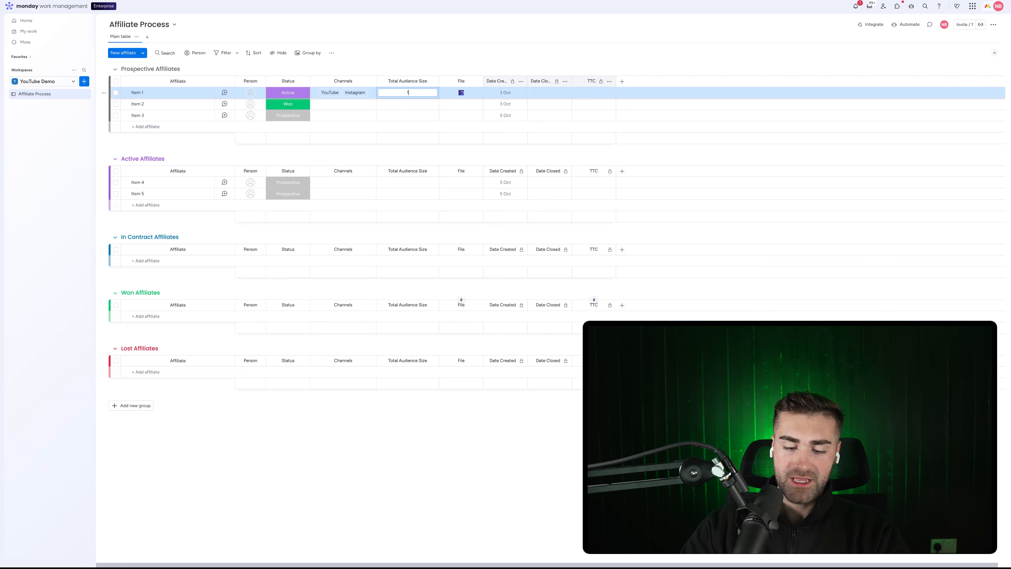
key("Return")
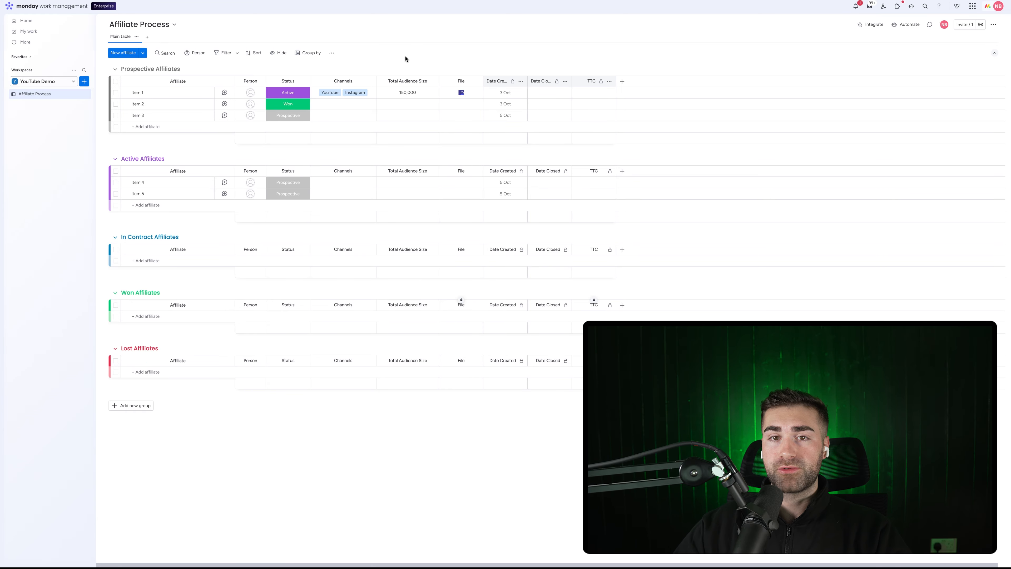
Add a Status column after Total Audience Size and name it Business Type
left_click(622, 82)
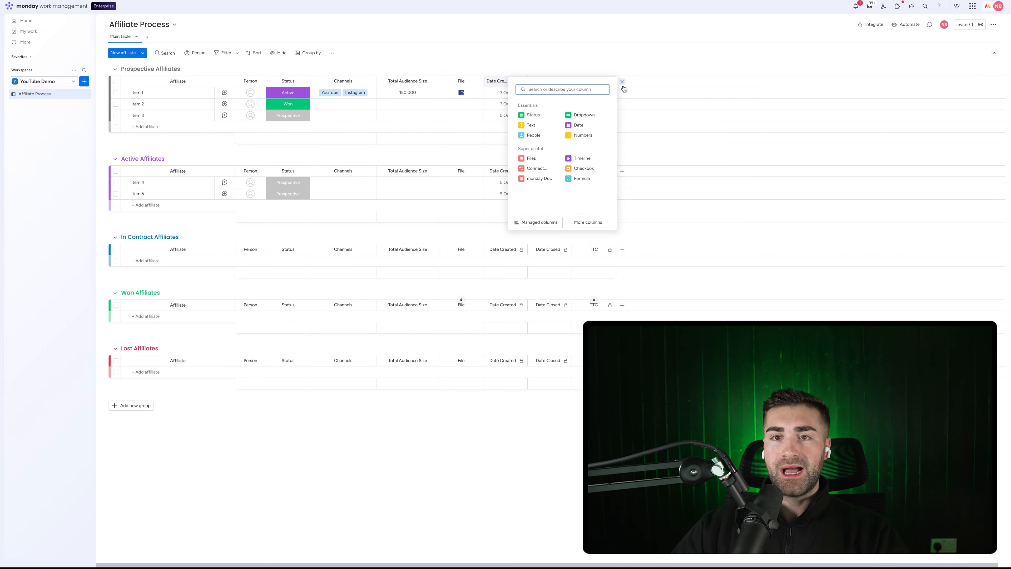
left_click(532, 114)
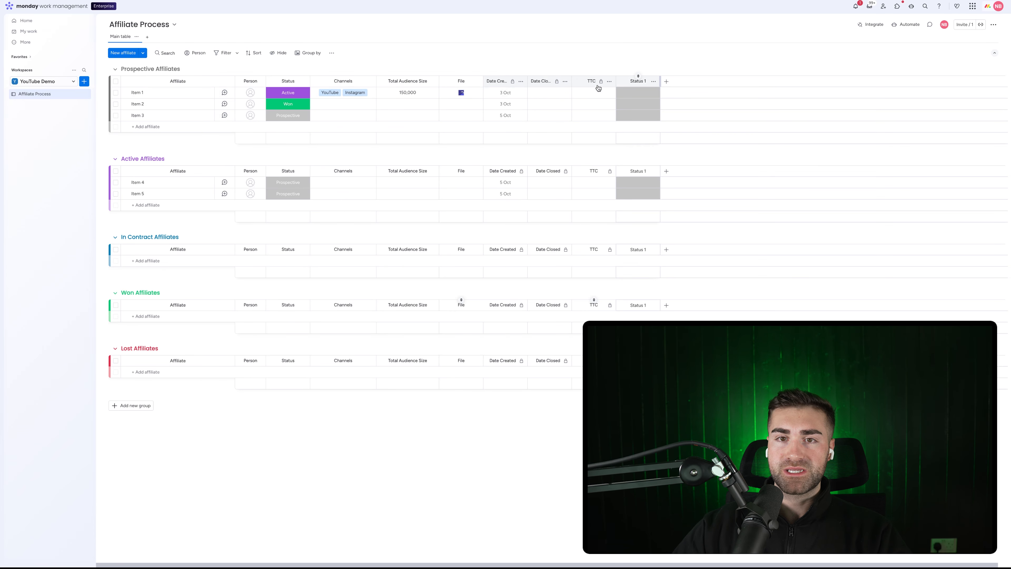
left_click_drag(625, 81, 459, 82)
left_click(457, 82)
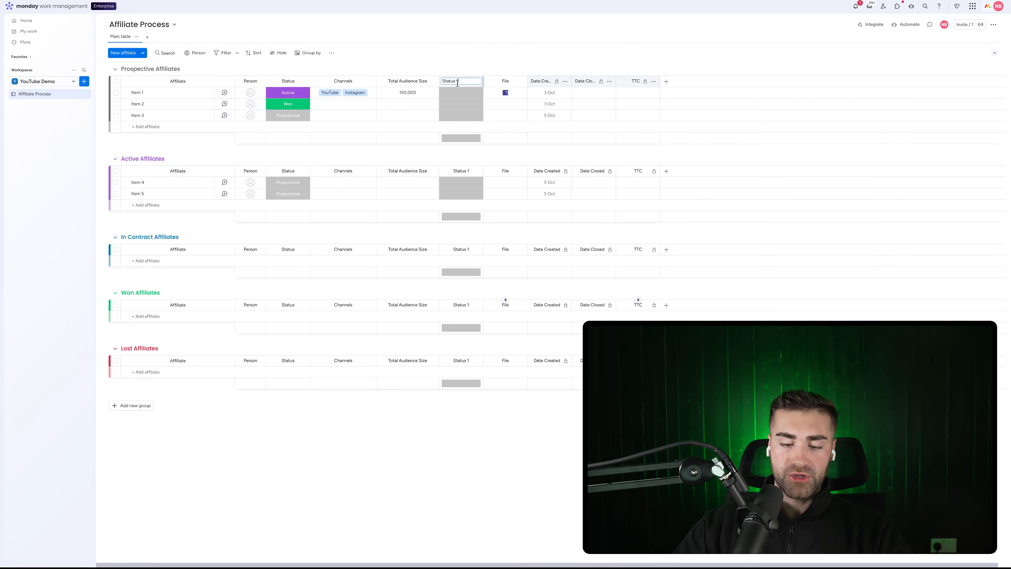
type("B")
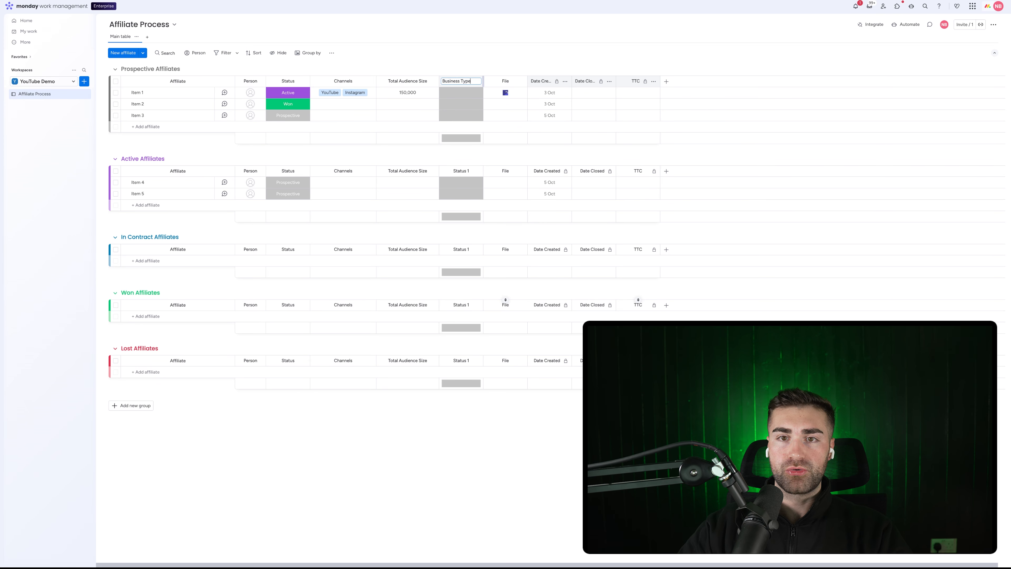
type("usiness Type")
Name the column Business Type and add an 'Existing Customer' label option
key("Return")
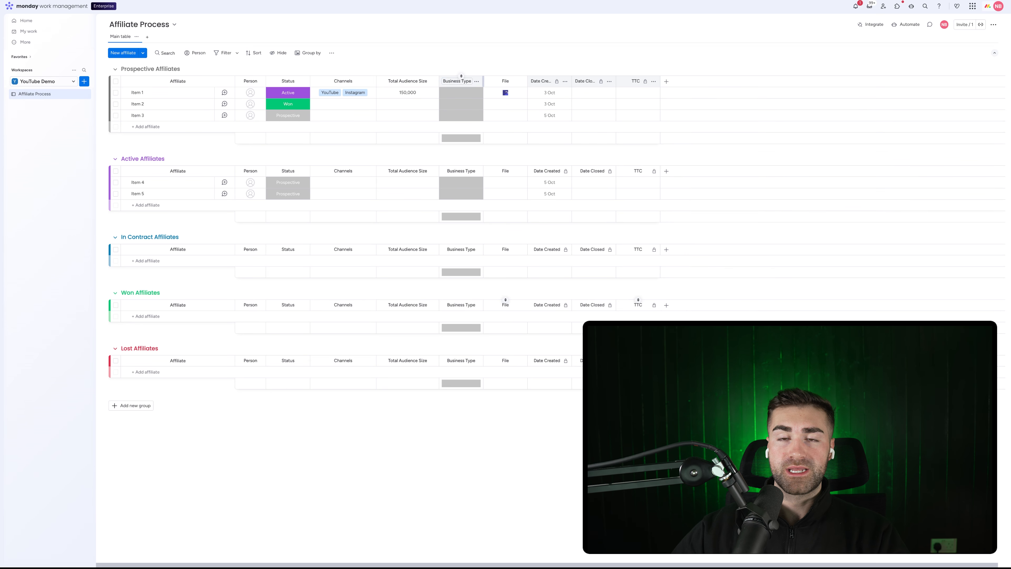
left_click(452, 97)
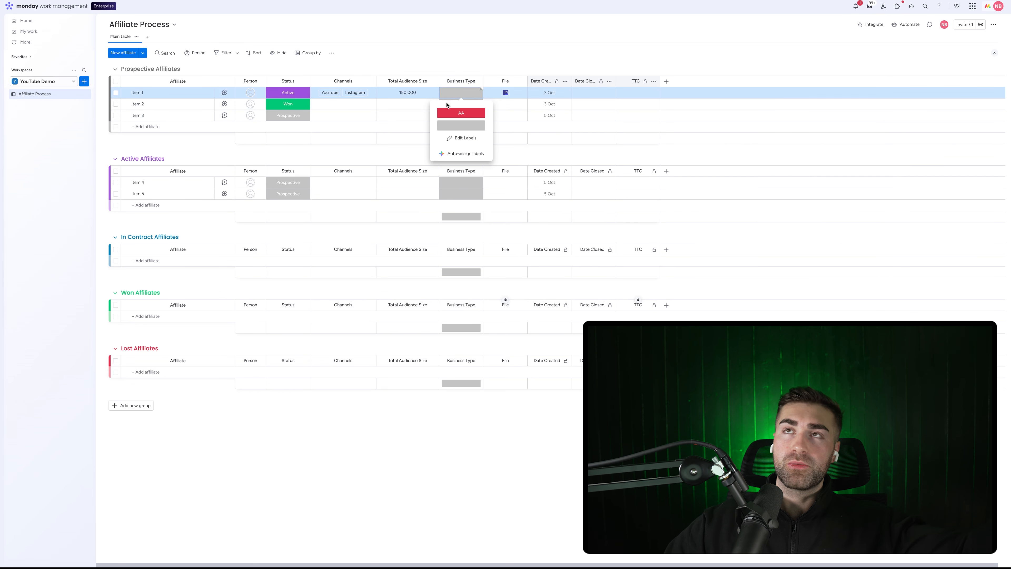
left_click(472, 139)
left_click(461, 138)
left_click(461, 151)
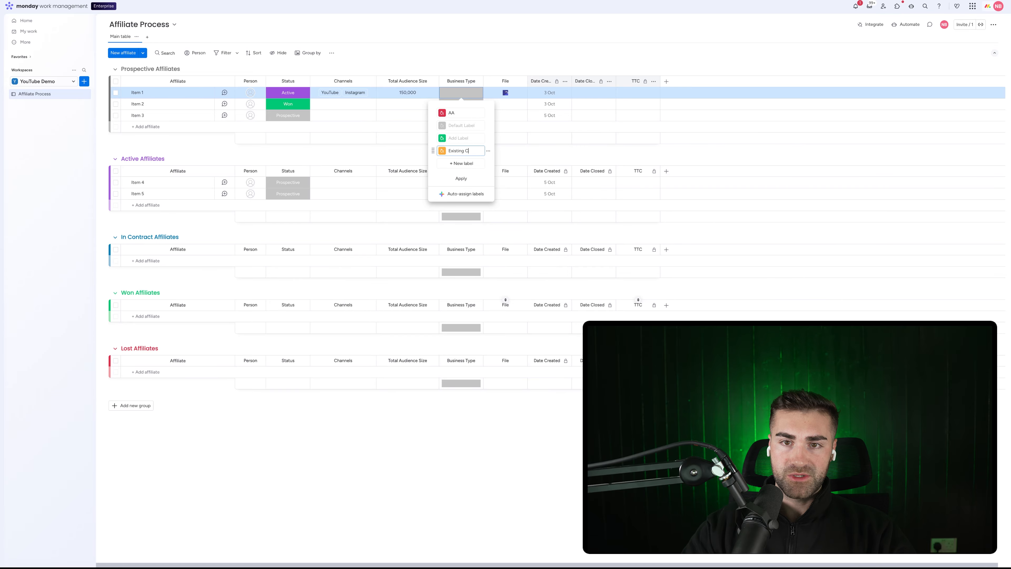
type("uyst")
type("stomer")
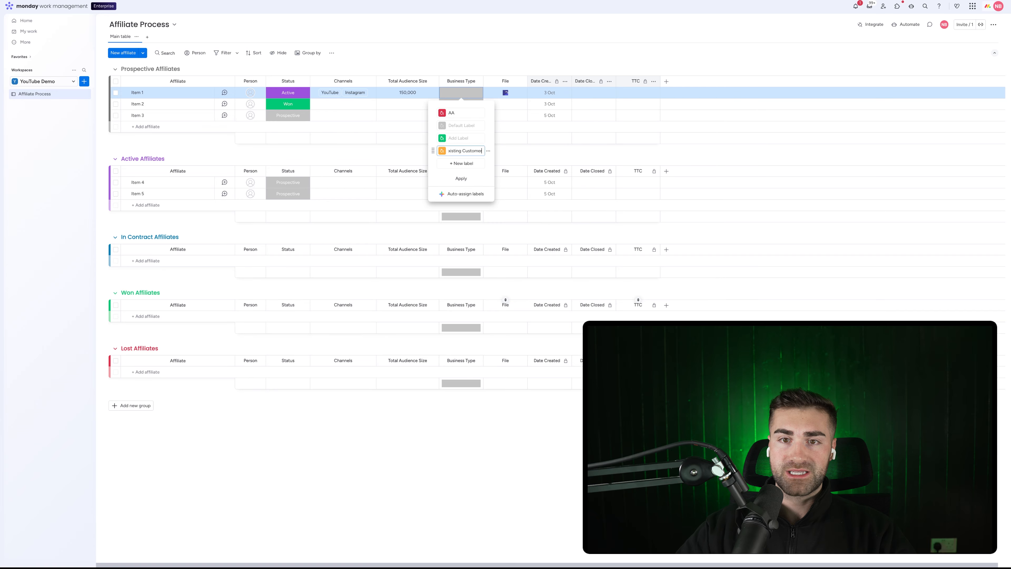
key("Return")
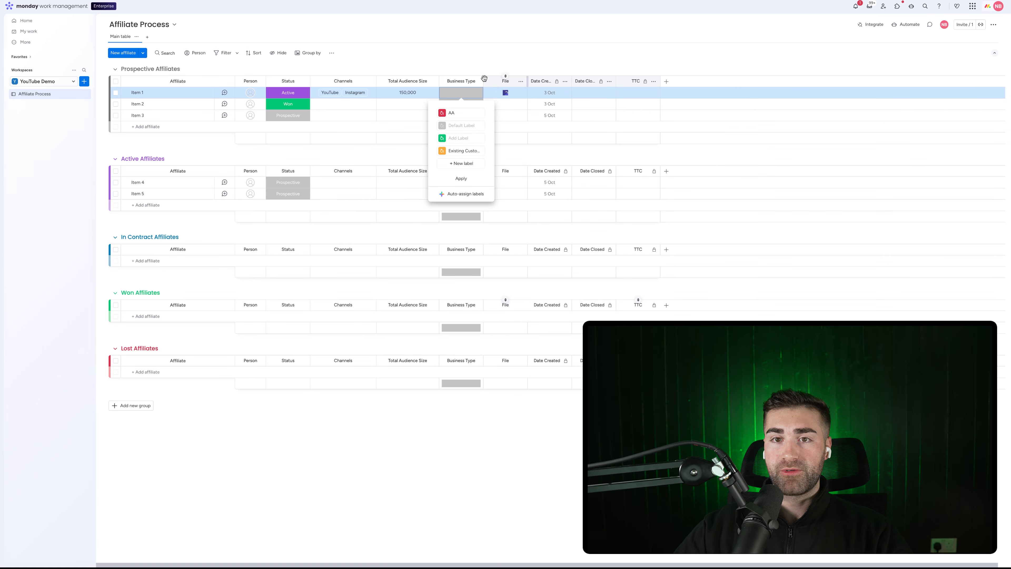
Widen the Business Type column and add another blank label option from Item 2's cell
left_click_drag(483, 78, 514, 68)
left_click(481, 105)
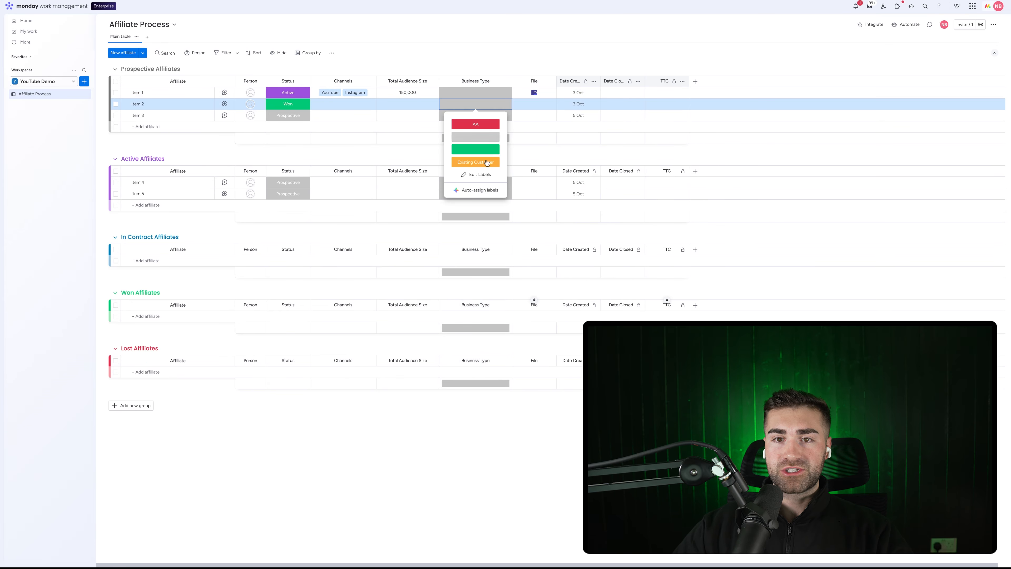
left_click(472, 177)
left_click(471, 174)
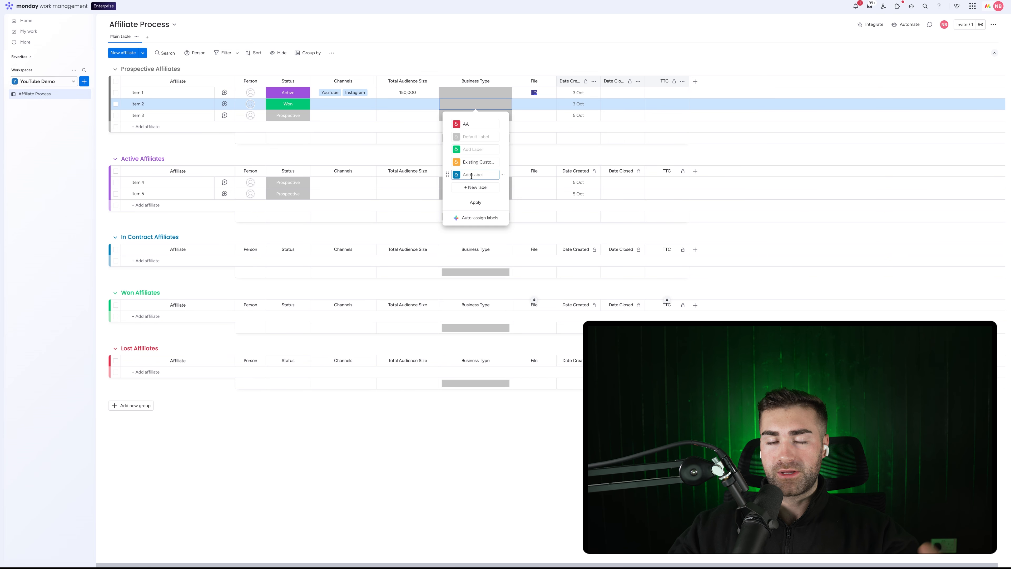
Close Item 2's label editor, then open and close Item 1's Business Type labels to check them
left_click(474, 49)
left_click(480, 94)
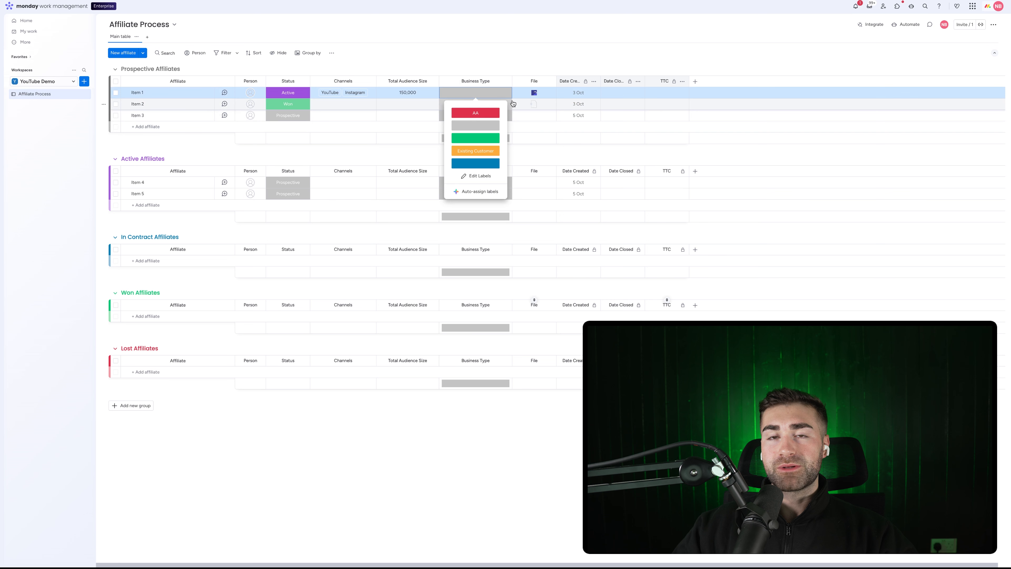
left_click(499, 52)
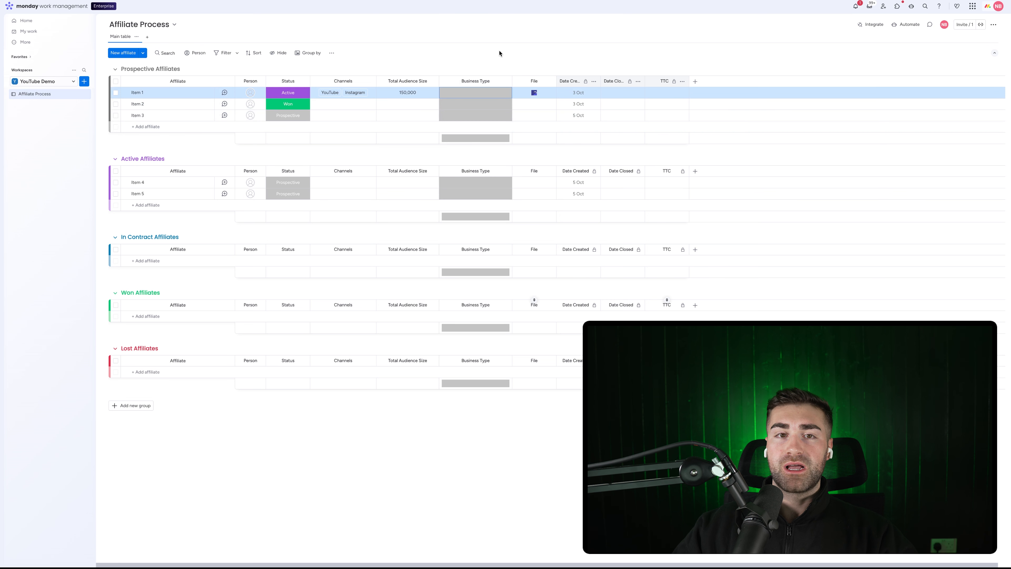
left_click(490, 92)
left_click(490, 93)
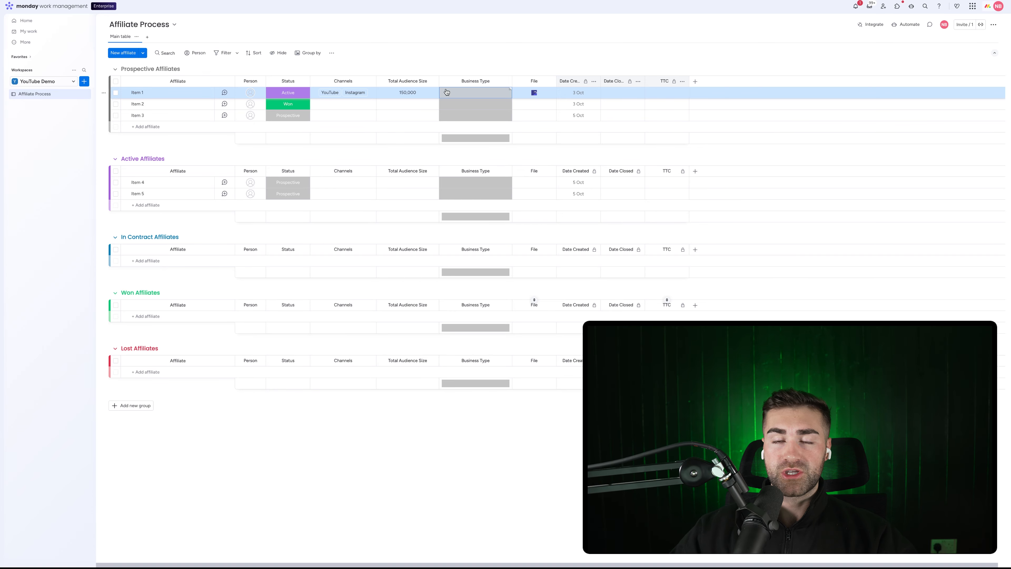
Remove the summary bars from the Business Type column
left_click(505, 81)
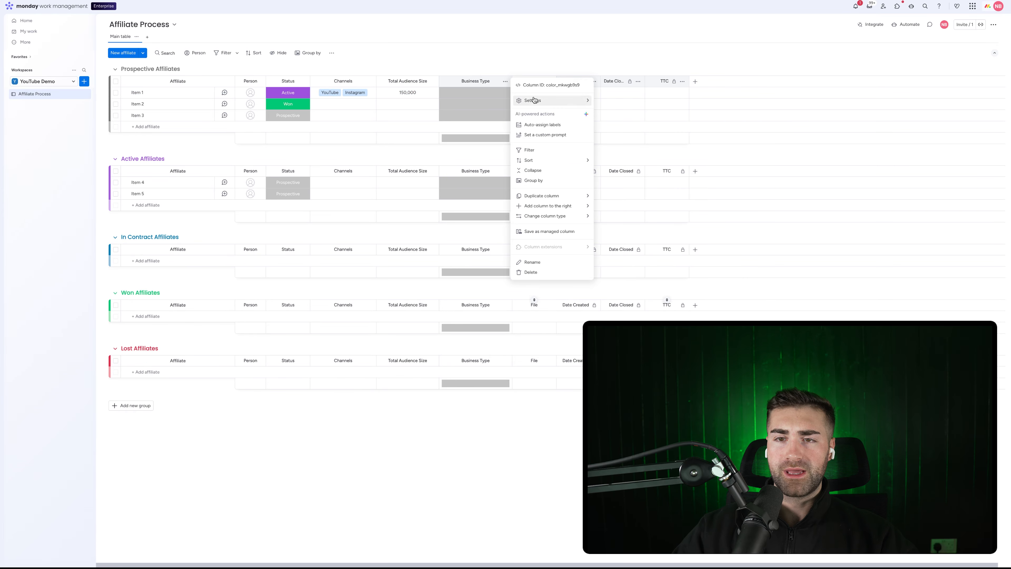
mouse_move(573, 99)
left_click(633, 170)
Name the new blue Business Type label 'Physio'
left_click(475, 104)
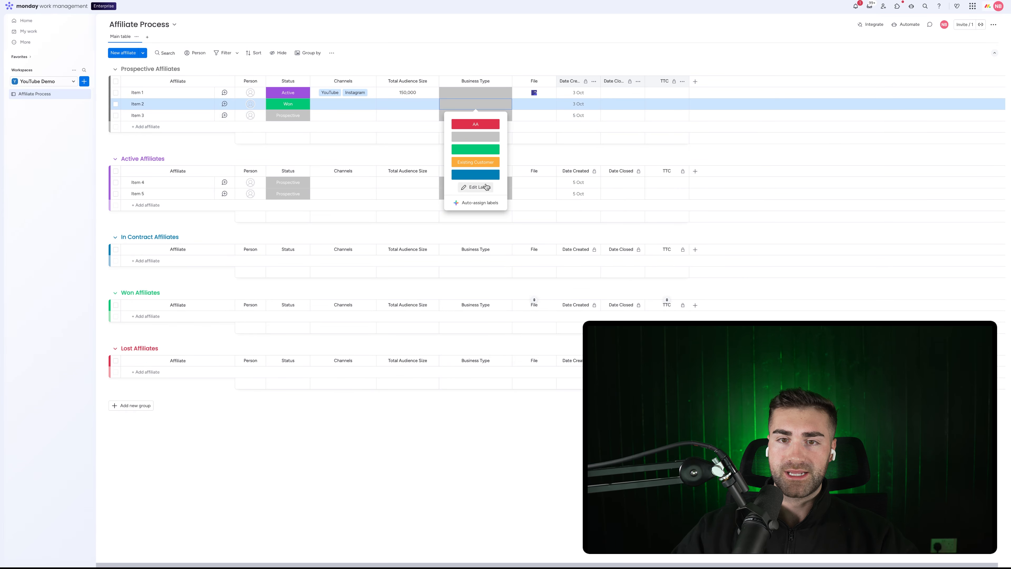
left_click(475, 197)
left_click(486, 174)
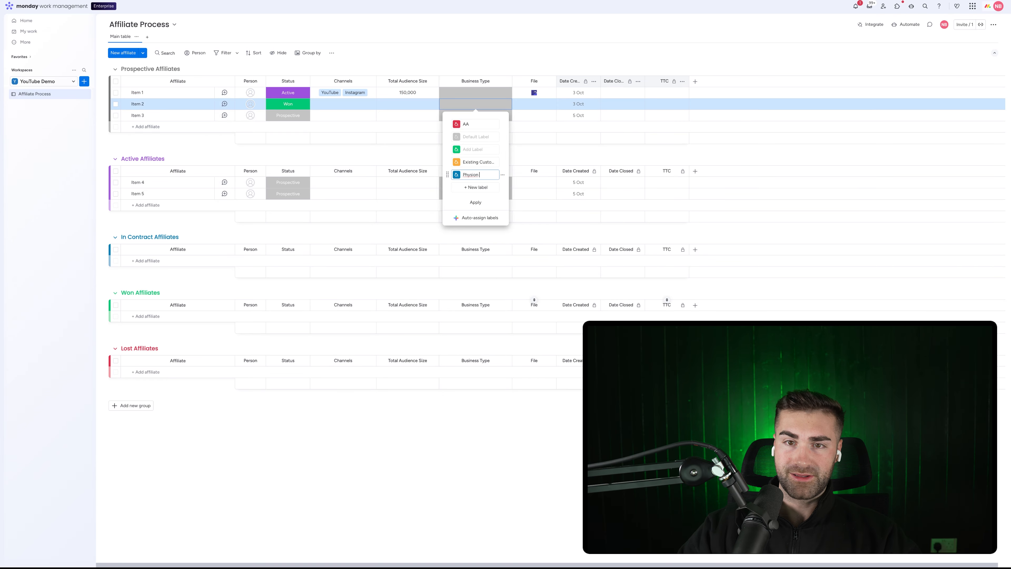
type("Physion")
key("BackSpace")
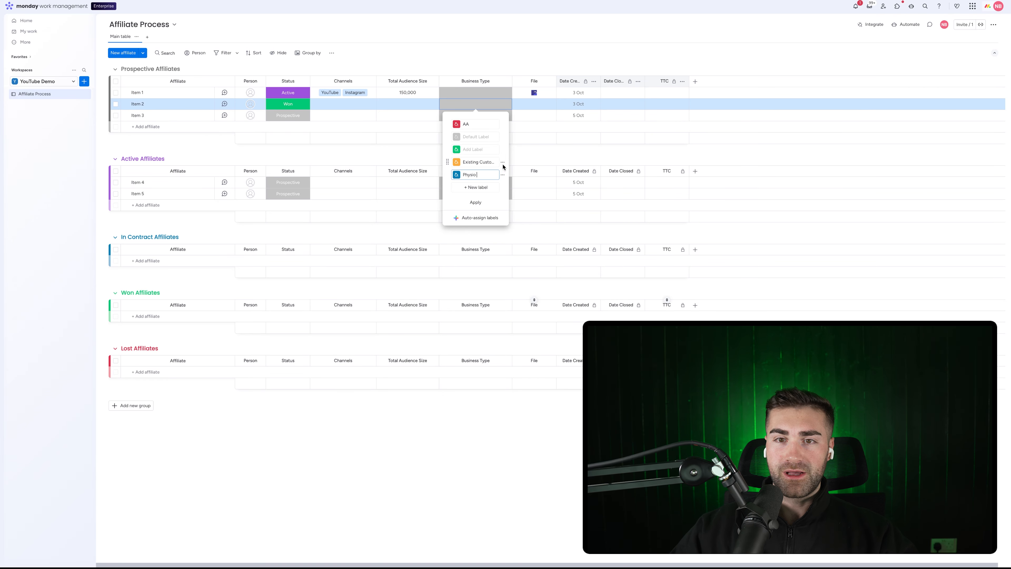
Delete the AA and empty green labels and apply the Business Type label changes
left_click(503, 126)
left_click(510, 137)
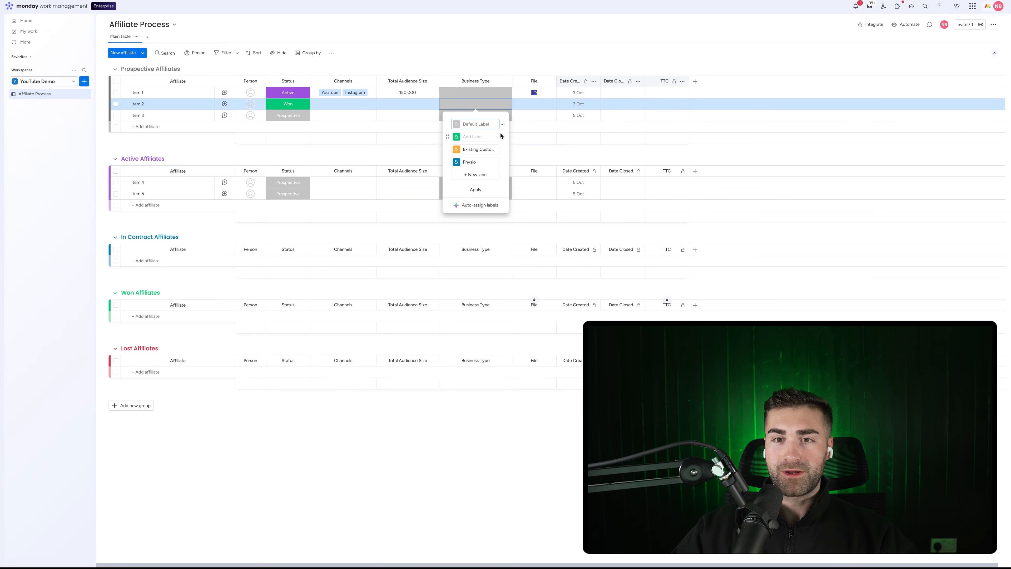
left_click(503, 137)
left_click(514, 162)
left_click(478, 177)
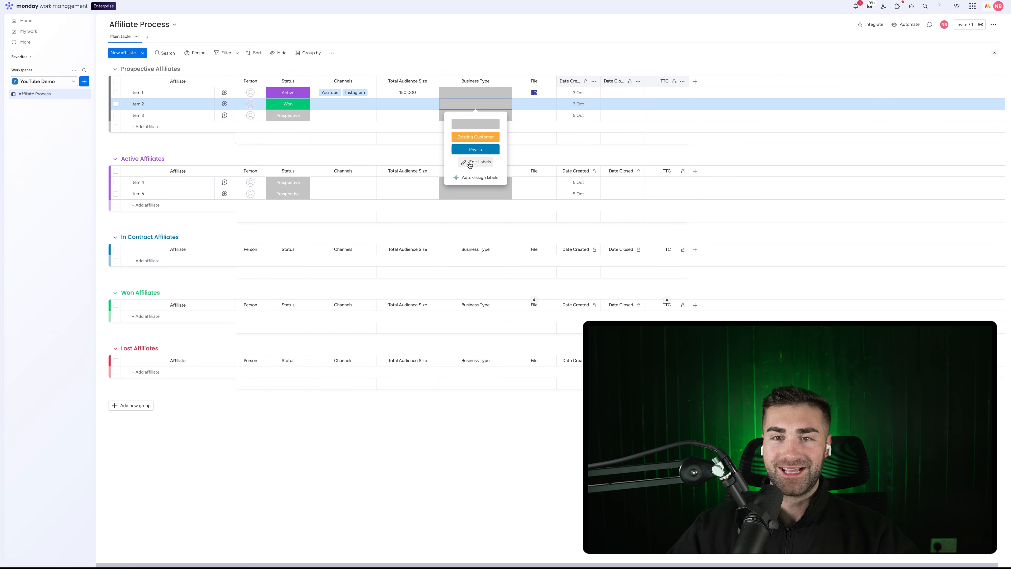
left_click(467, 69)
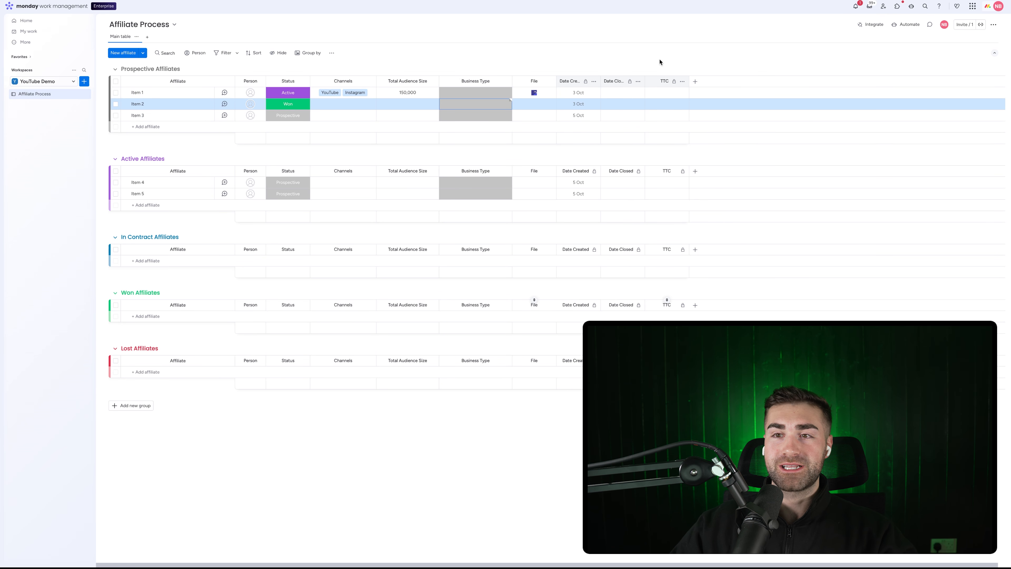
left_click(695, 81)
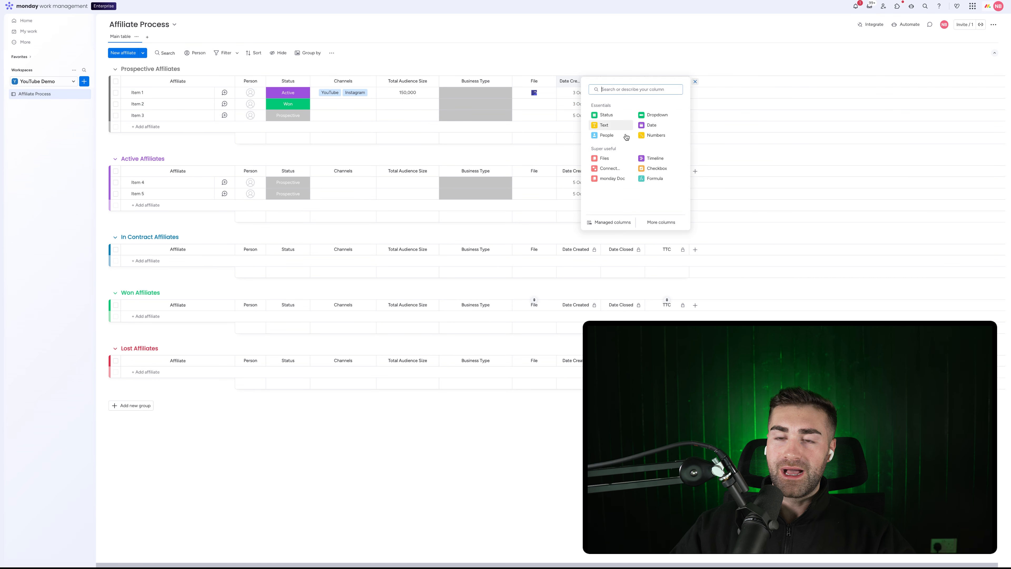
Add a Text column named Name, placed right after Business Type
left_click(604, 125)
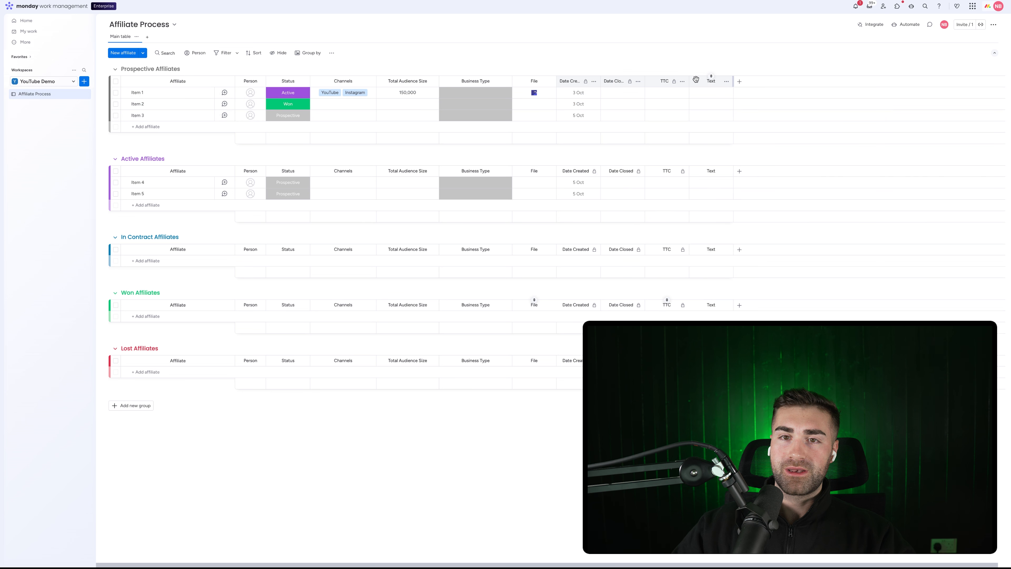
left_click_drag(695, 81, 531, 78)
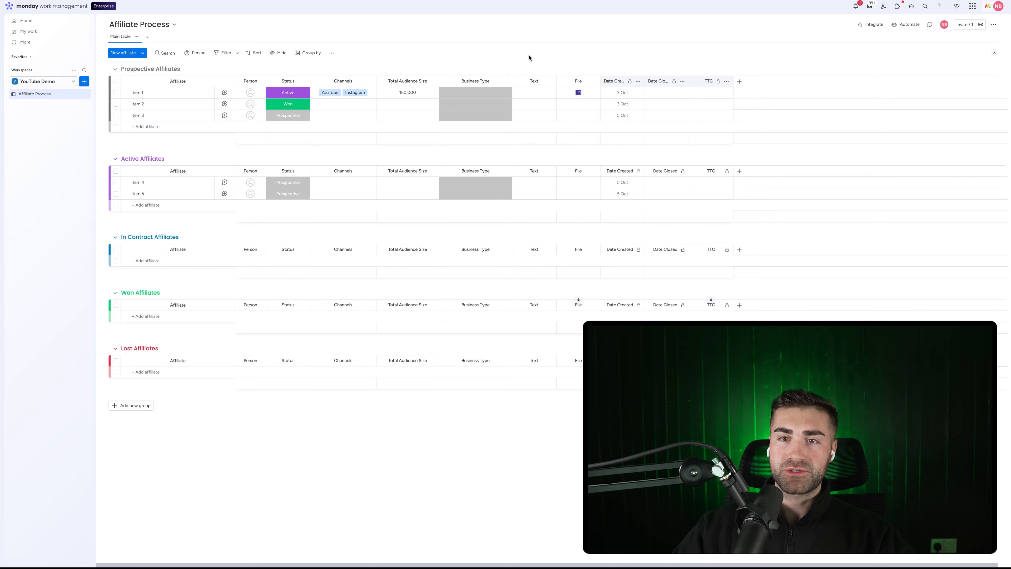
left_click(534, 81)
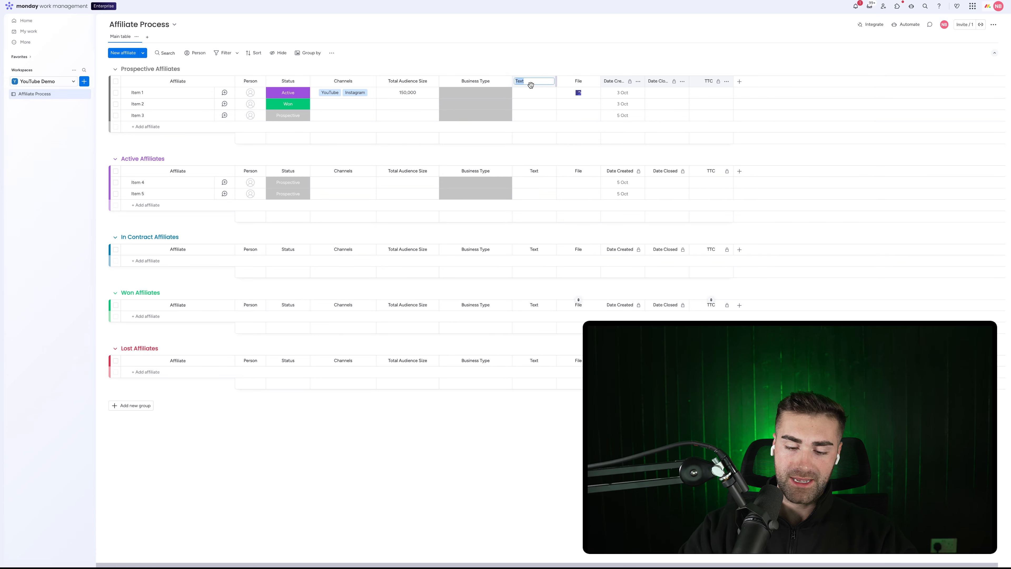
type("Name")
key("Return")
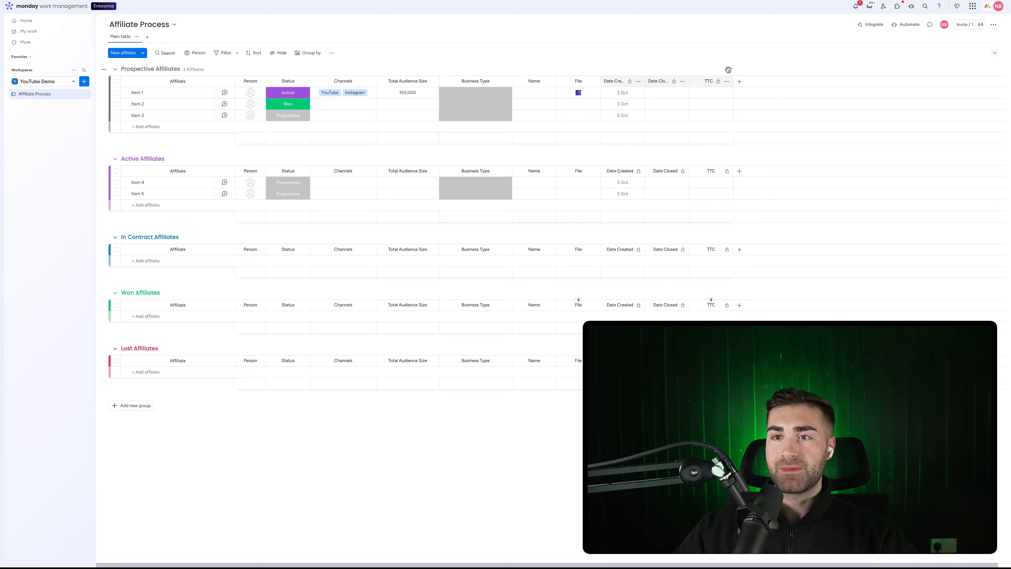
Add Email and Phone columns and move them to sit right after Name
left_click(739, 81)
type("email")
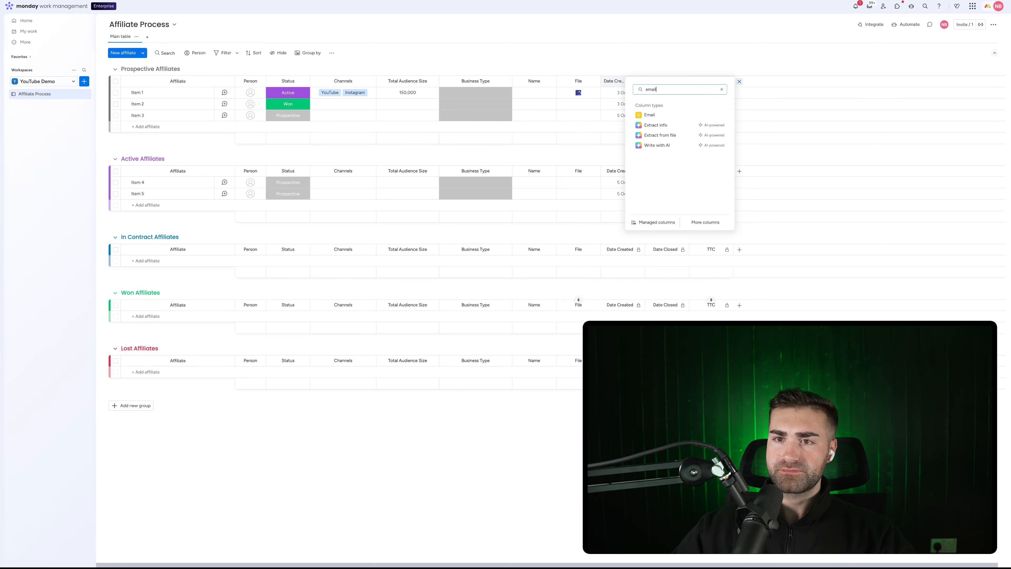
left_click(649, 115)
left_click(784, 82)
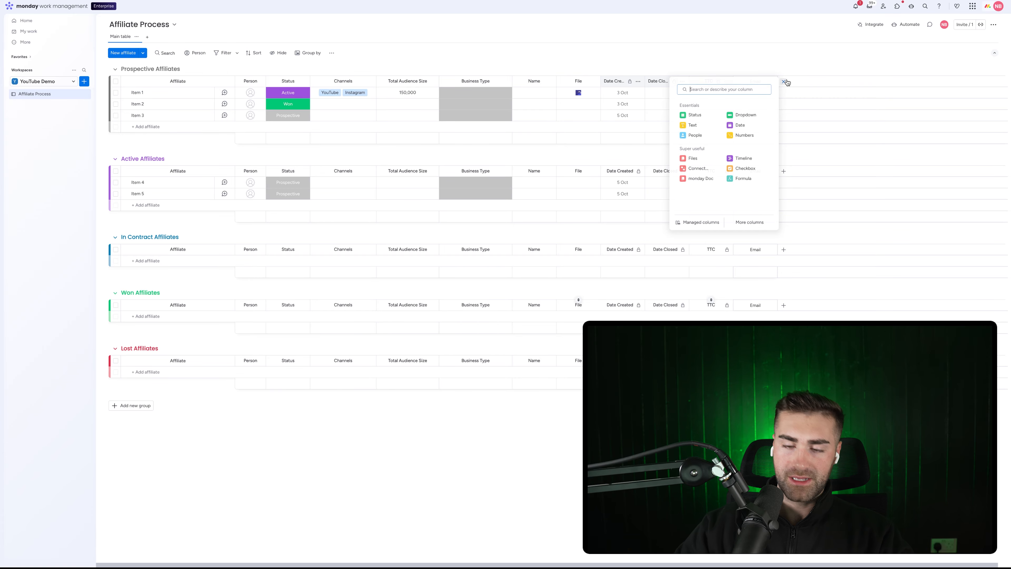
type("phone")
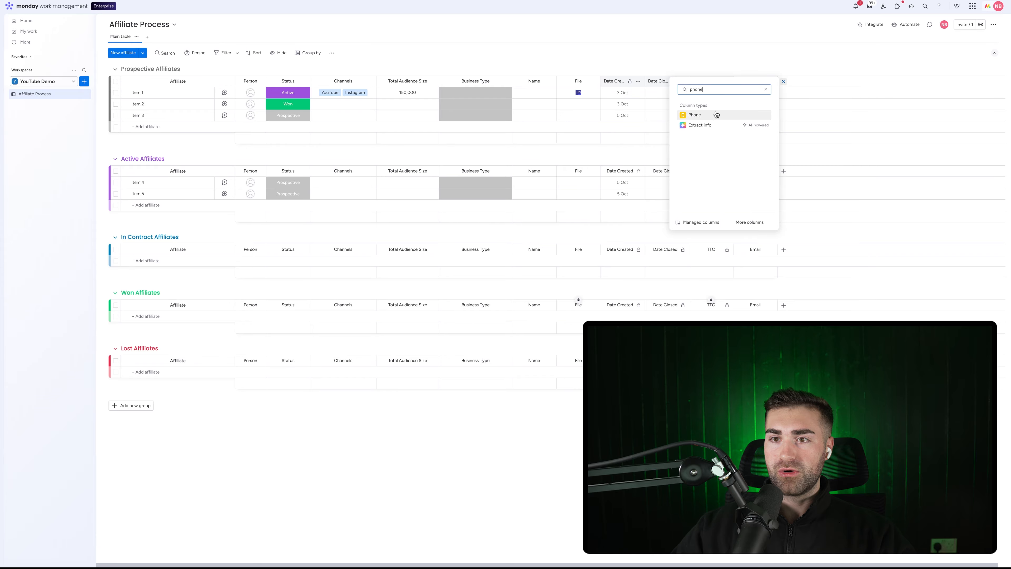
left_click(712, 114)
left_click_drag(734, 87, 585, 87)
left_click_drag(787, 77, 633, 80)
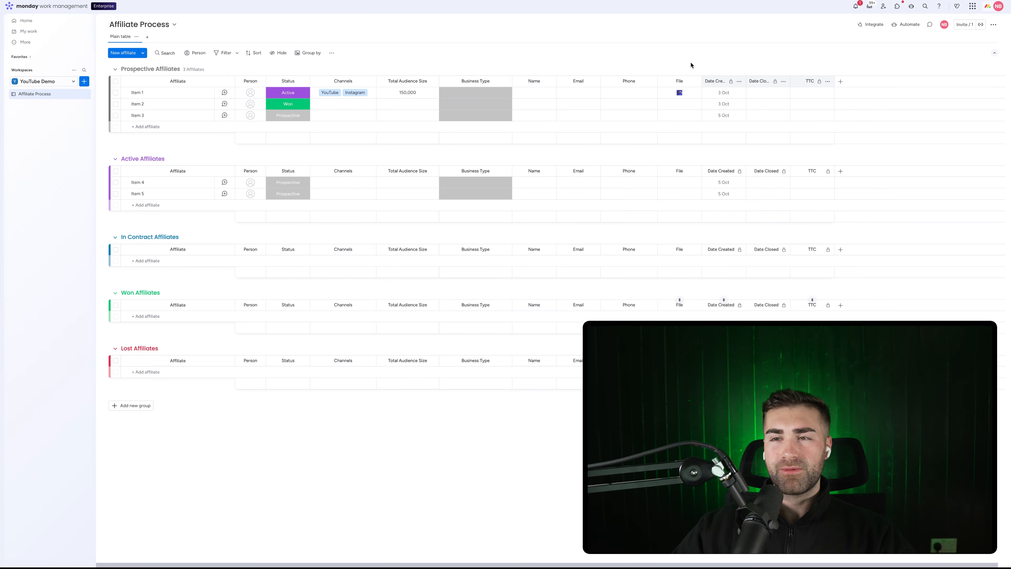
left_click(839, 83)
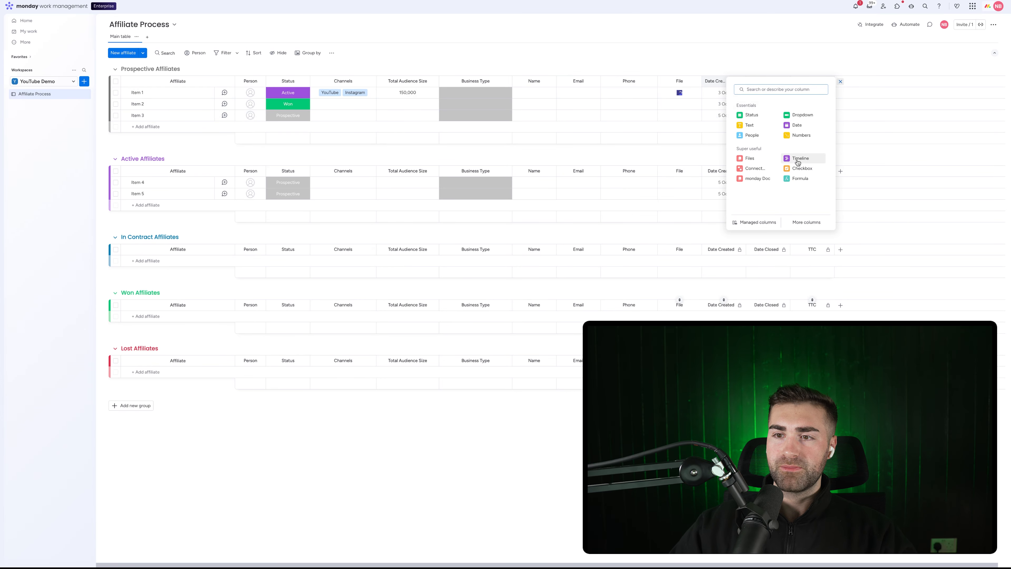
left_click(714, 241)
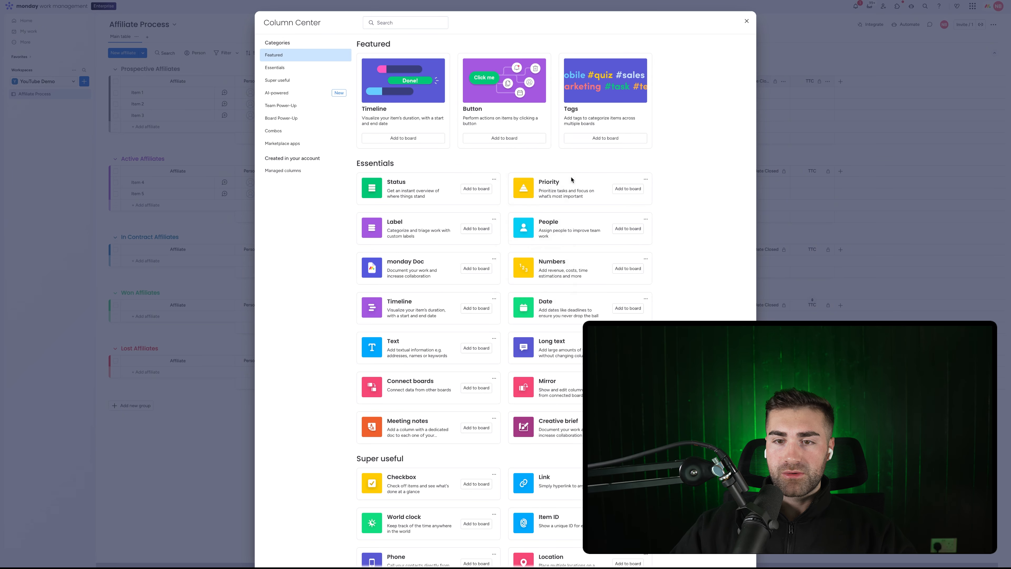
scroll(578, 261, "down", 3)
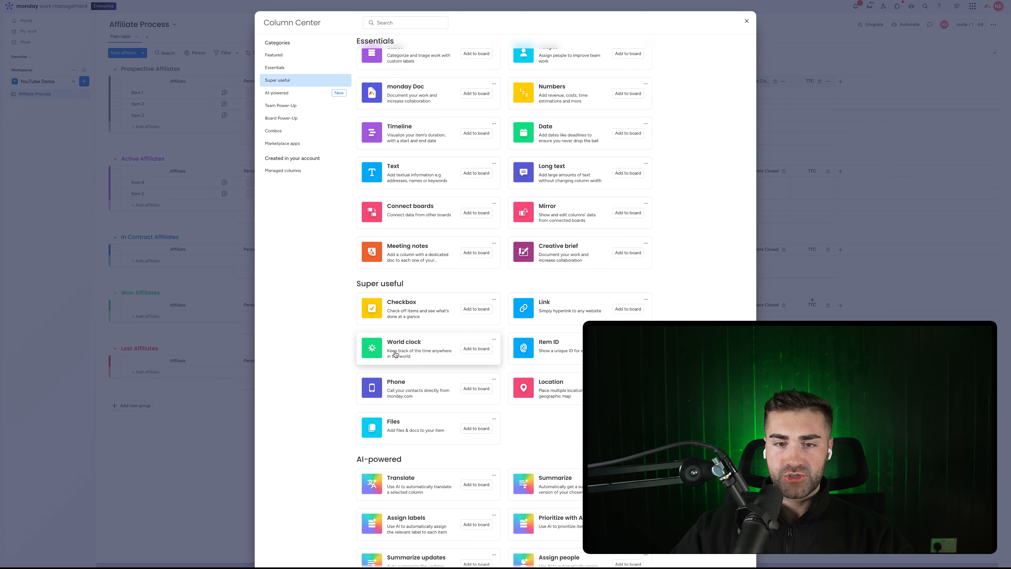
scroll(426, 350, "down", 5)
scroll(571, 327, "down", 10)
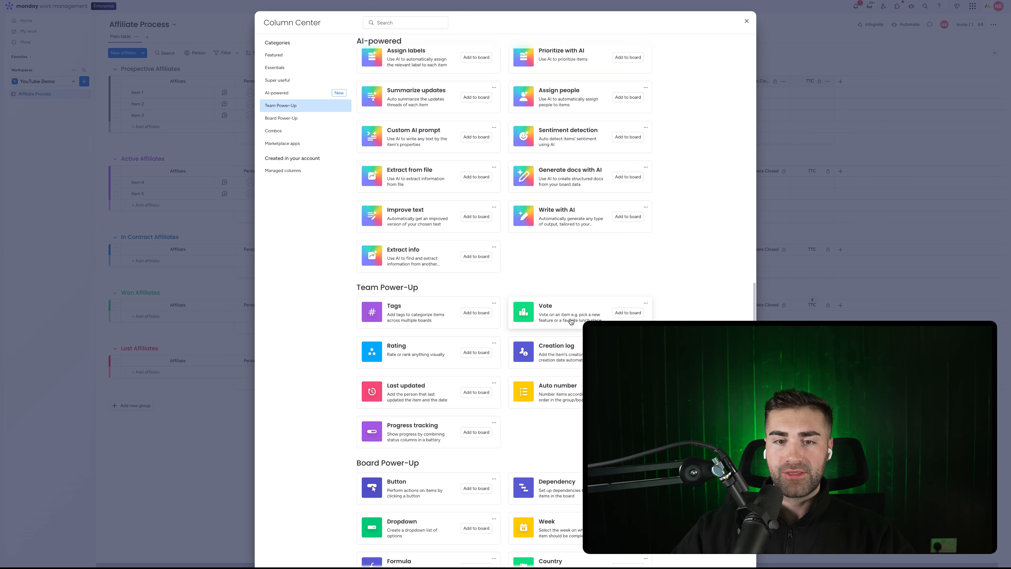
scroll(573, 279, "down", 3)
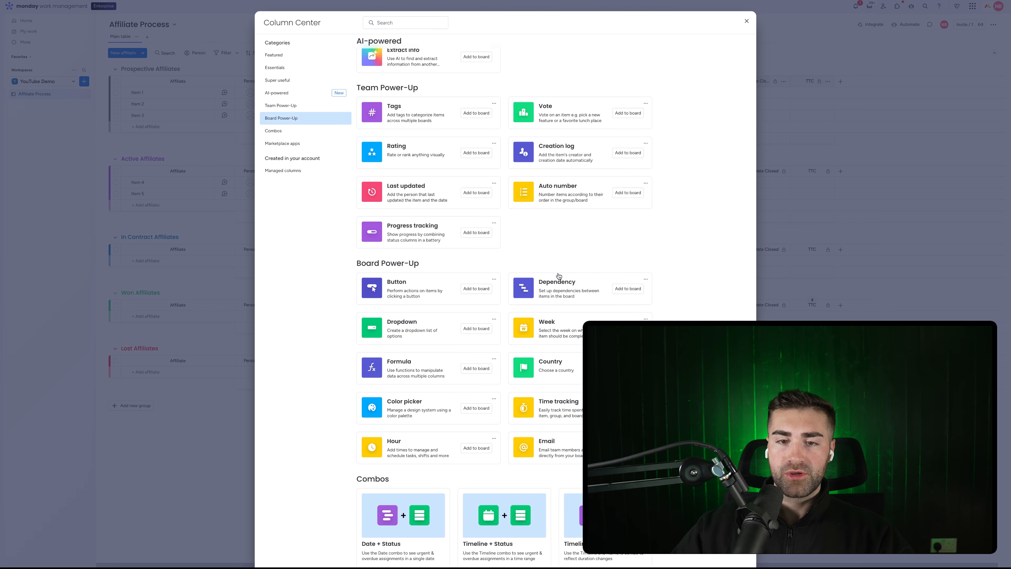
key("Escape")
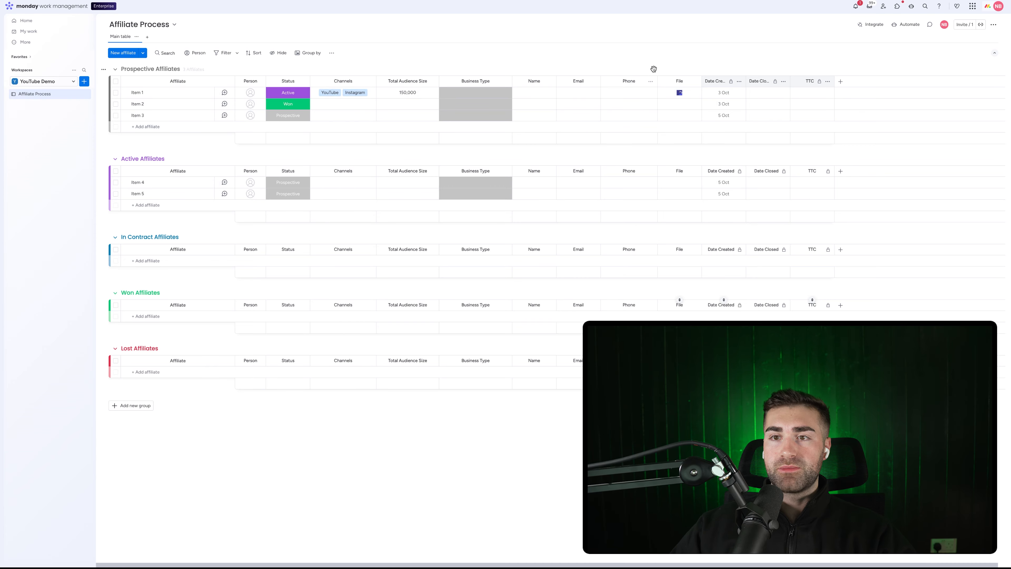
Add a new status column named Source
left_click(839, 82)
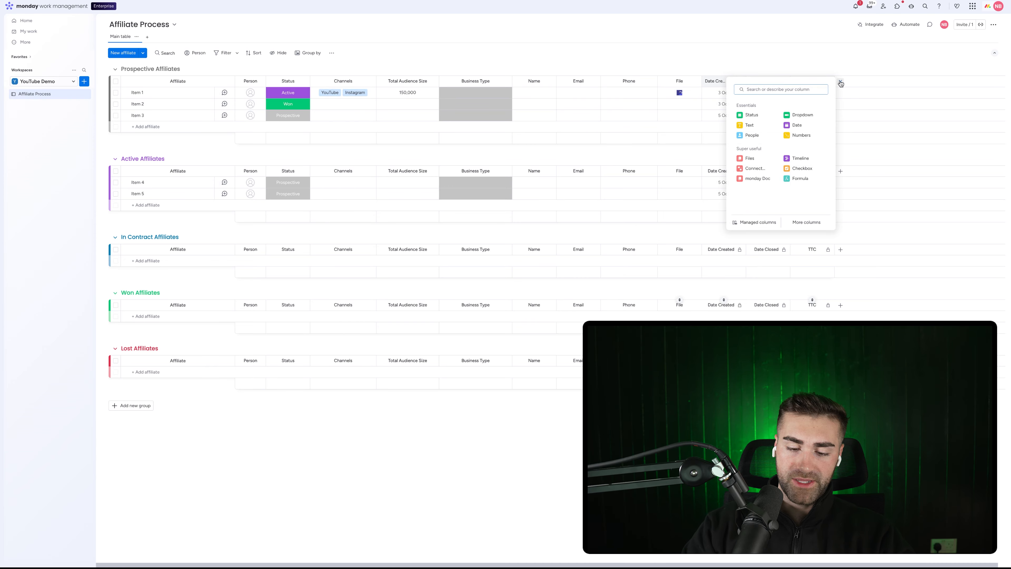
type("stat")
left_click(752, 114)
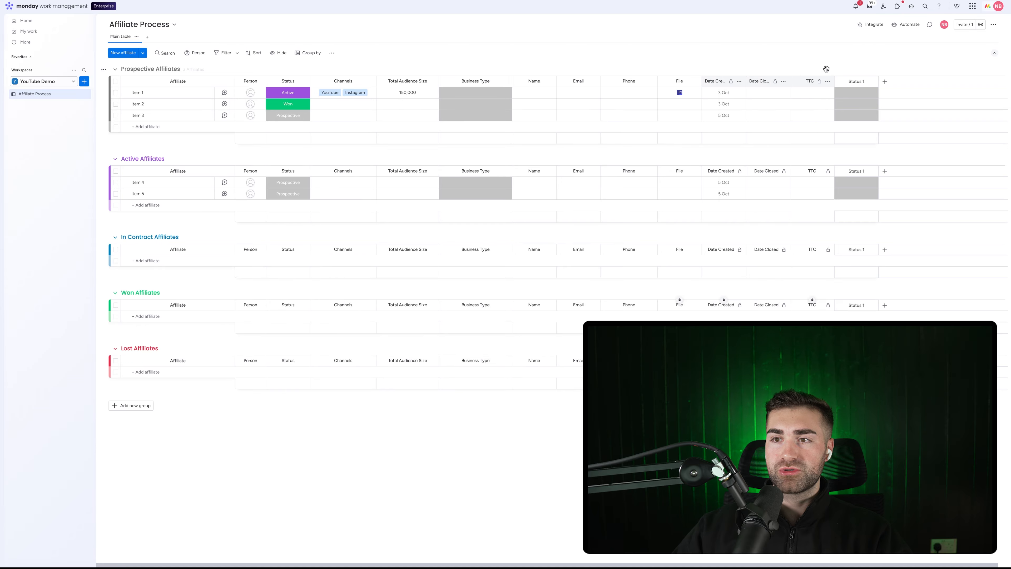
left_click(857, 81)
type("Source")
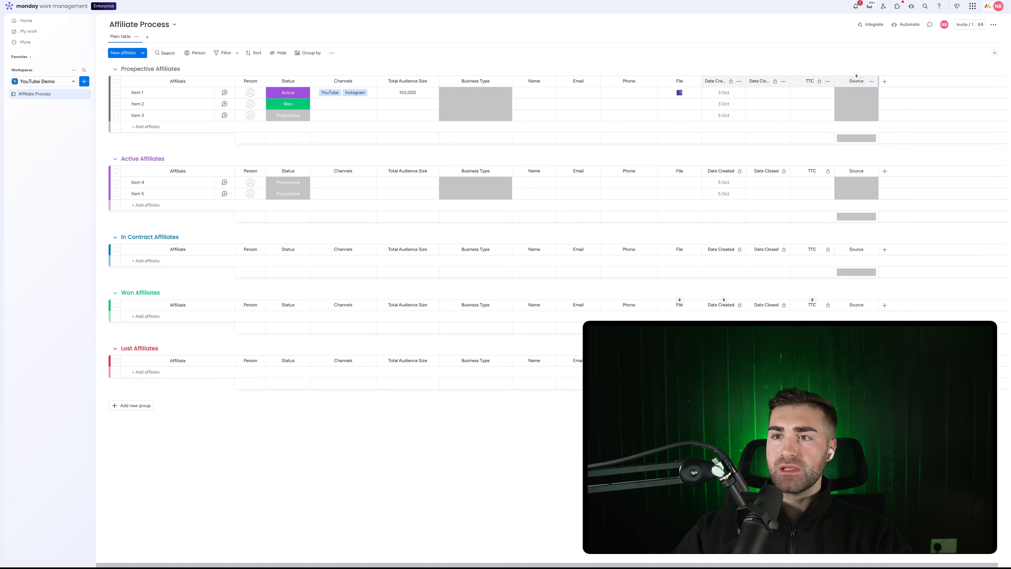
key("Return")
Add new label options to the Source column in its label editor
left_click(857, 96)
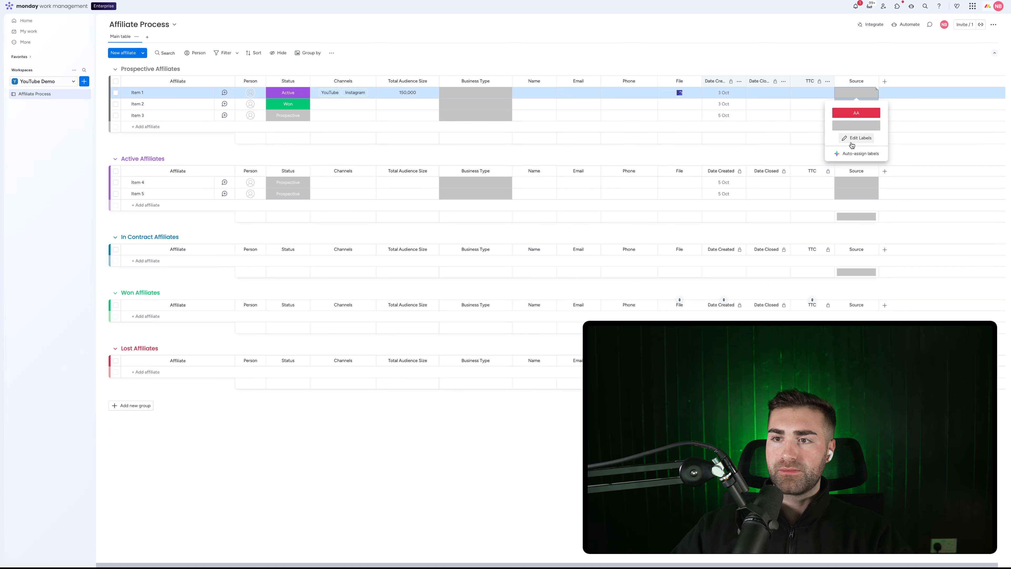
left_click(848, 140)
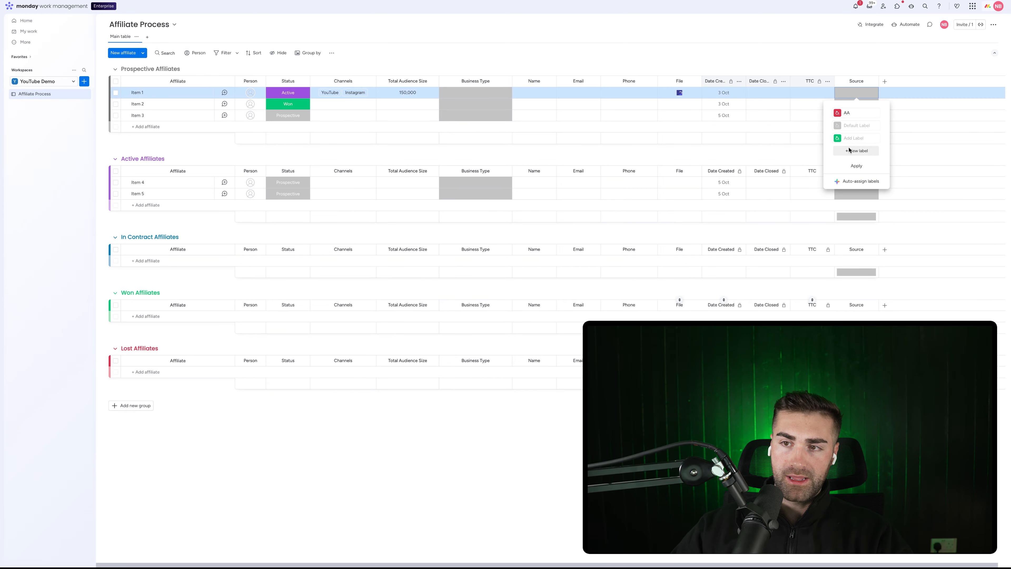
left_click(853, 150)
left_click(852, 164)
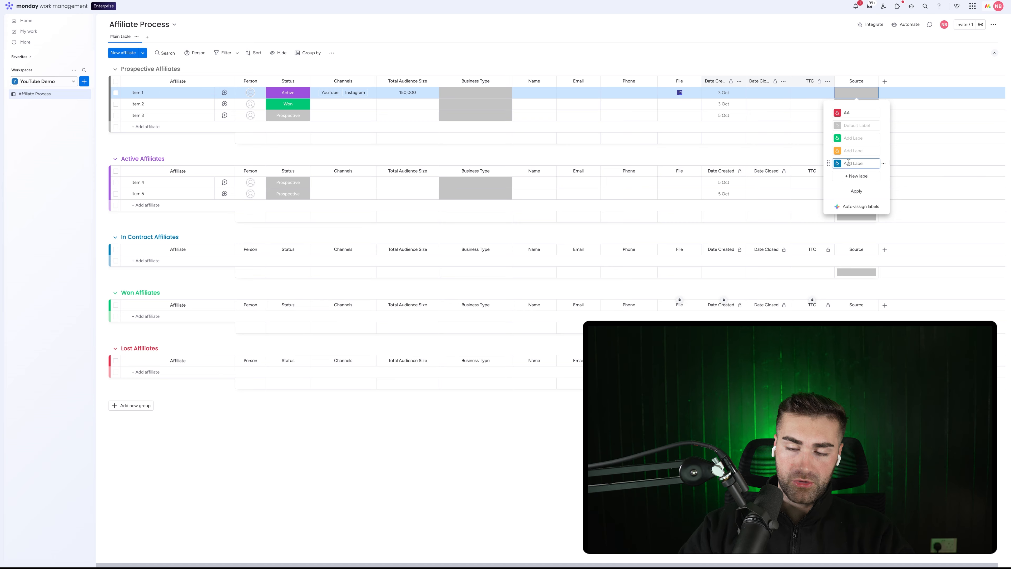
type("e")
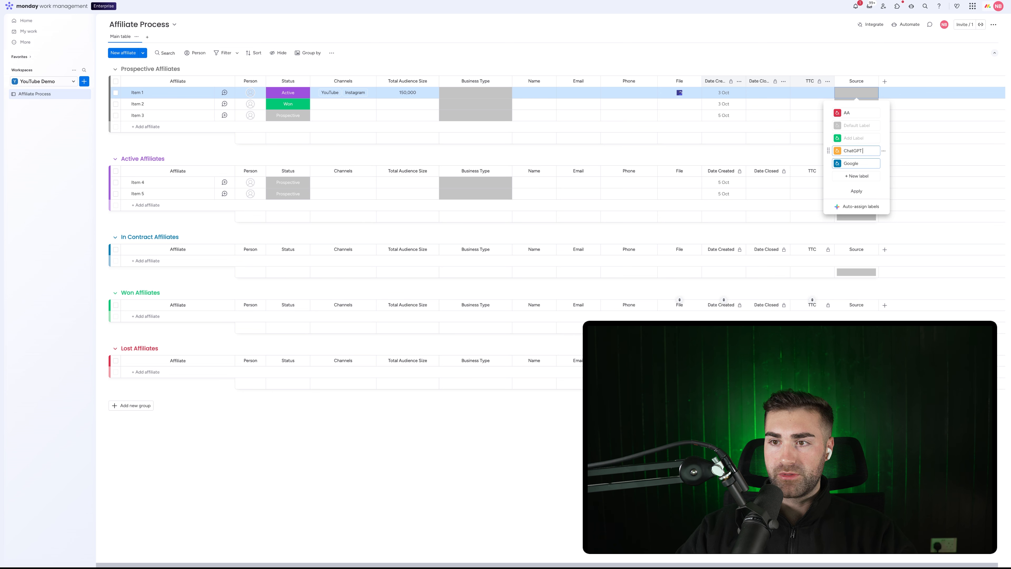
left_click(845, 187)
Delete the empty and AA labels from the Source column
left_click(845, 184)
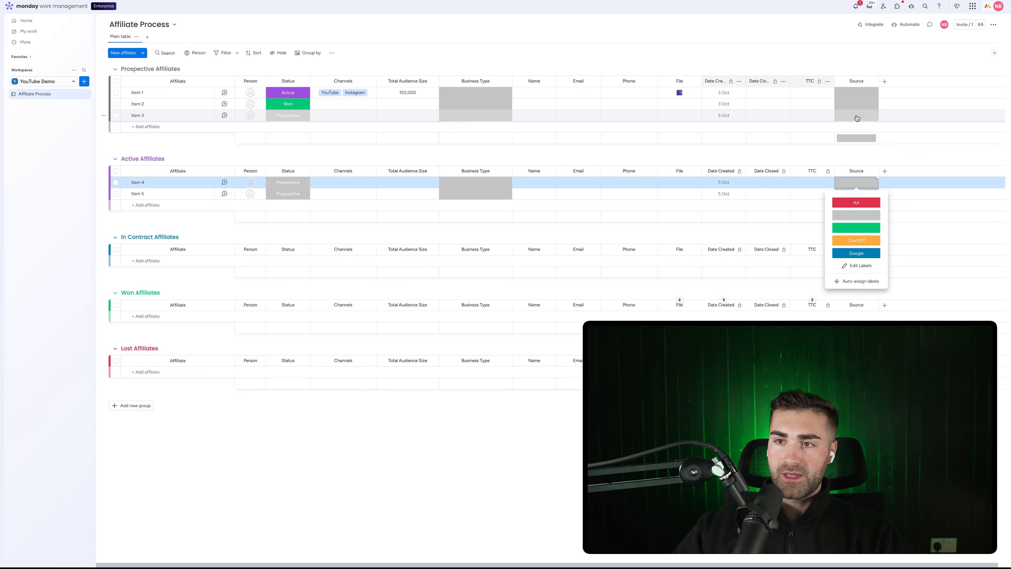
left_click(857, 117)
left_click(861, 199)
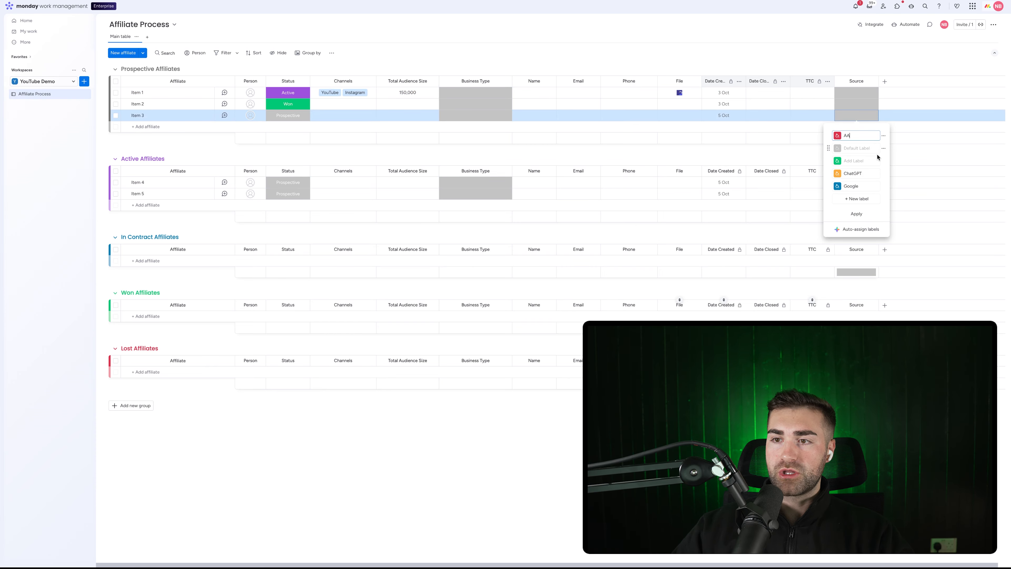
left_click(883, 161)
left_click(912, 186)
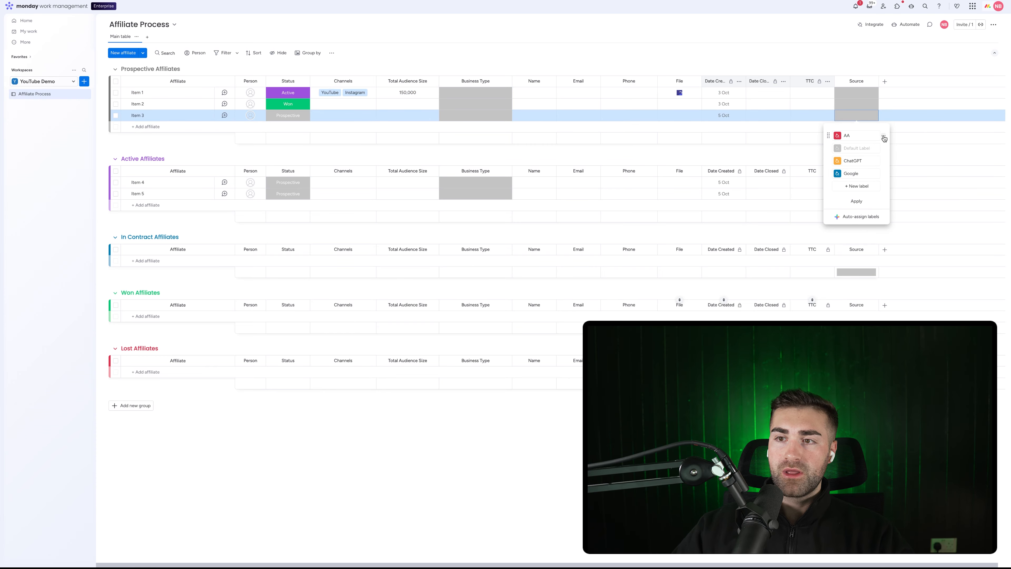
left_click(883, 136)
left_click(912, 160)
Add two more Source labels and remove the leftover empty label
left_click(859, 173)
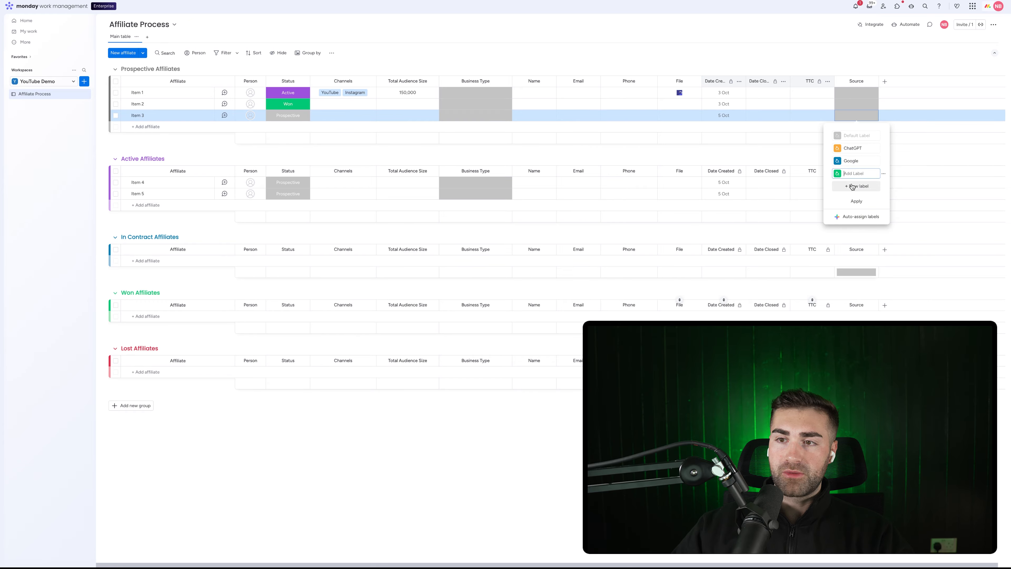
left_click(848, 186)
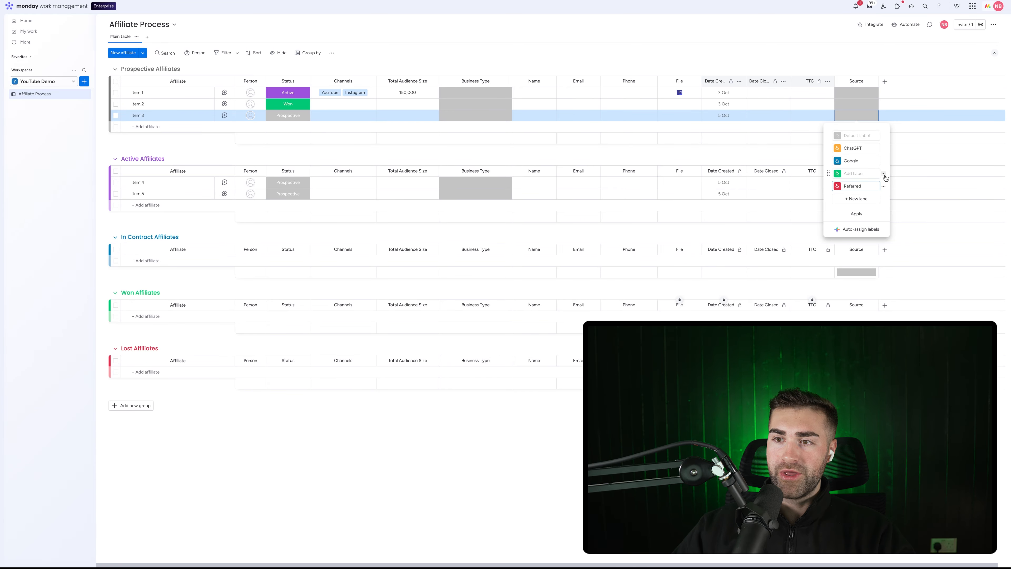
left_click(884, 175)
left_click(912, 198)
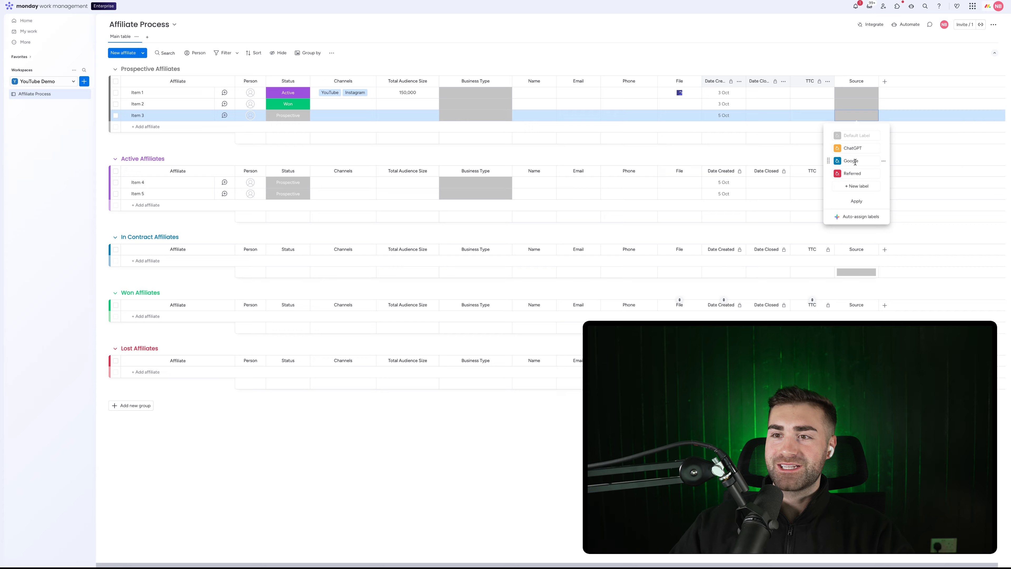
Apply the Source labels, hide the Source column summary, and move Source left beside Phone
left_click(856, 201)
left_click(831, 73)
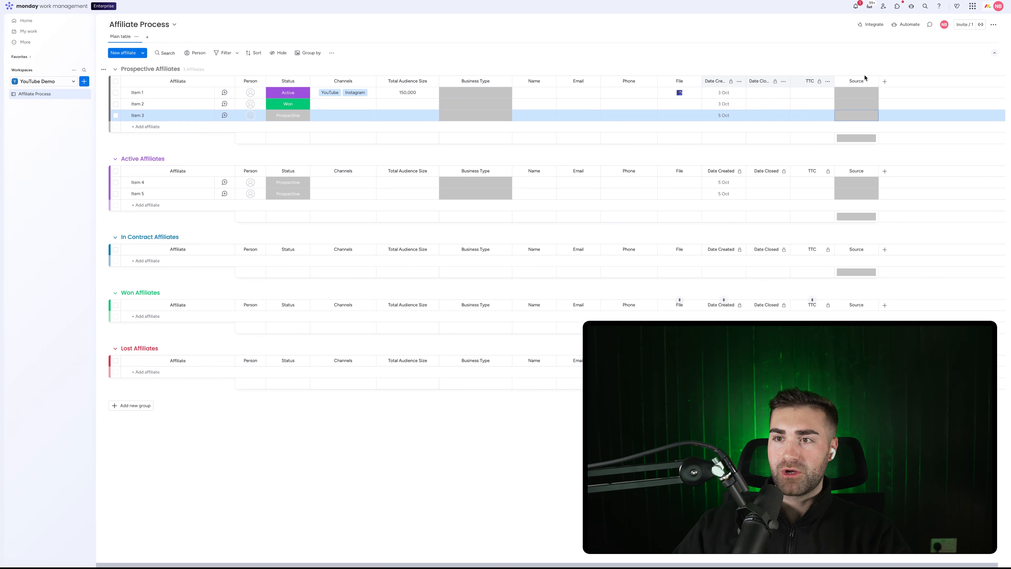
left_click(871, 81)
mouse_move(917, 102)
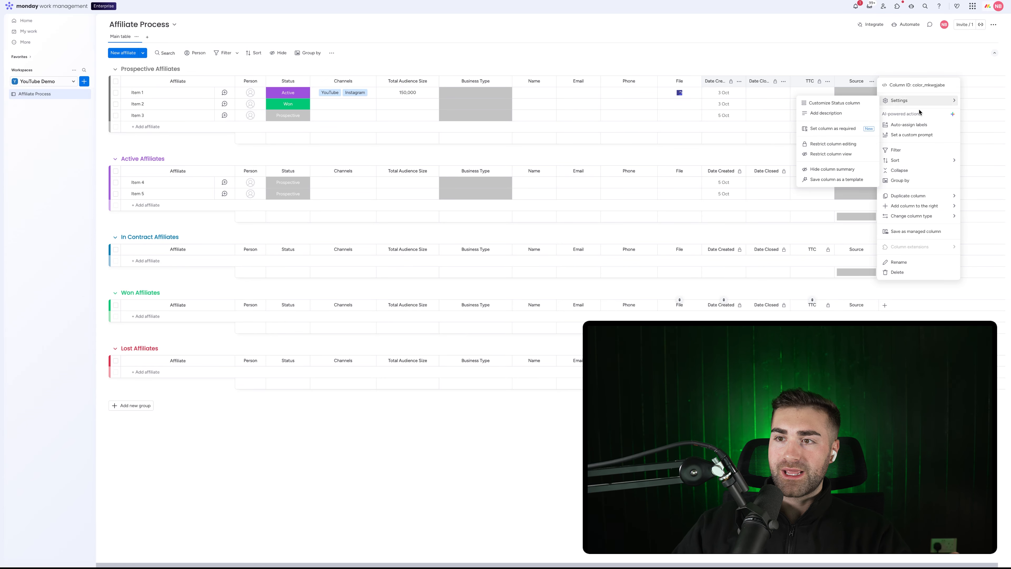
left_click(821, 169)
left_click_drag(852, 80, 723, 82)
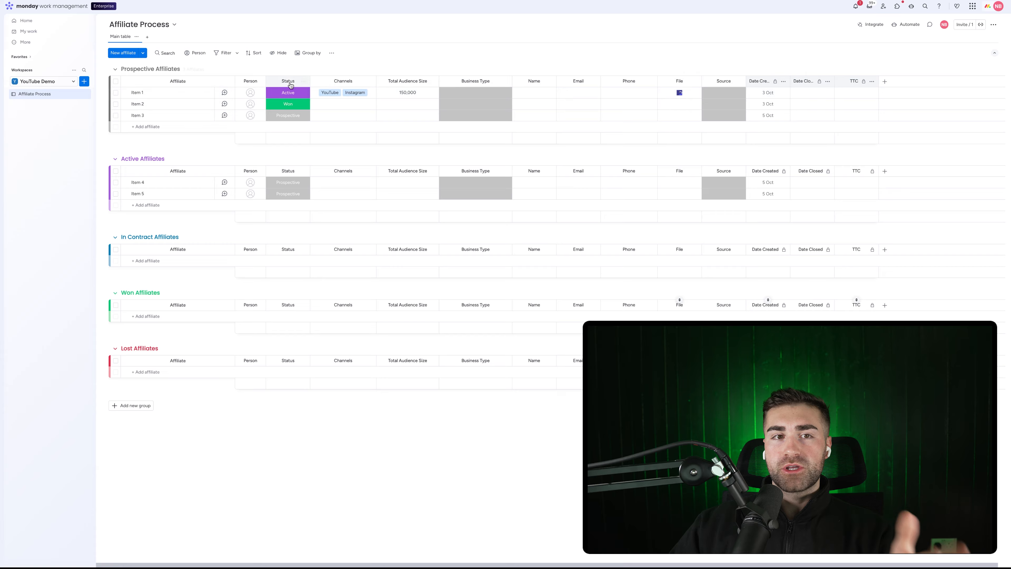
Delete the File column from the board
left_click(695, 81)
left_click(718, 214)
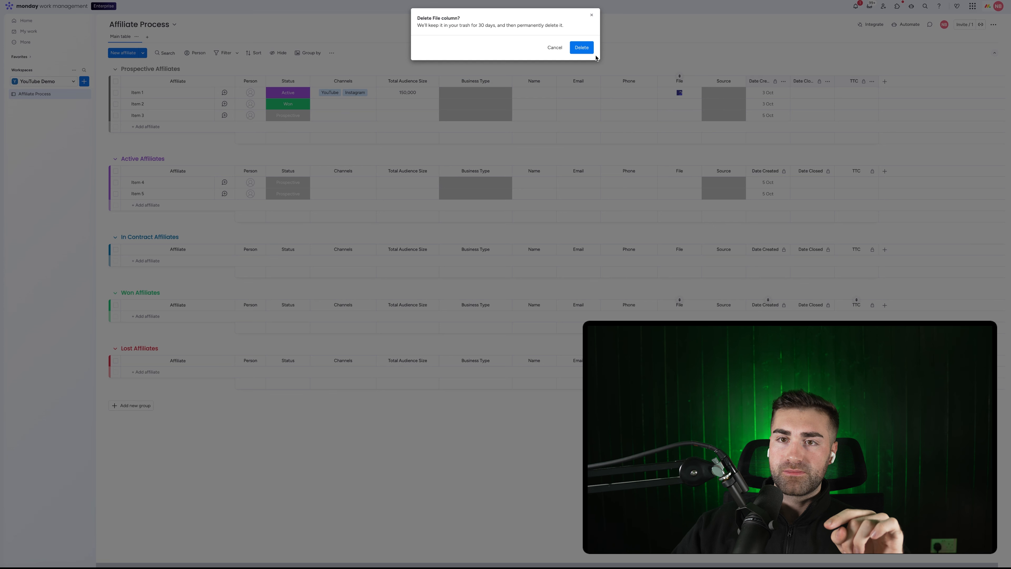
left_click(590, 51)
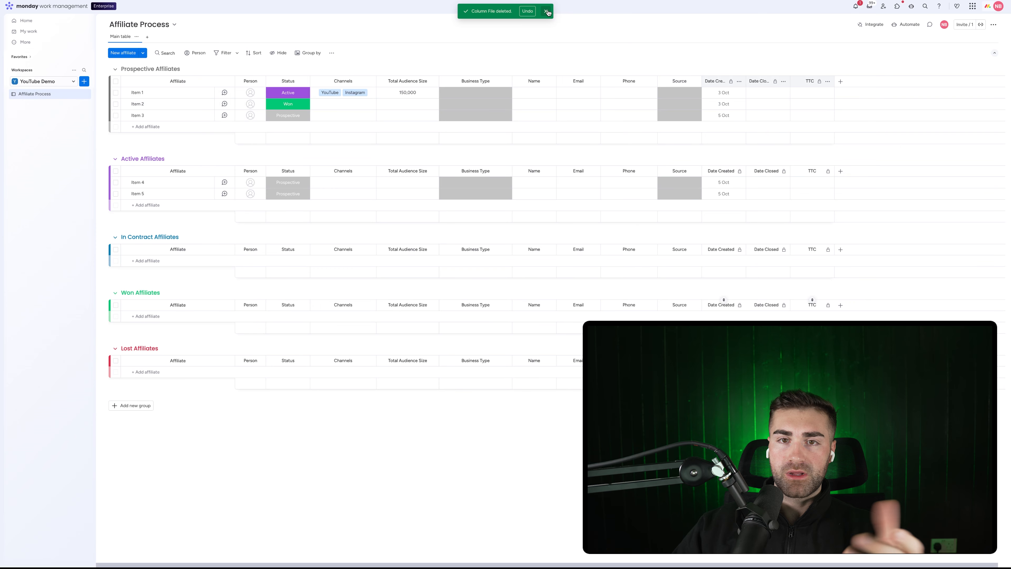
left_click(546, 12)
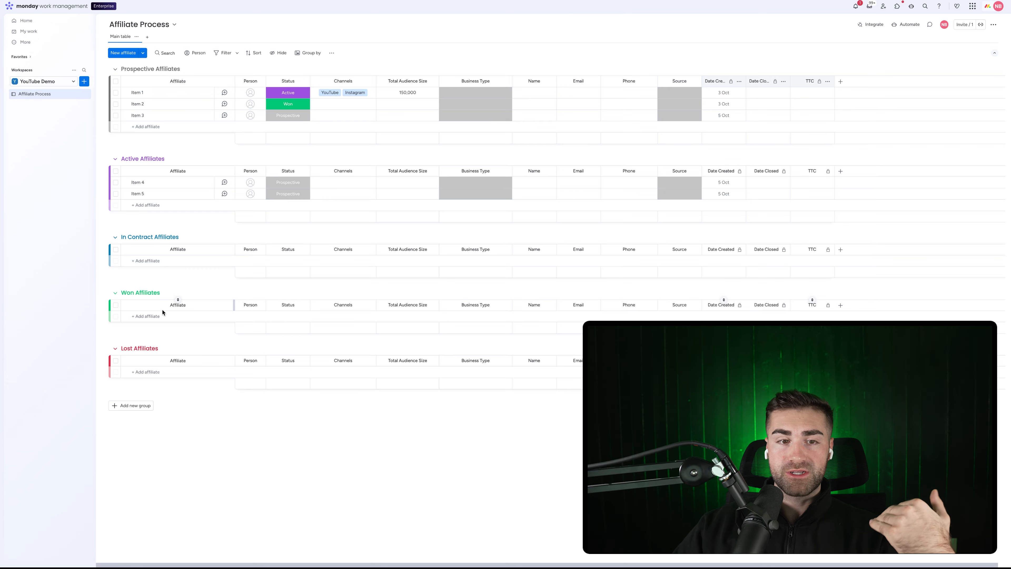
Build an automation: when Status changes to Prospective, move the item to a group
left_click(903, 25)
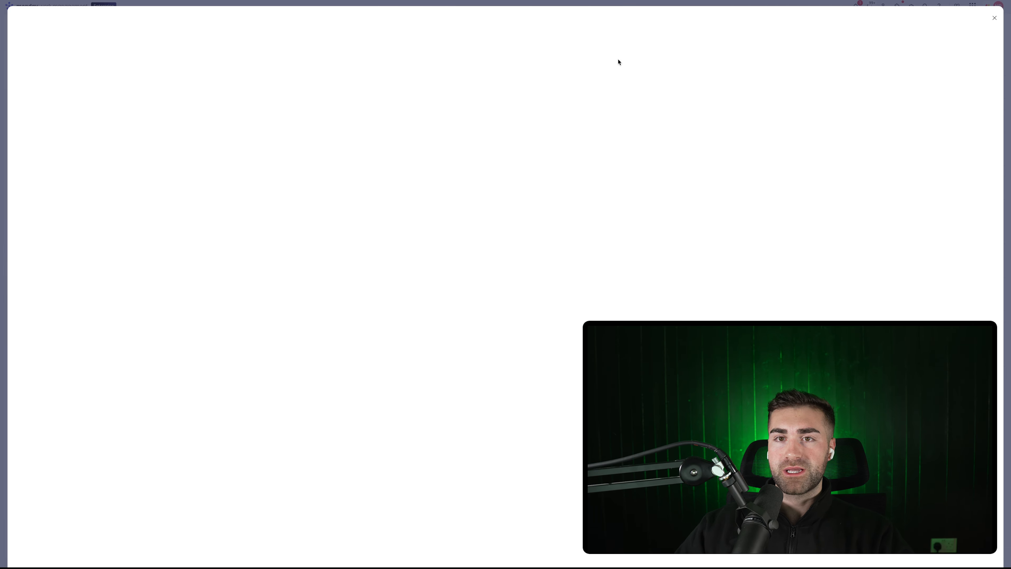
left_click(533, 23)
left_click(950, 47)
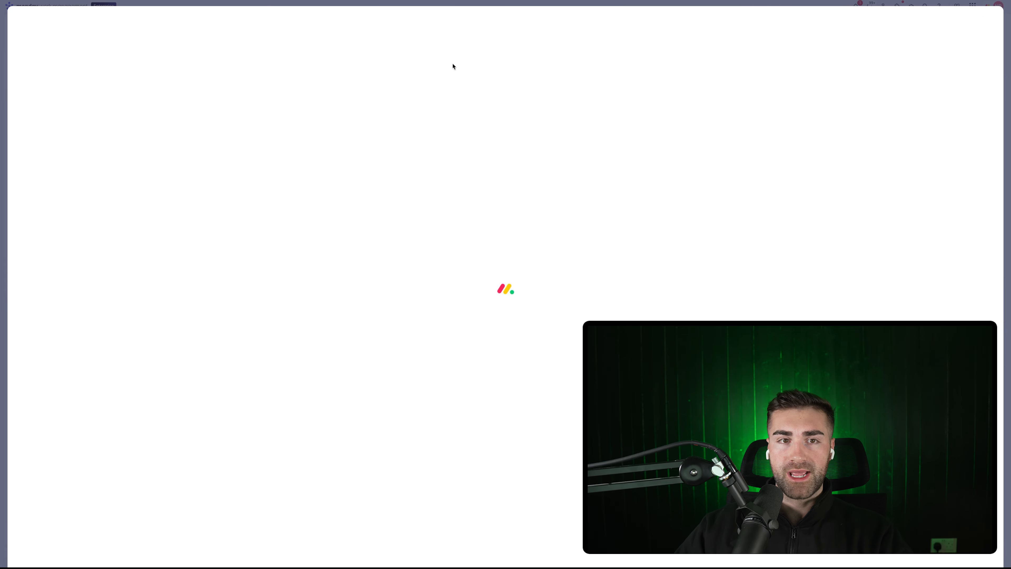
left_click(262, 64)
left_click(248, 97)
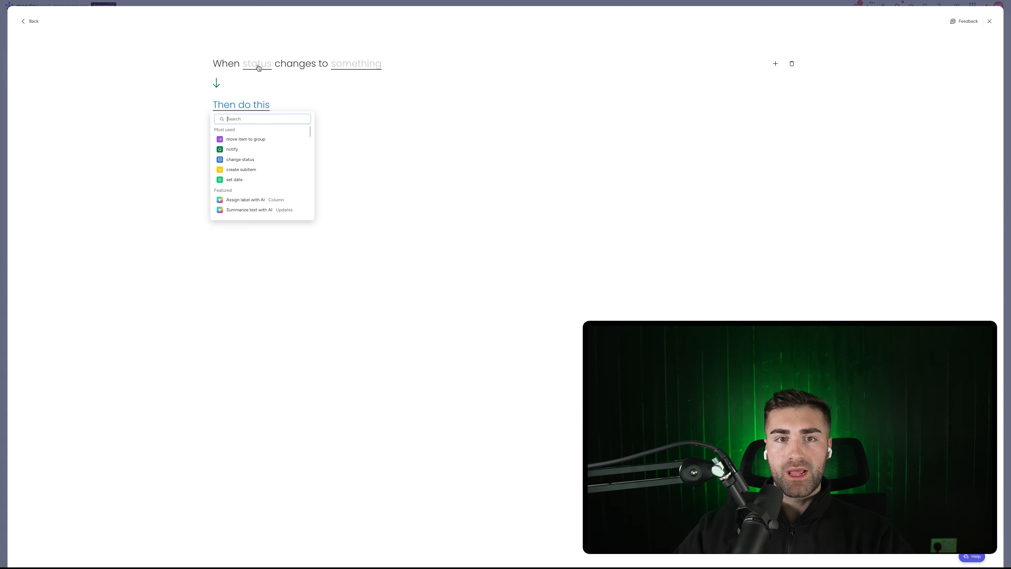
left_click(257, 63)
left_click(274, 87)
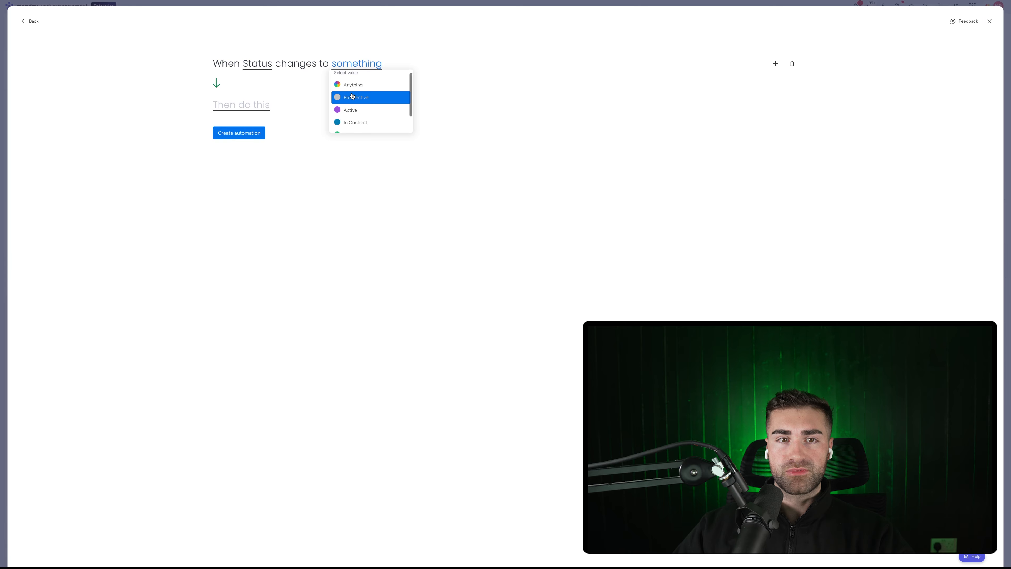
left_click(353, 96)
left_click(241, 138)
left_click(321, 106)
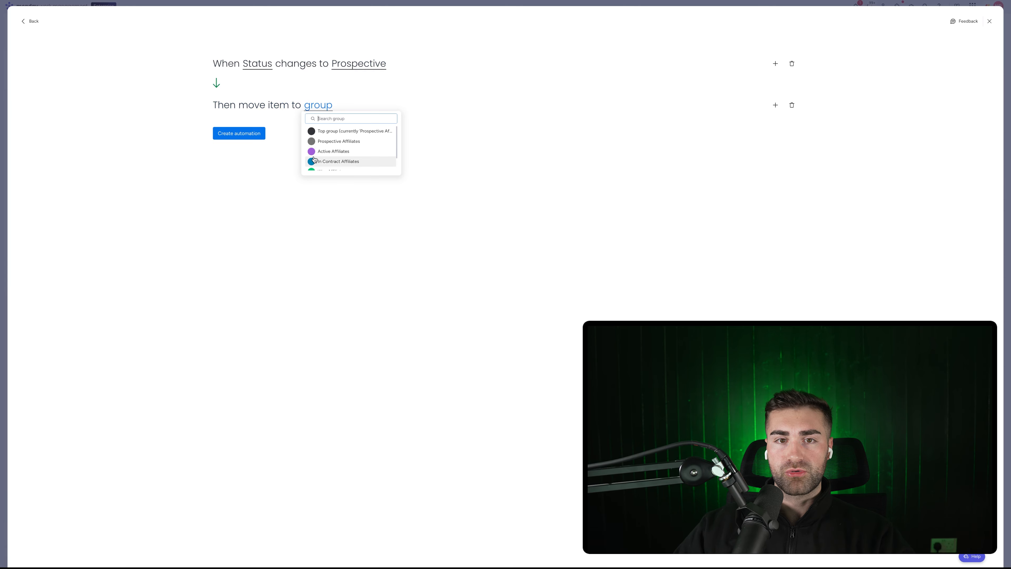
left_click(318, 142)
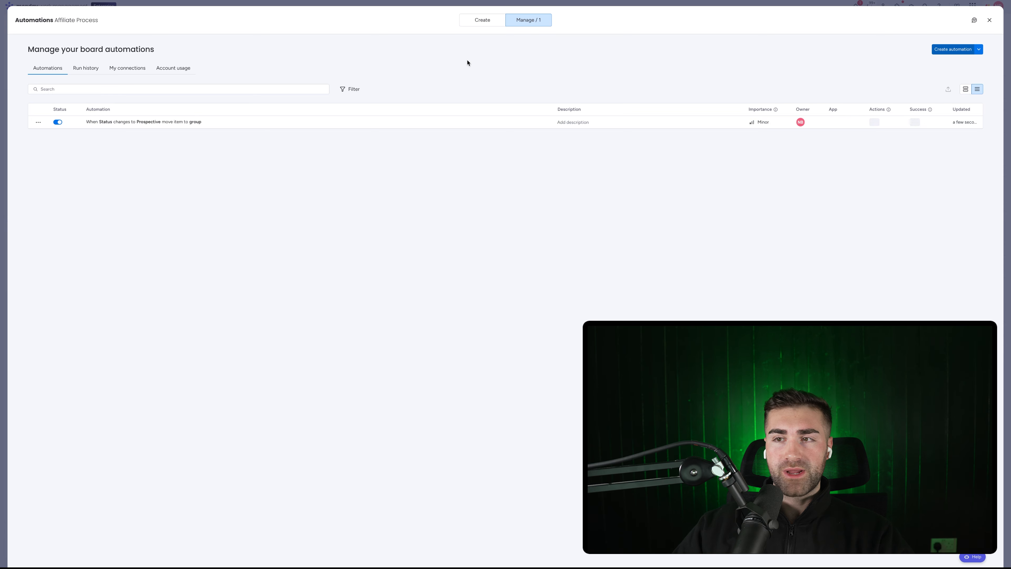
Build an automation moving items to Active Affiliates when Status changes to Active
left_click(961, 52)
left_click(291, 65)
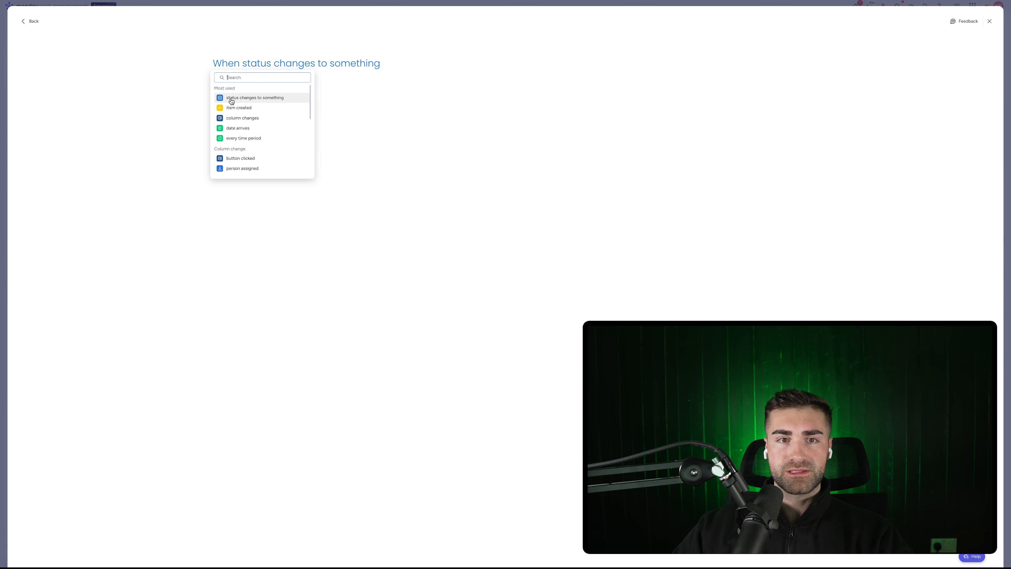
left_click(233, 98)
left_click(256, 63)
left_click(257, 91)
left_click(356, 65)
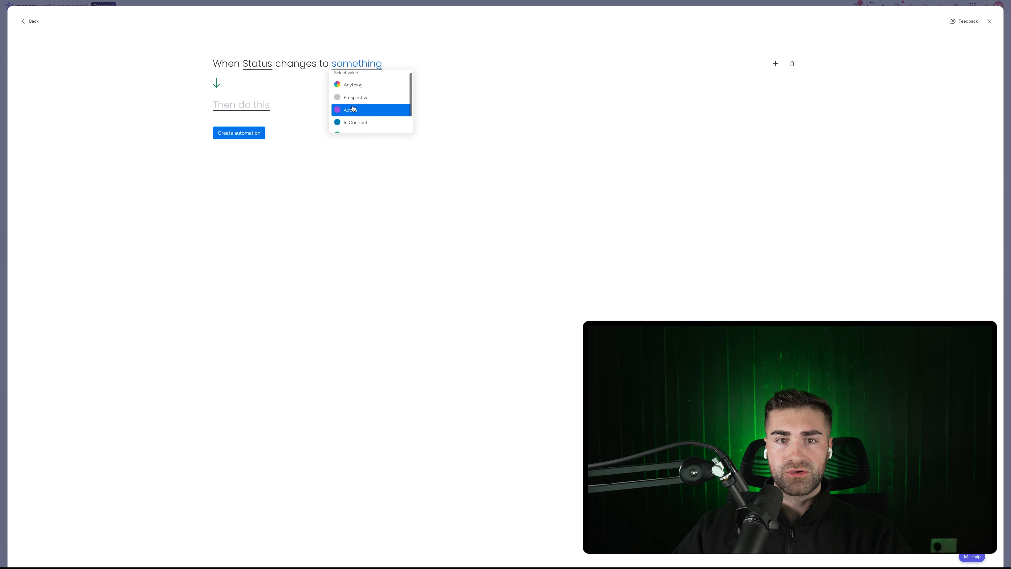
left_click(350, 109)
left_click(220, 107)
left_click(248, 139)
left_click(329, 107)
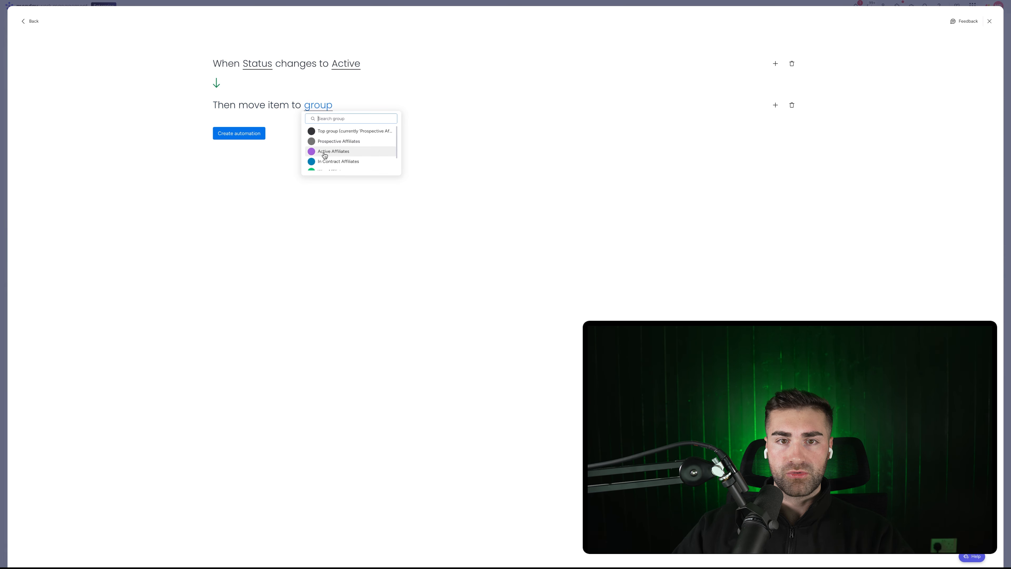
left_click(325, 157)
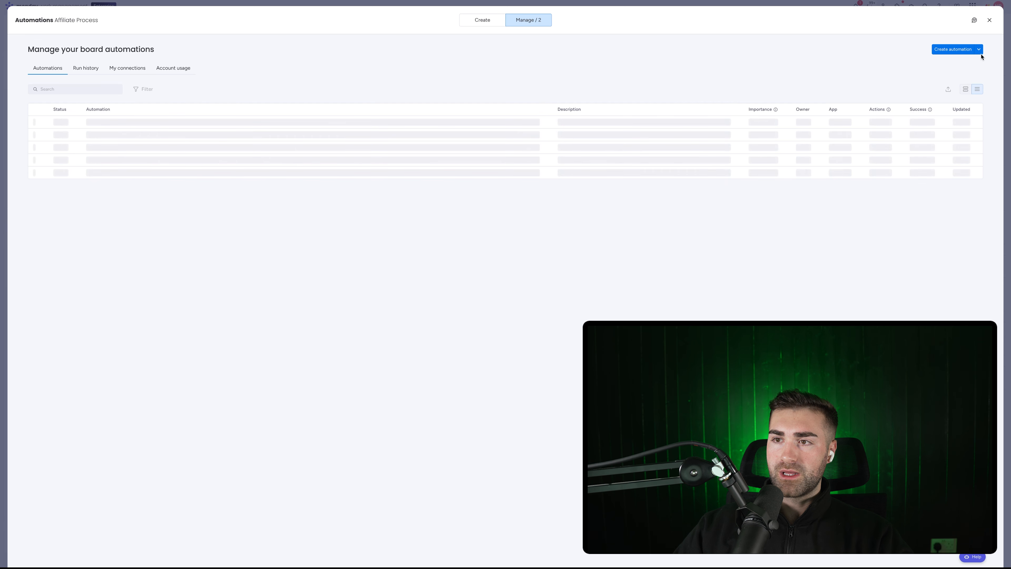
Create an automation that moves items to a group when Status changes to In Contract
left_click(965, 50)
left_click(284, 66)
left_click(254, 97)
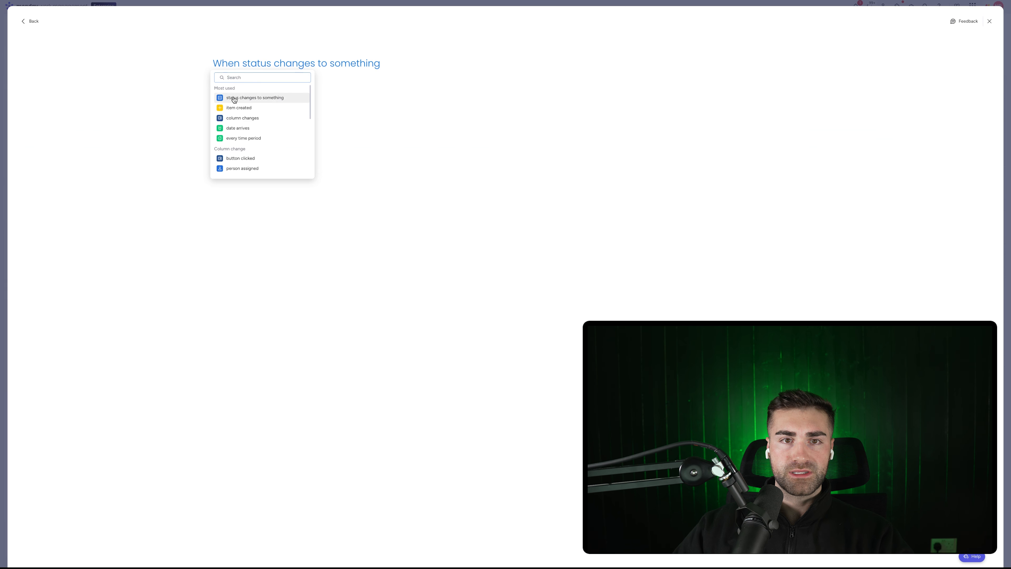
left_click(307, 83)
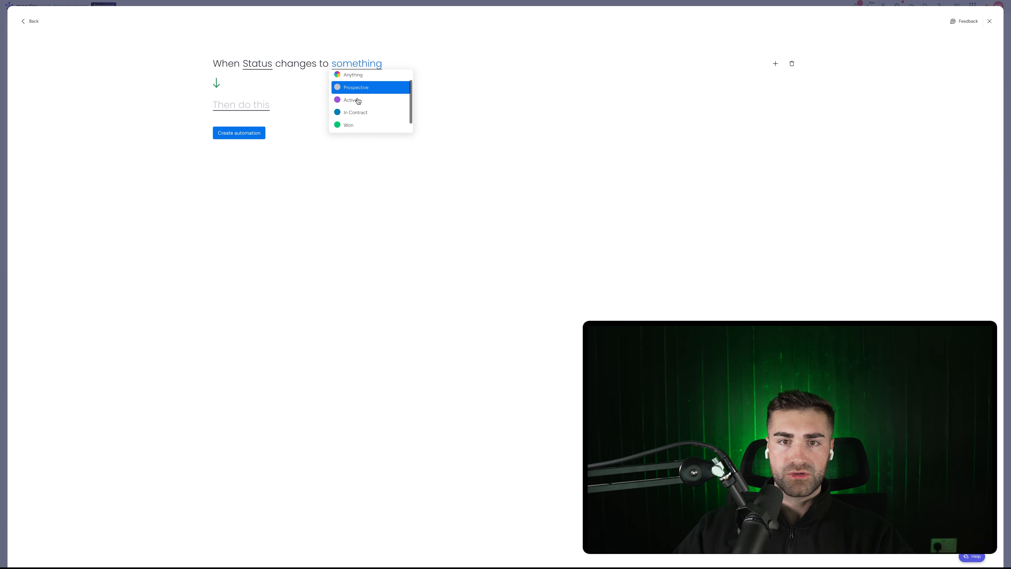
left_click(355, 110)
left_click(257, 139)
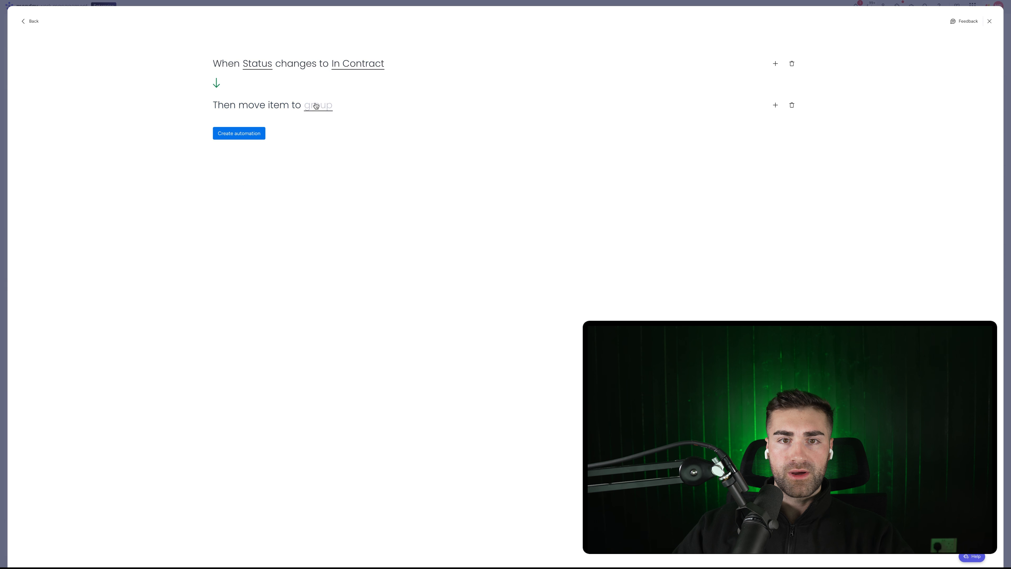
left_click(256, 140)
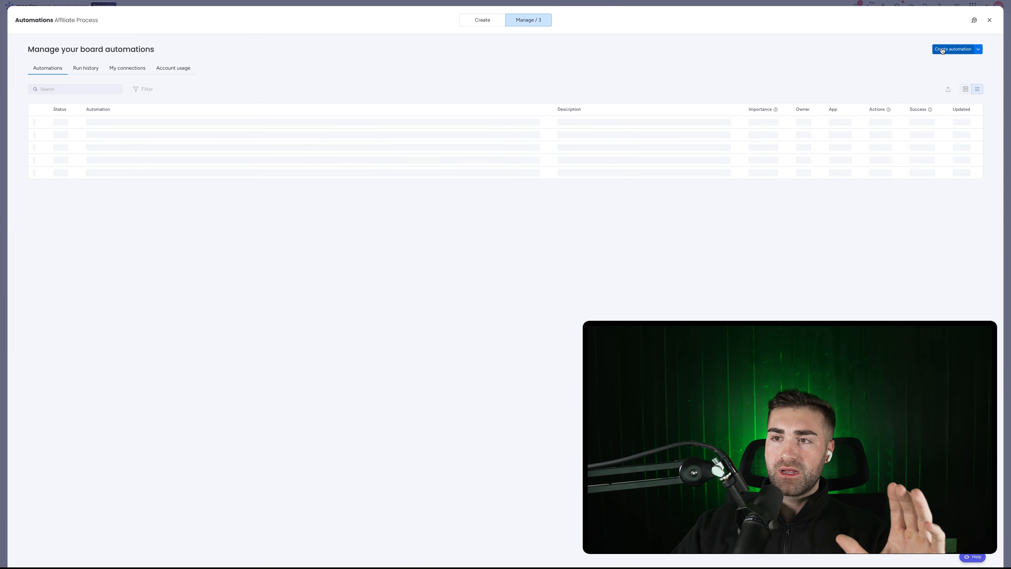
Start a Won automation: when Status changes to Won, move the item to a group
left_click(952, 49)
left_click(247, 65)
left_click(259, 97)
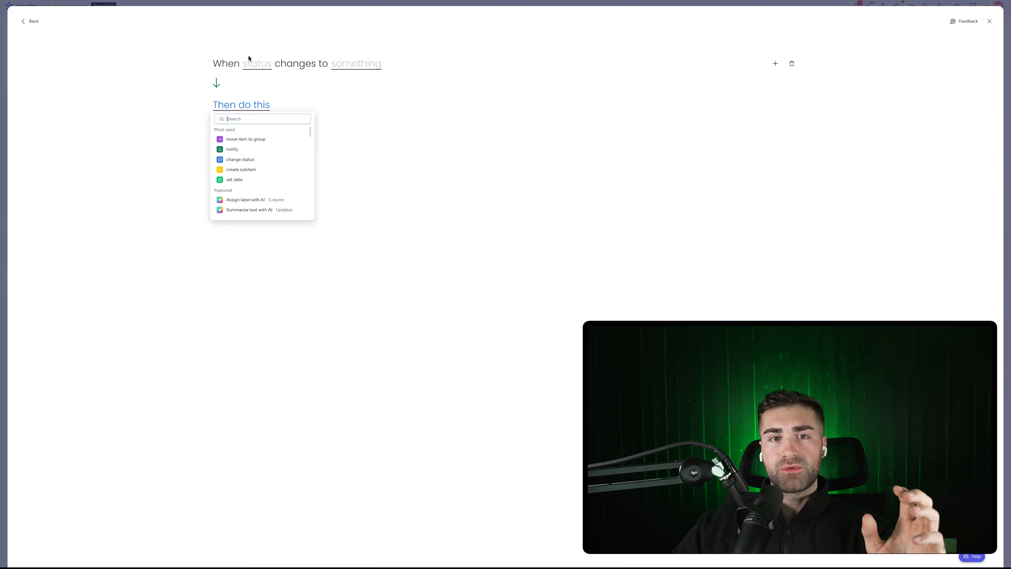
left_click(258, 63)
left_click(255, 76)
left_click(357, 64)
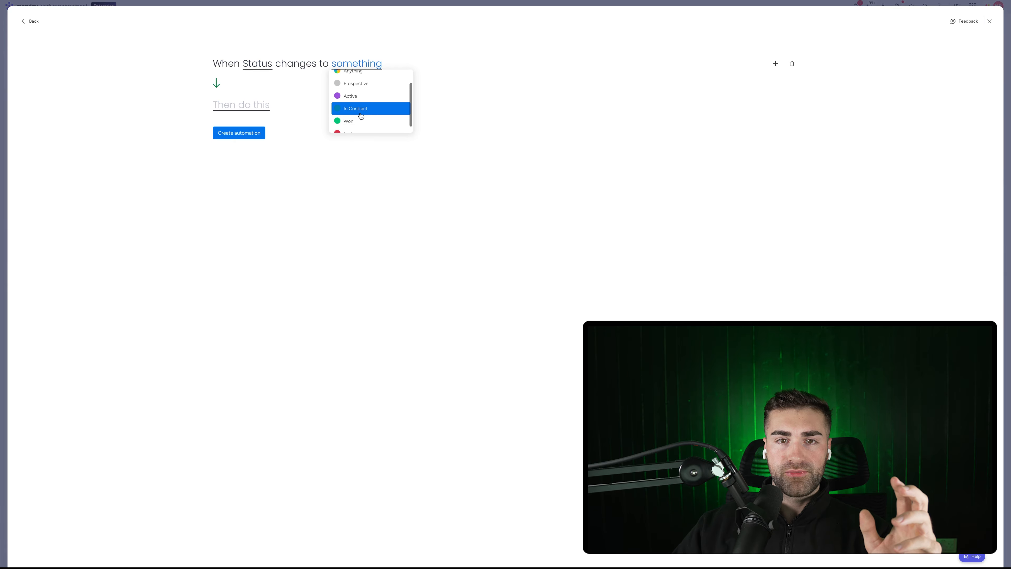
scroll(361, 115, "down", 1)
left_click(360, 114)
left_click(229, 108)
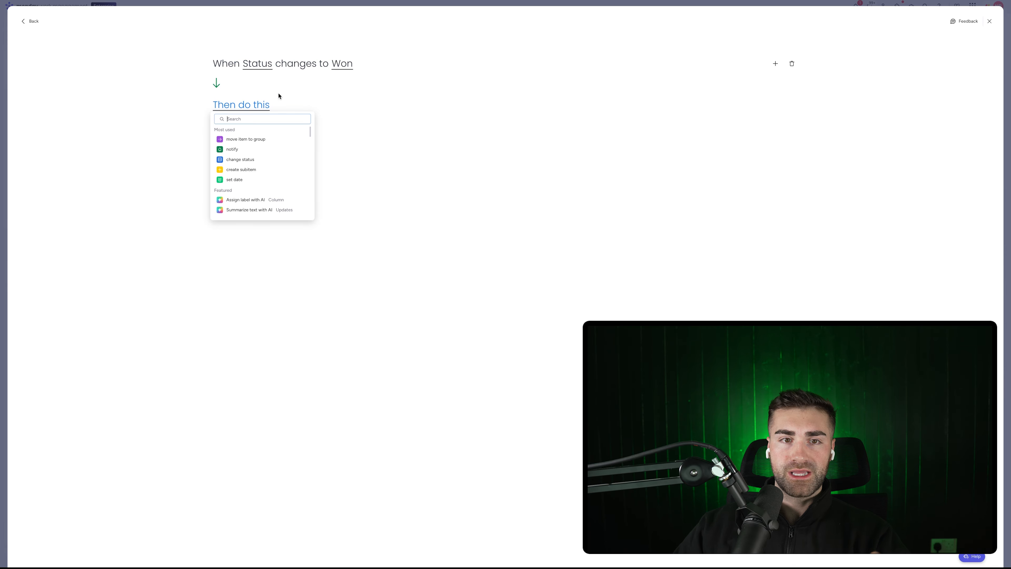
left_click(262, 138)
left_click(317, 108)
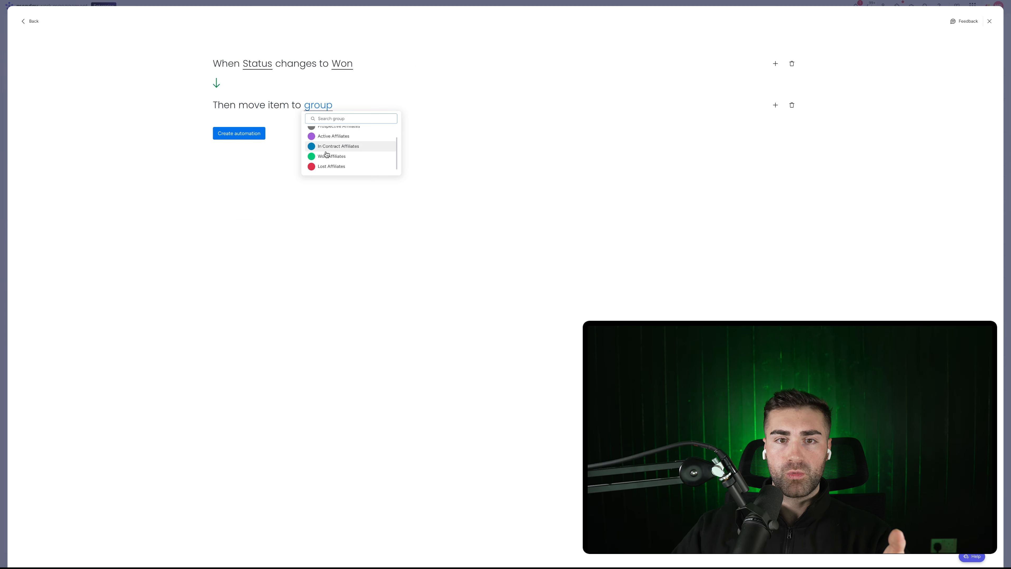
left_click(626, 108)
Add a second action to the Won automation setting Date Closed to today
left_click(774, 105)
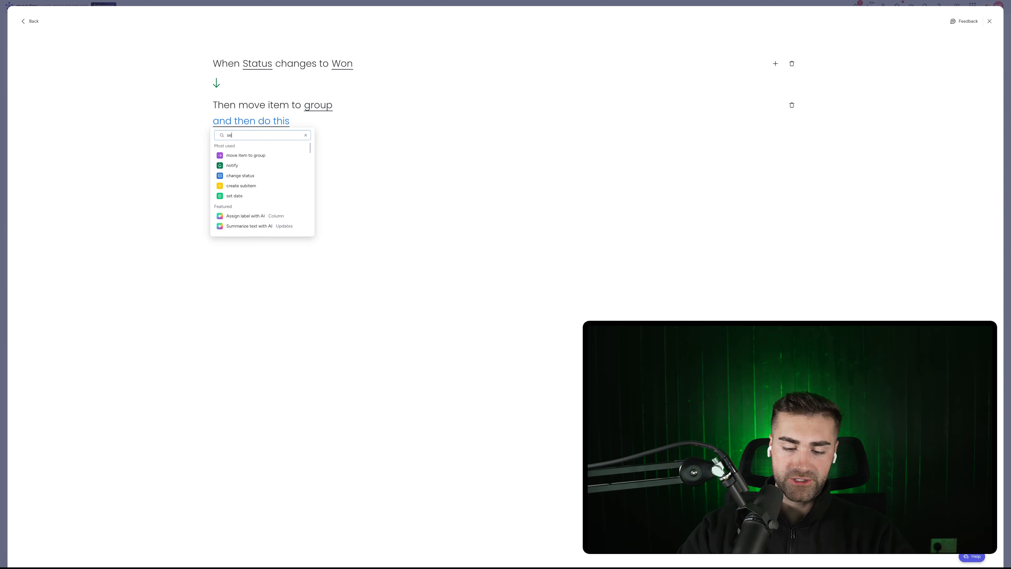
type("set date")
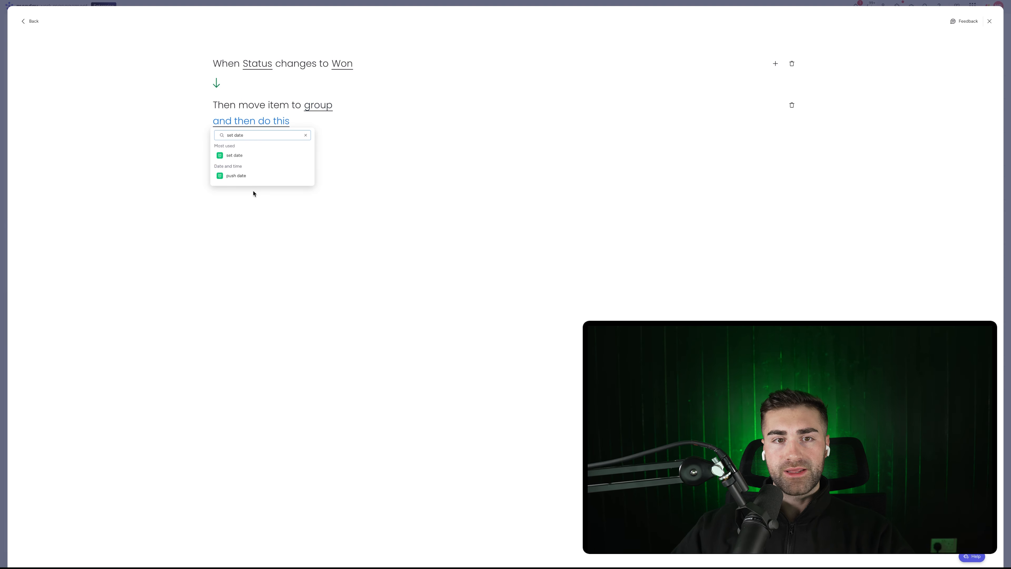
left_click(248, 157)
left_click(287, 121)
left_click(296, 159)
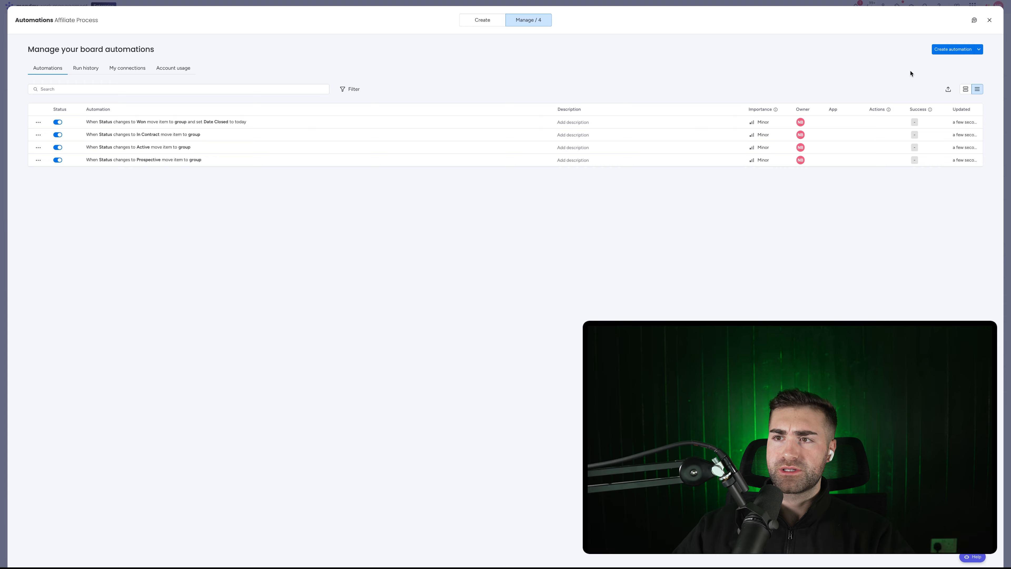
Start a Lost automation: when Status changes to Lost, move the item to a group
left_click(953, 48)
left_click(293, 68)
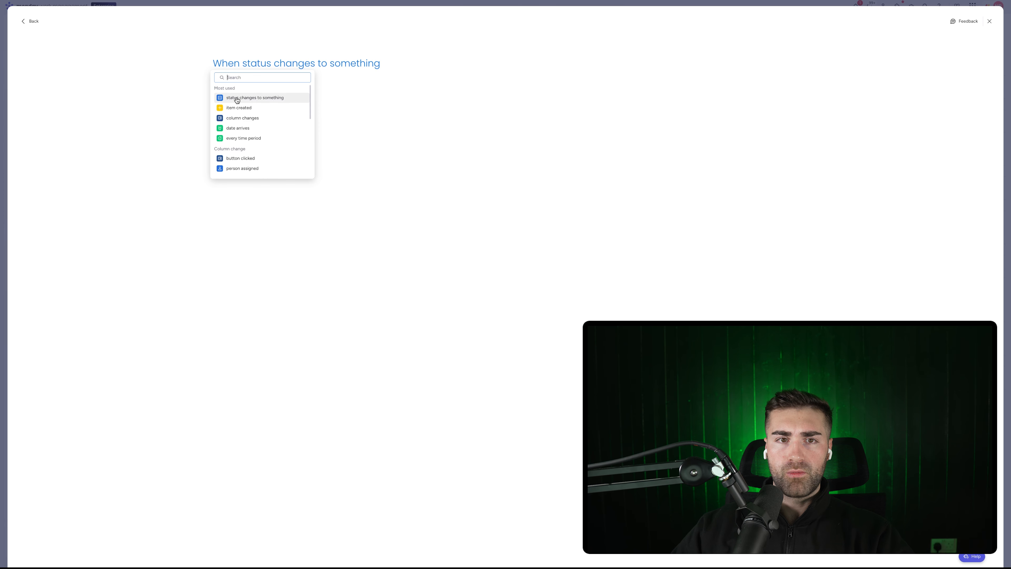
left_click(249, 98)
left_click(259, 64)
left_click(257, 88)
left_click(356, 65)
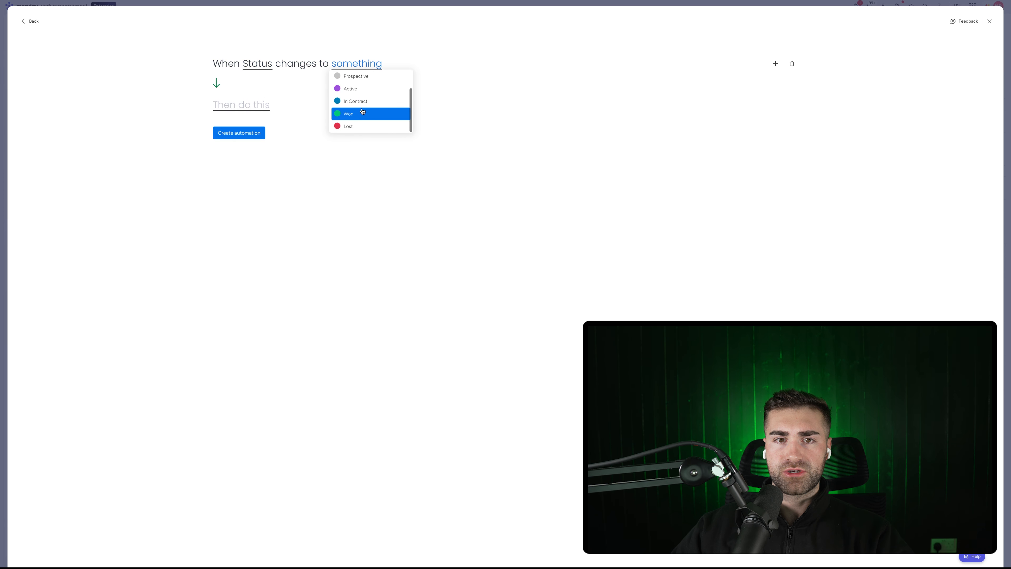
left_click(354, 125)
left_click(250, 108)
left_click(245, 139)
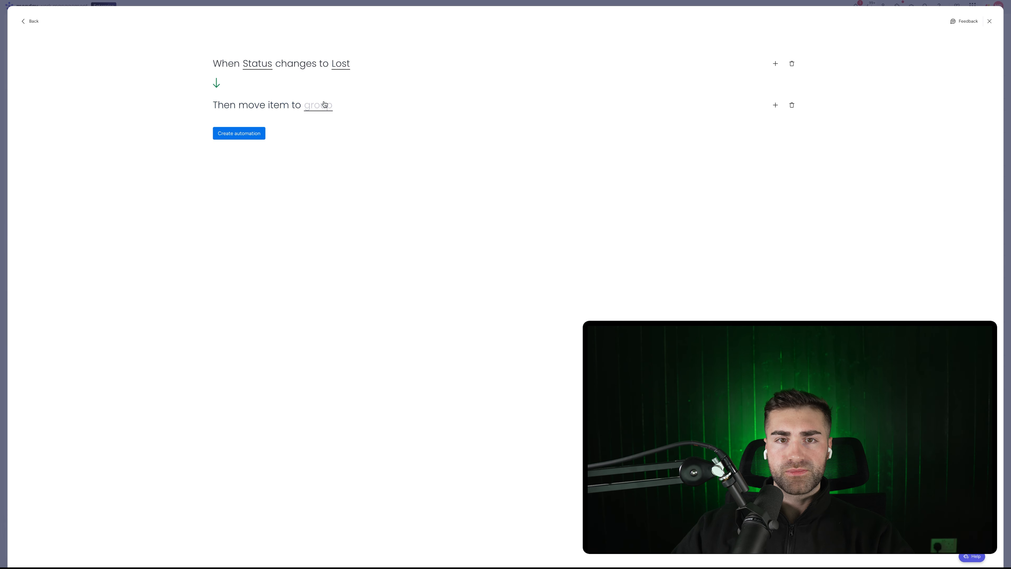
left_click(320, 105)
scroll(328, 160, "down", 2)
left_click(669, 113)
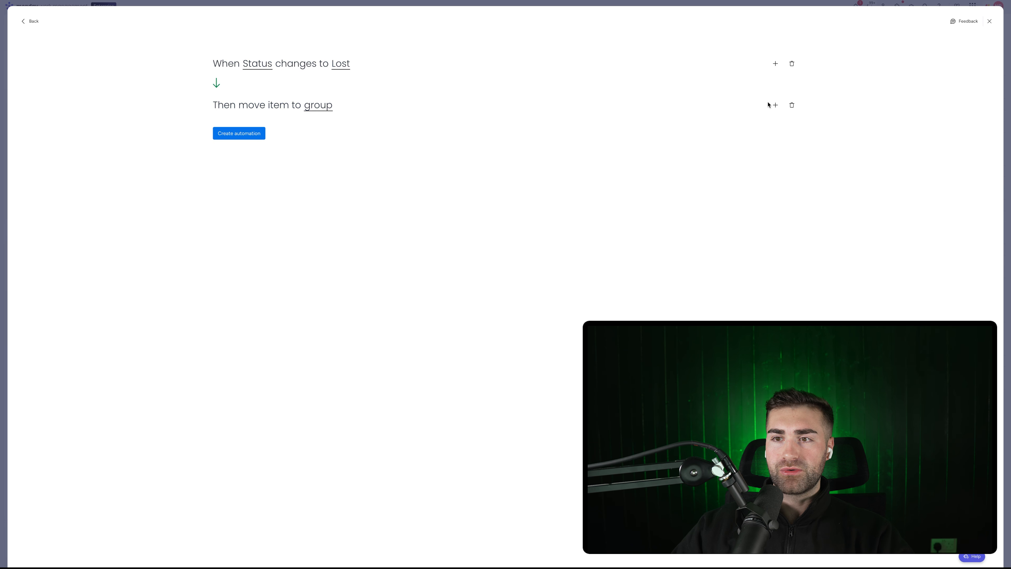
Add a set-date action to the Lost automation so Date Closed becomes today
left_click(774, 105)
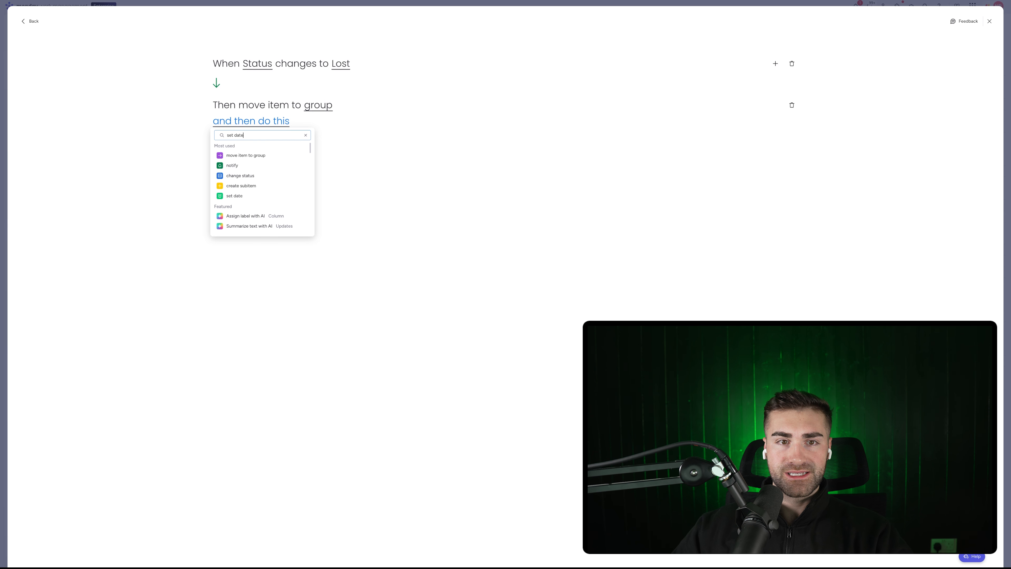
left_click(235, 156)
left_click(287, 121)
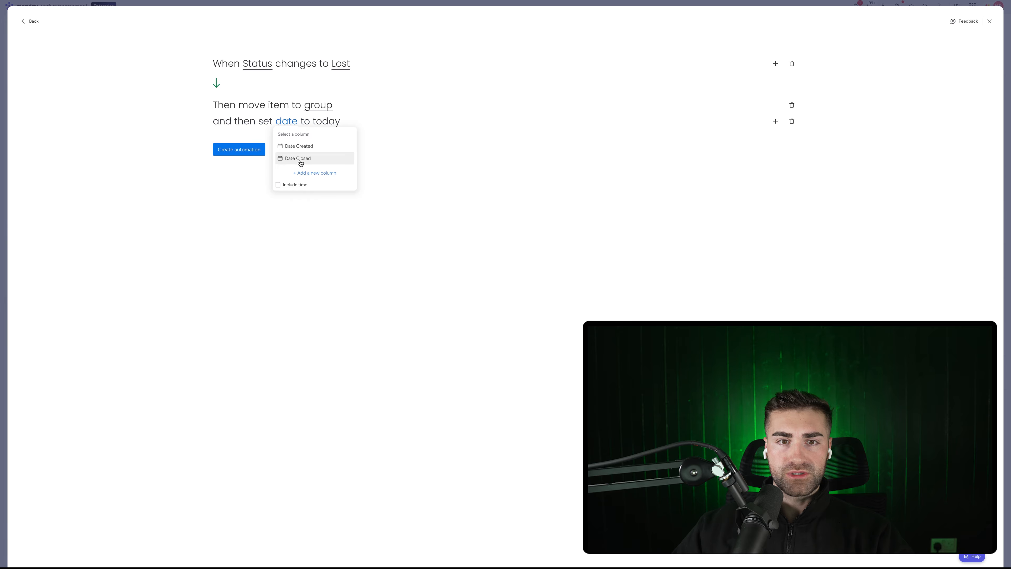
left_click(300, 159)
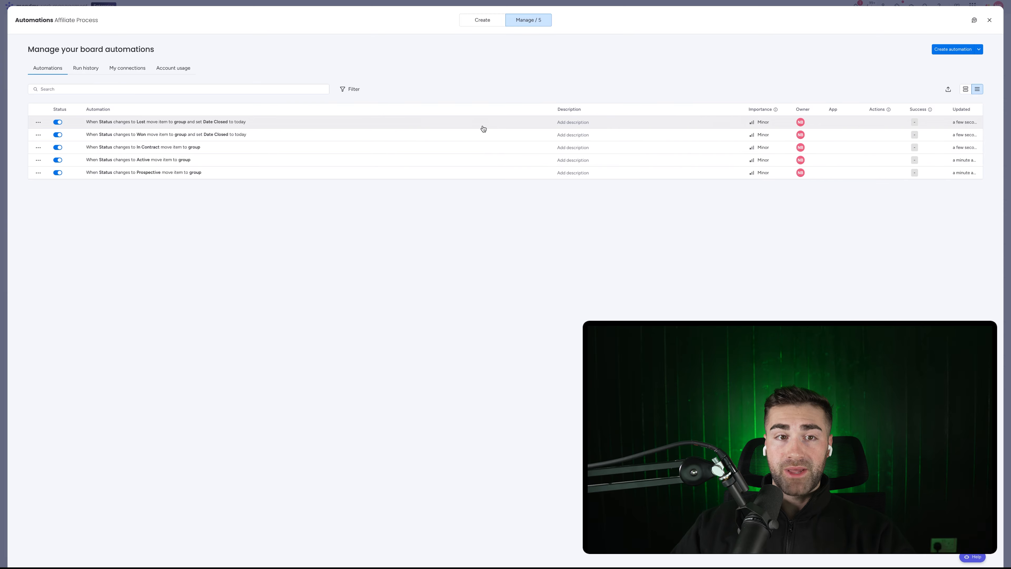
key("Escape")
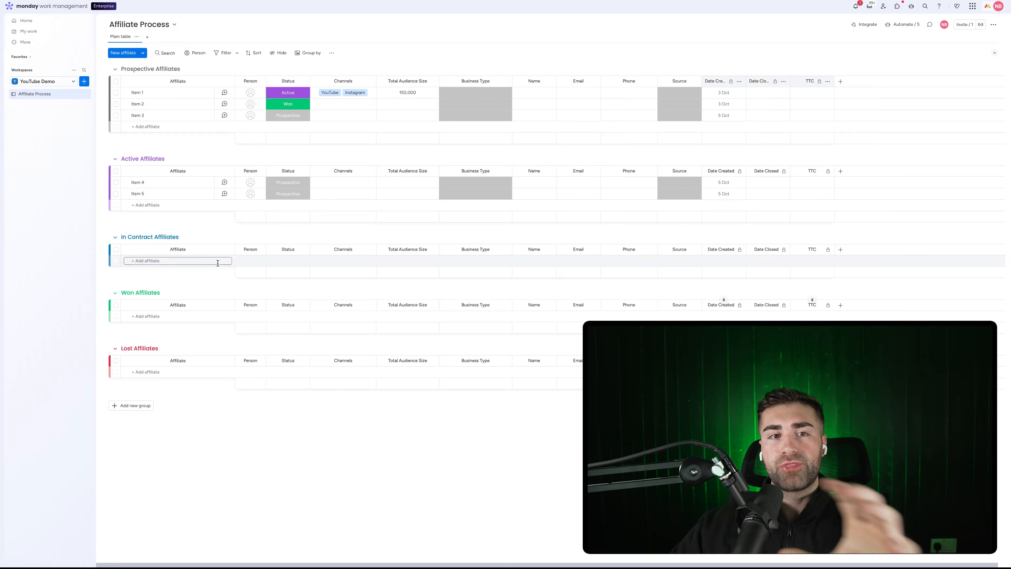
left_click(240, 93)
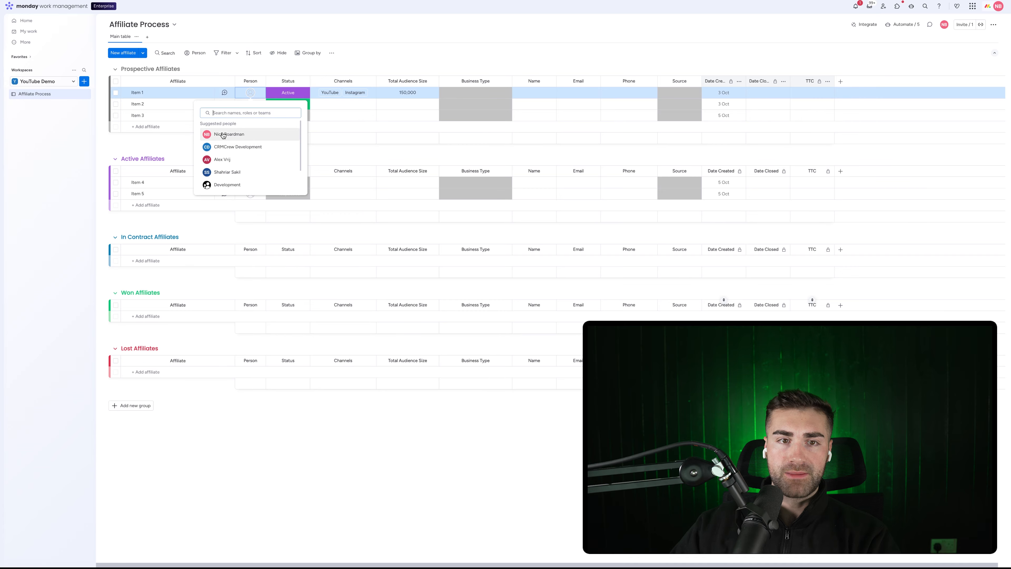
left_click(229, 134)
left_click(251, 104)
left_click(237, 158)
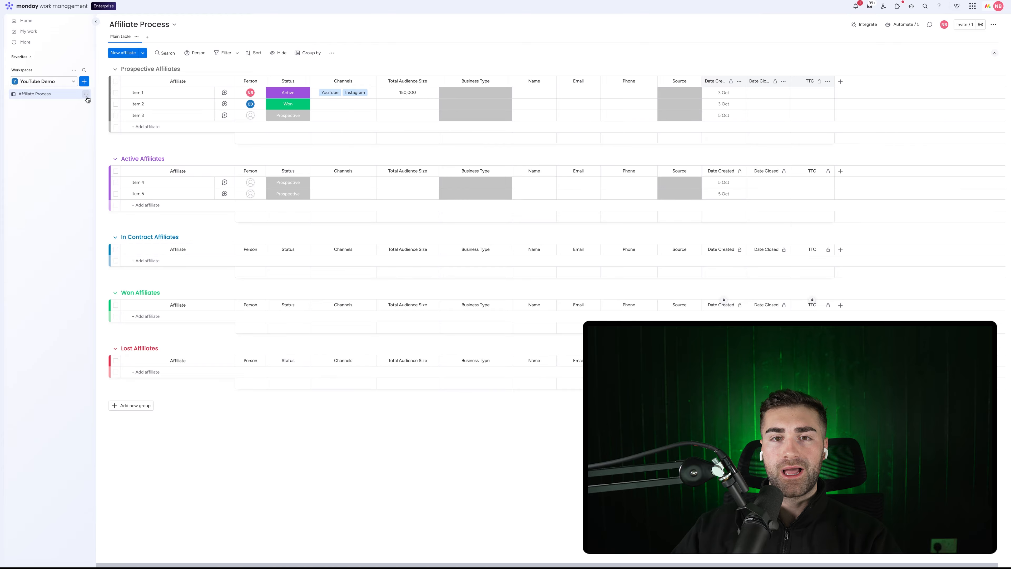
Move the Affiliate Process board into monday CRM
left_click(86, 95)
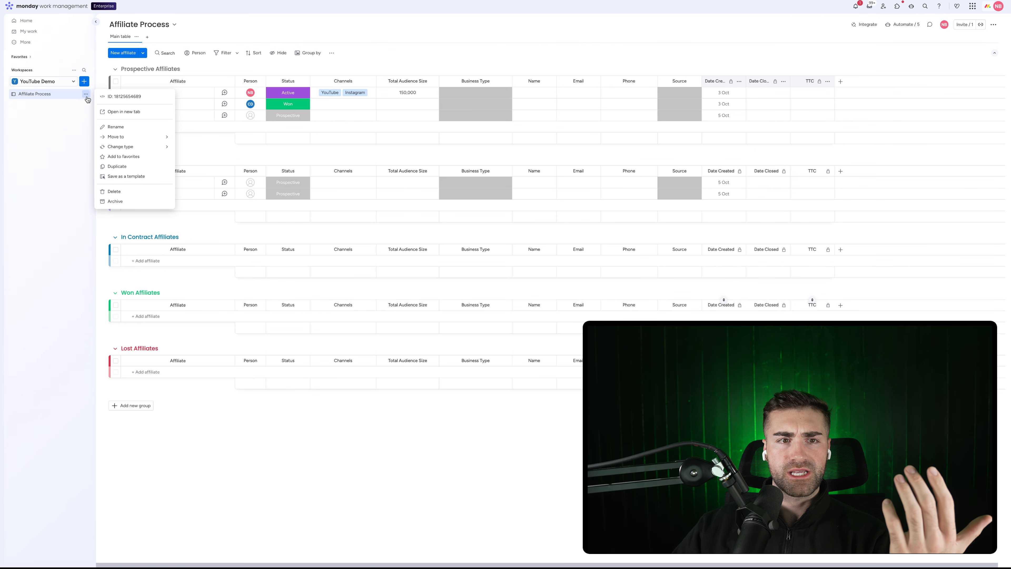
mouse_move(120, 137)
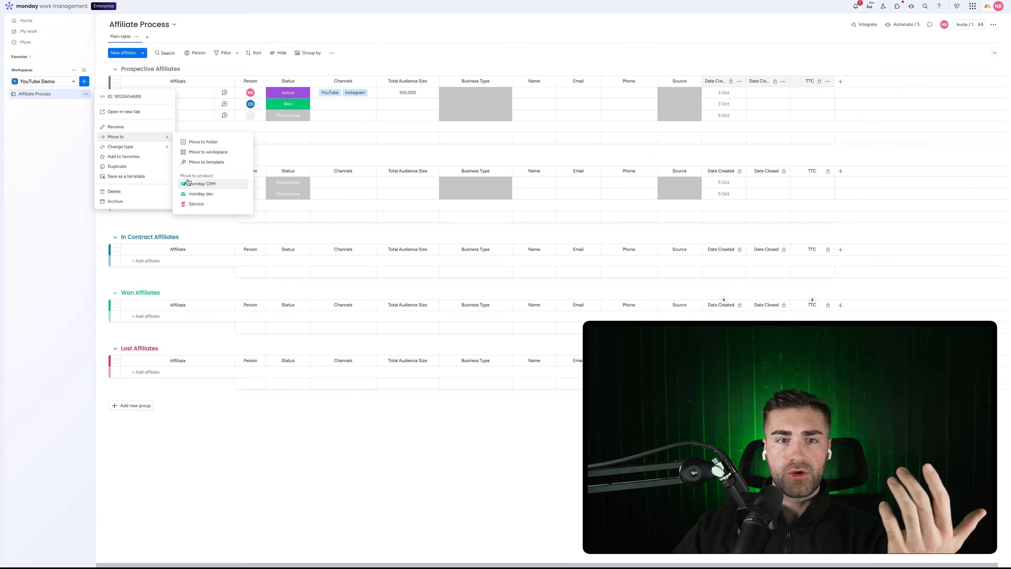
left_click(202, 178)
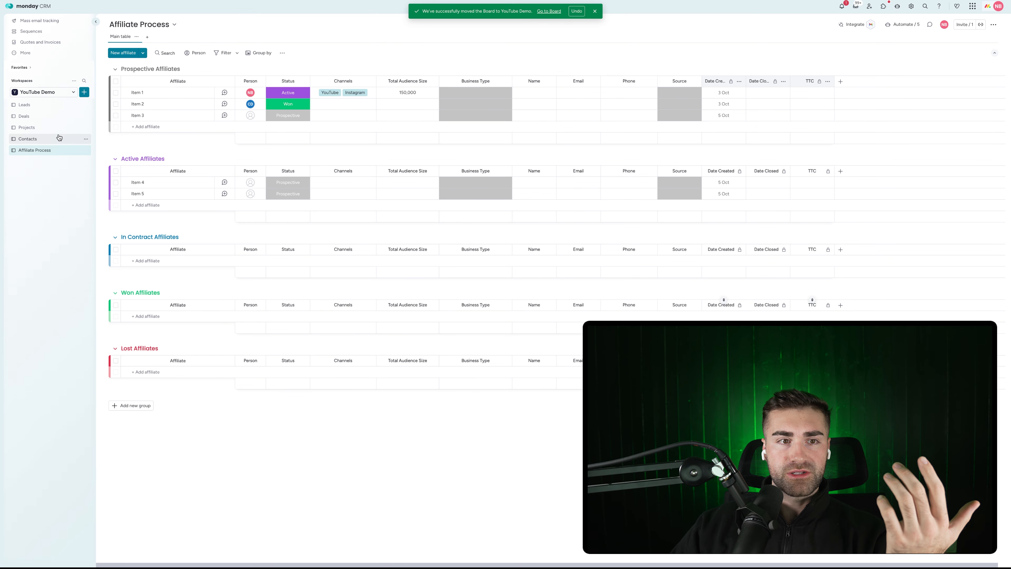
Delete the Leads and Deals boards from the workspace
left_click(86, 104)
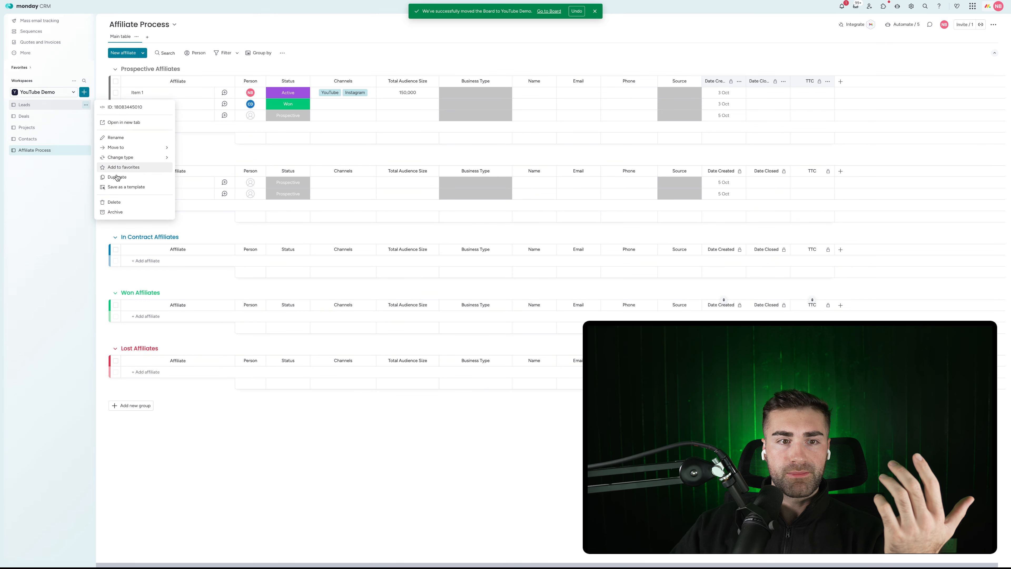
left_click(113, 202)
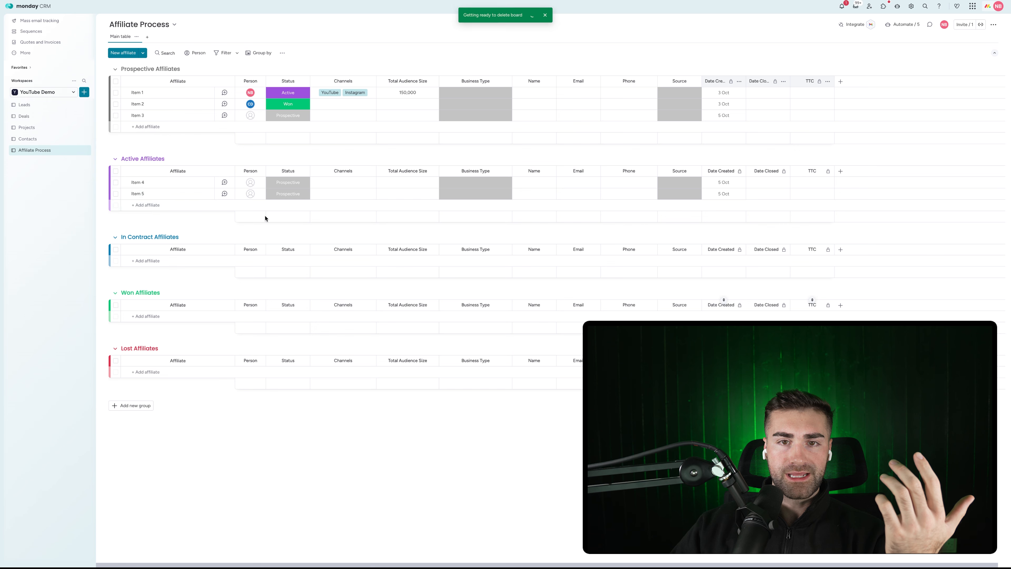
left_click(559, 303)
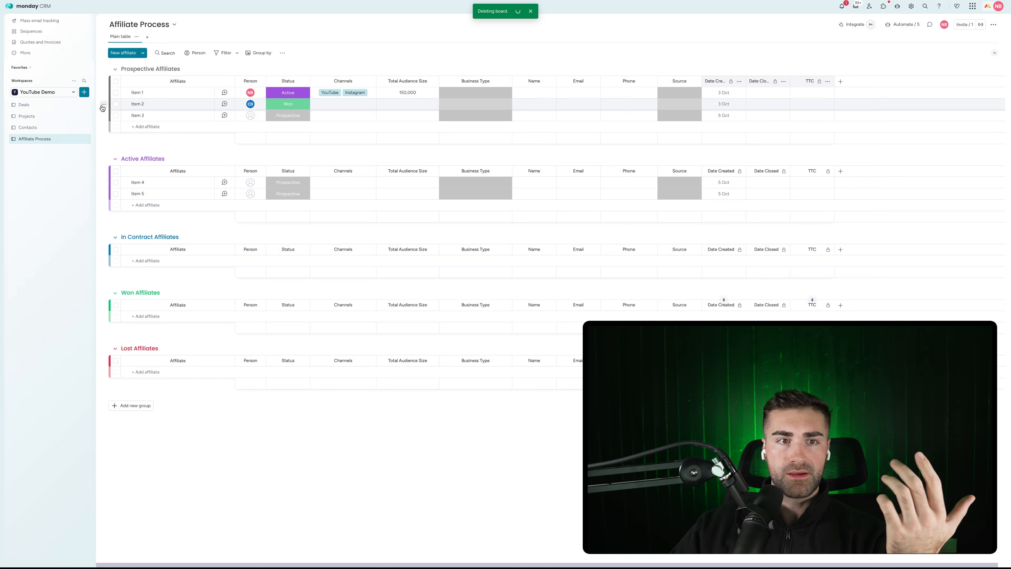
left_click(86, 105)
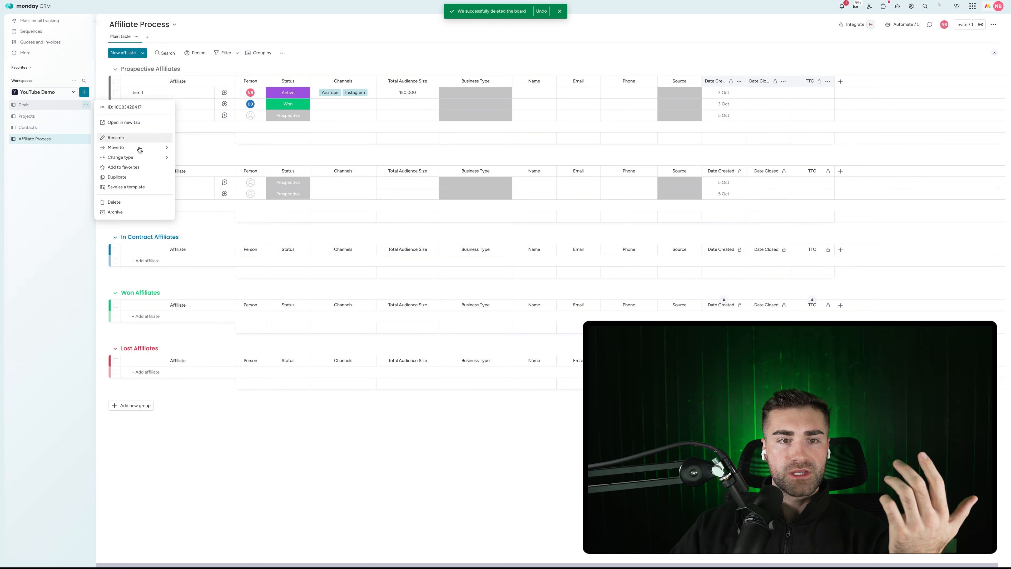
left_click(127, 201)
left_click(558, 303)
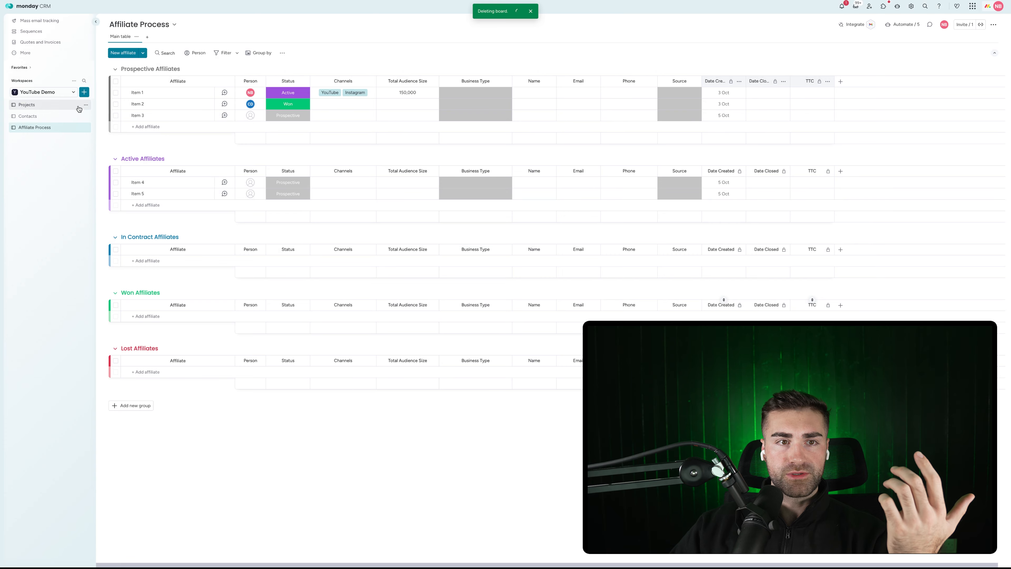
Delete the Projects and Contacts boards, then open Item 1's updates panel
left_click(86, 105)
left_click(115, 201)
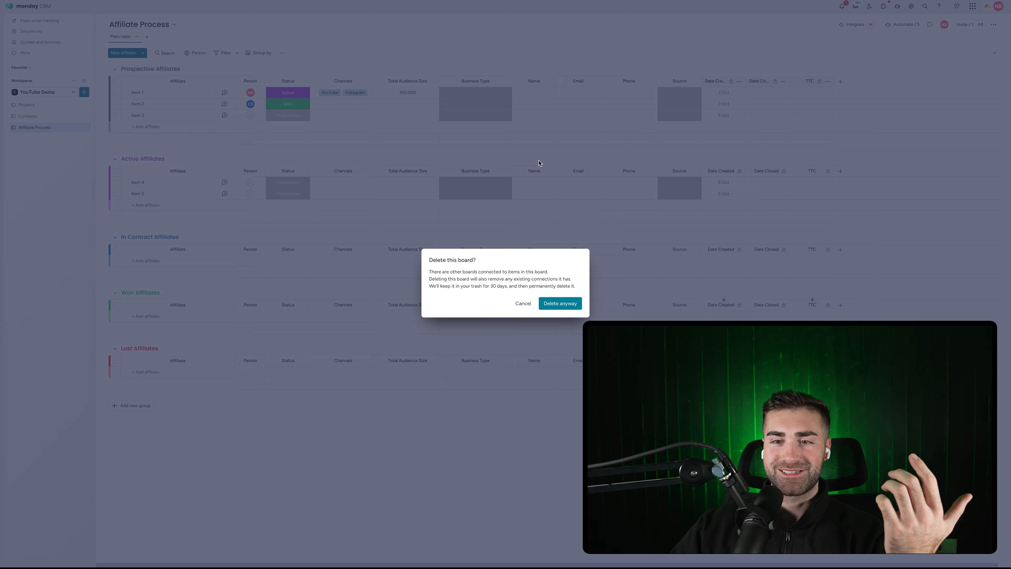
left_click(559, 303)
left_click(85, 105)
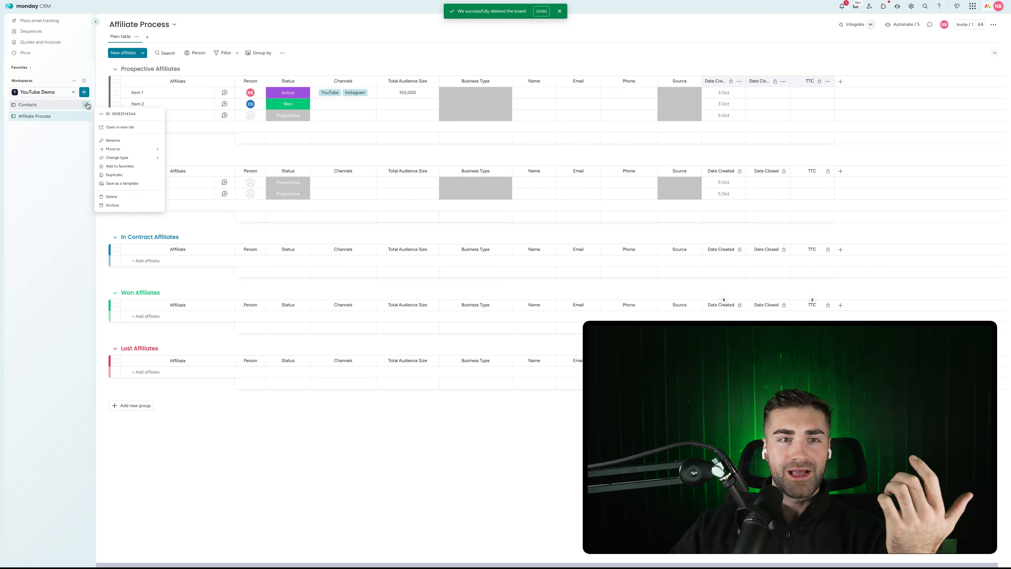
left_click(114, 203)
left_click(559, 303)
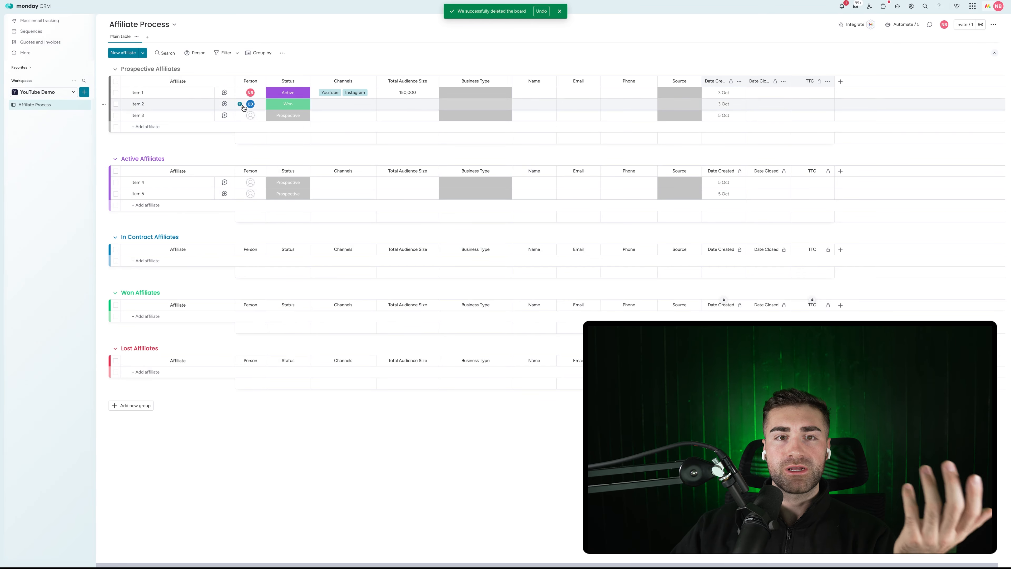
left_click(224, 93)
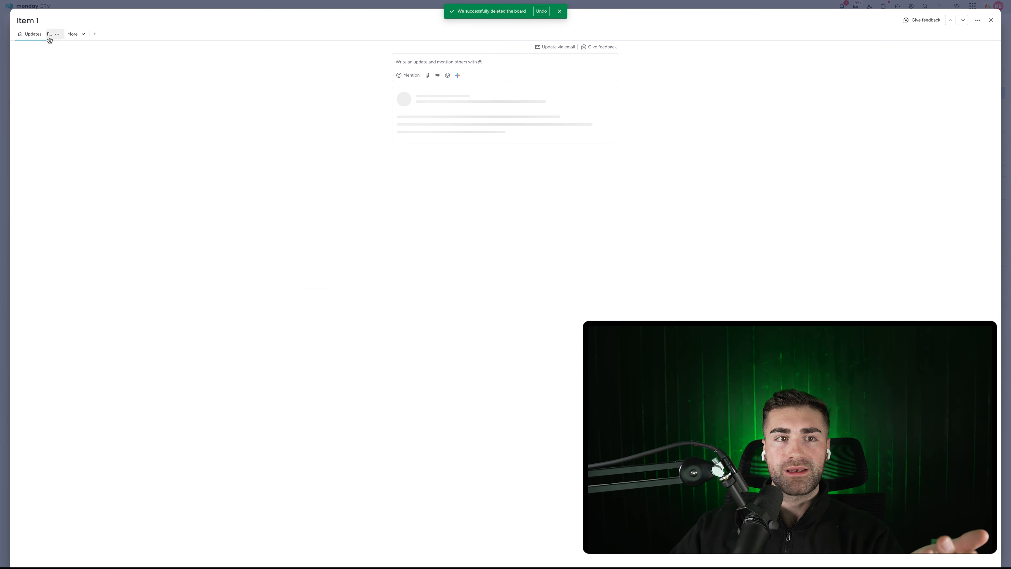
Add an Item Card view to Item 1 with Deal Stages on top and an Emails & Activities widget
left_click(95, 34)
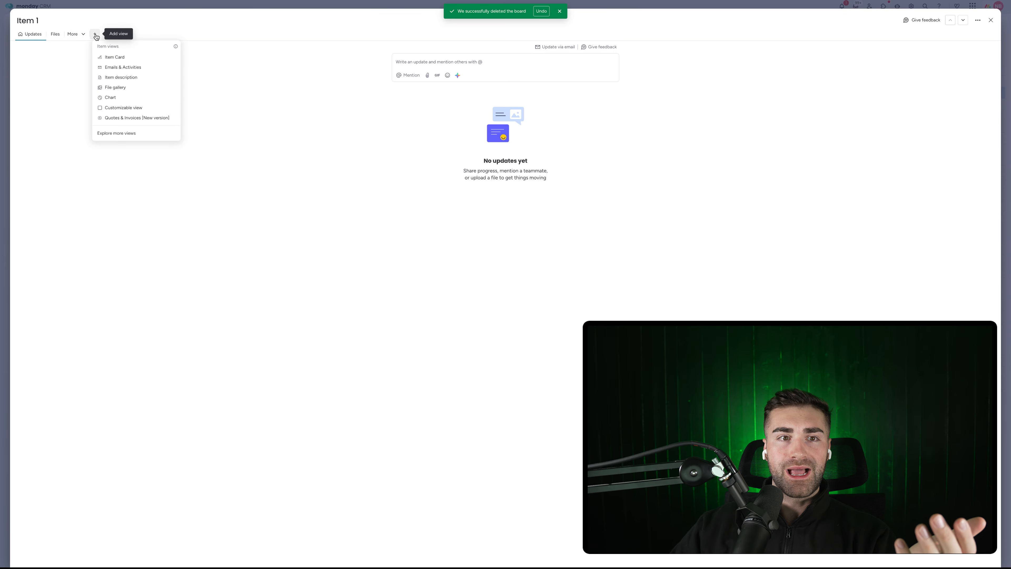
left_click(130, 59)
left_click(88, 34)
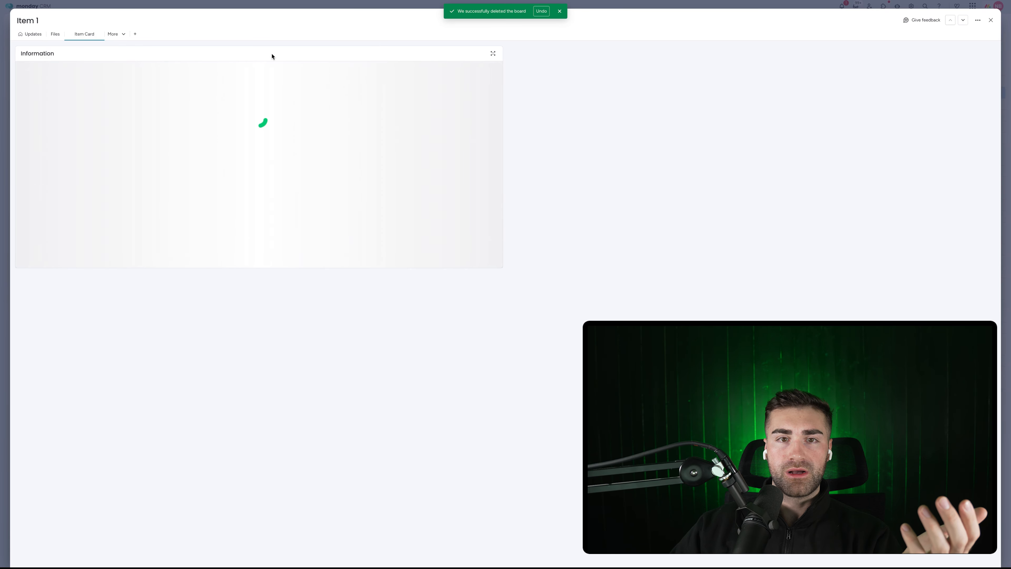
left_click(977, 20)
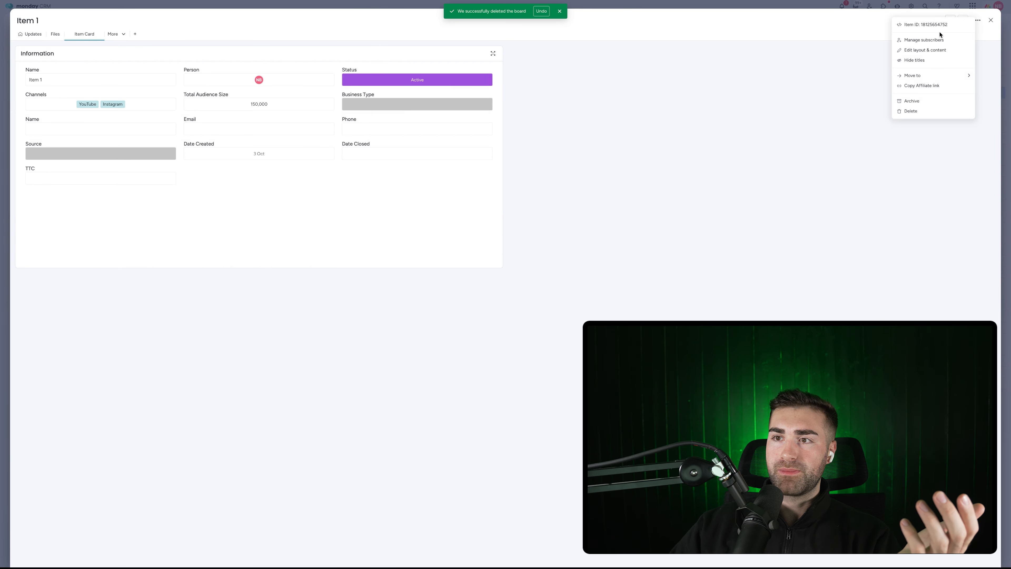
left_click(922, 48)
left_click(33, 48)
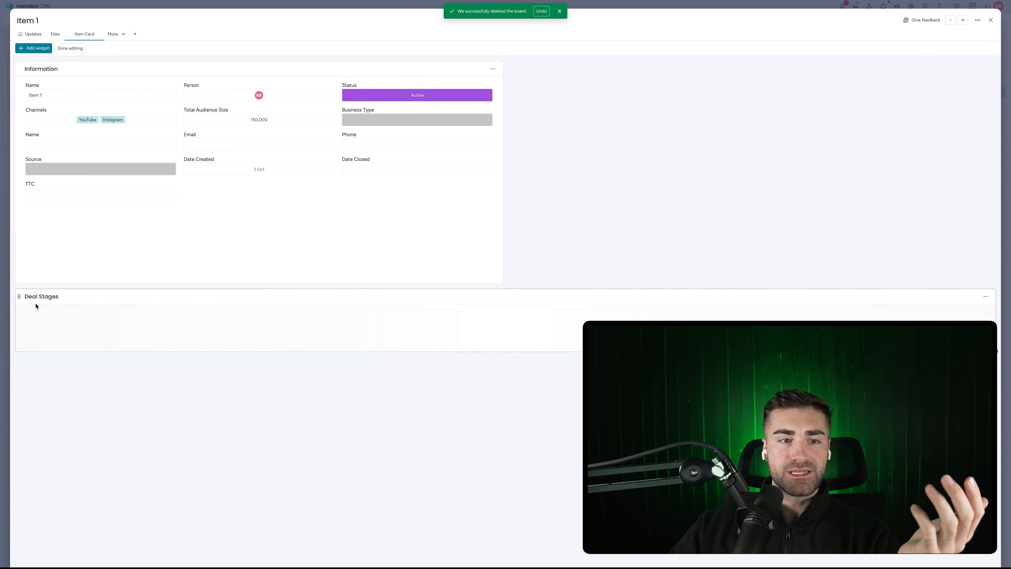
left_click_drag(20, 299, 28, 66)
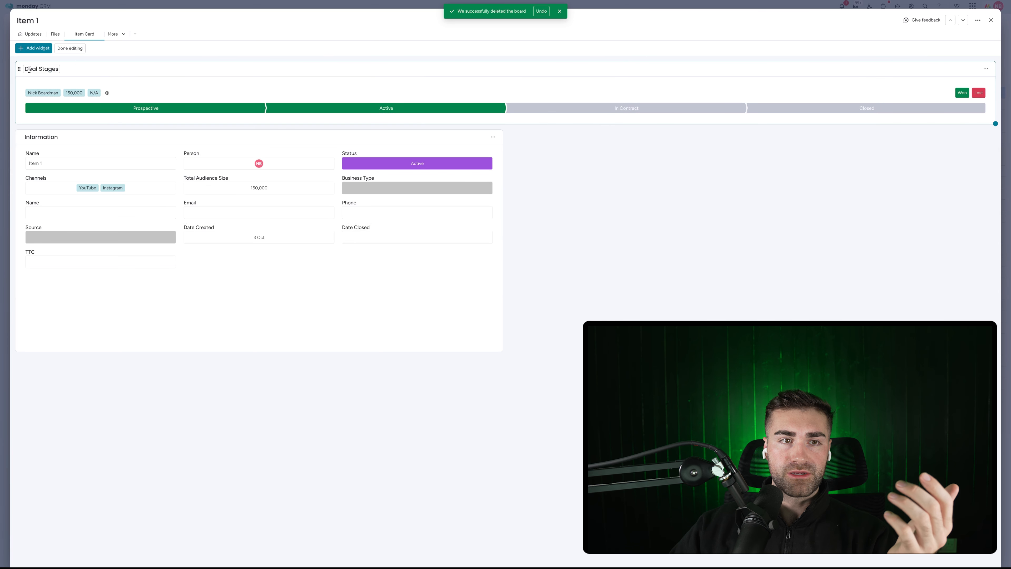
left_click(42, 50)
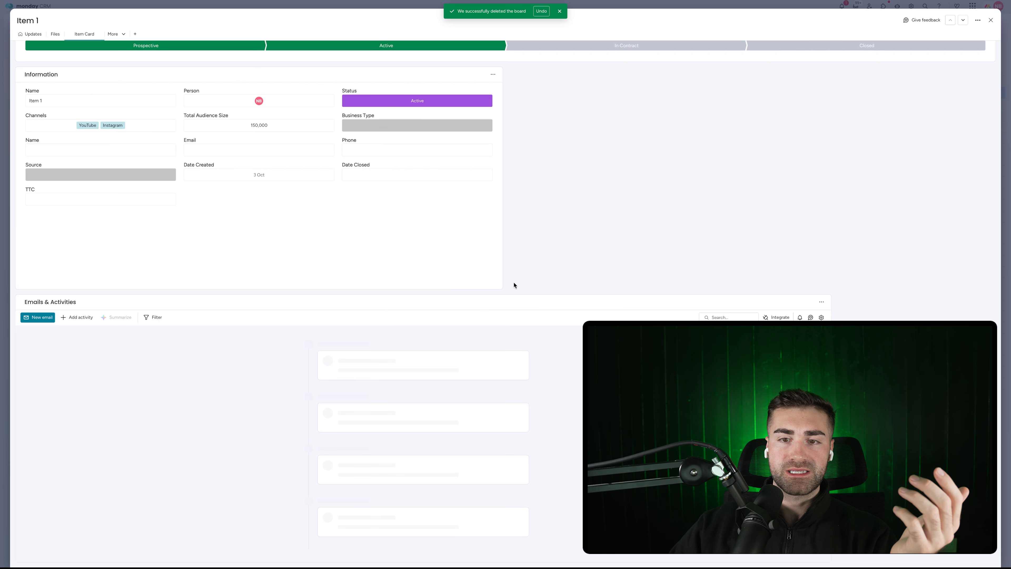
Resize and arrange Information and Emails & Activities side by side, then finish layout editing
left_click_drag(395, 263, 297, 265)
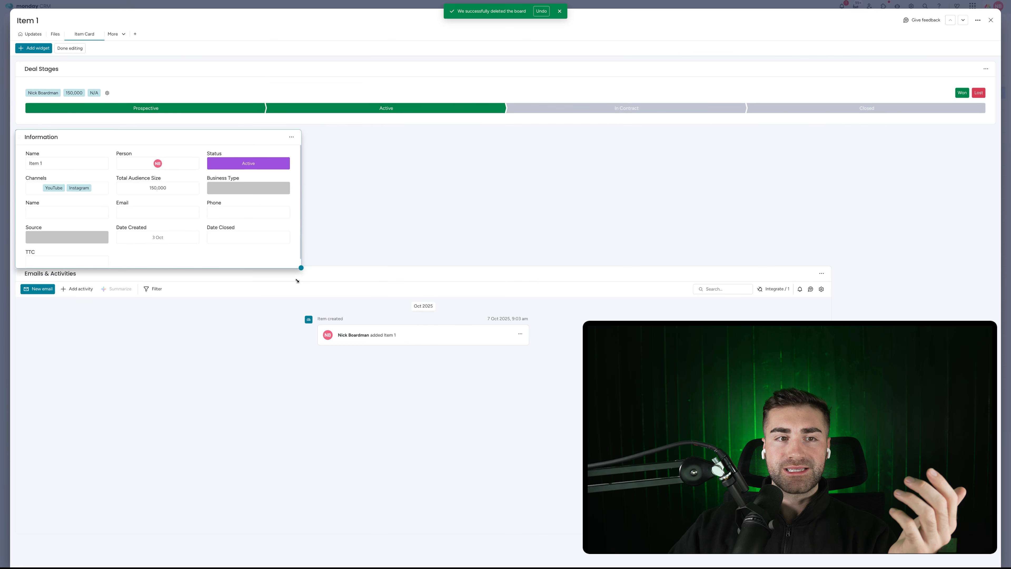
left_click_drag(333, 148, 800, 147)
scroll(617, 292, "down", 2)
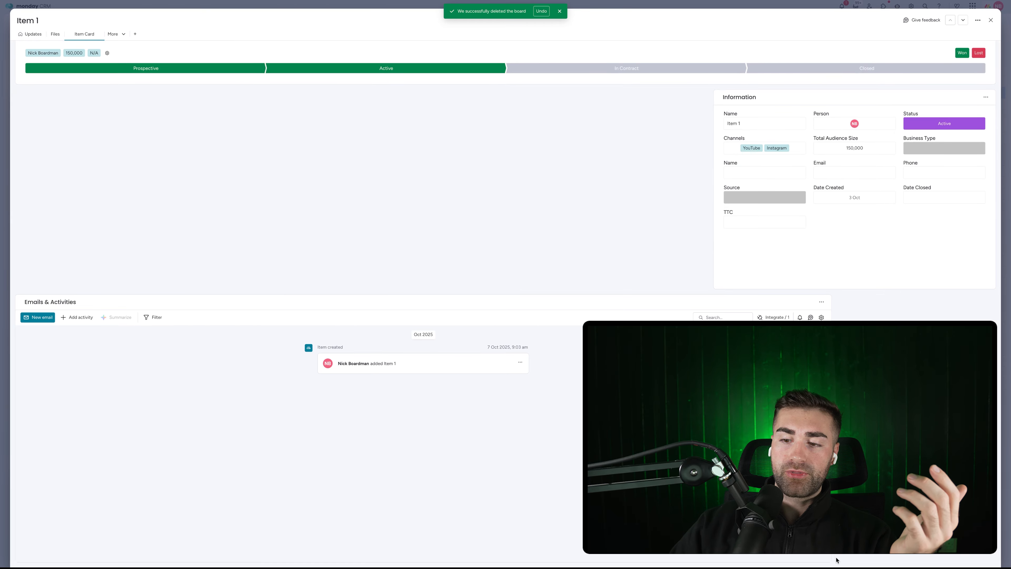
left_click_drag(835, 560, 706, 559)
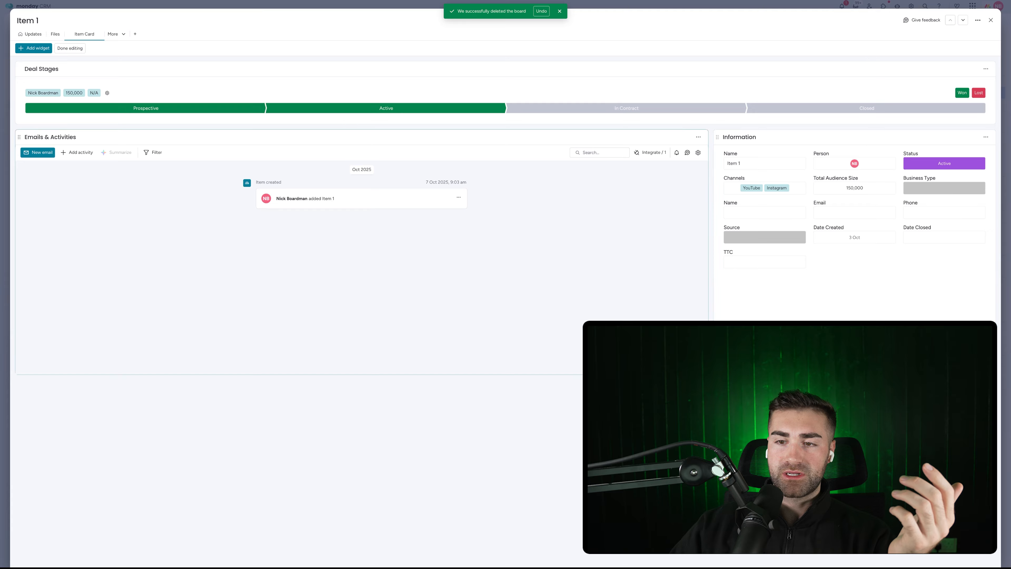
left_click_drag(707, 373, 658, 439)
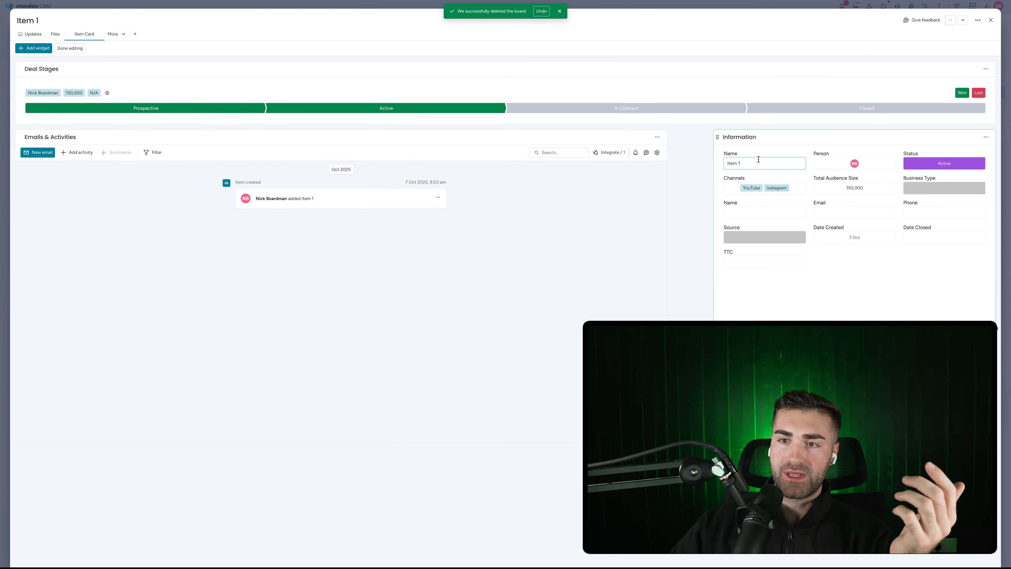
left_click_drag(717, 136, 677, 137)
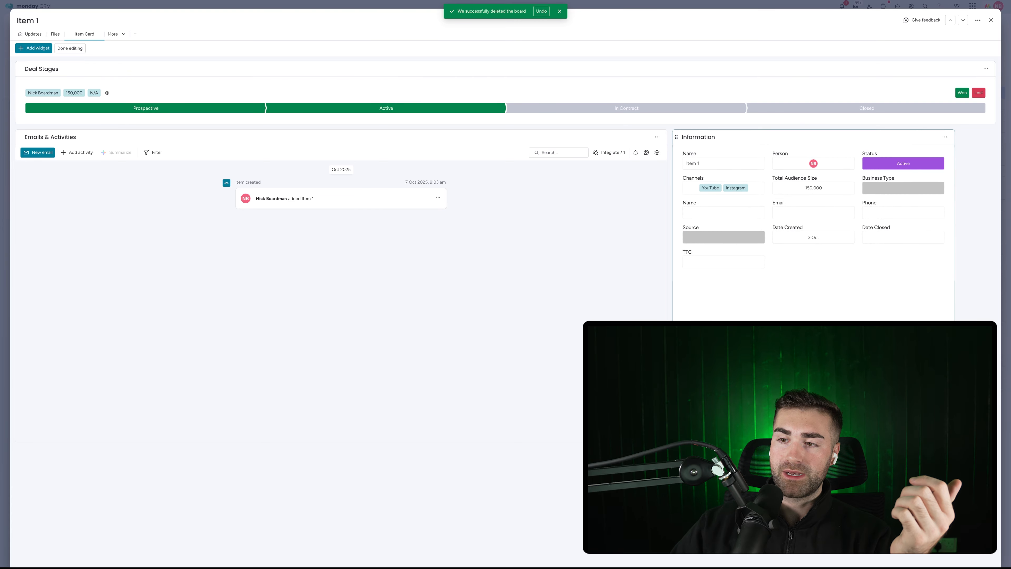
left_click_drag(953, 373, 992, 434)
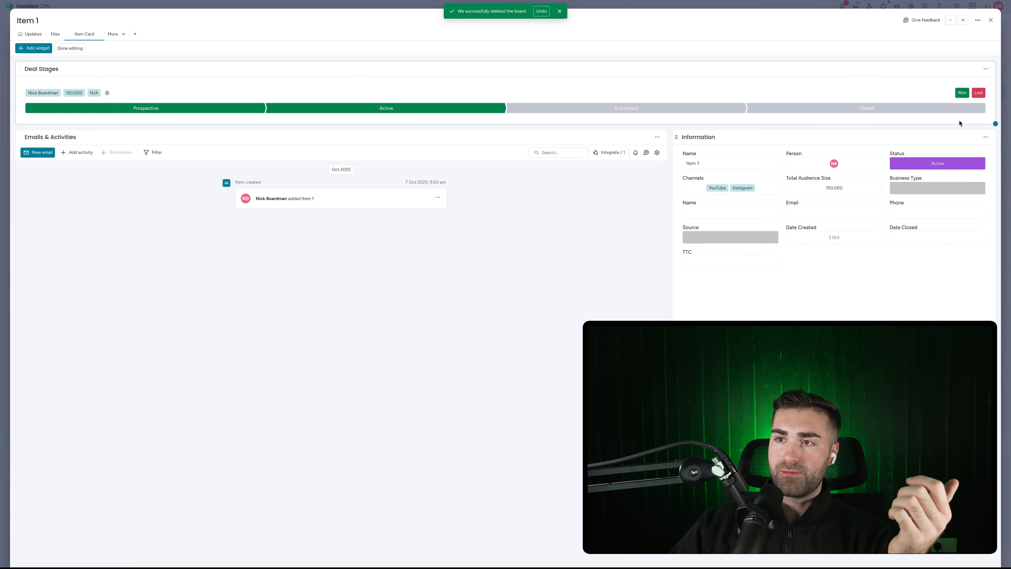
left_click(62, 54)
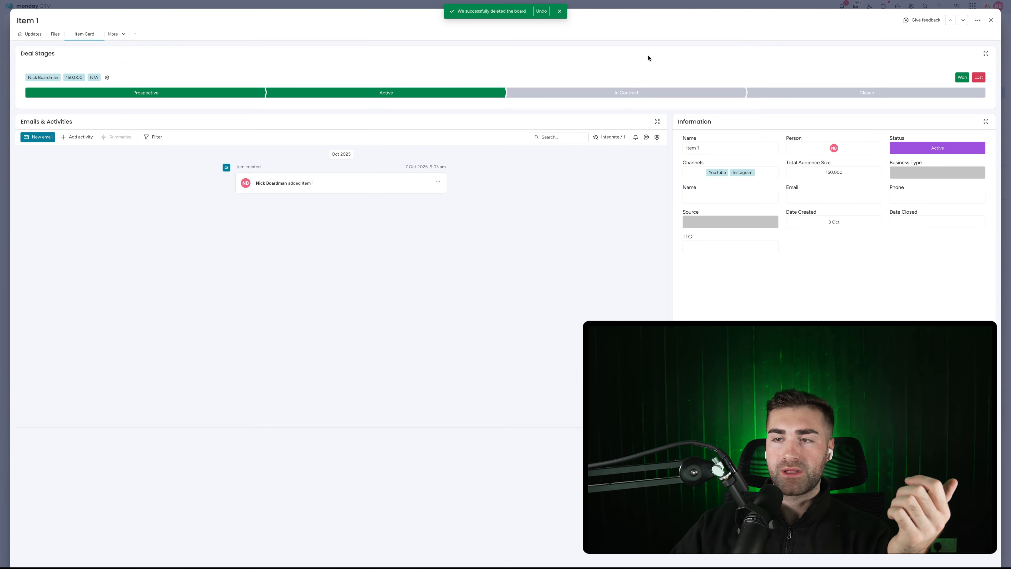
Close Item 1 and start creating a new board in the workspace
left_click(991, 21)
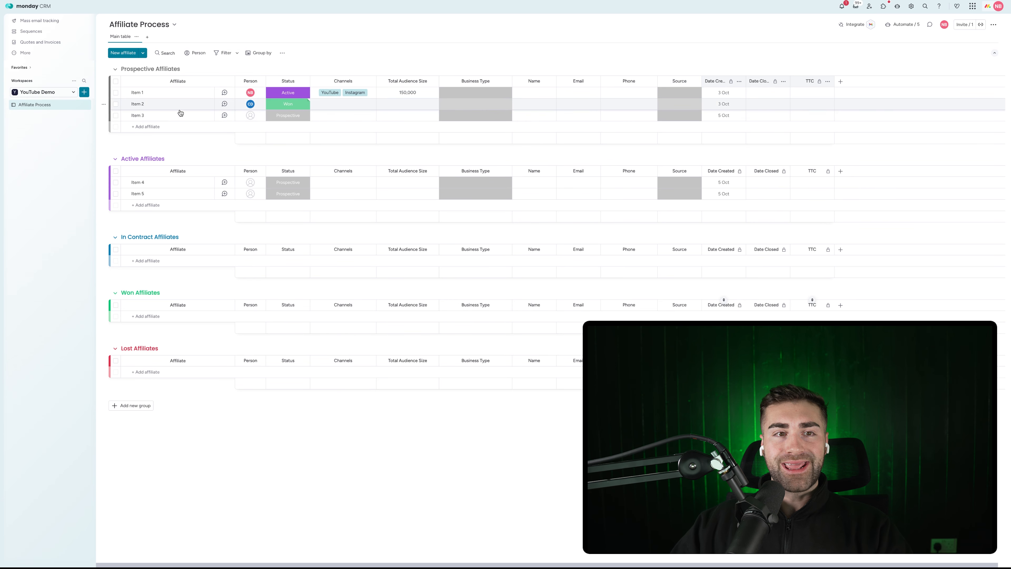
left_click(84, 92)
left_click(129, 119)
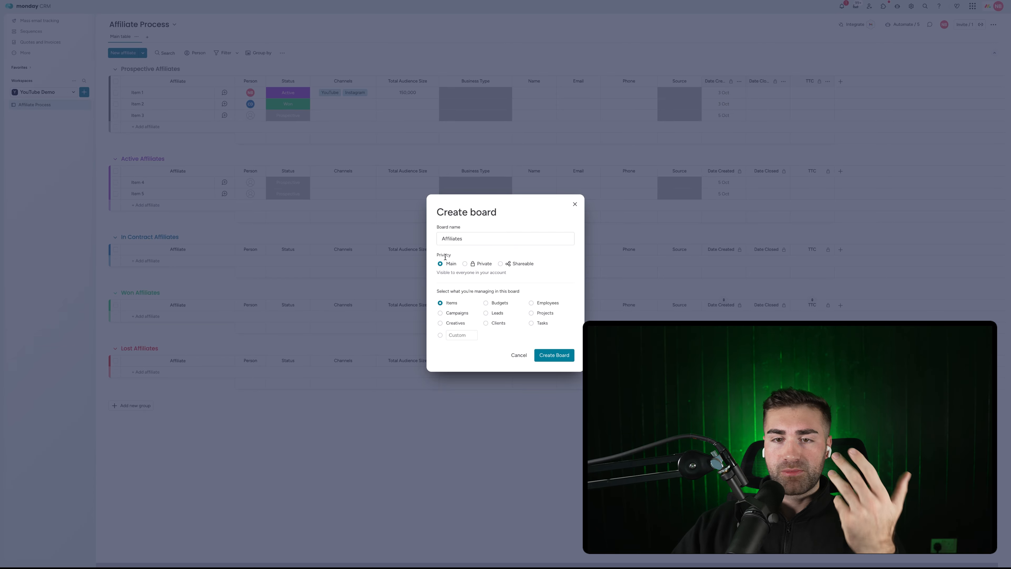
Set the board to manage custom 'Affiliates' items and create it
left_click(470, 331)
type("Affiliates")
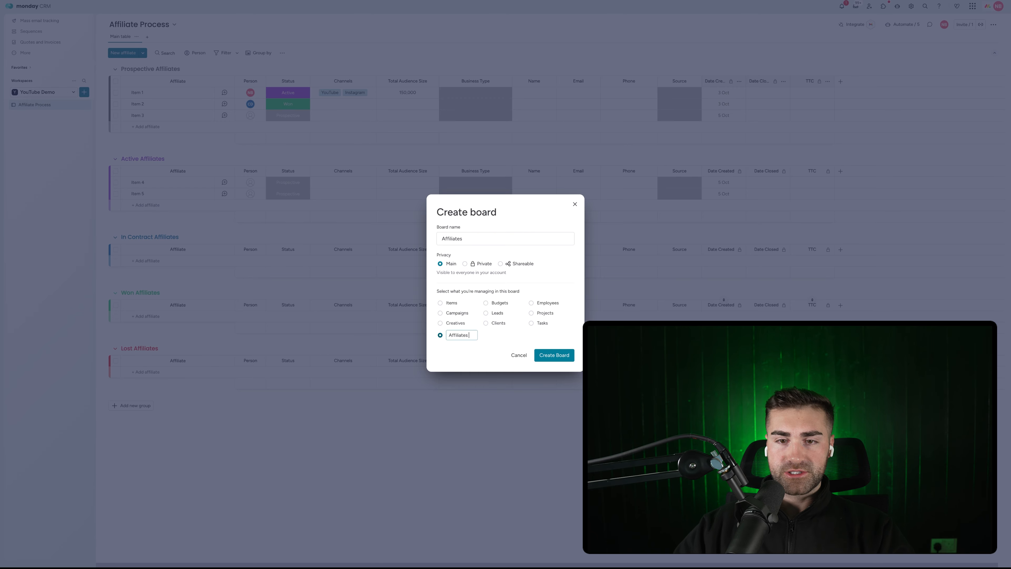
left_click(562, 355)
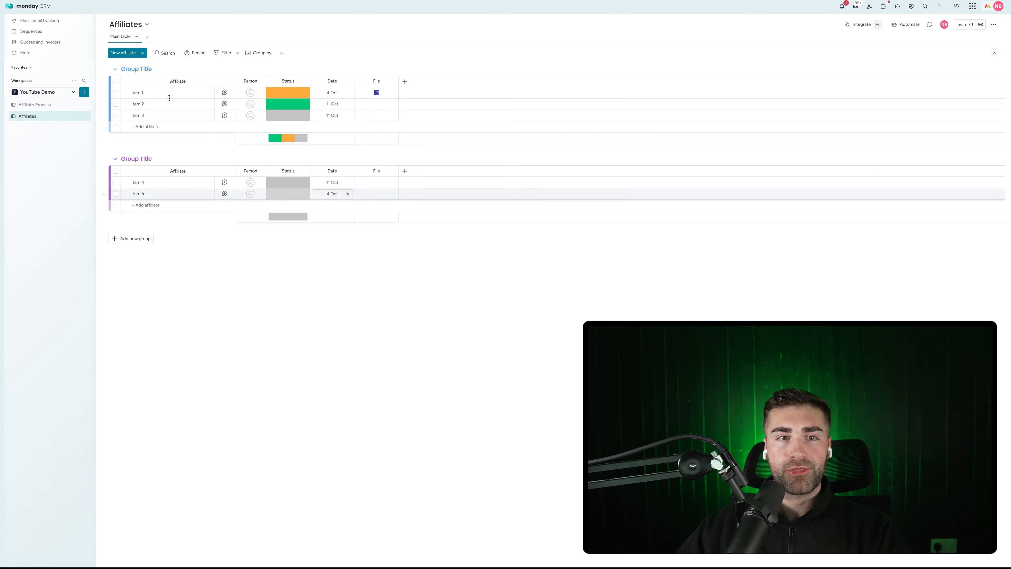
Rename the first two groups to Onboarding Affiliates and Active Affiliates
left_click(140, 69)
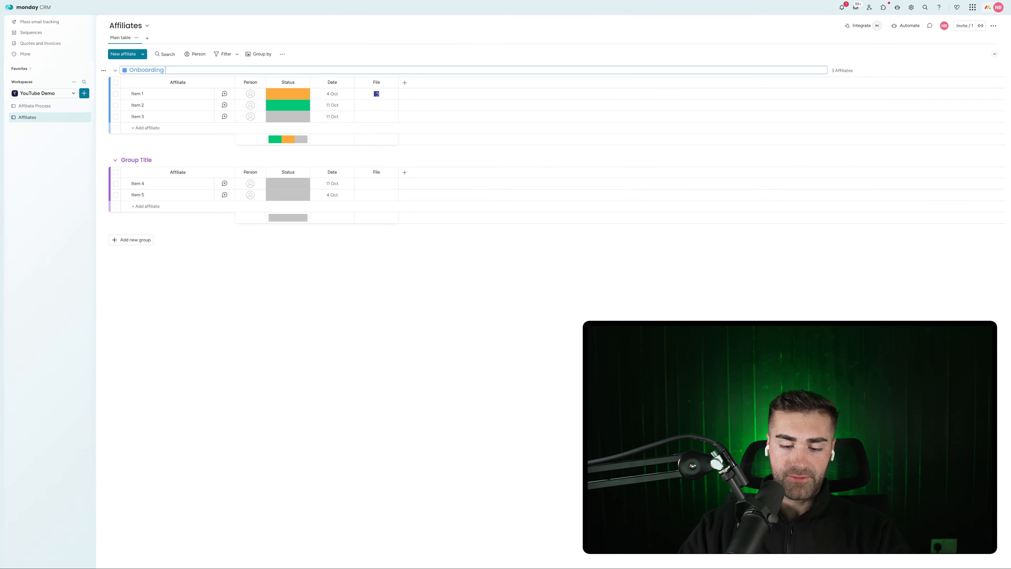
key("Return")
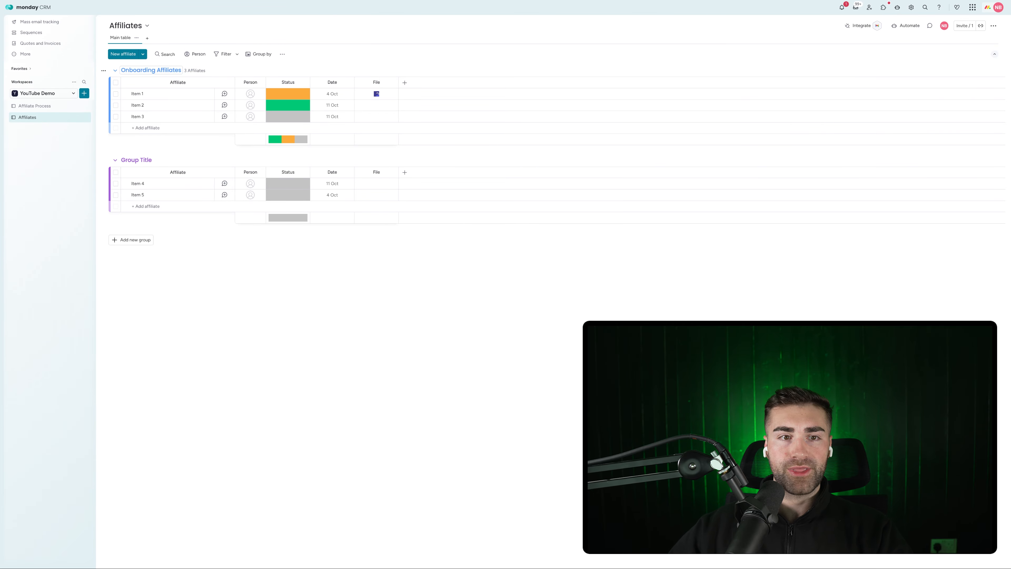
left_click(129, 158)
type("Acti")
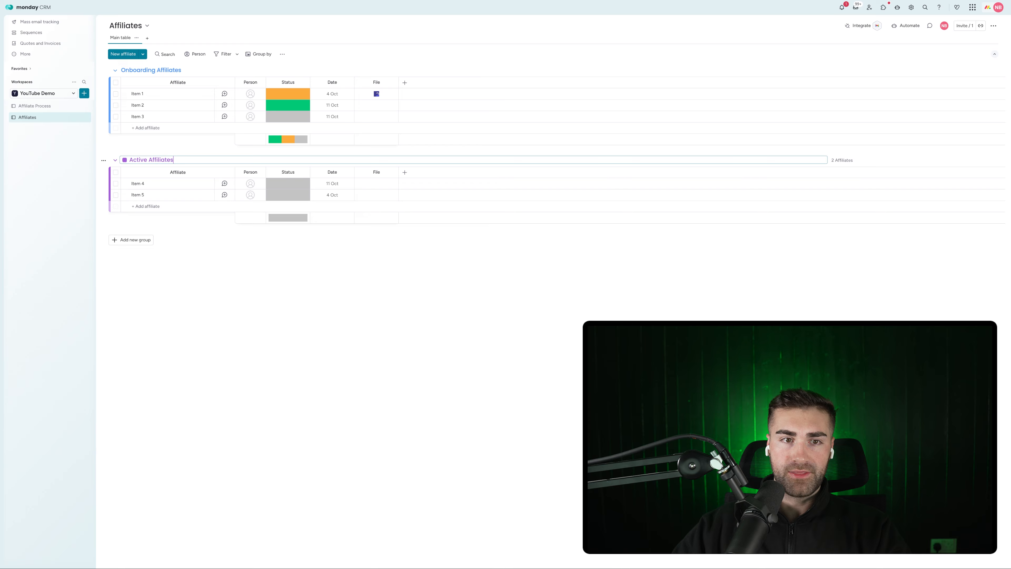
type("ve Affiliates")
key("Return")
Add a third group named Inactive Affiliates
left_click(140, 239)
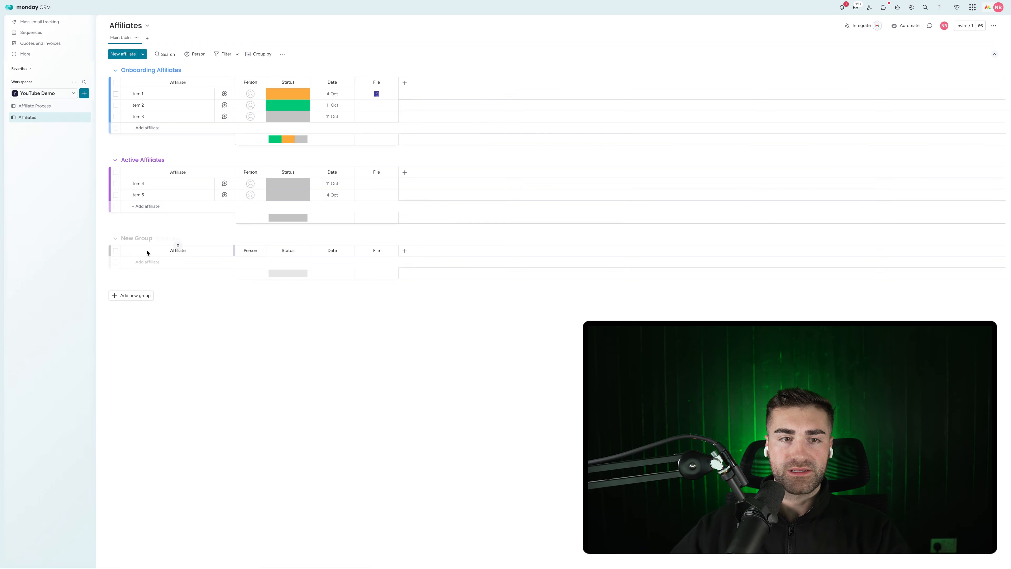
left_click(138, 238)
key("BackSpace")
type("Inac")
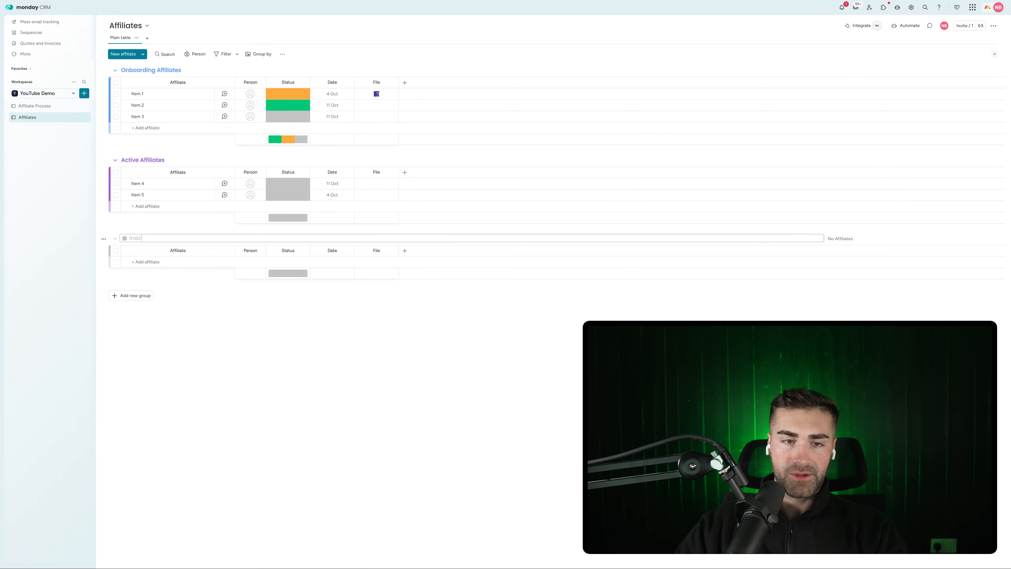
type("tive Affiliates")
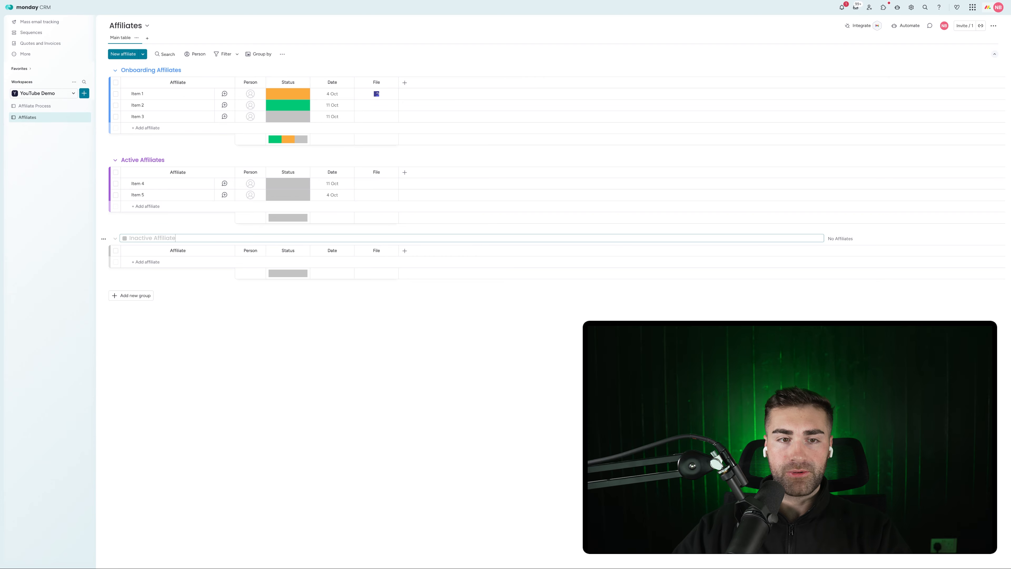
Colour Inactive Affiliates red, Active green and Onboarding grey, then open Affiliate Process
left_click(124, 238)
left_click(137, 271)
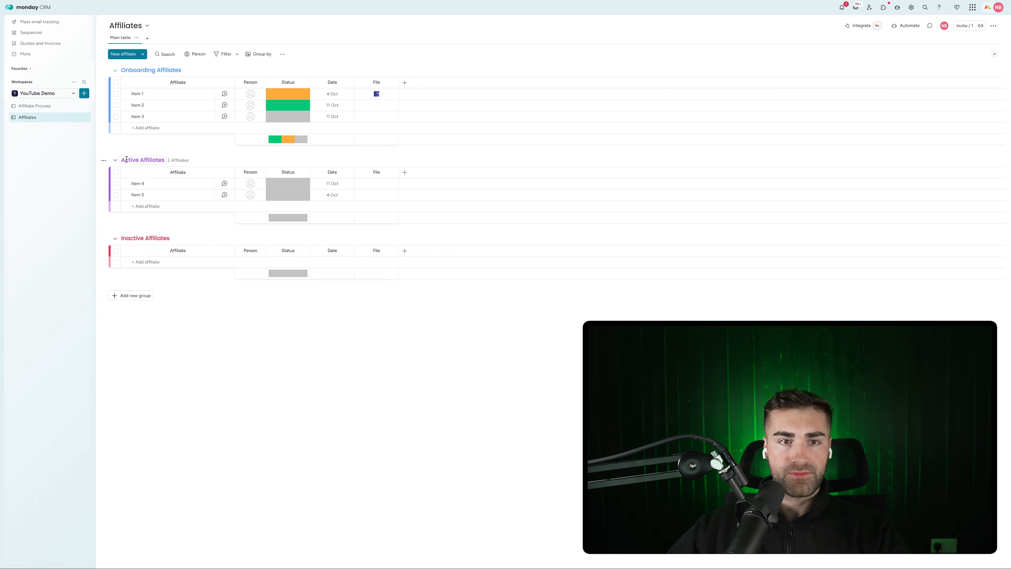
left_click(126, 159)
left_click(124, 160)
left_click(125, 174)
left_click(129, 71)
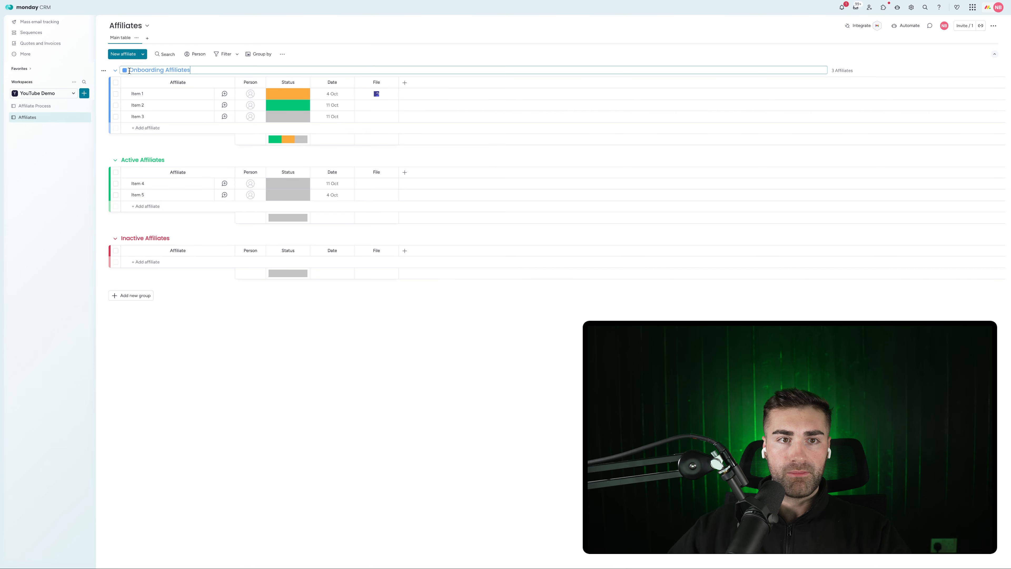
left_click(124, 71)
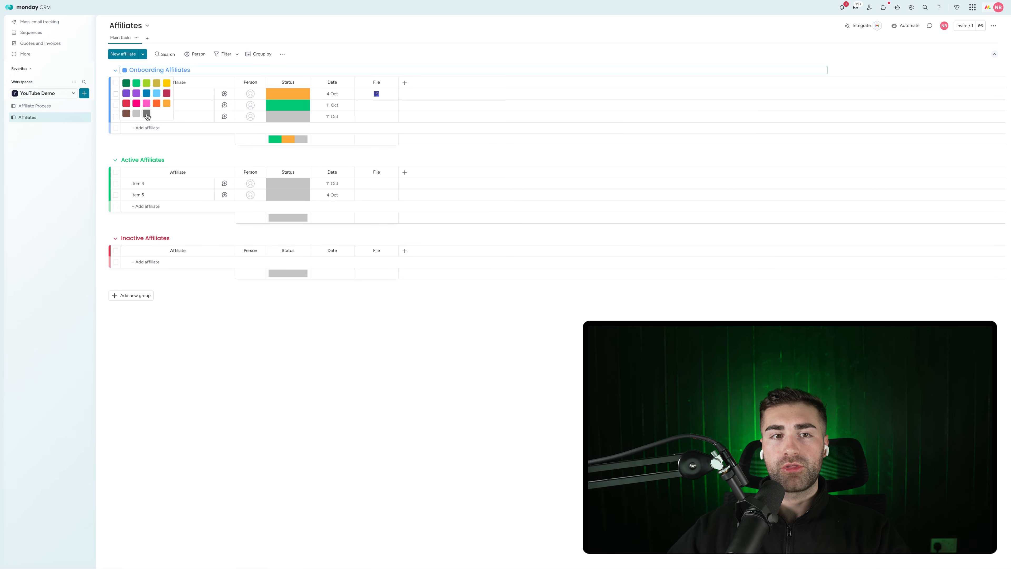
left_click(146, 114)
left_click(57, 105)
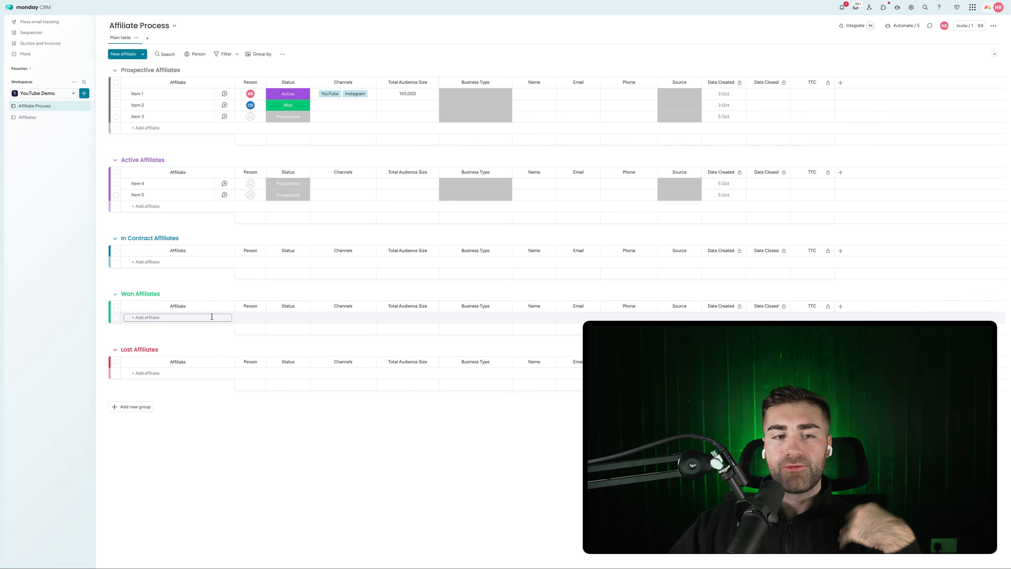
Open the Affiliates board from the left sidebar
left_click(54, 118)
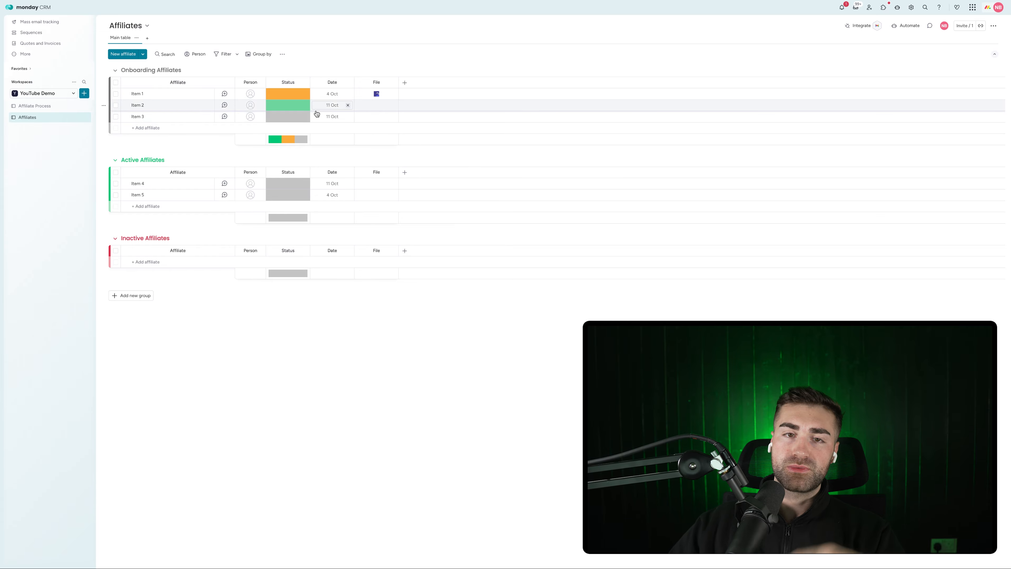
Rename the Default Label status to Onboarding and add an Active label
left_click(289, 118)
left_click(288, 162)
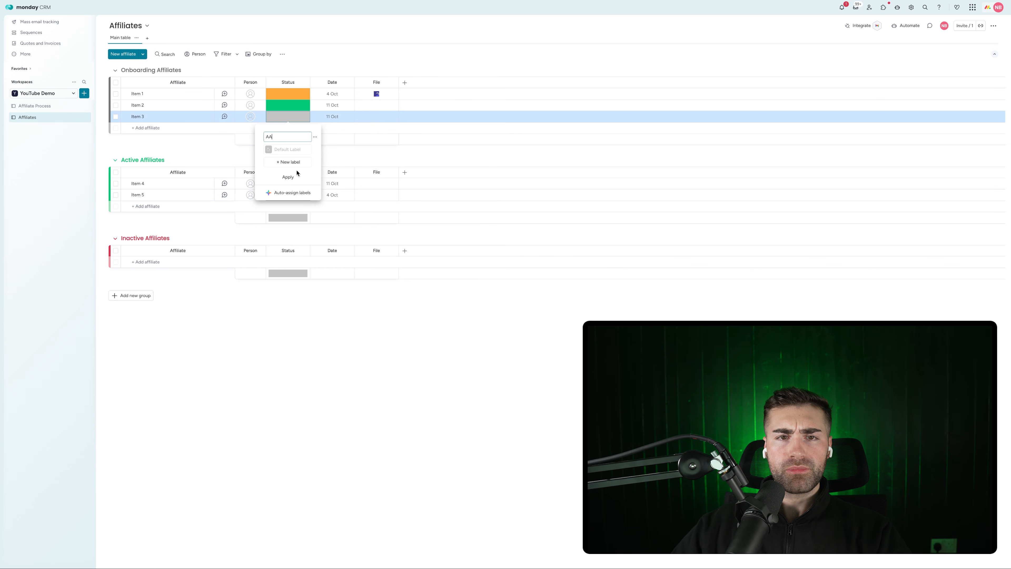
left_click(287, 151)
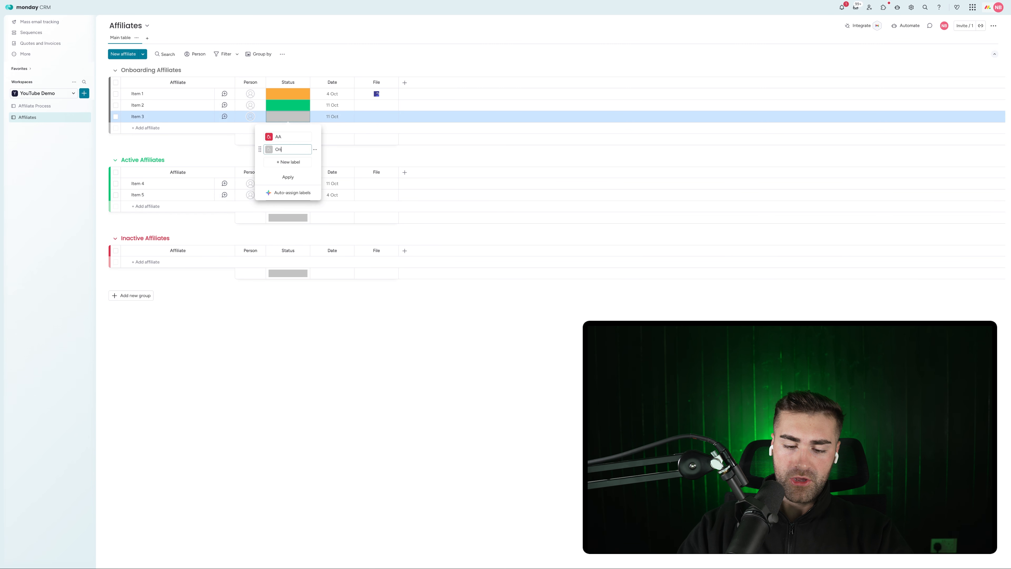
type("Onboarding")
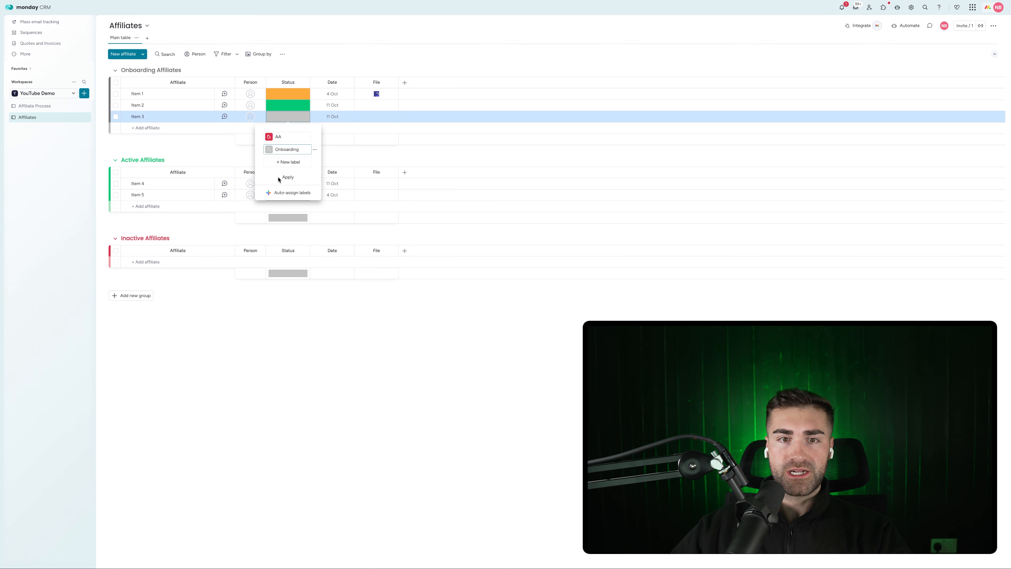
left_click(288, 162)
left_click(289, 175)
type("A")
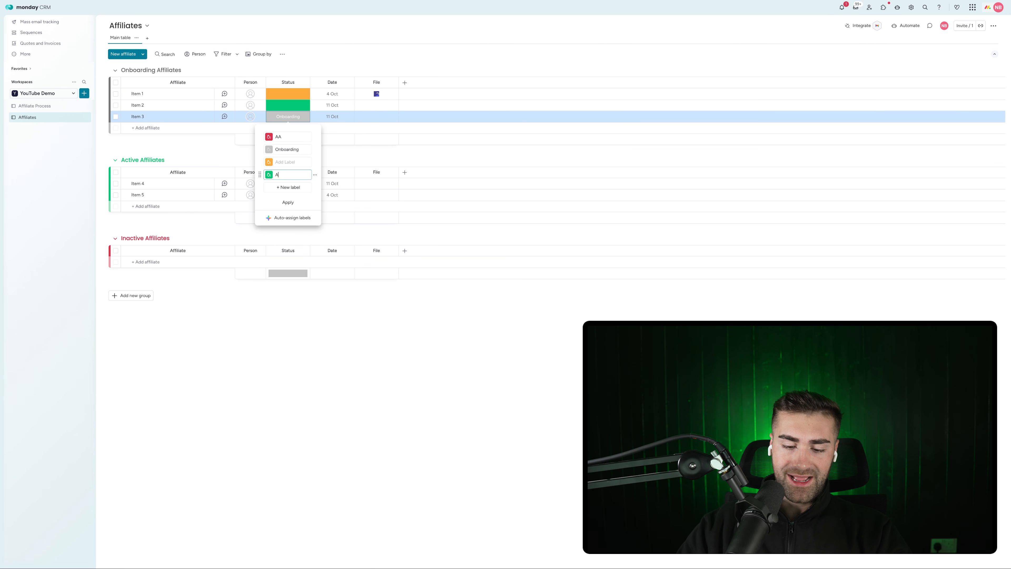
type("ctive")
Rename the AA label to Inactive, move it last, and delete the empty label
left_click(285, 137)
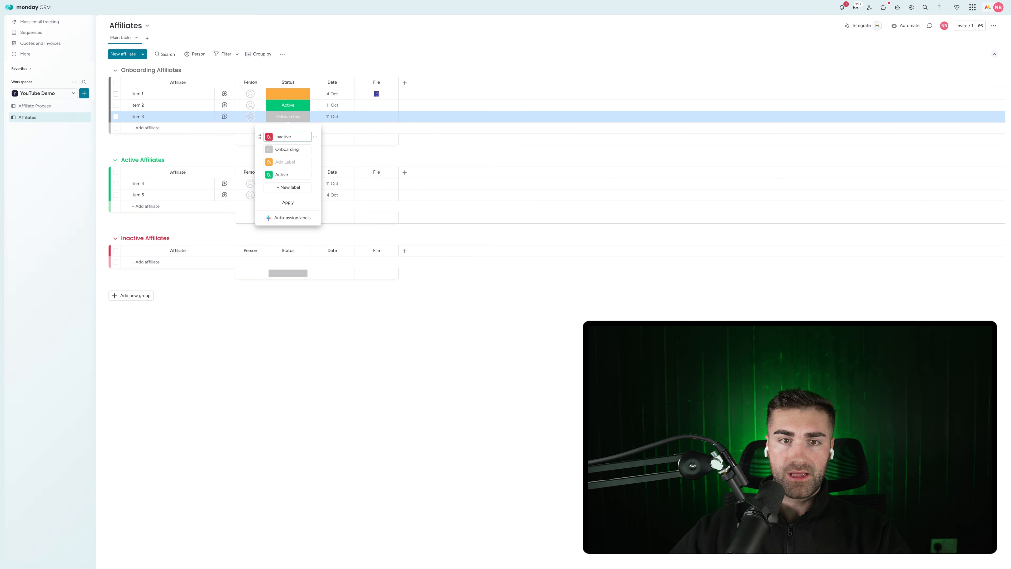
left_click_drag(260, 136, 266, 191)
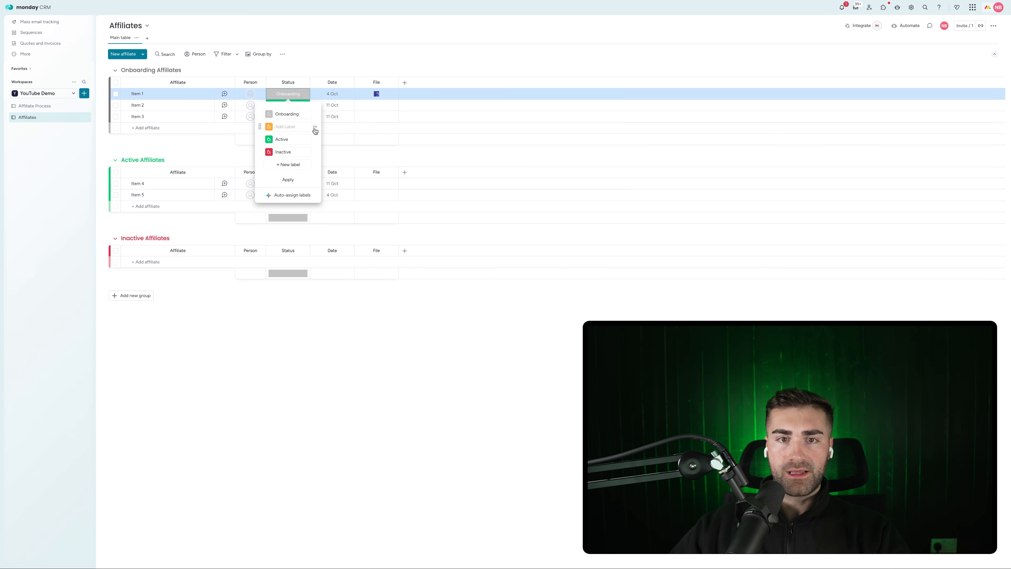
left_click(314, 128)
left_click(338, 152)
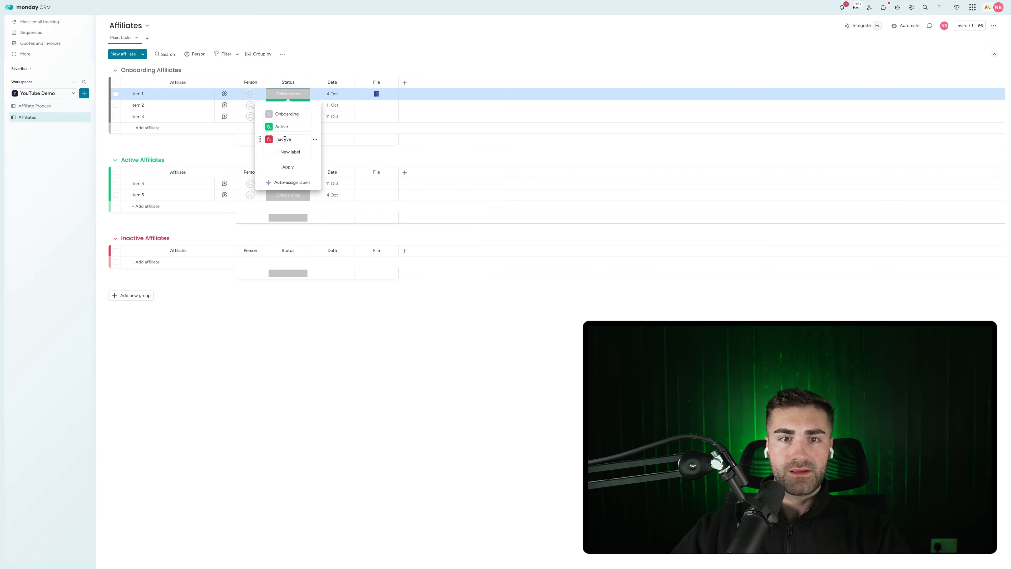
left_click(287, 167)
left_click(304, 82)
Hide the status column summary and rename the Date column to Date Created
mouse_move(350, 102)
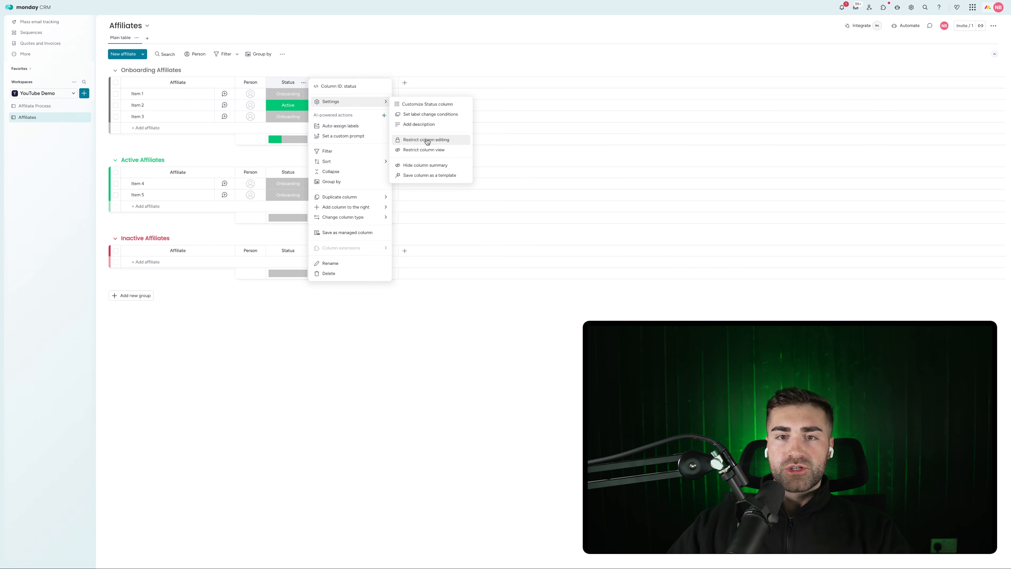
left_click(424, 166)
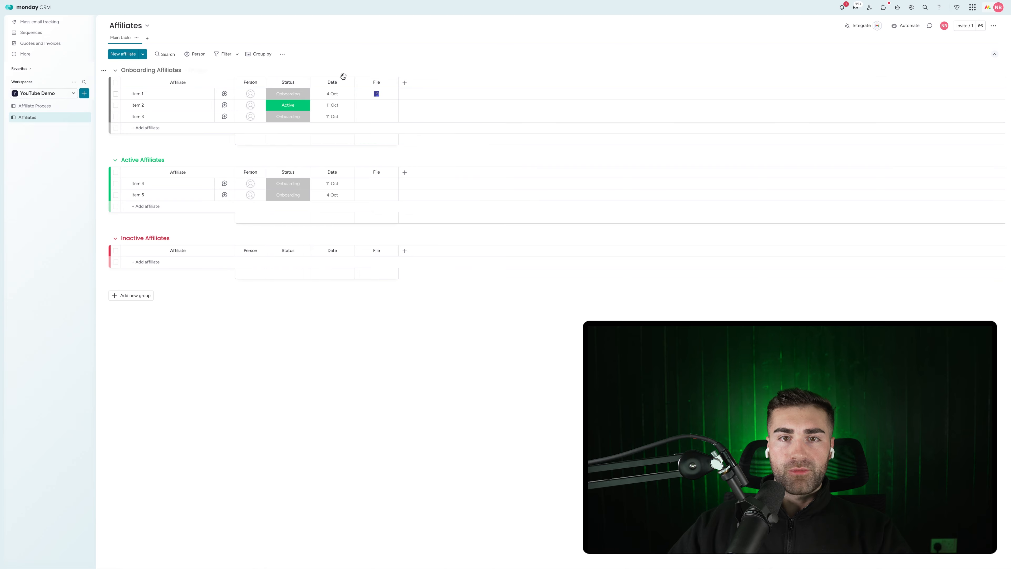
left_click(331, 82)
type("Created")
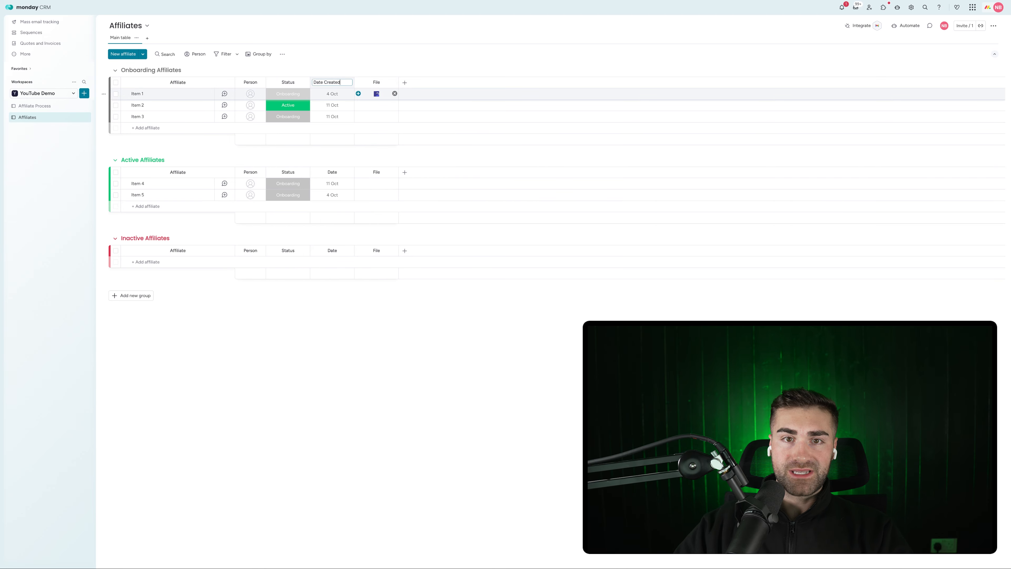
key("Return")
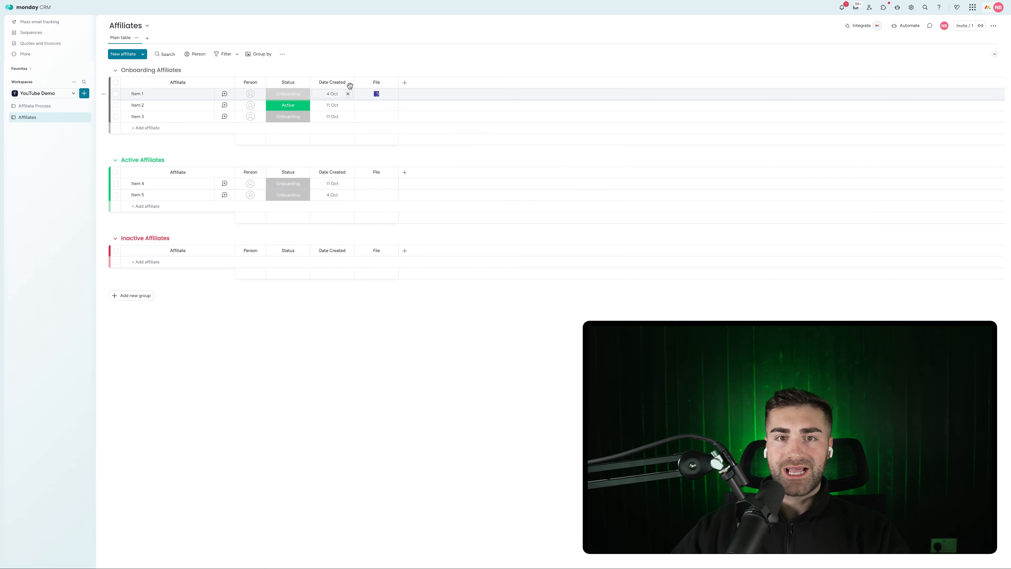
Restrict editing of Date Created and search 'date' to add another column
left_click(347, 82)
mouse_move(406, 102)
left_click(469, 155)
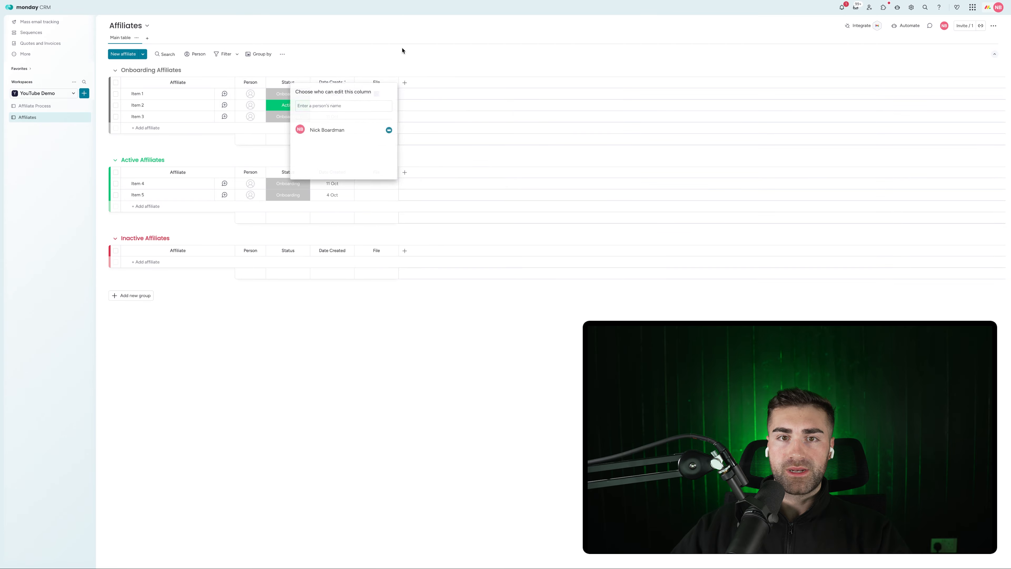
left_click(402, 50)
left_click(405, 83)
type("date")
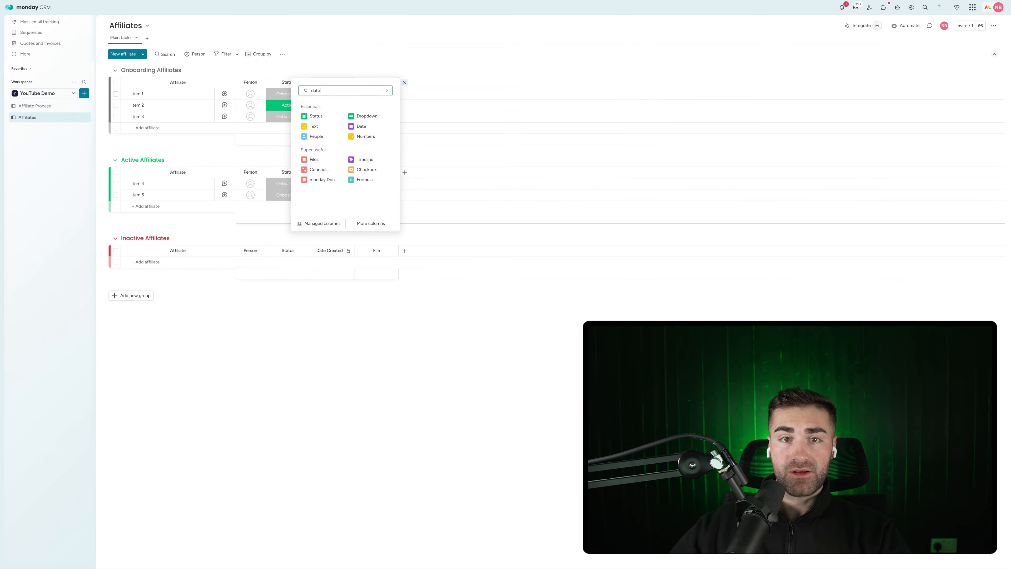
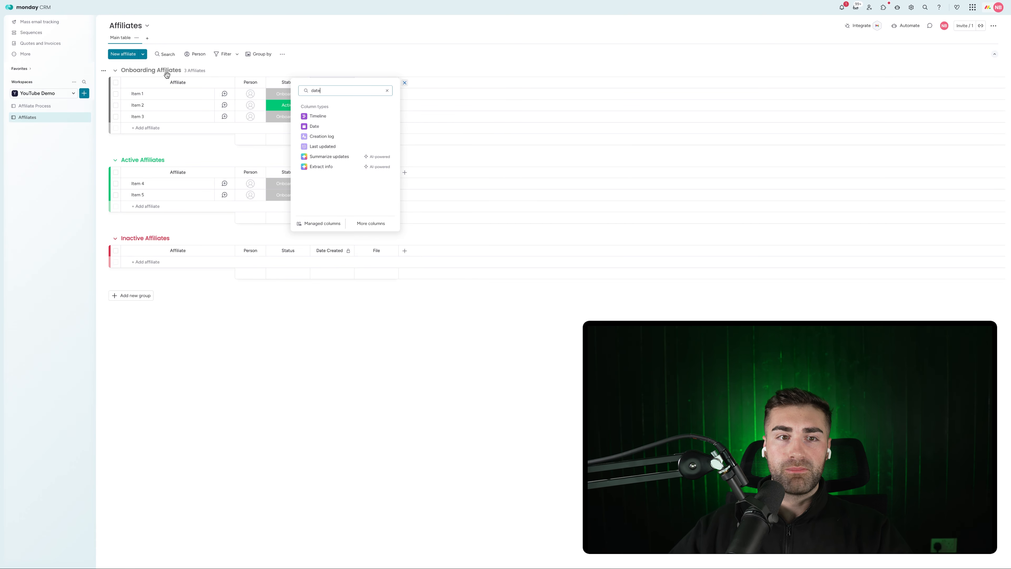
Add a Date column named Date Active
left_click(343, 127)
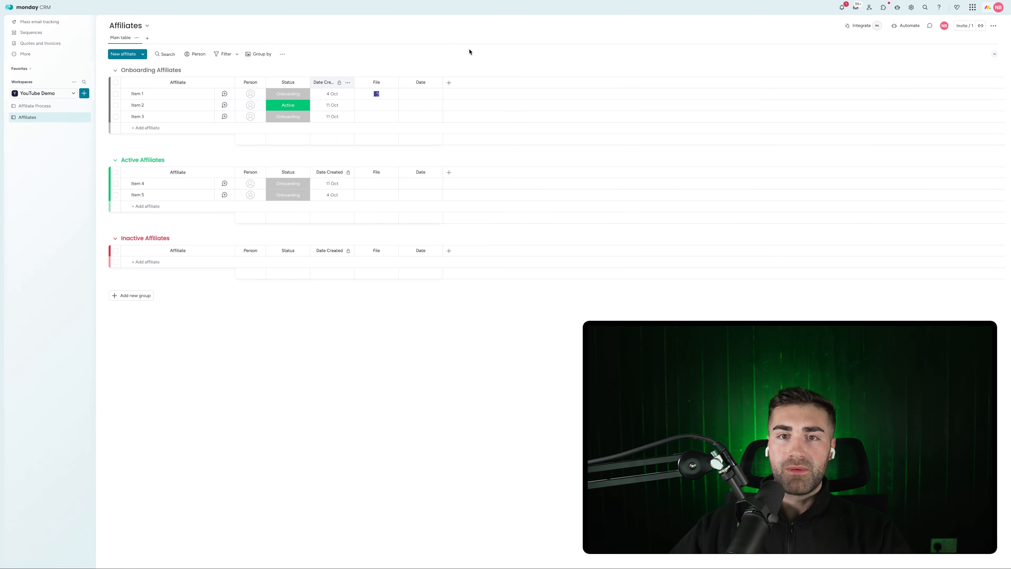
left_click(421, 83)
type("A")
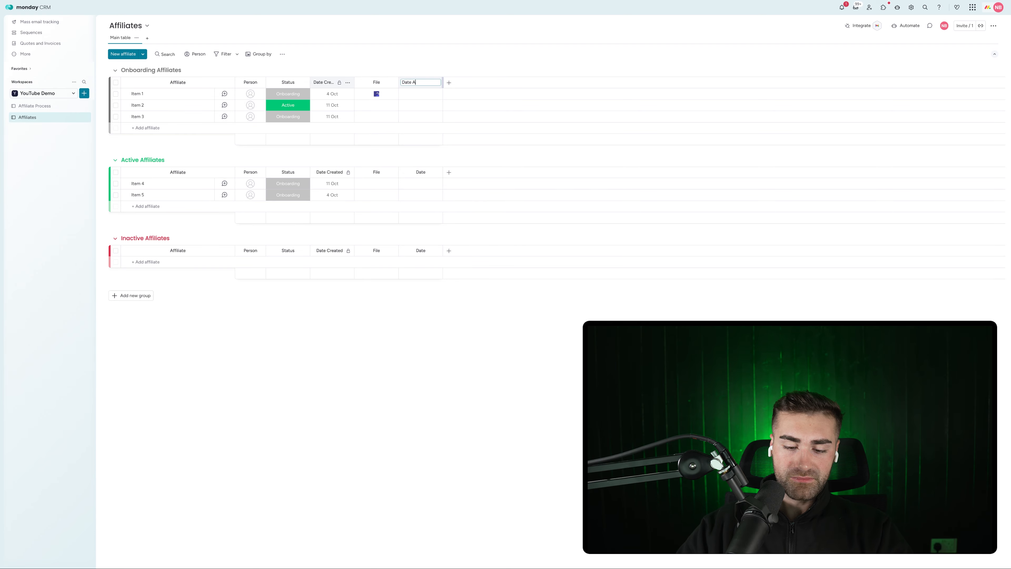
type("ctive")
key("Return")
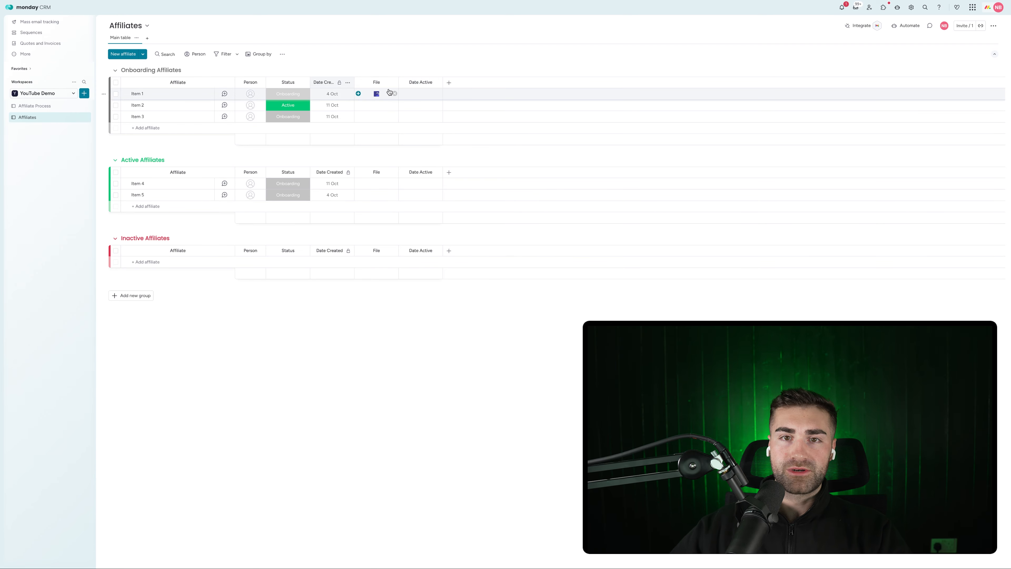
Move Date Active beside Date Created and move the File column ahead of Date Created
left_click_drag(402, 82, 382, 80)
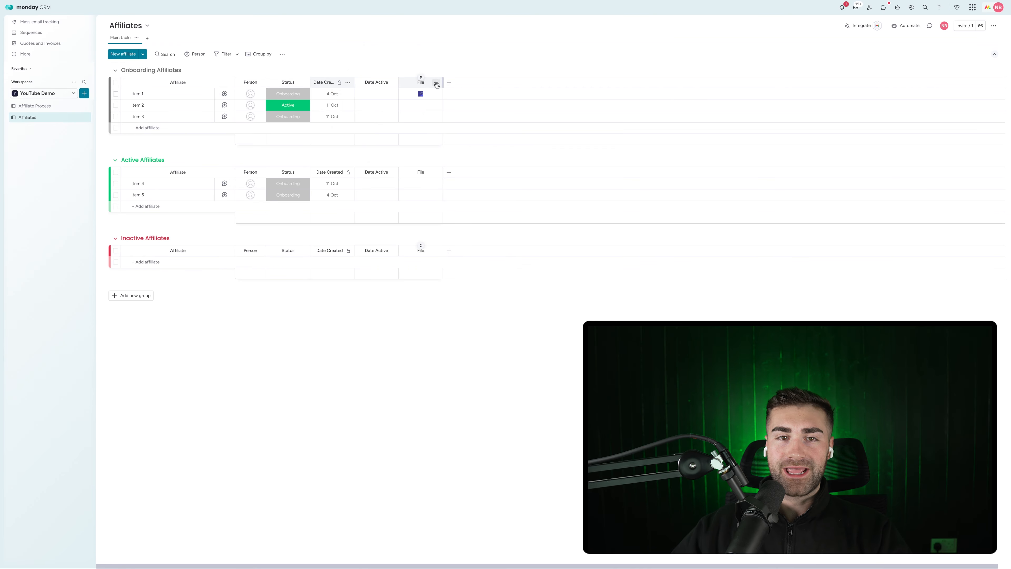
left_click(437, 83)
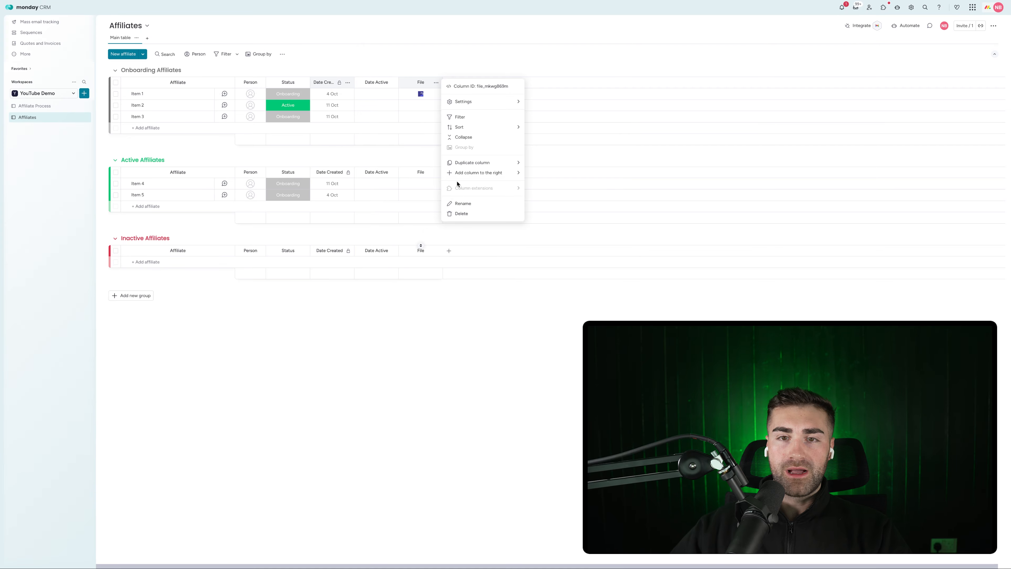
left_click_drag(415, 82, 346, 80)
left_click(449, 82)
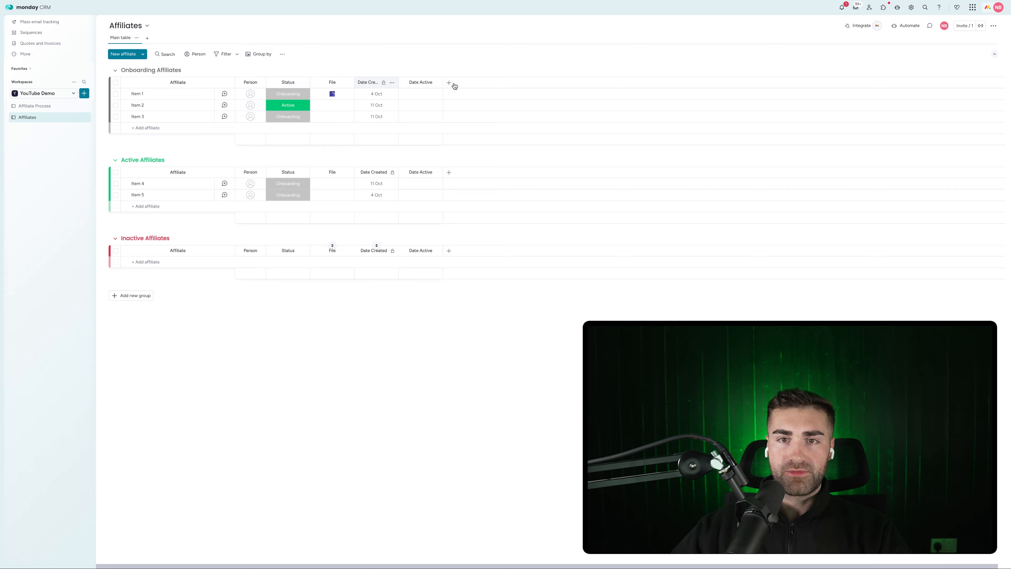
Add a second Date column named Date Inactive
left_click(449, 82)
type("date")
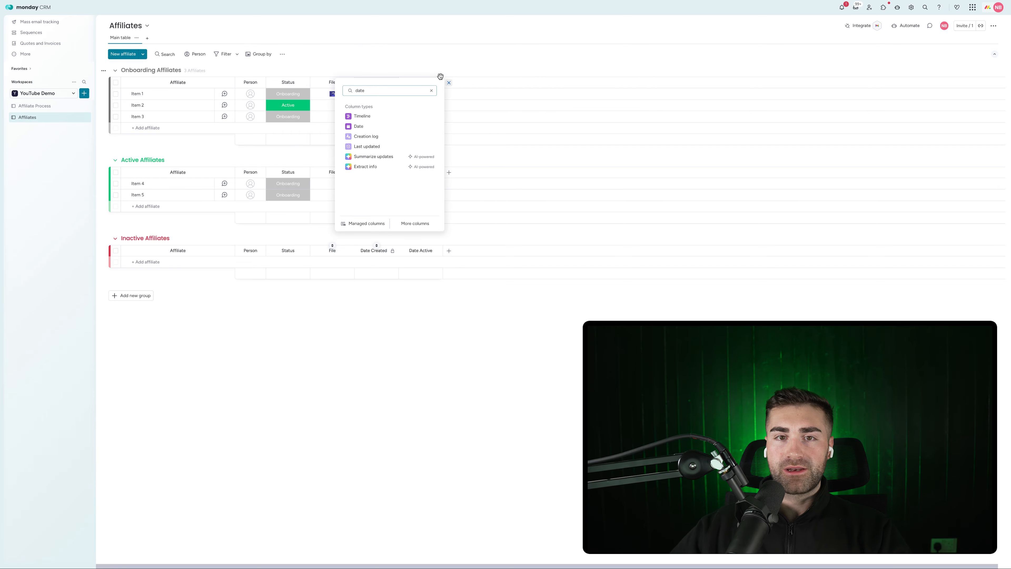
left_click(358, 126)
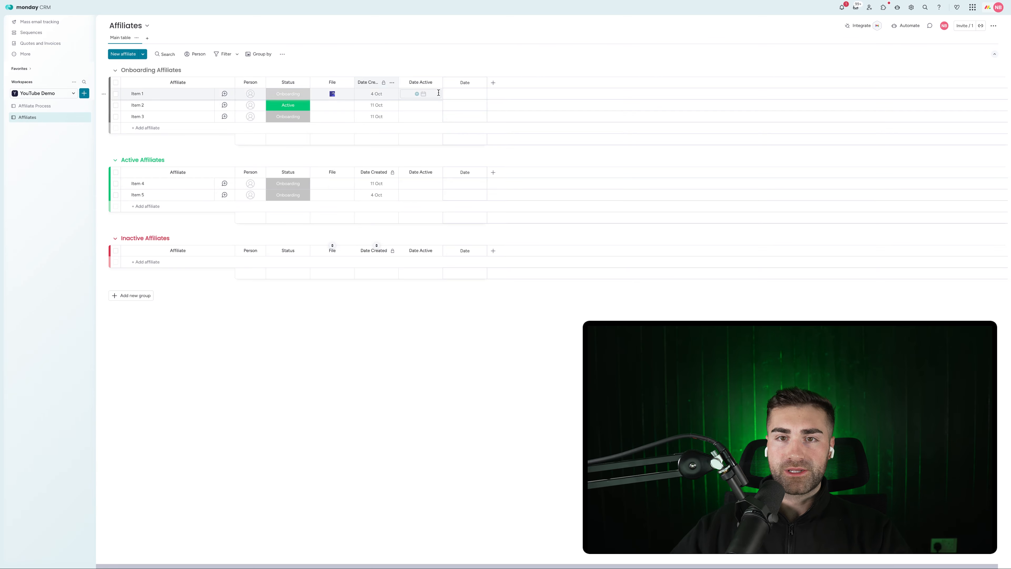
left_click(467, 82)
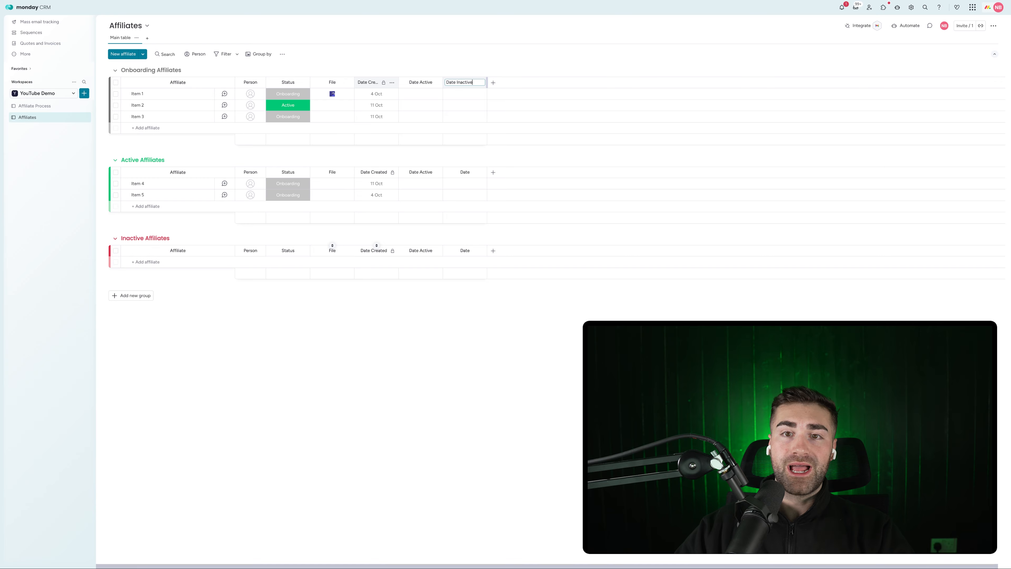
type("Inactive")
key("Return")
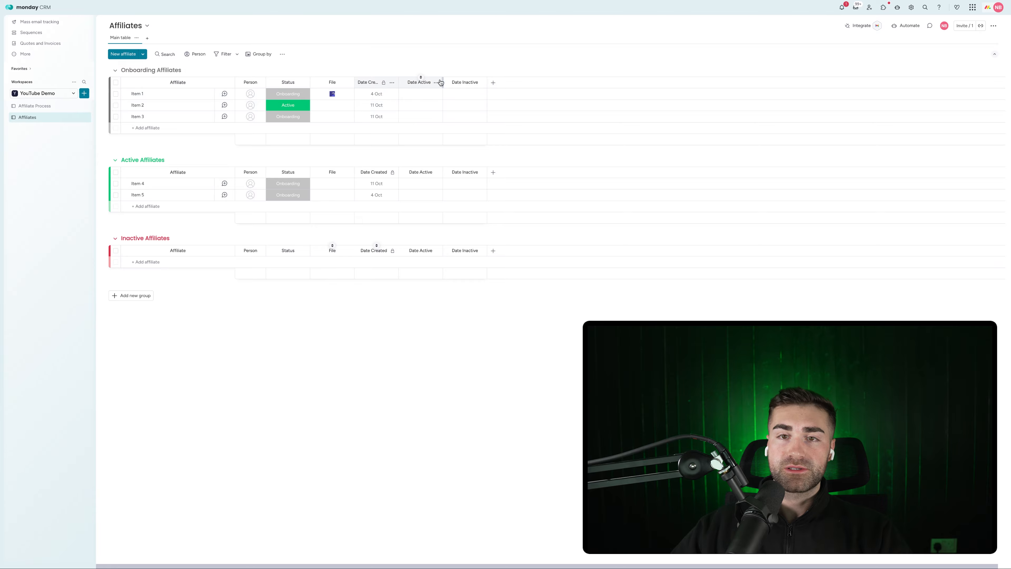
Add a Formula column whose AI-generated formula gives days between Date Created and Date Active
left_click(493, 82)
type("form")
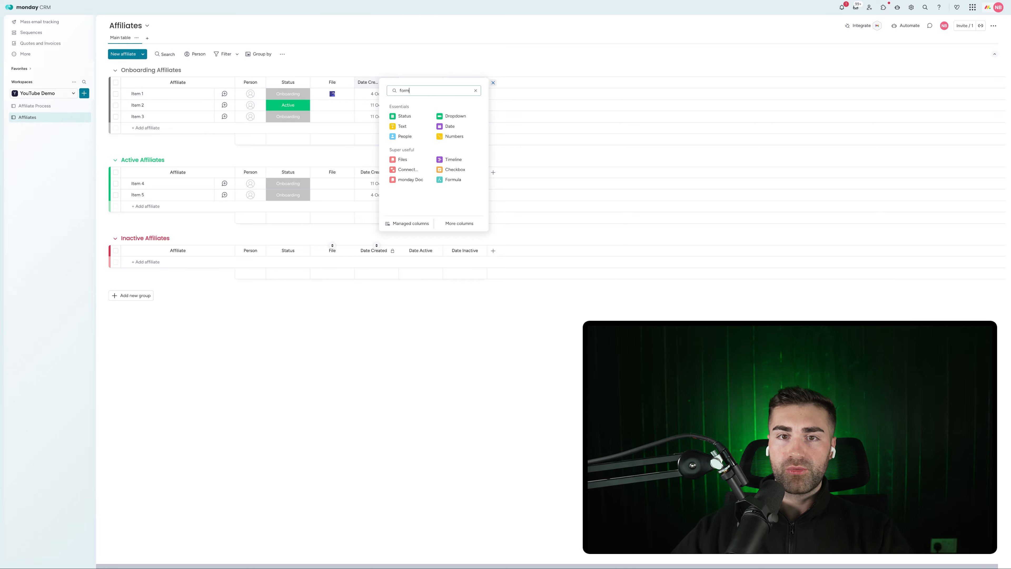
left_click(445, 147)
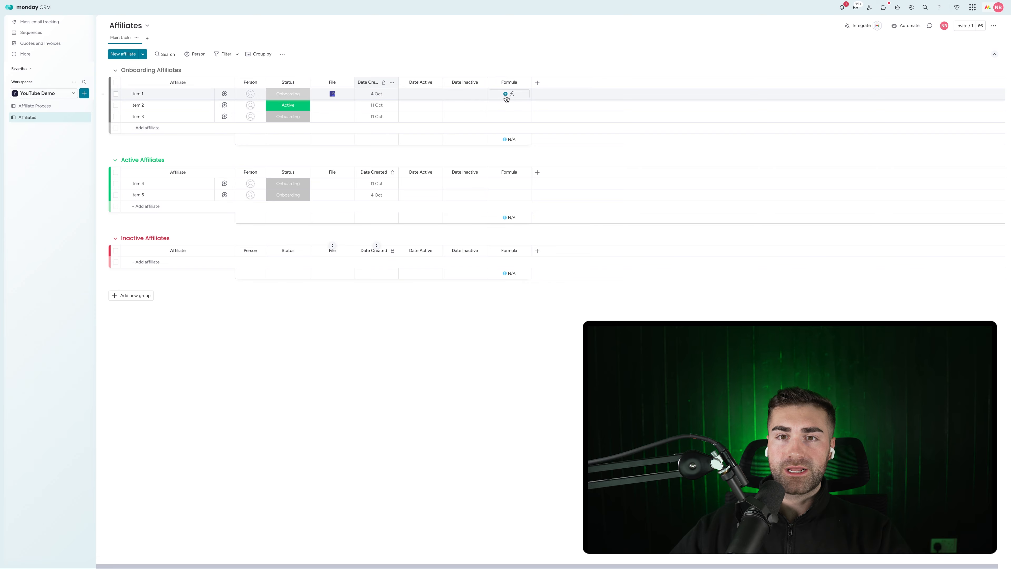
left_click(506, 96)
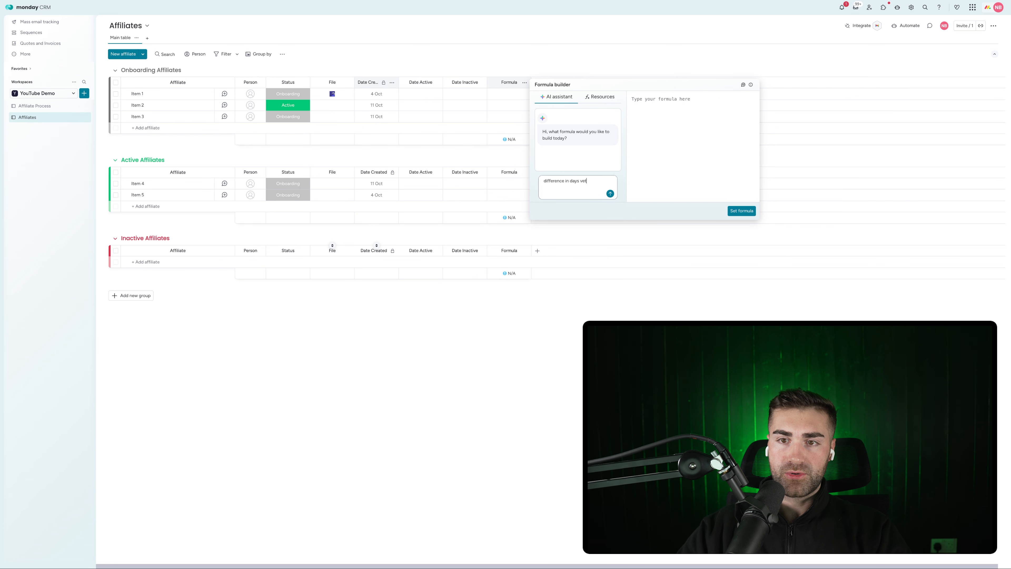
type("created")
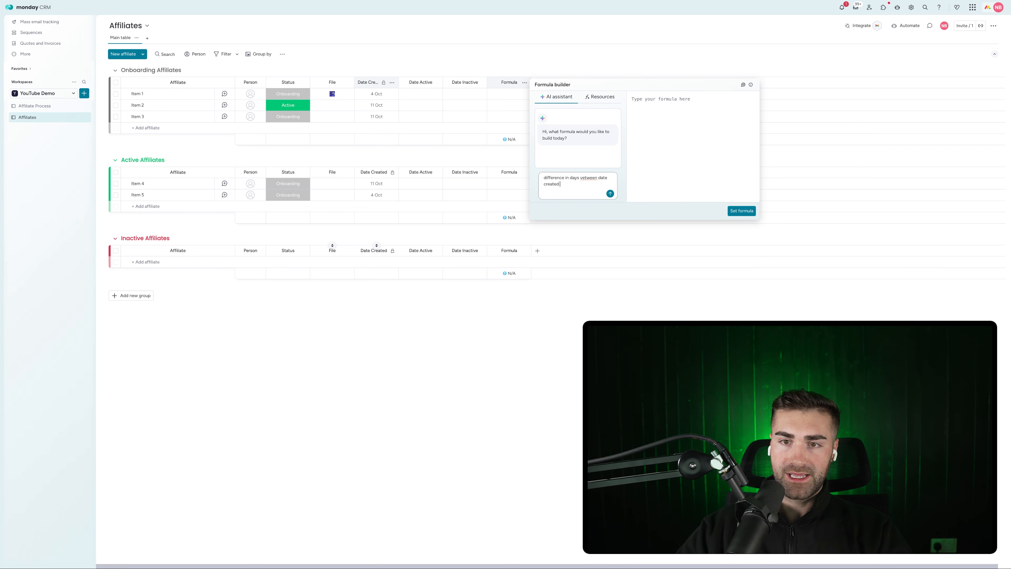
type(" and date active")
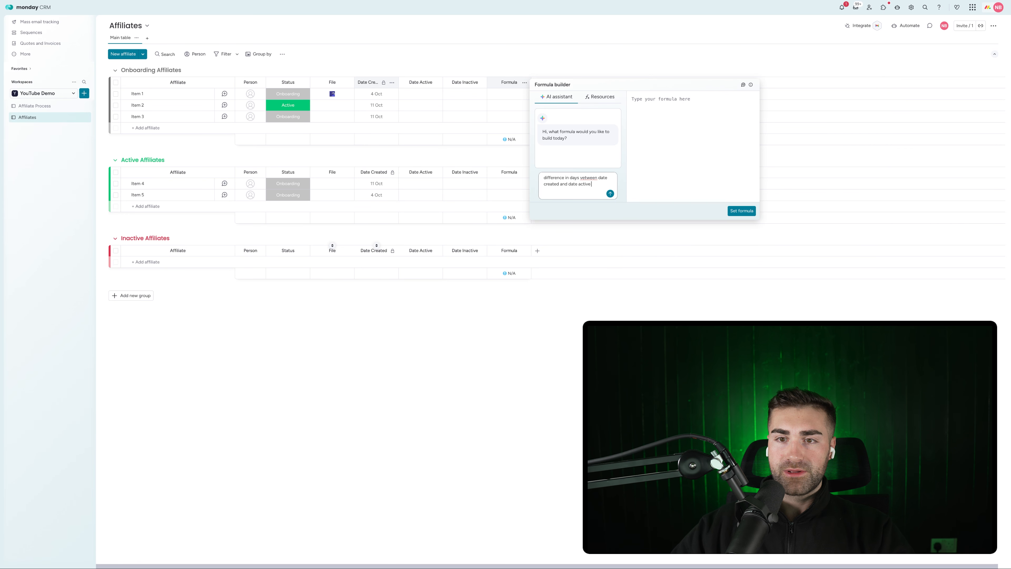
key("Return")
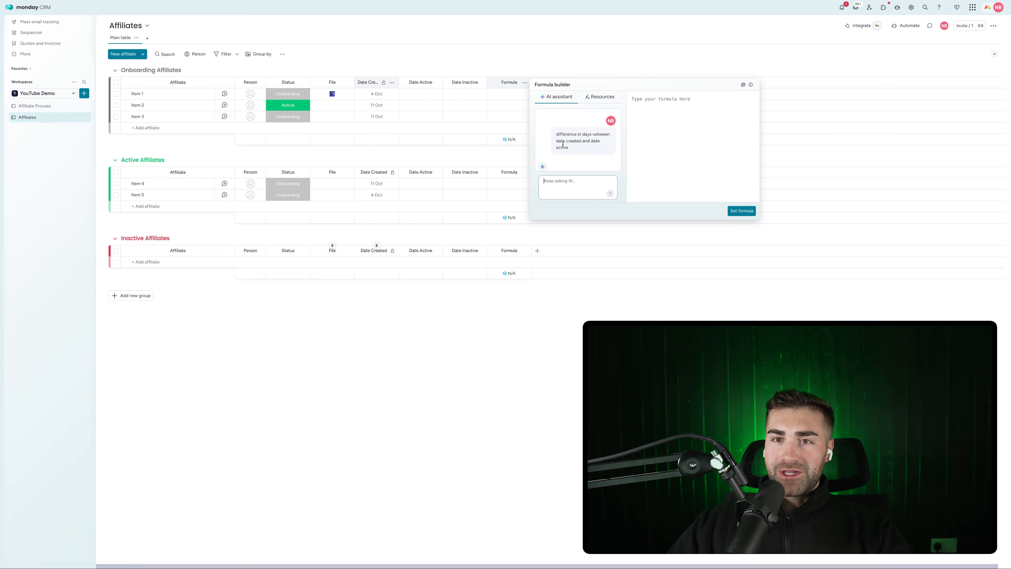
left_click(741, 210)
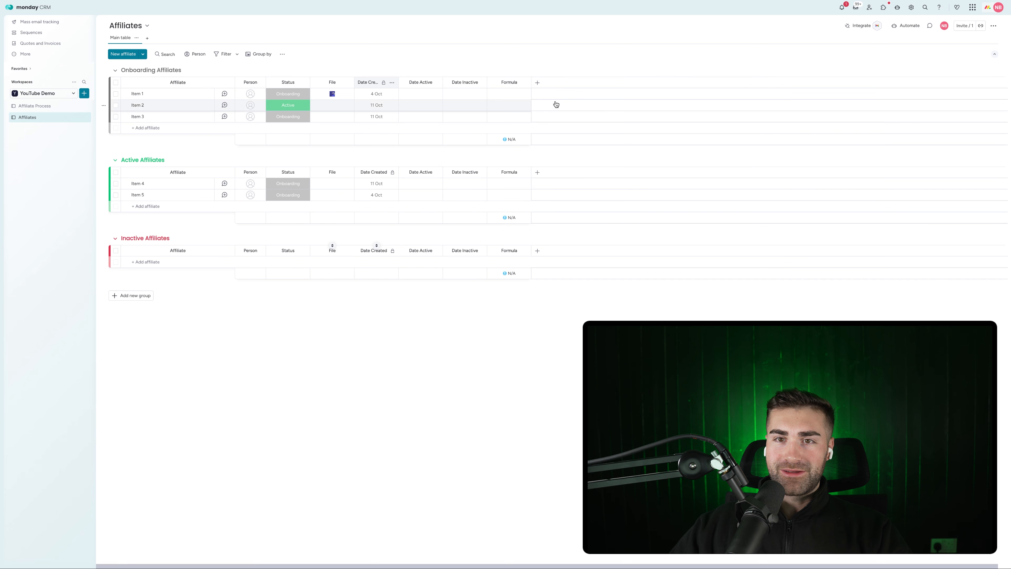
Rename the formula column TTA, hide its summary and restrict its editing
left_click(501, 82)
type("TTA")
key("Return")
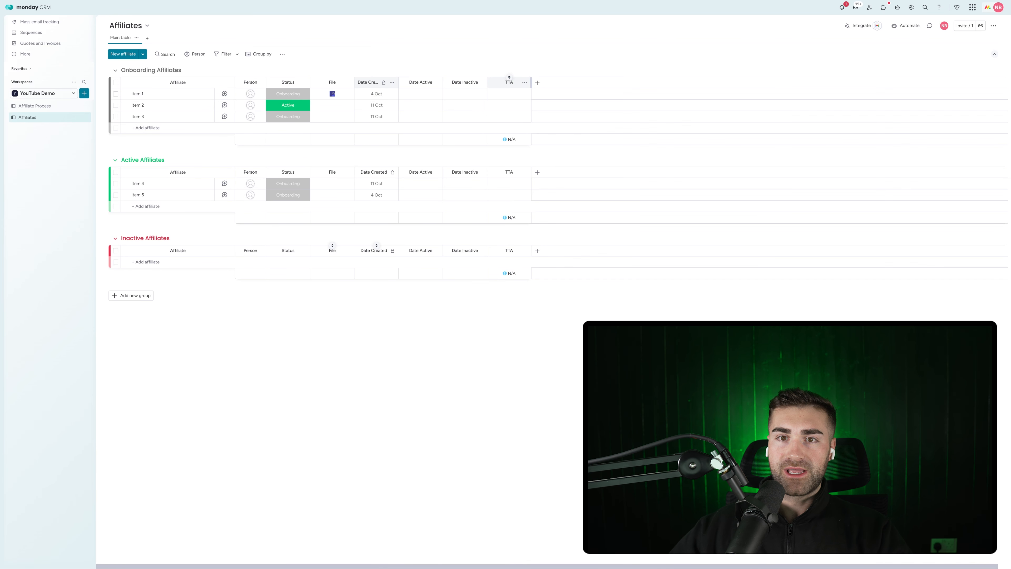
left_click(524, 82)
mouse_move(560, 105)
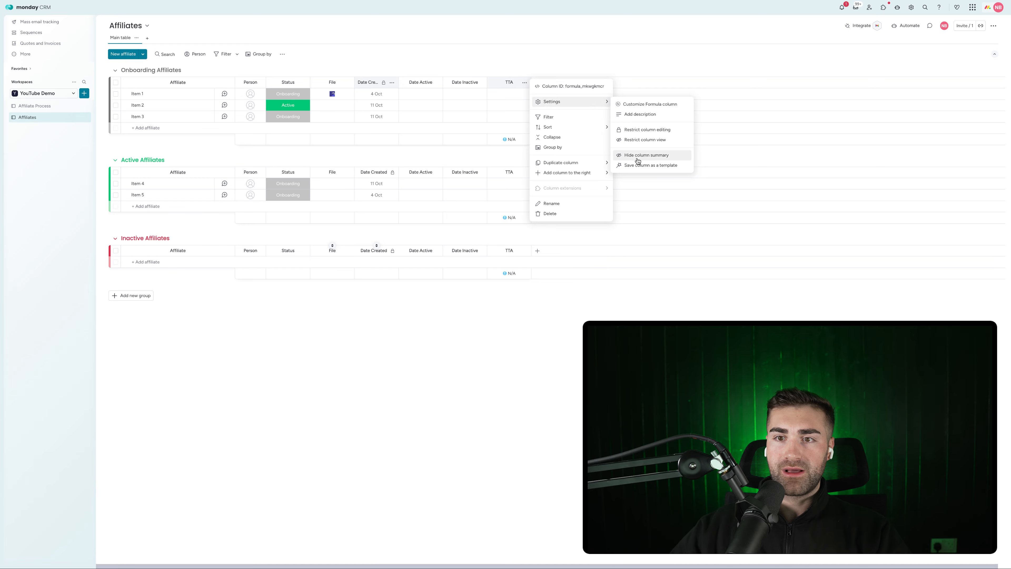
left_click(637, 159)
left_click(524, 82)
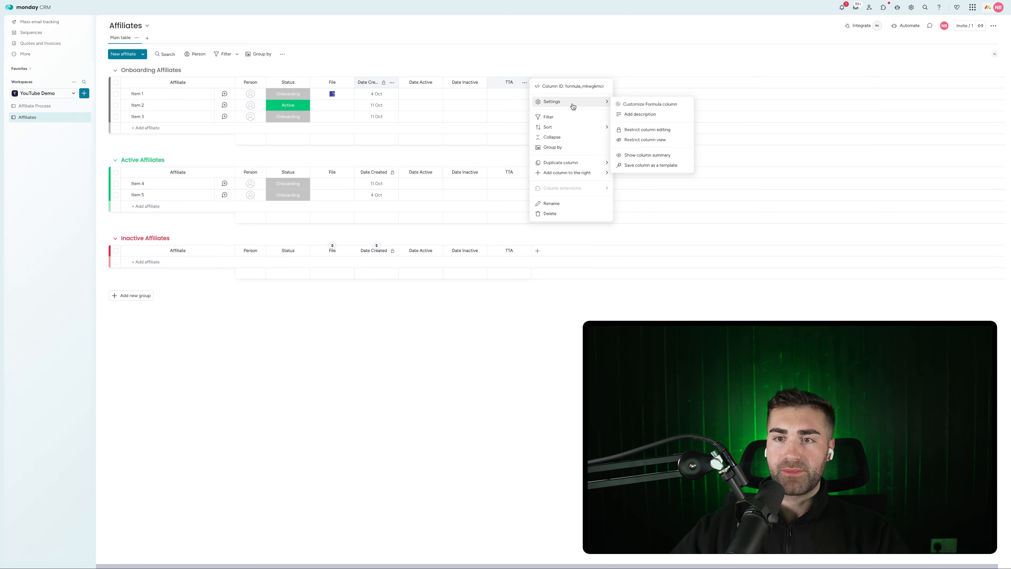
left_click(649, 130)
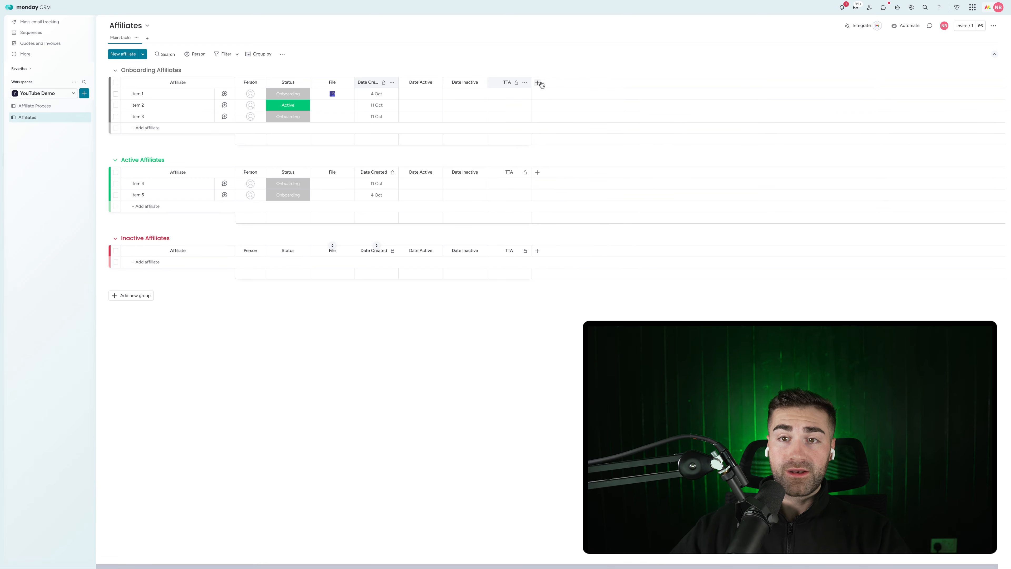
Add another Formula column set by AI to DAYS({Date Inactive}, {Date Active})
left_click(541, 84)
type("form")
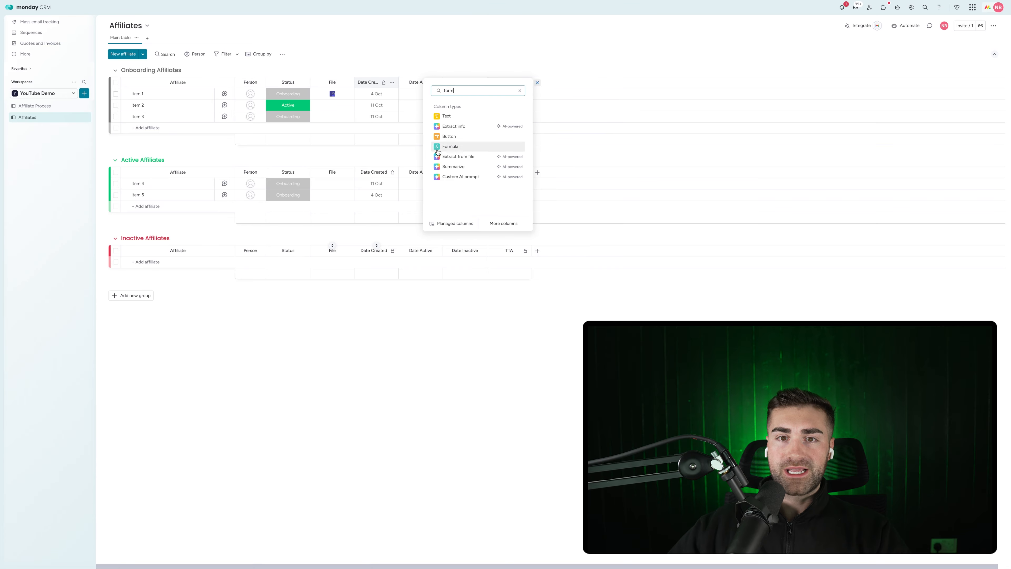
left_click(450, 146)
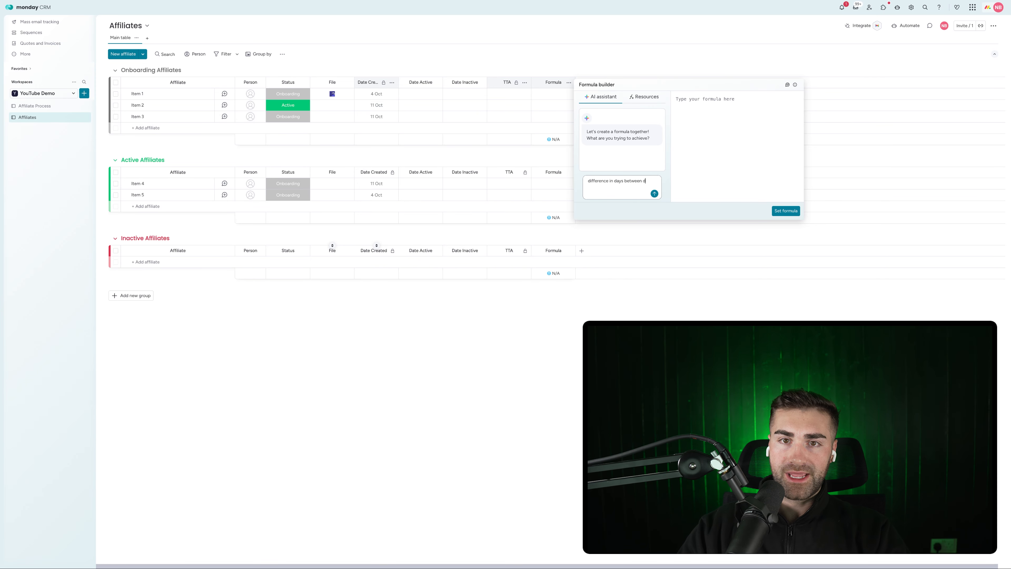
type("active and da")
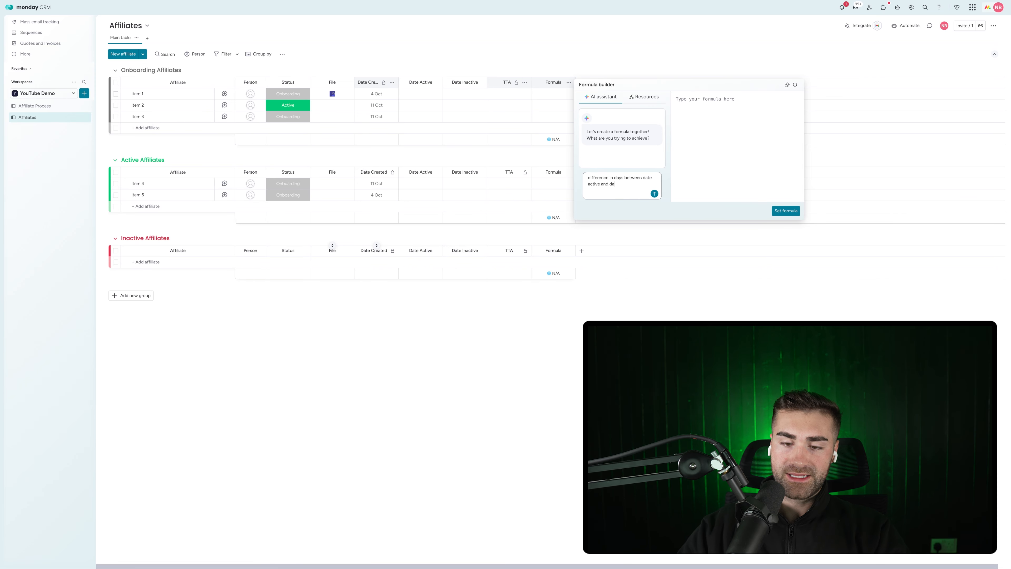
type("te inactive")
key("Return")
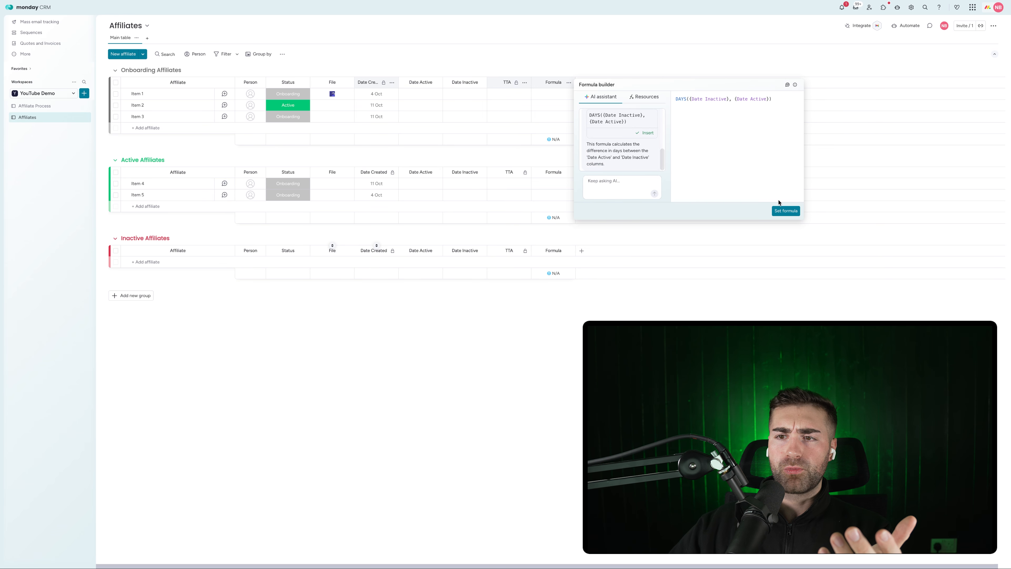
left_click(784, 210)
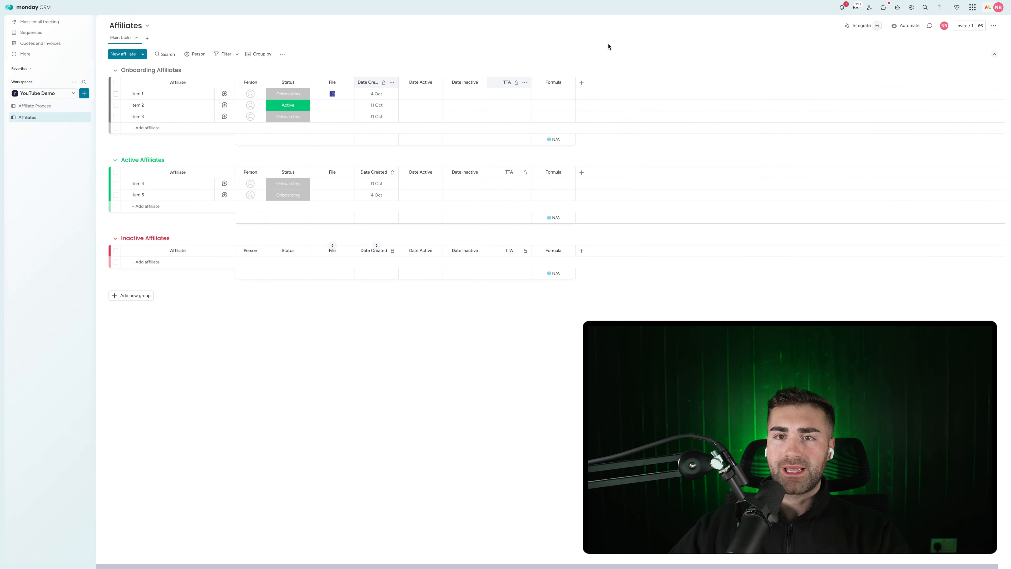
Name the new formula column TTI, hide its summary and restrict its editing
double_click(555, 83)
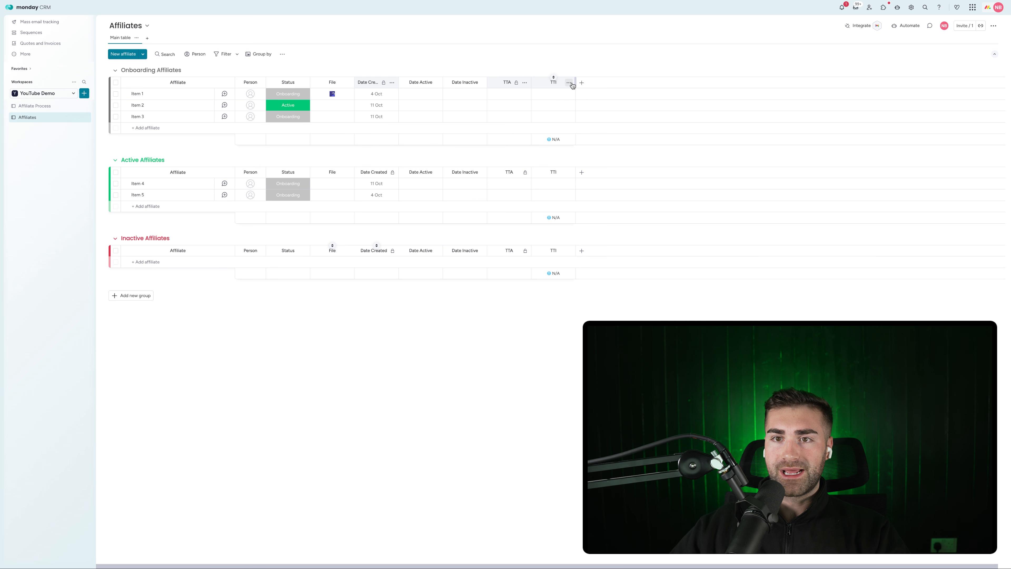
left_click(569, 82)
mouse_move(613, 102)
left_click(671, 155)
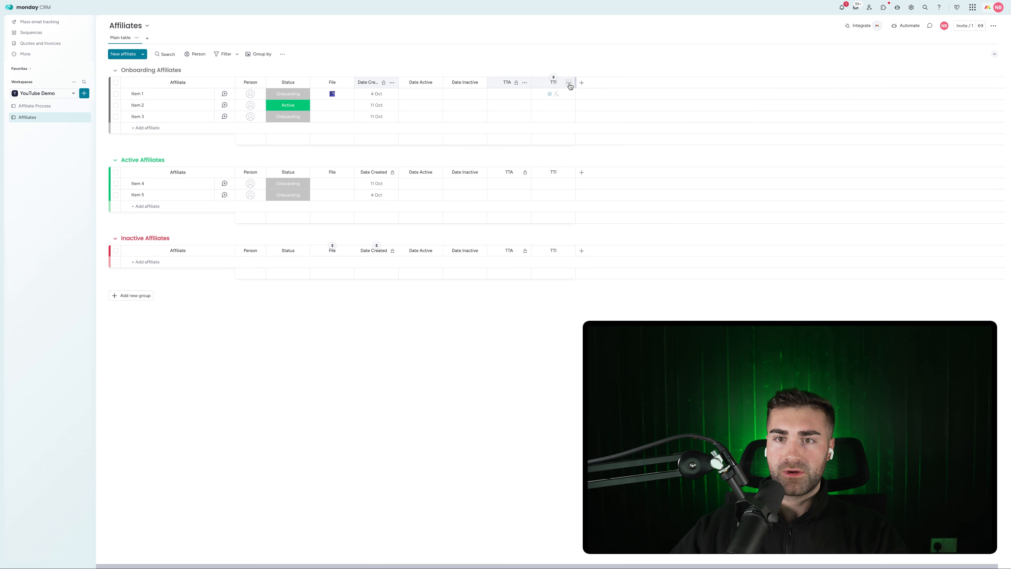
left_click(568, 83)
left_click(693, 130)
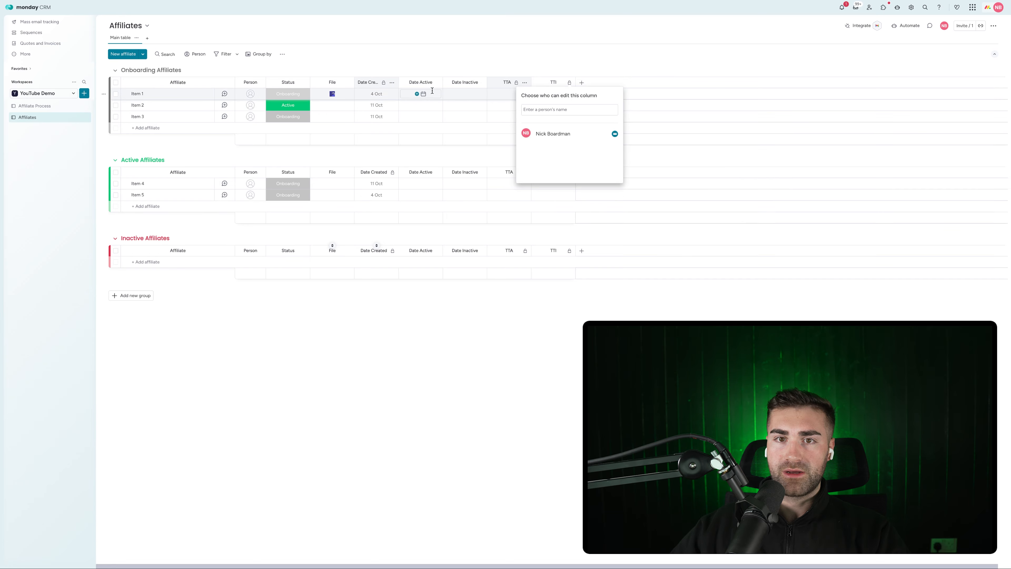
Restrict editing of the Date Active and Date Inactive columns
left_click(436, 82)
mouse_move(466, 102)
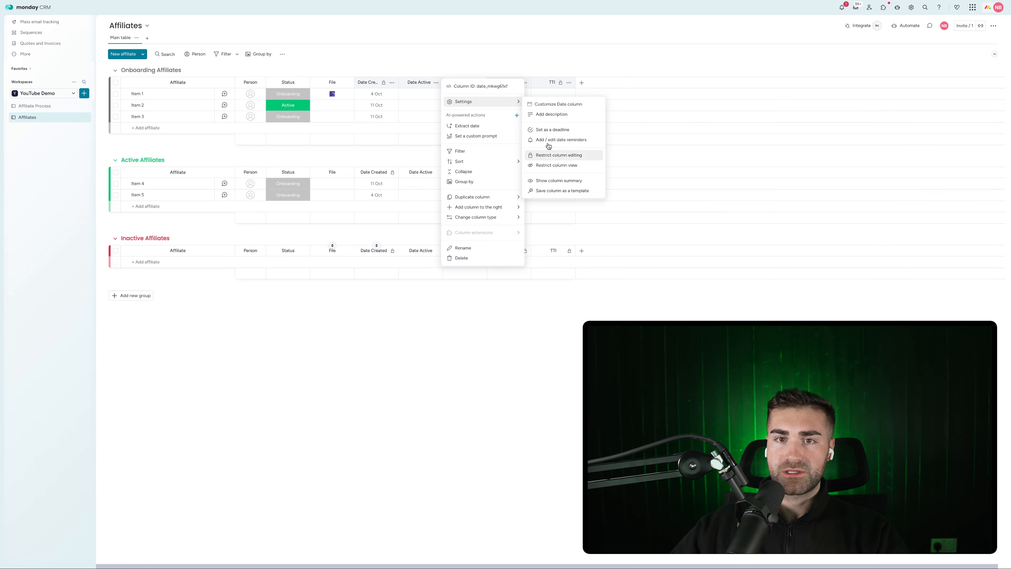
left_click(558, 156)
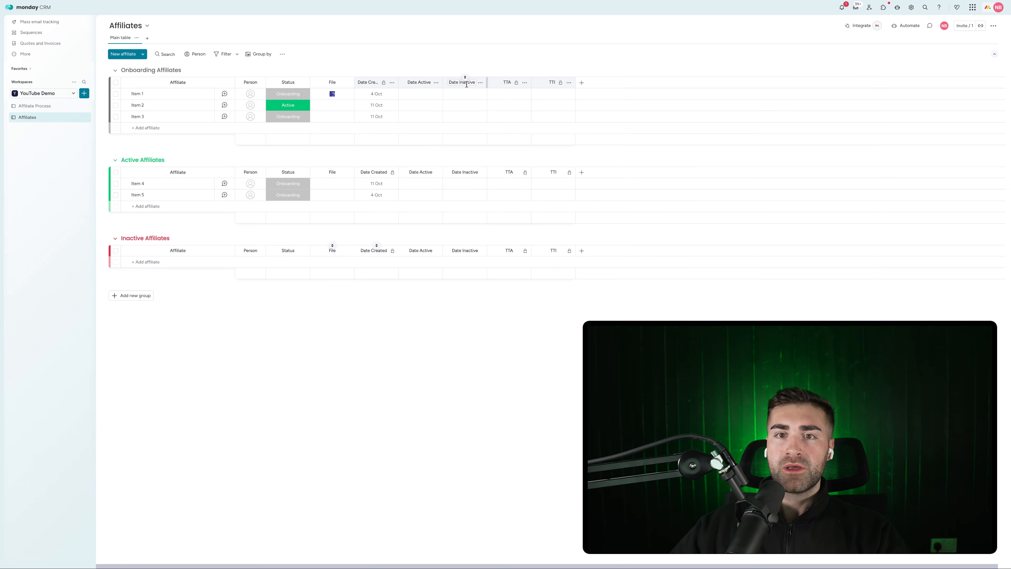
left_click(480, 82)
mouse_move(525, 103)
left_click(631, 154)
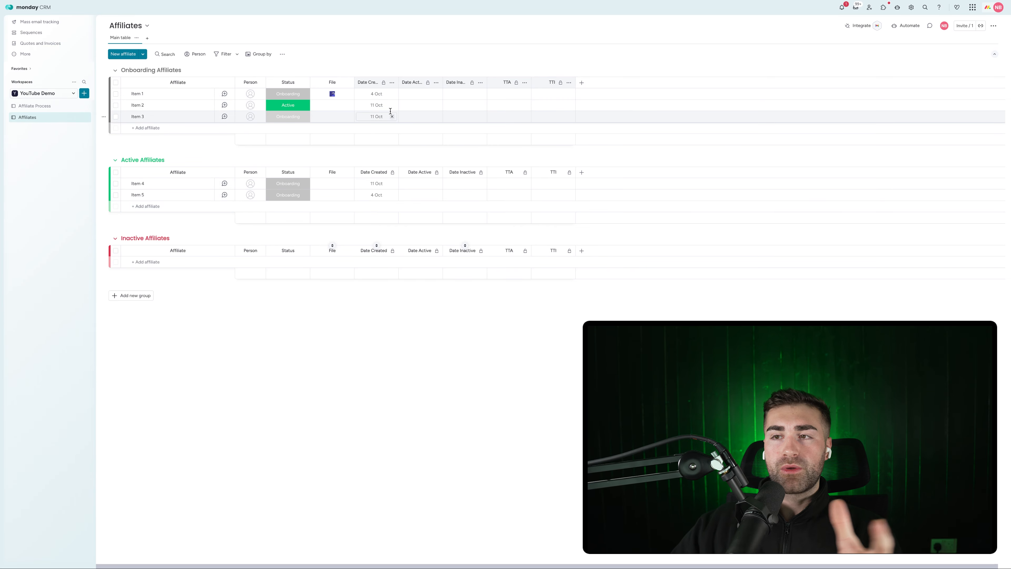
Create an automation: when Status changes to Onboarding, move the item to a group
left_click(904, 26)
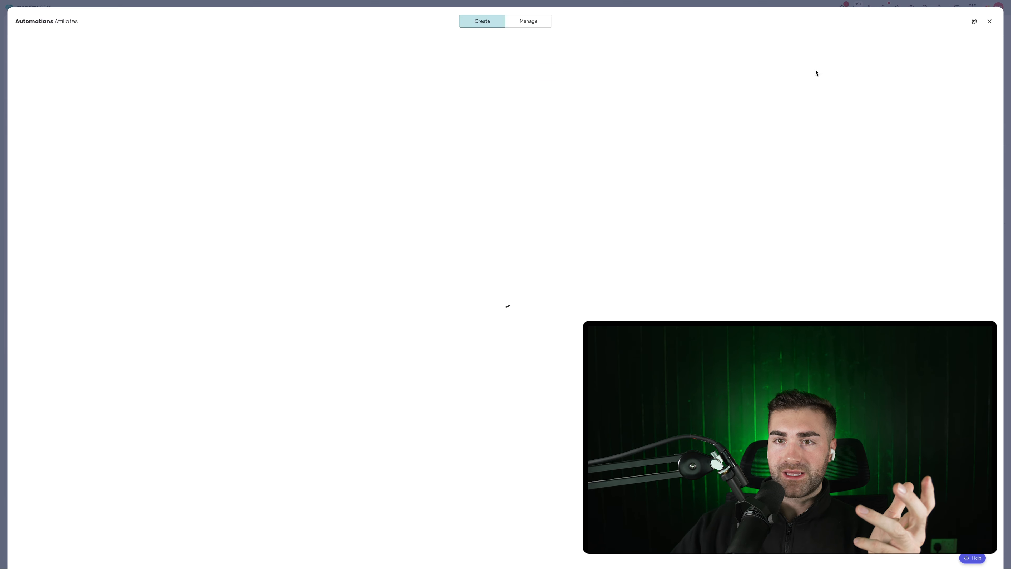
left_click(520, 25)
left_click(954, 50)
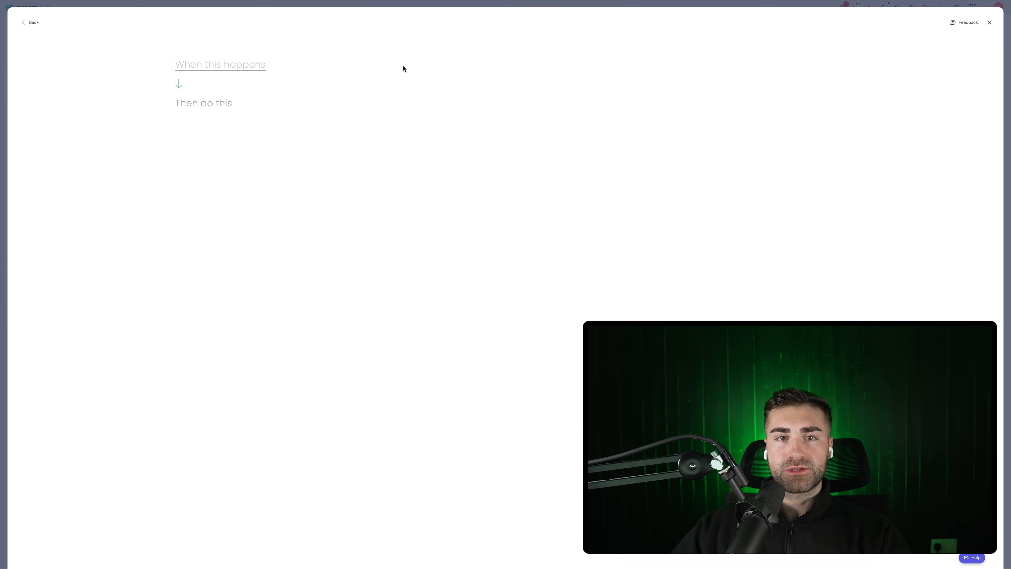
left_click(264, 63)
left_click(233, 99)
left_click(257, 65)
left_click(258, 88)
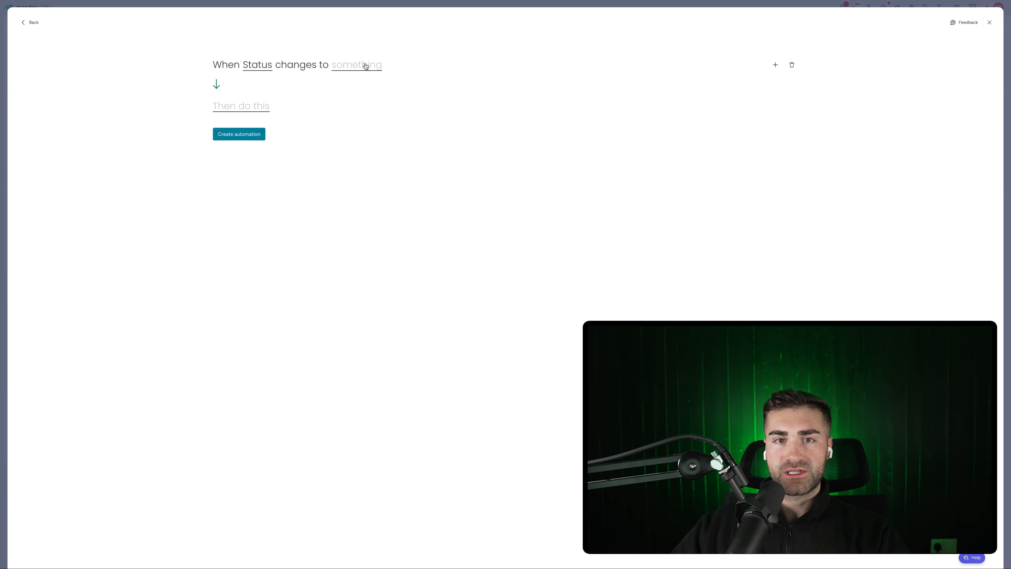
left_click(363, 65)
left_click(350, 103)
left_click(245, 107)
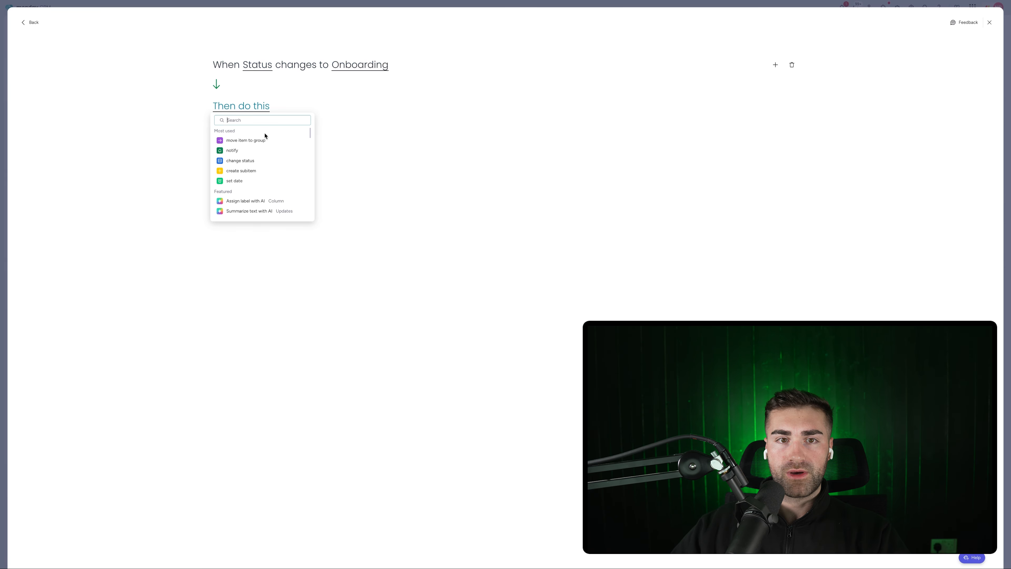
left_click(262, 138)
left_click(324, 107)
left_click(326, 143)
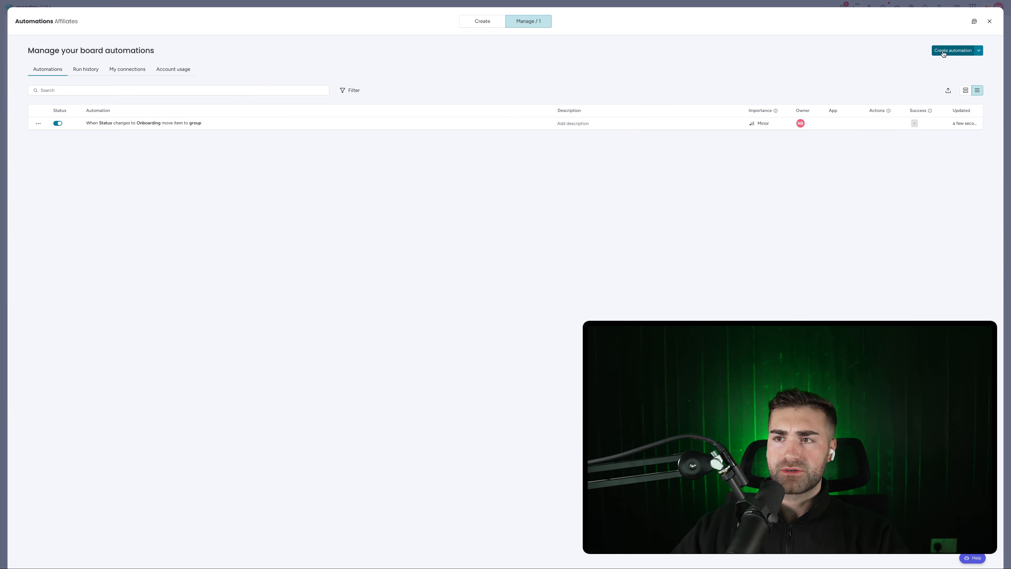
Start an automation: when Status changes to Active, move the item to a group
left_click(943, 51)
left_click(296, 69)
left_click(262, 70)
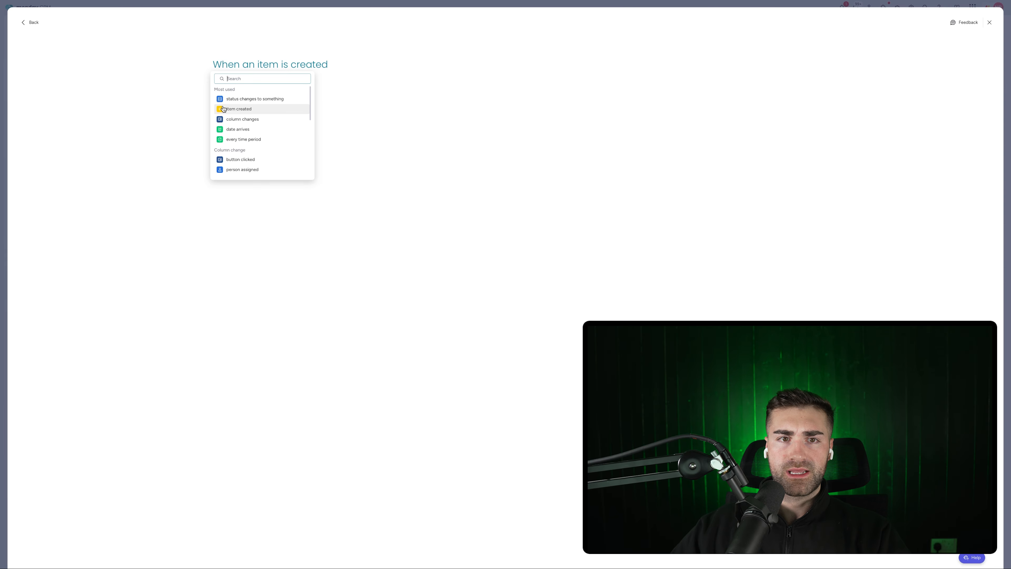
left_click(229, 99)
left_click(250, 69)
left_click(253, 90)
left_click(364, 64)
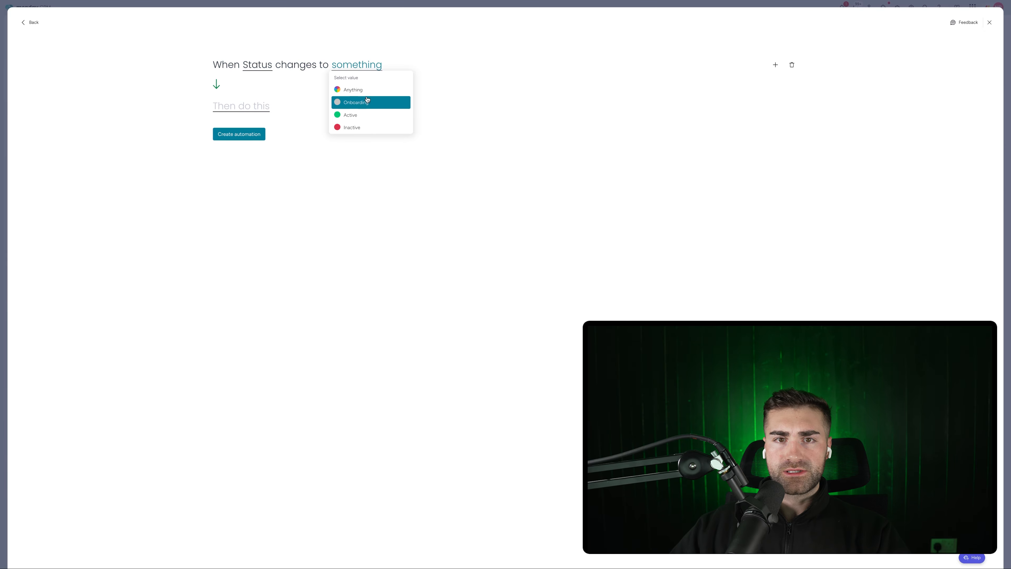
left_click(364, 113)
left_click(249, 112)
left_click(266, 138)
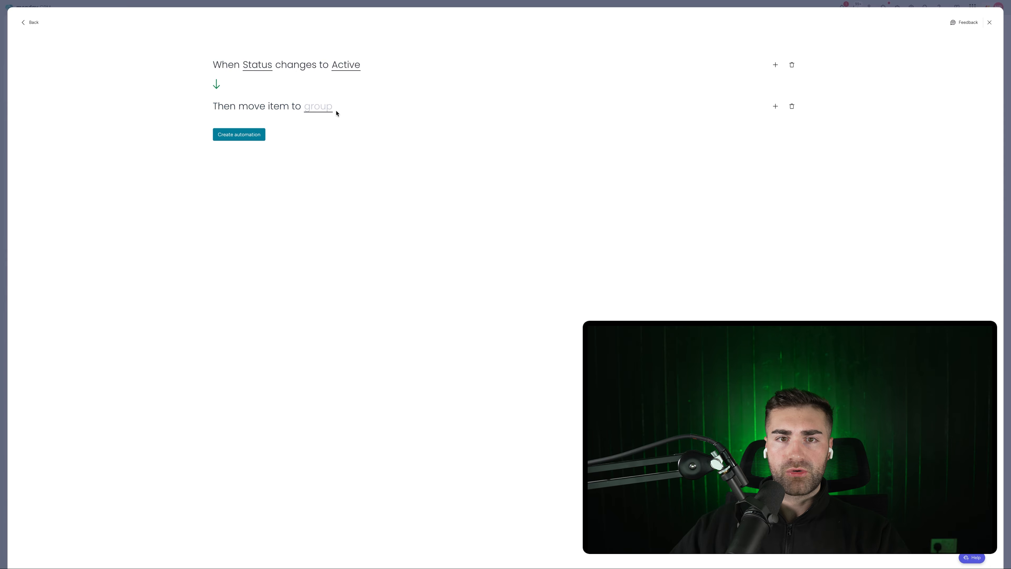
left_click(324, 109)
left_click(708, 109)
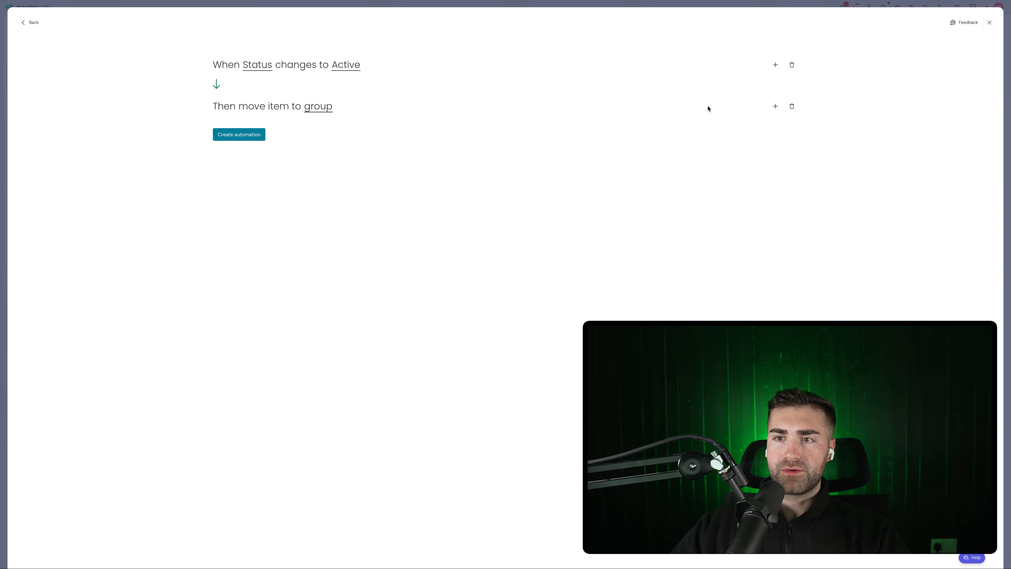
Add a second action setting Date Active to today and save the Active automation
left_click(776, 107)
type("set date")
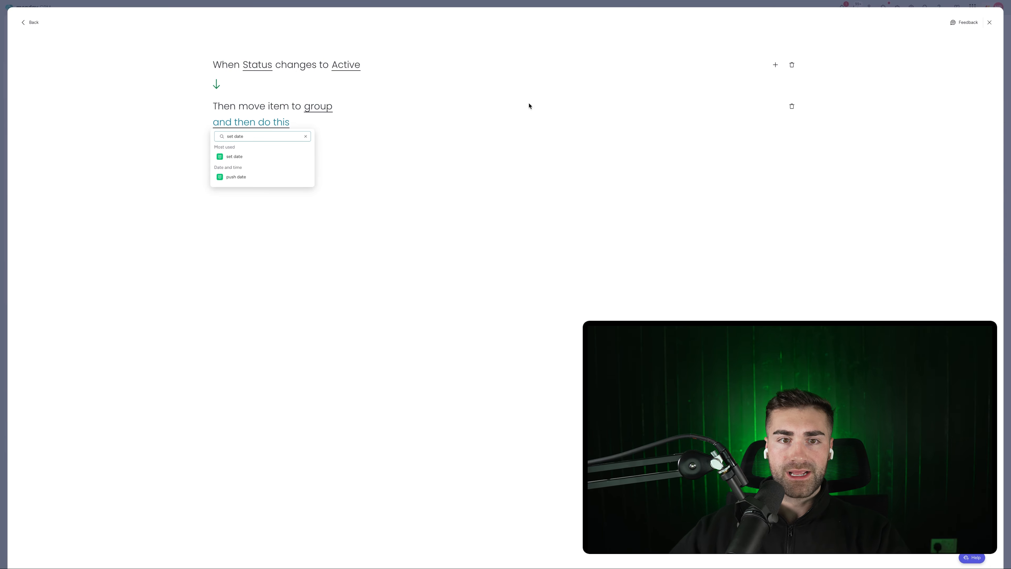
left_click(238, 157)
left_click(289, 127)
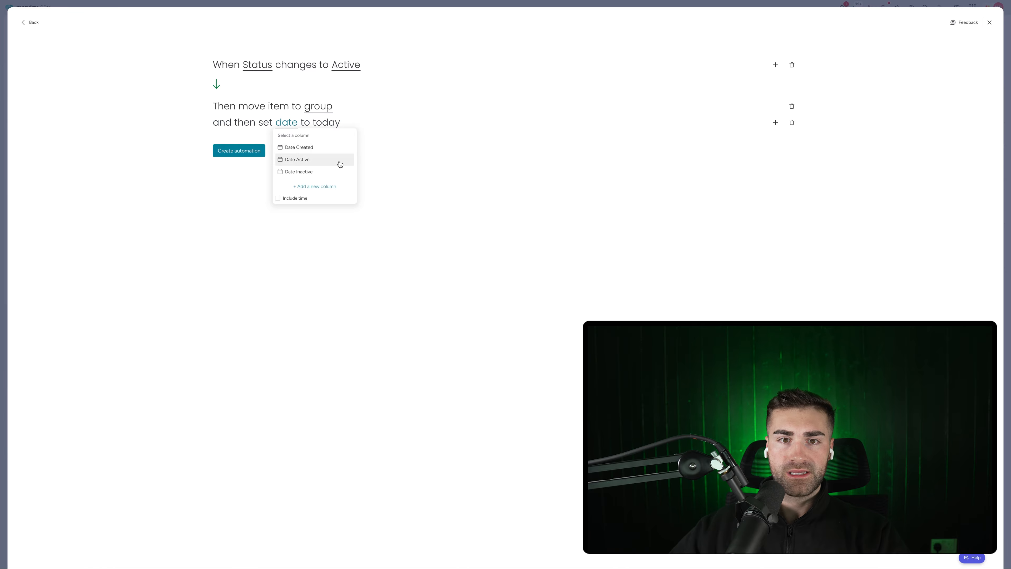
left_click(327, 165)
left_click(225, 155)
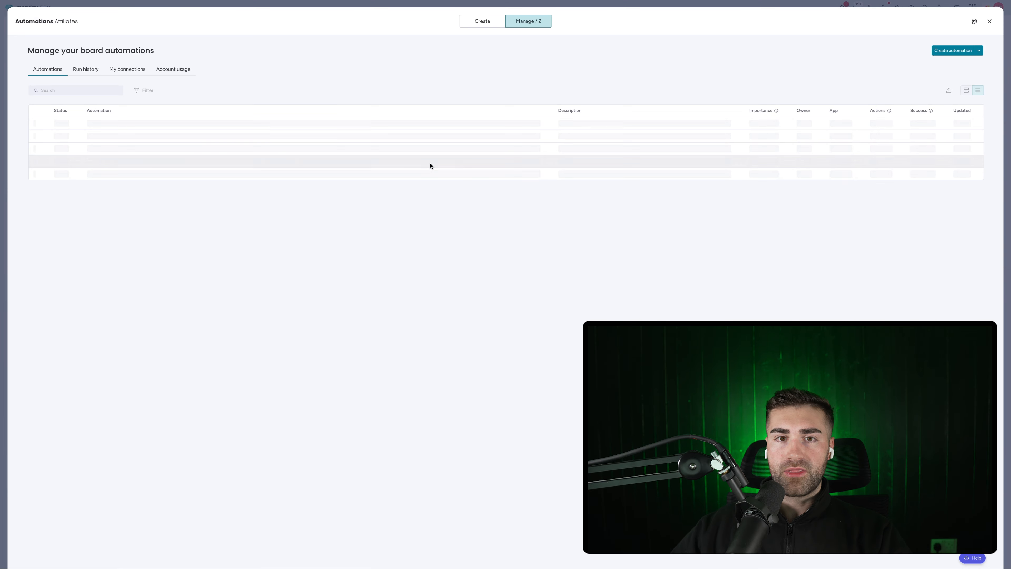
Start an automation: when Status changes to Inactive, move the item to a group
left_click(949, 55)
left_click(266, 67)
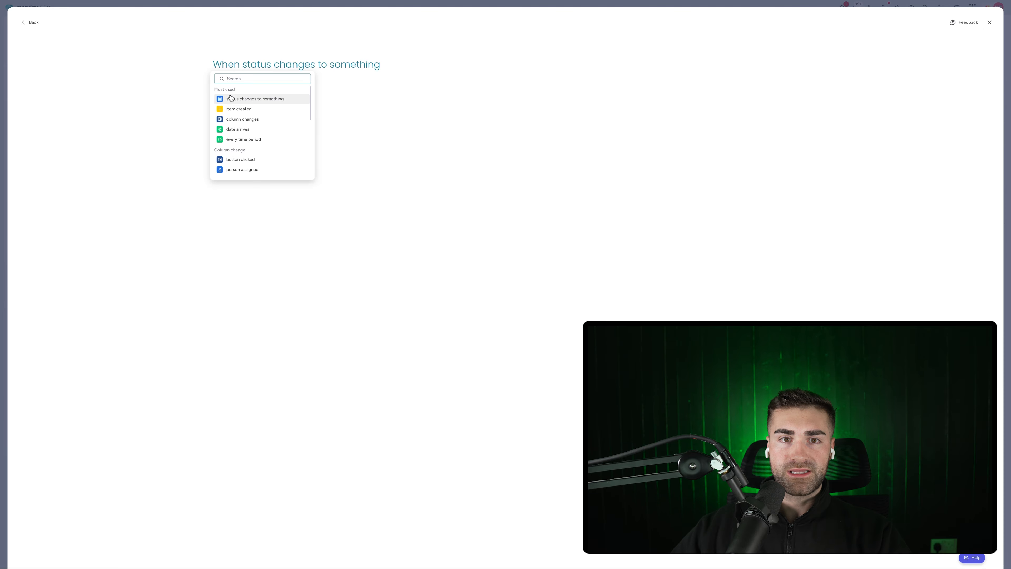
left_click(230, 99)
left_click(255, 66)
left_click(255, 91)
left_click(342, 72)
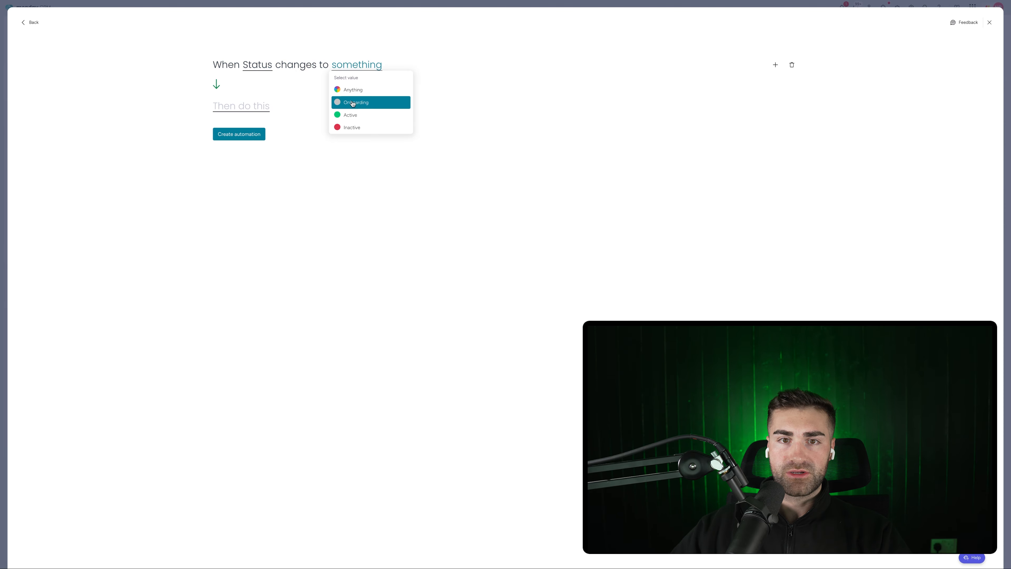
left_click(350, 127)
left_click(235, 106)
left_click(260, 142)
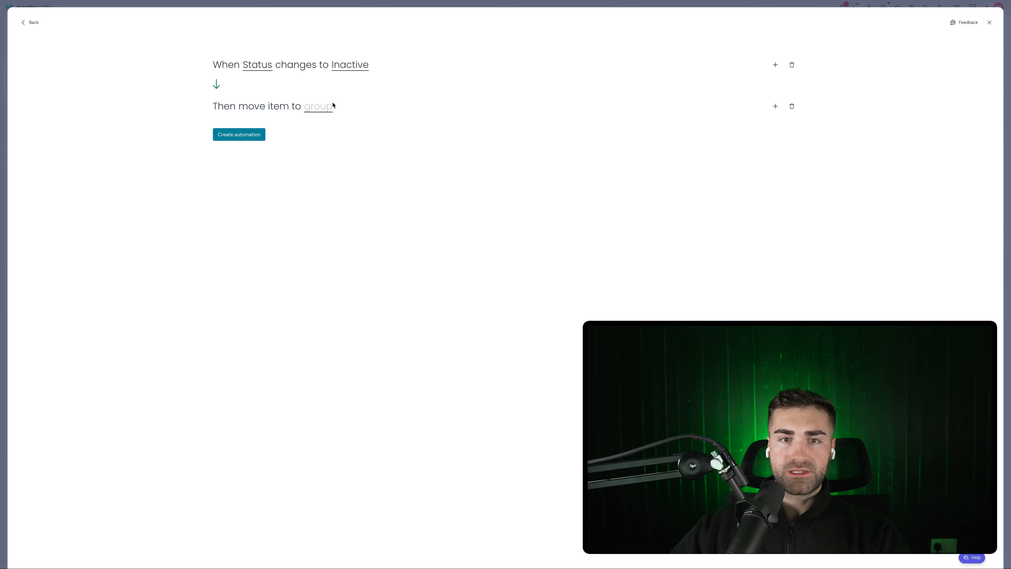
left_click(316, 111)
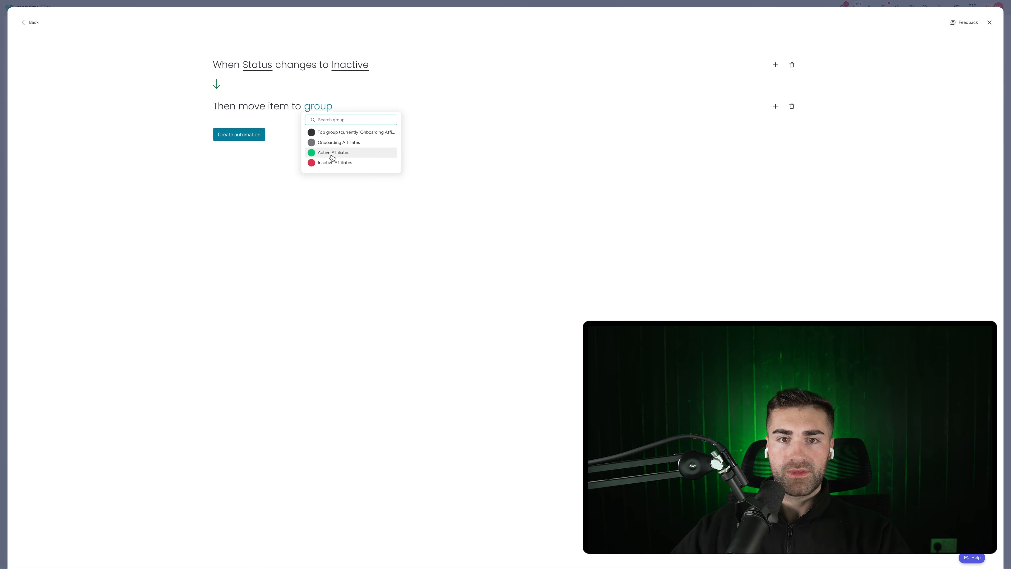
left_click(657, 118)
Add an action setting Date Inactive to today and save the Inactive automation
left_click(775, 106)
type("set date")
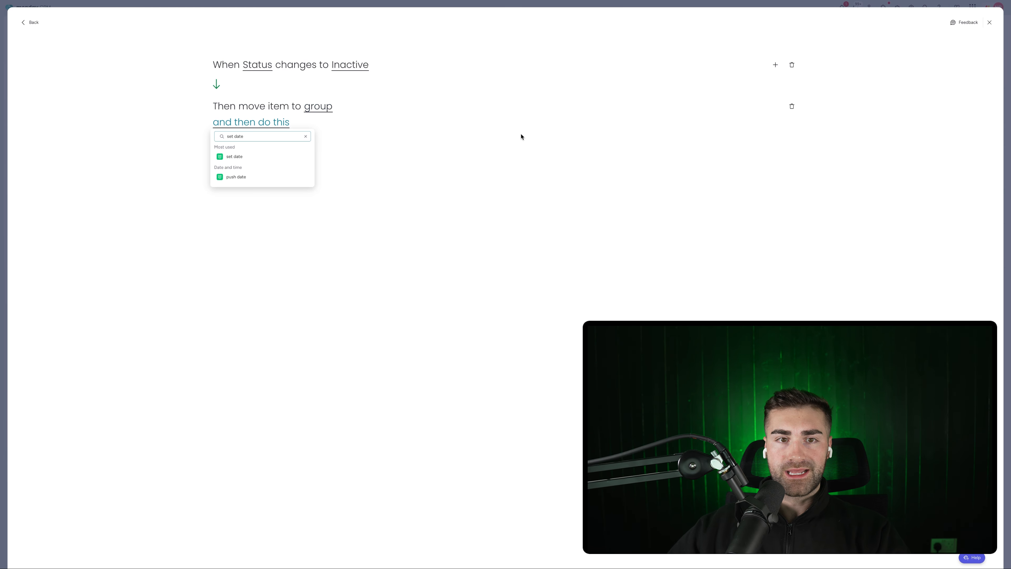
left_click(280, 155)
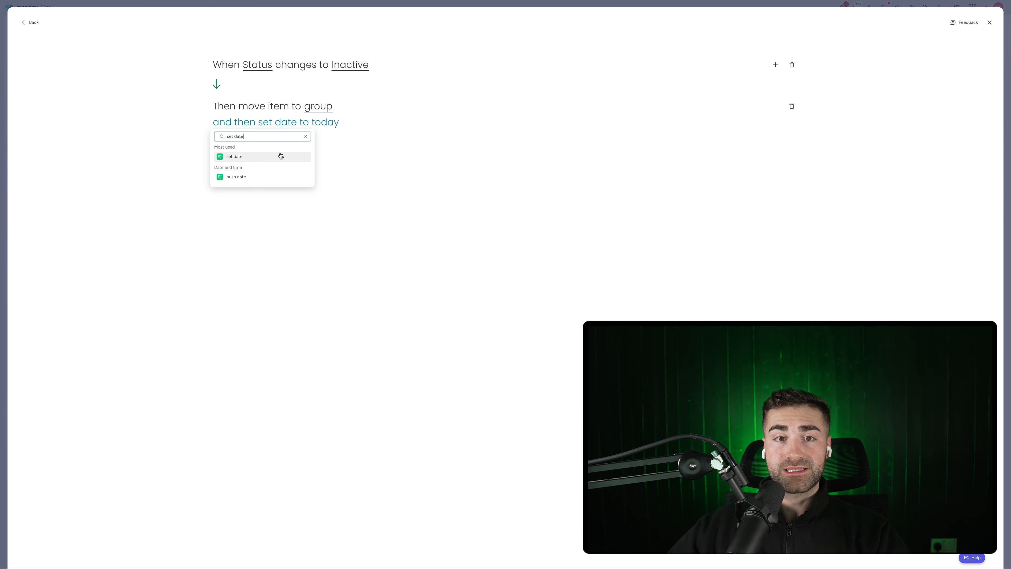
left_click(288, 126)
left_click(298, 172)
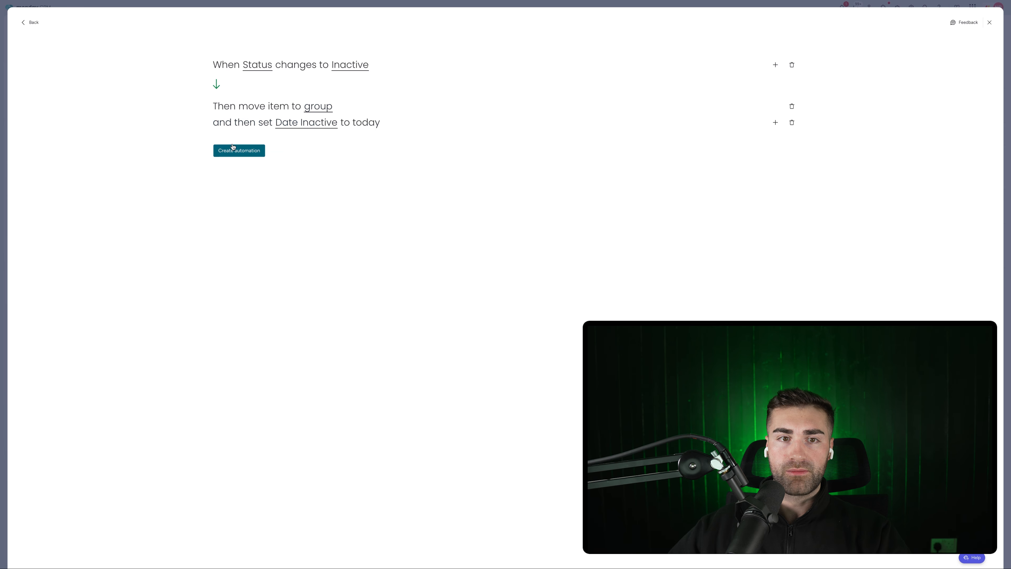
left_click(257, 156)
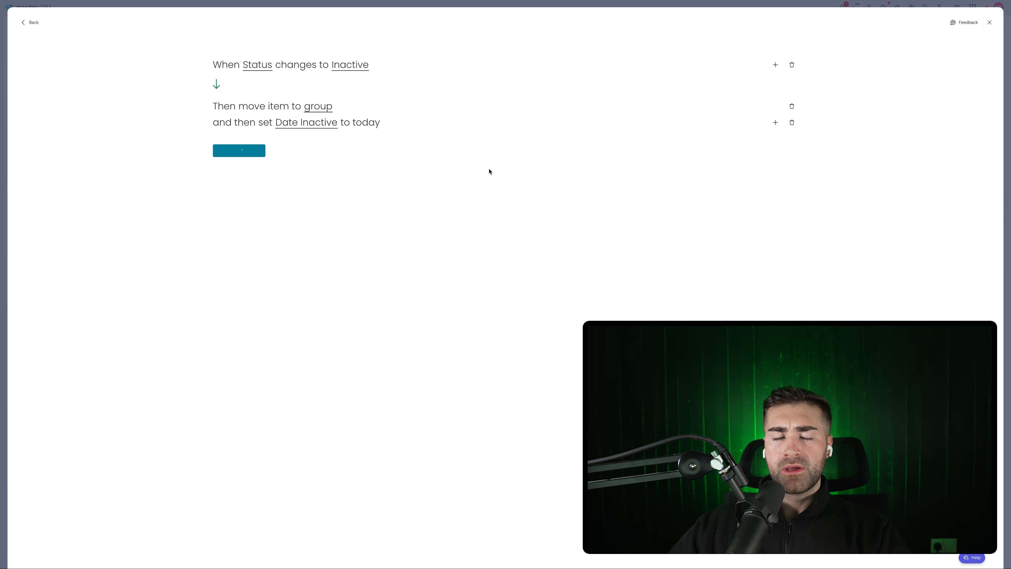
left_click(961, 51)
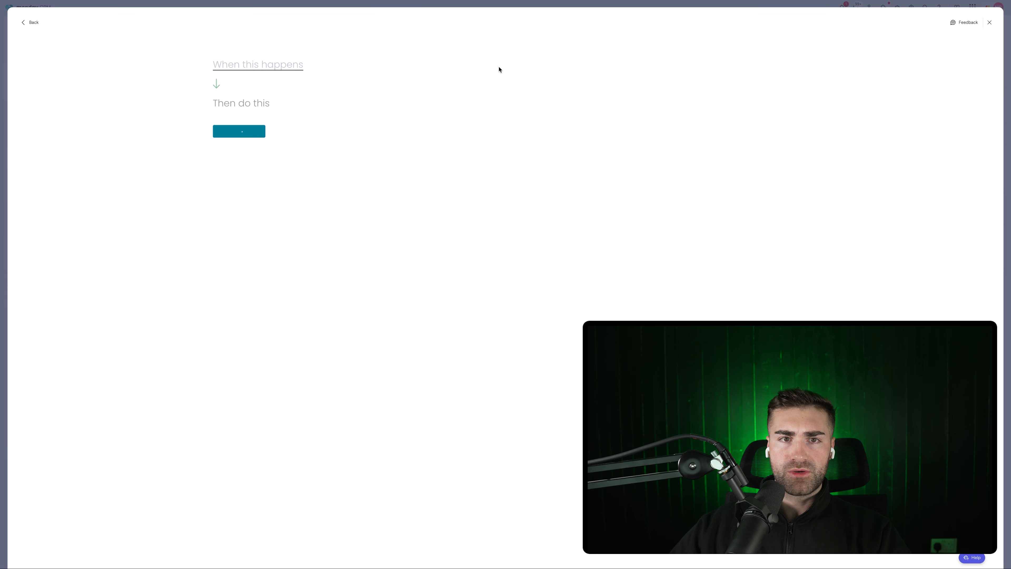
Create an automation setting Date Created to today when an item is created, then return to the board
left_click(282, 65)
left_click(233, 112)
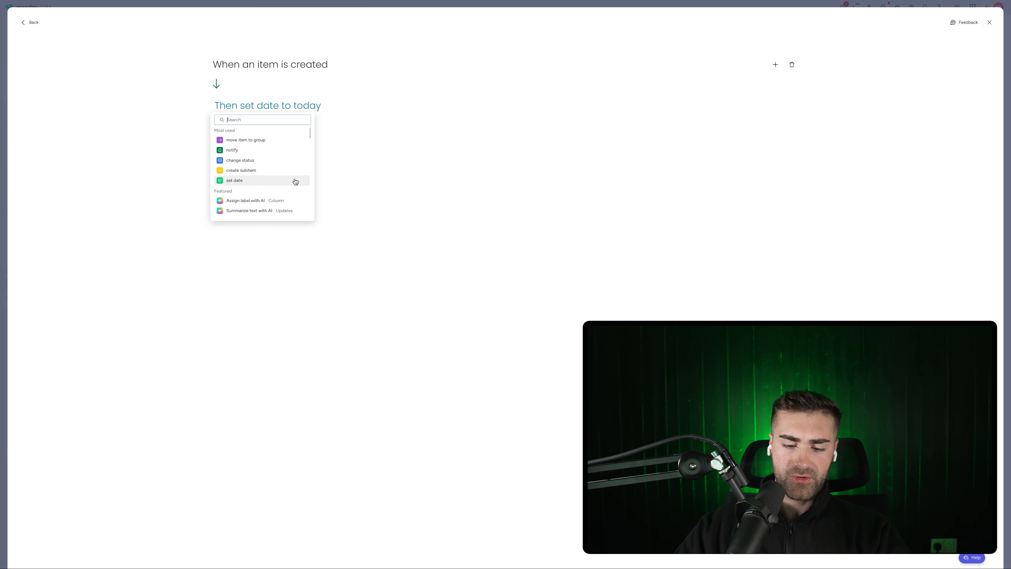
type("set date")
left_click(263, 140)
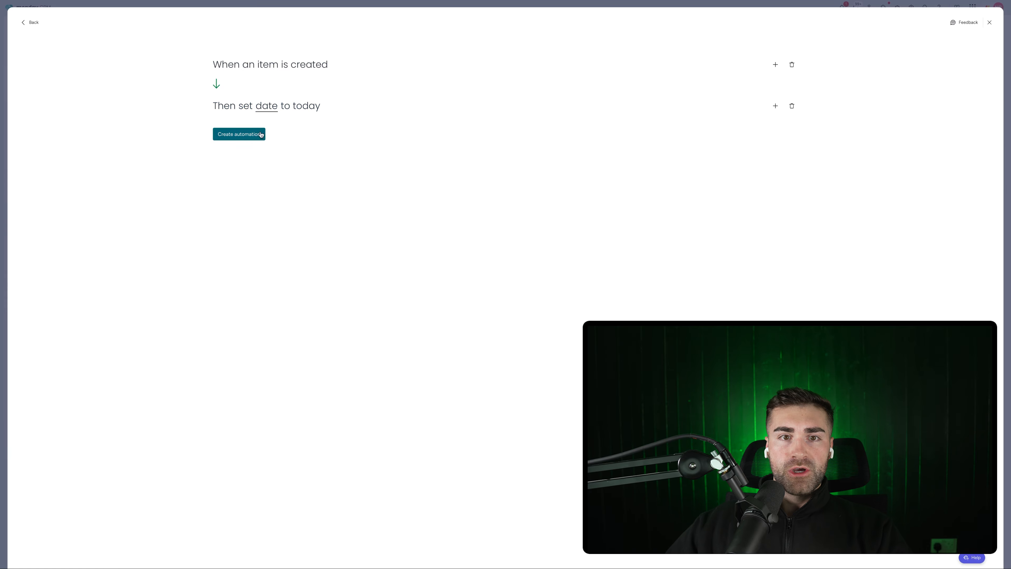
left_click(273, 108)
left_click(272, 128)
left_click(255, 134)
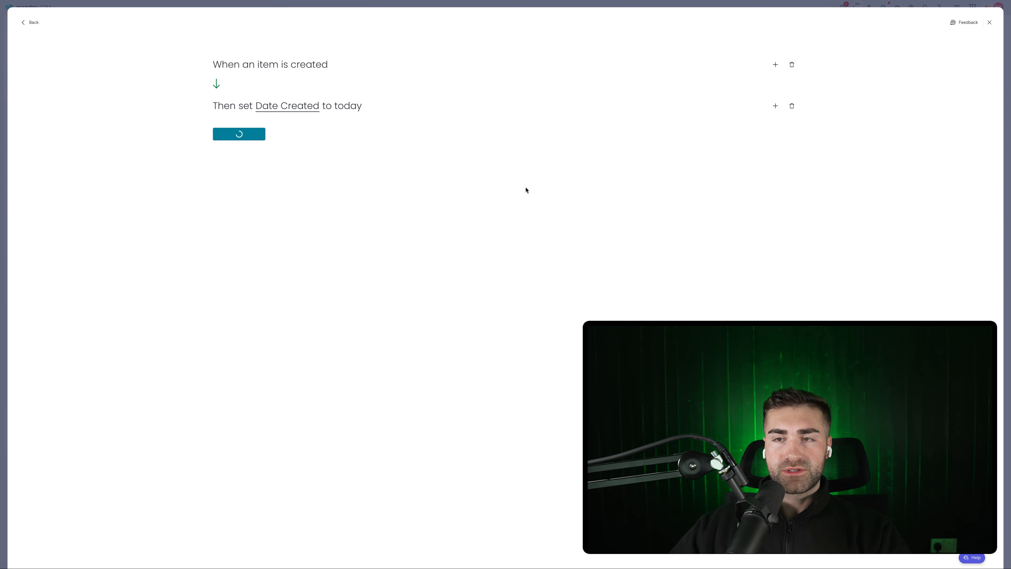
key("Escape")
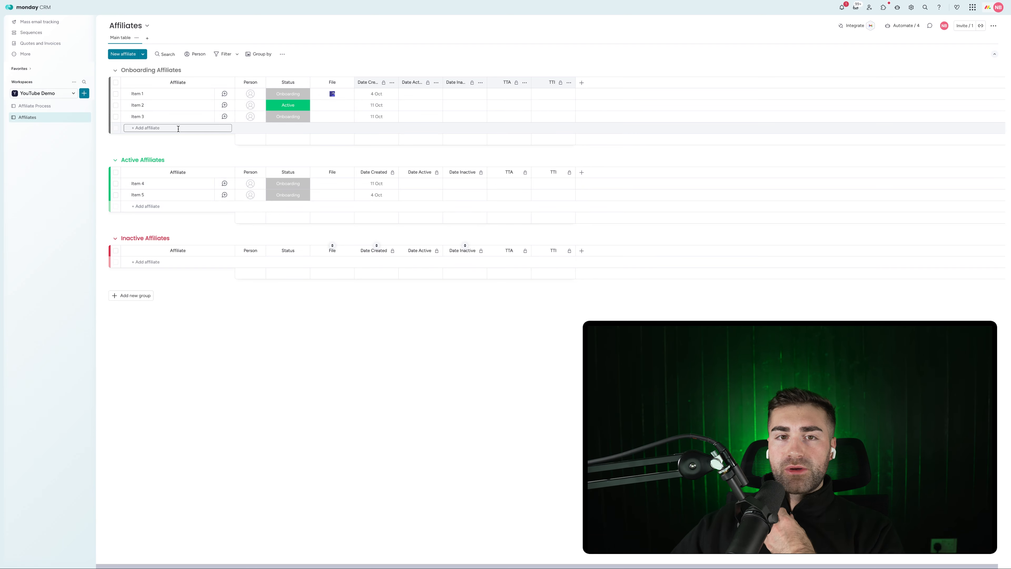
Add a Dropdown column named Channels
left_click(581, 83)
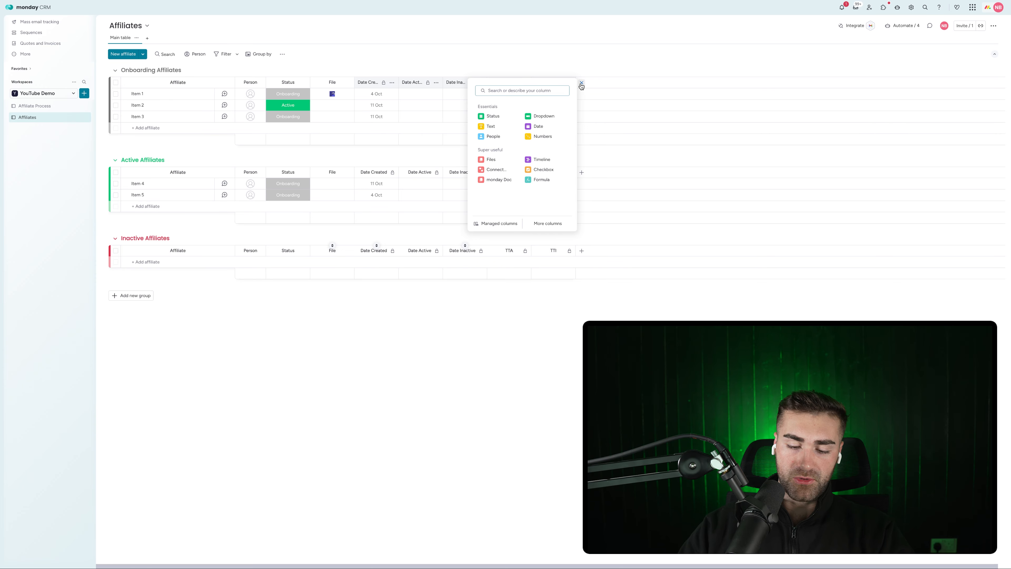
type("do")
key("BackSpace")
type("r")
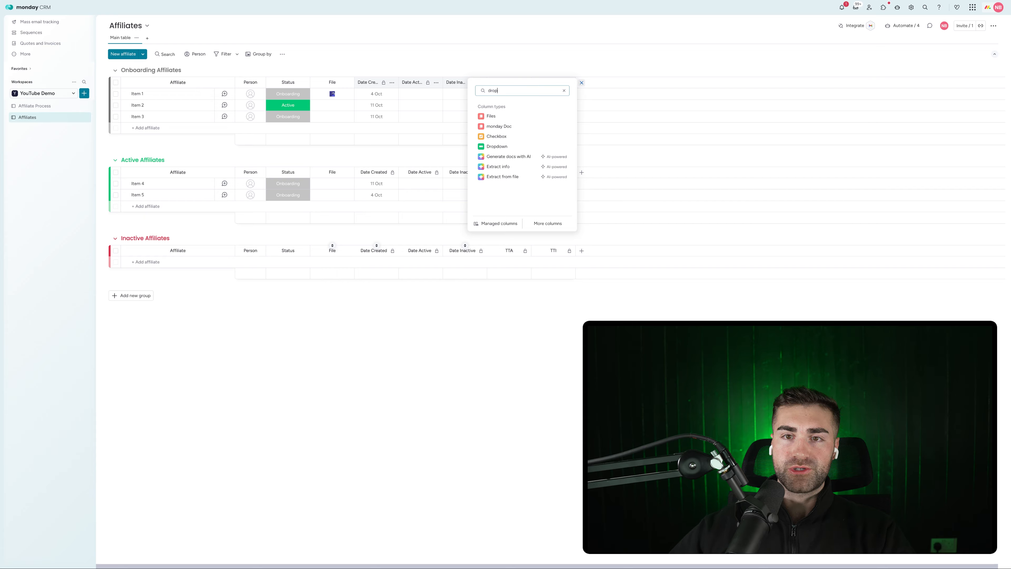
type("op")
left_click(498, 130)
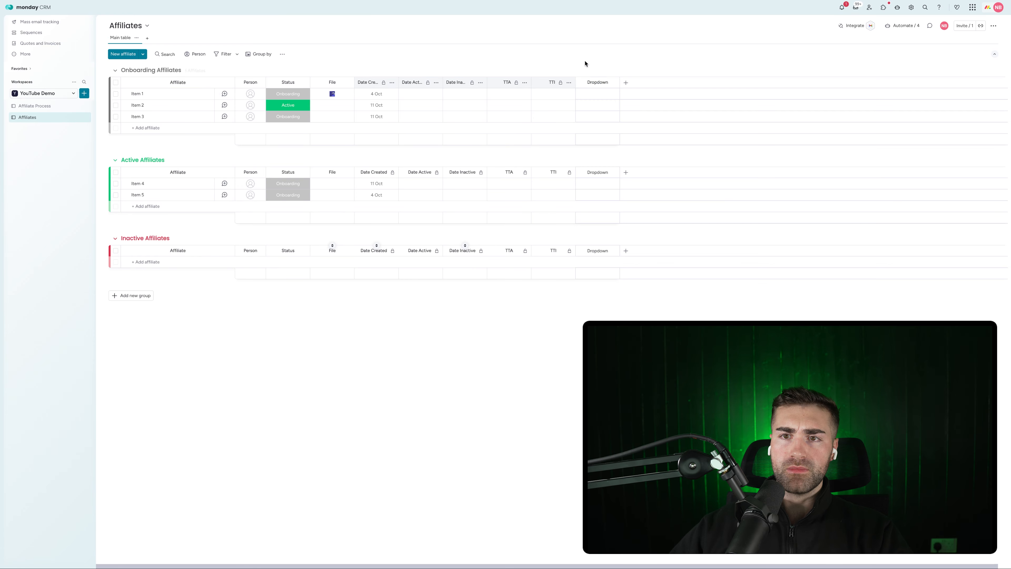
left_click(590, 83)
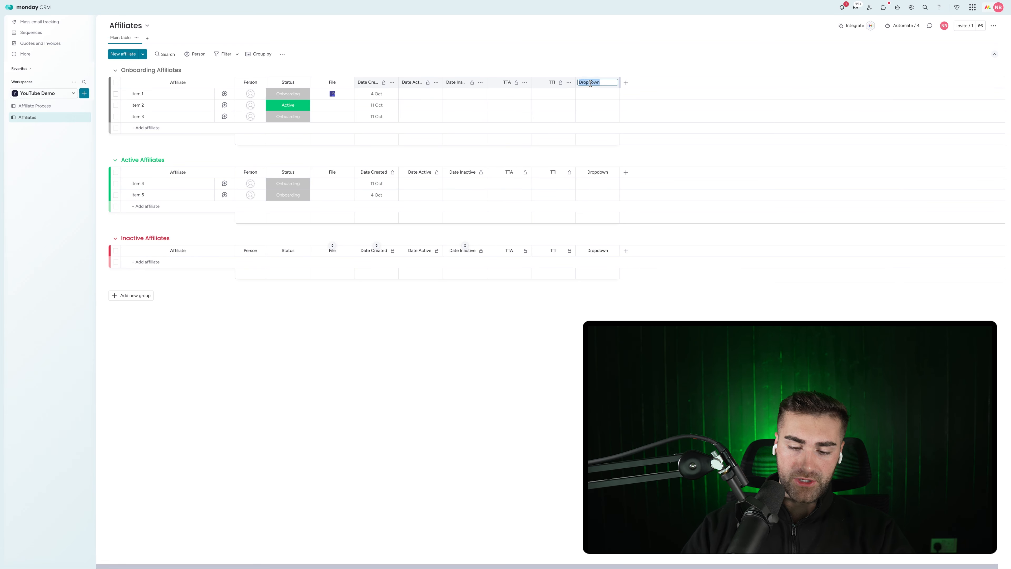
type("Channels")
key("Return")
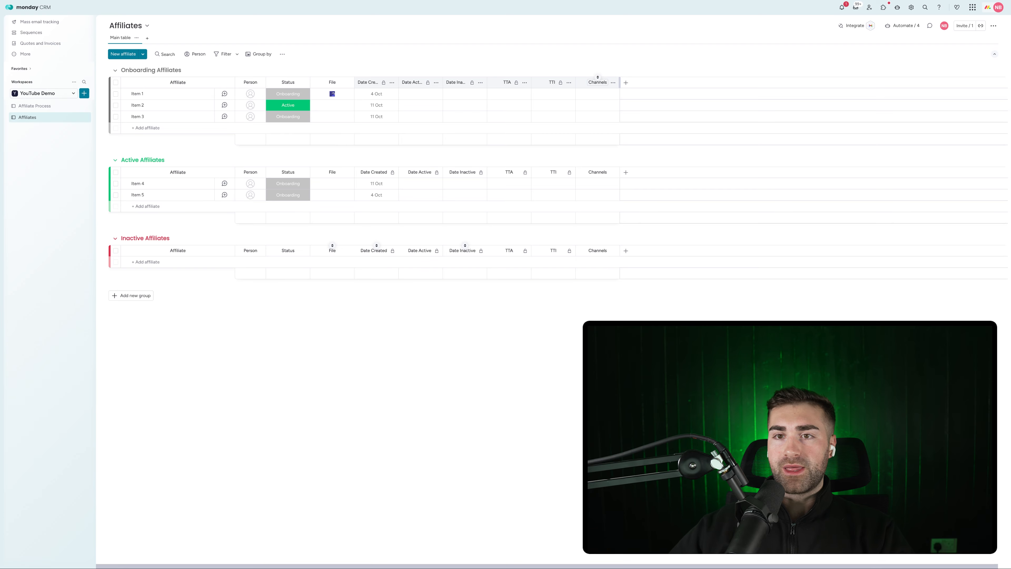
Add a Status column named Business Type and a Numbers column named Audience Size
left_click(626, 83)
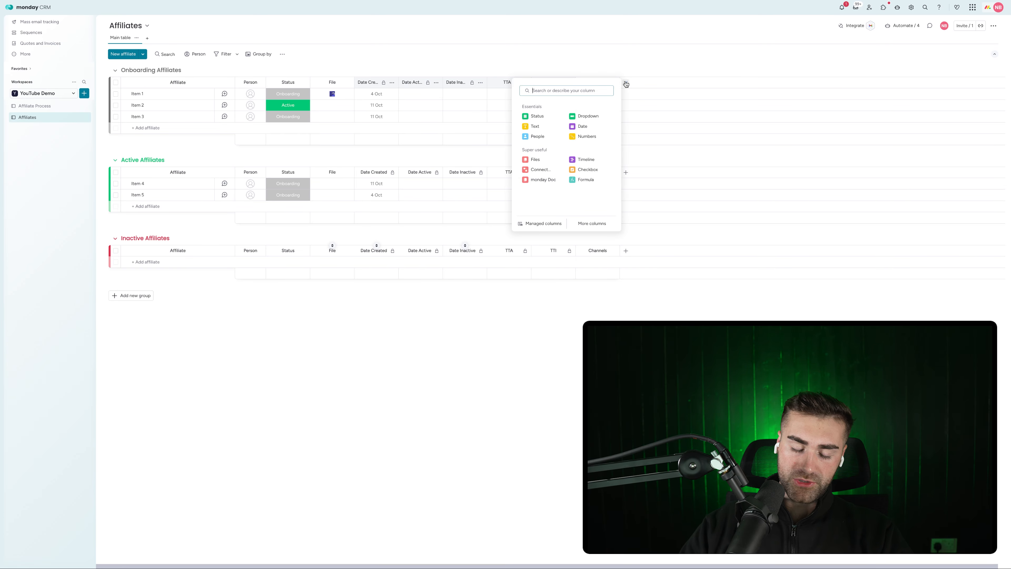
type("status")
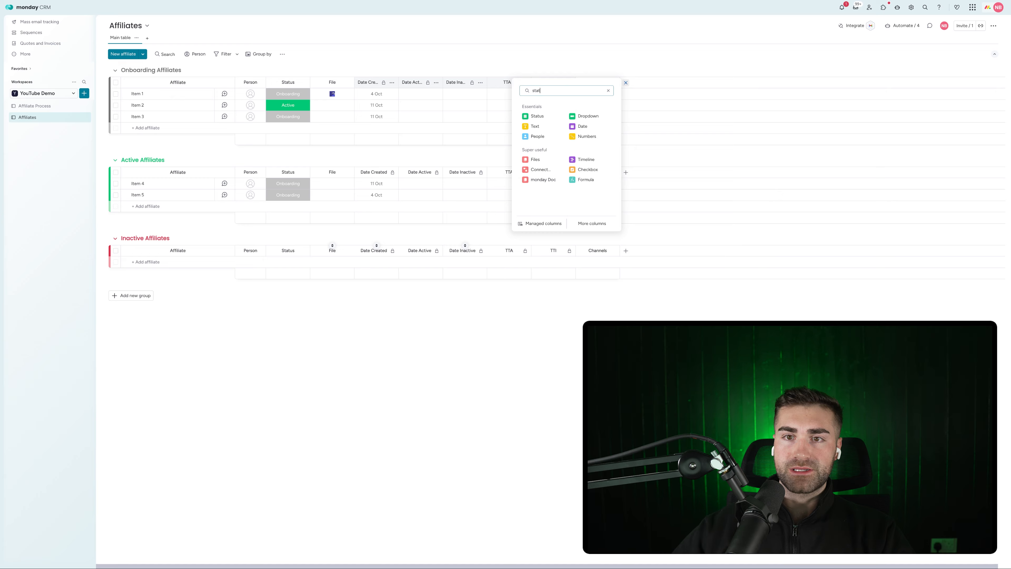
left_click(580, 117)
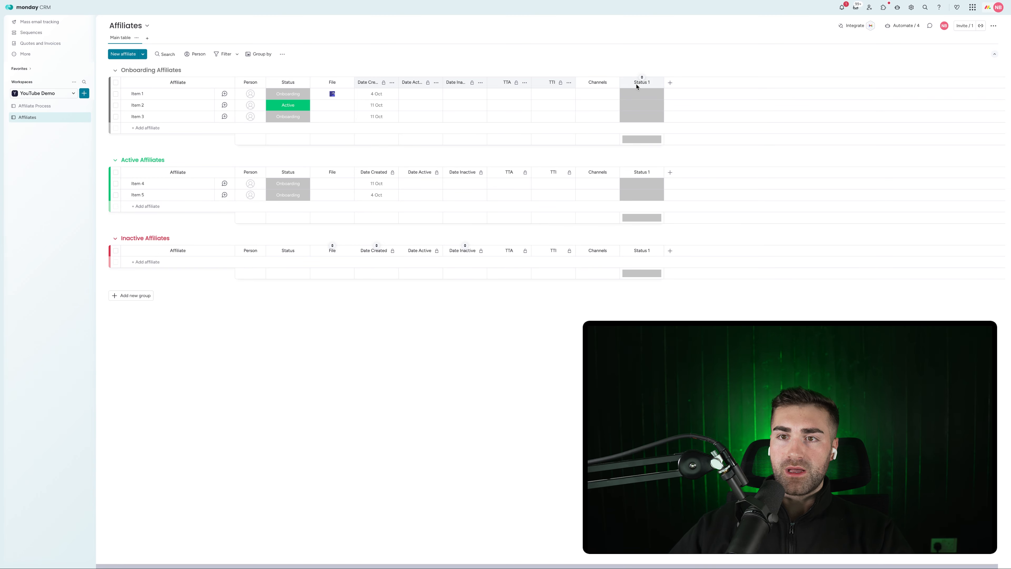
left_click(636, 83)
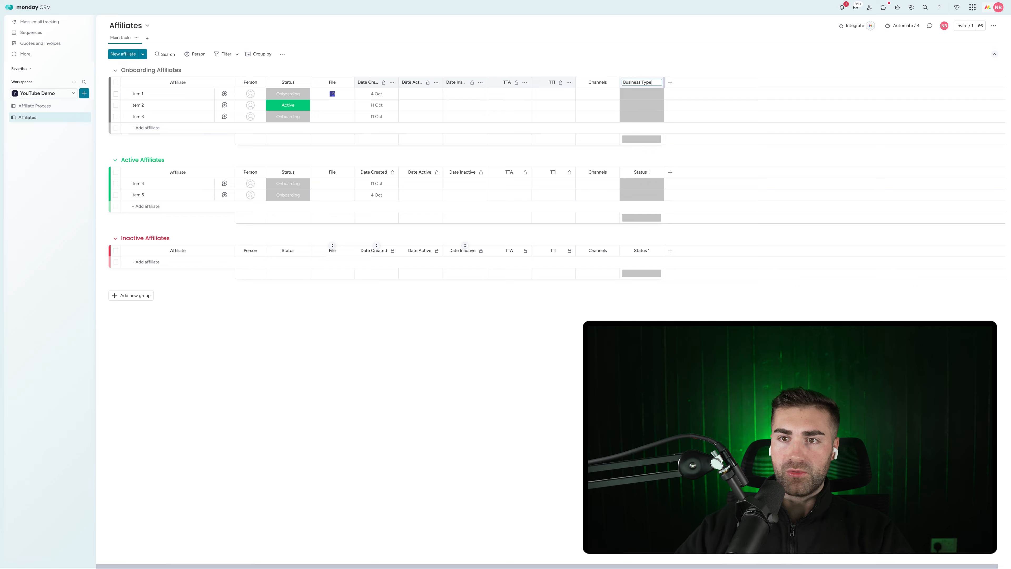
type("Business Type")
left_click(669, 83)
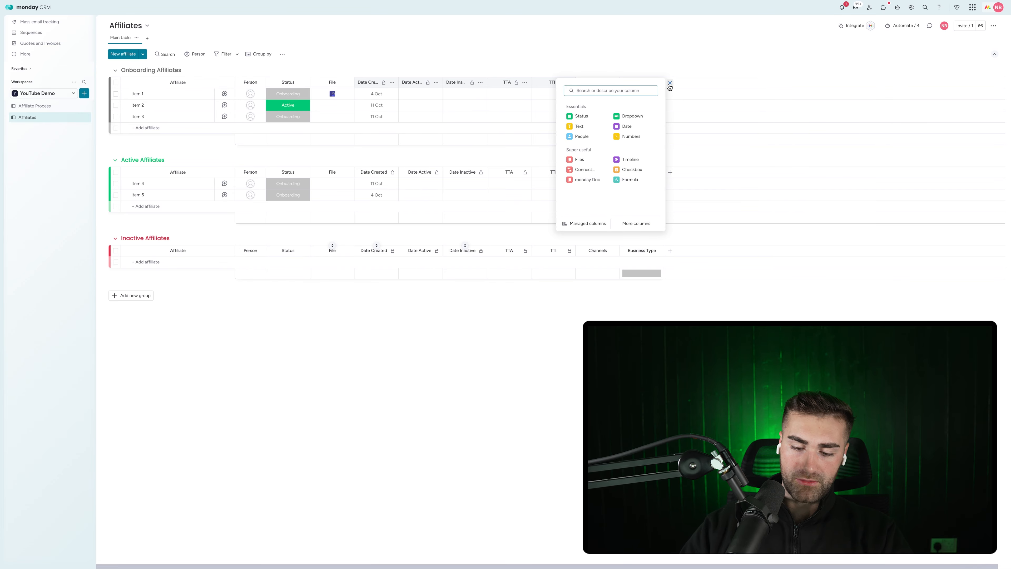
key("Return")
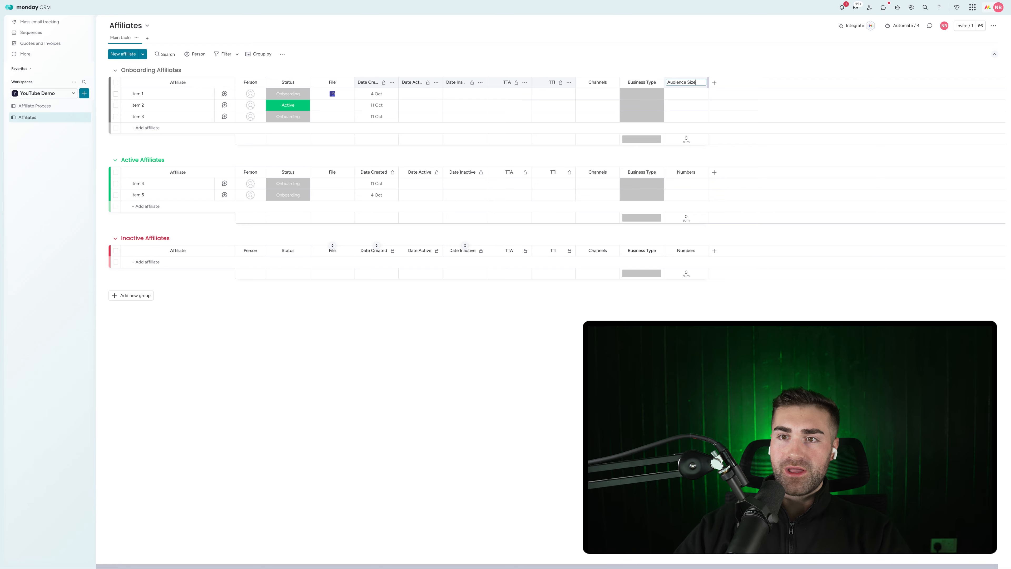
key("Return")
Add a Text column for Name, then Email and Phone columns
left_click(714, 83)
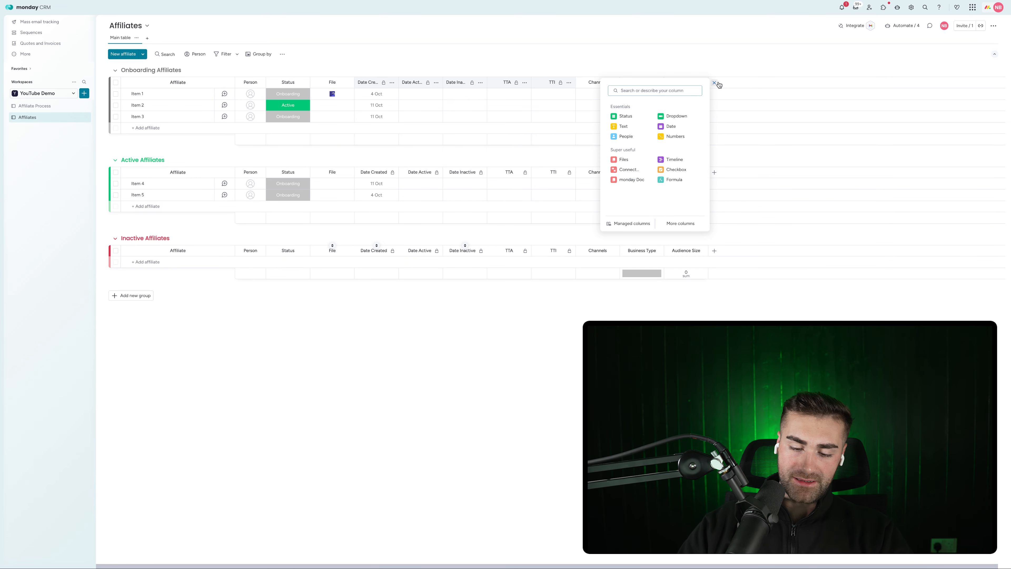
key("BackSpace")
key("BackSpace")
key("BackSpace")
key("BackSpace")
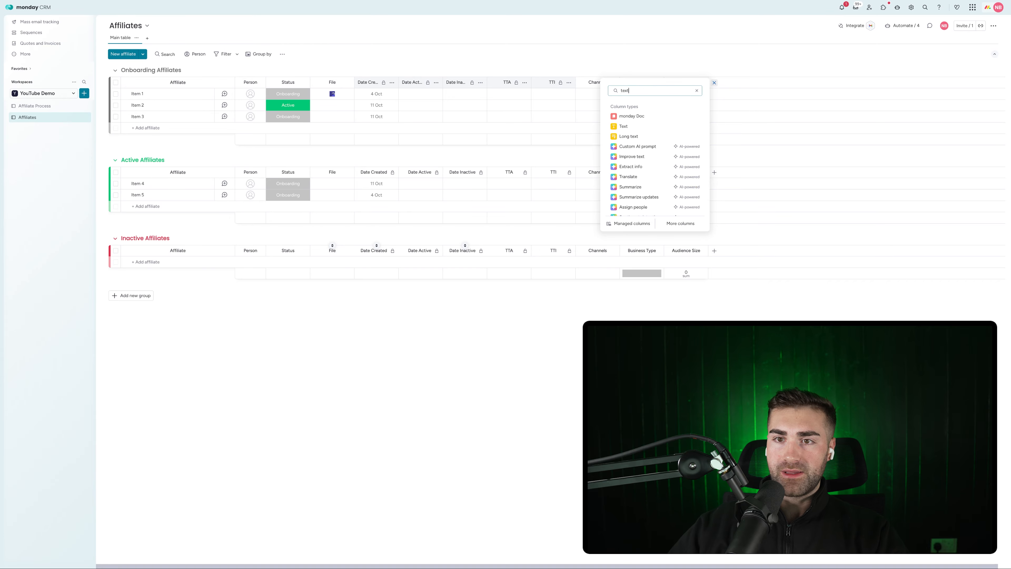
left_click(627, 127)
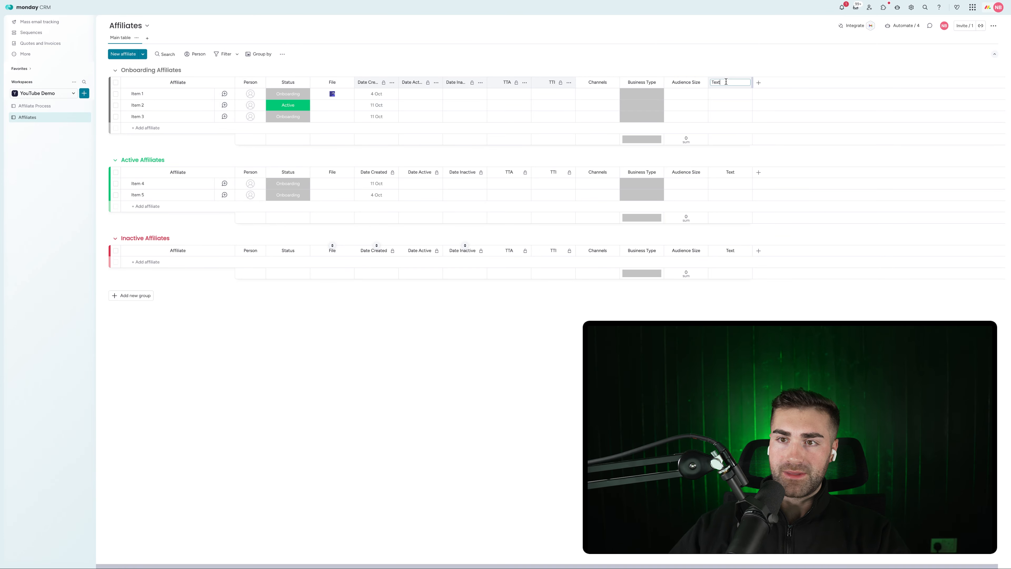
double_click(726, 82)
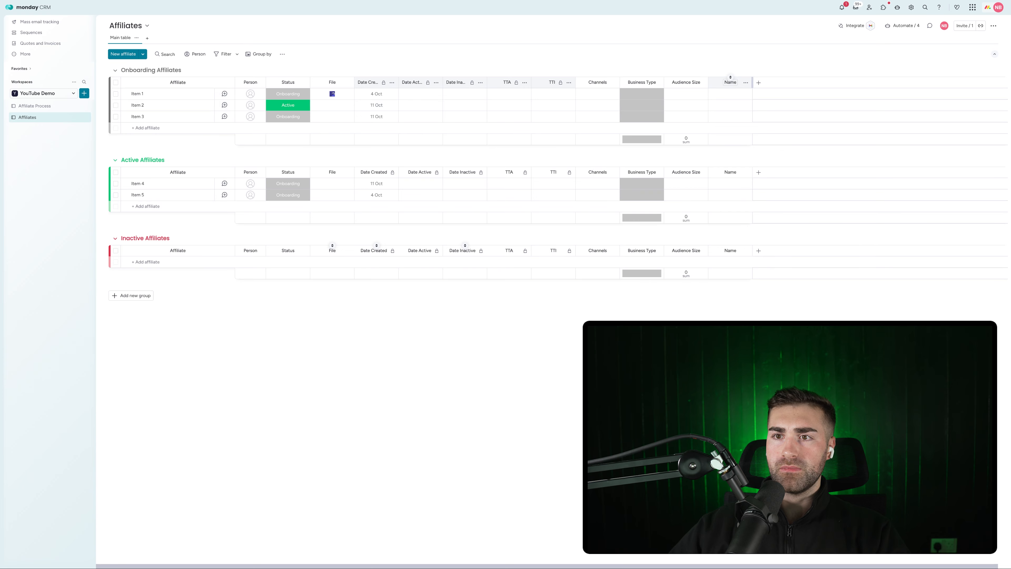
left_click(757, 83)
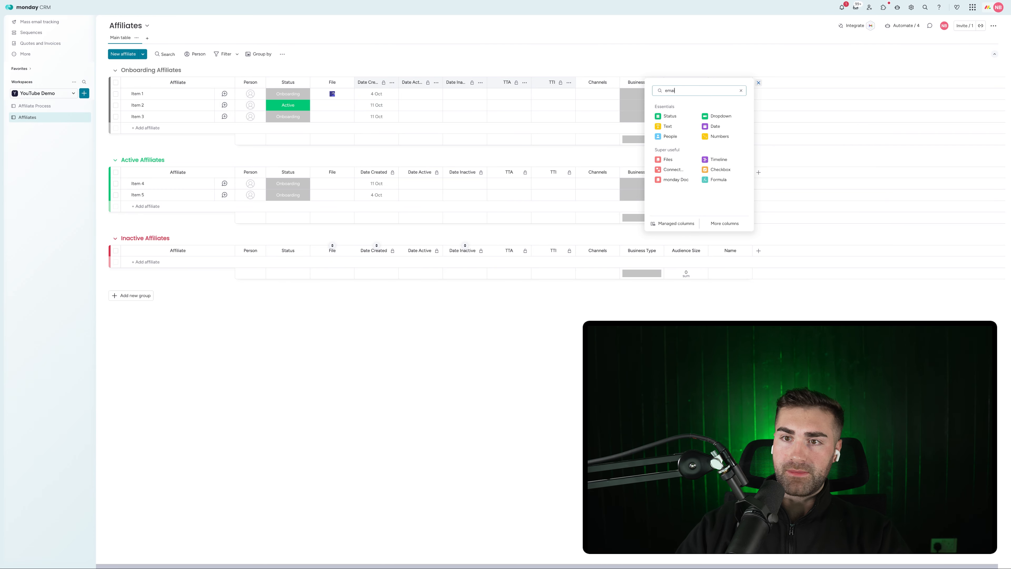
left_click(713, 116)
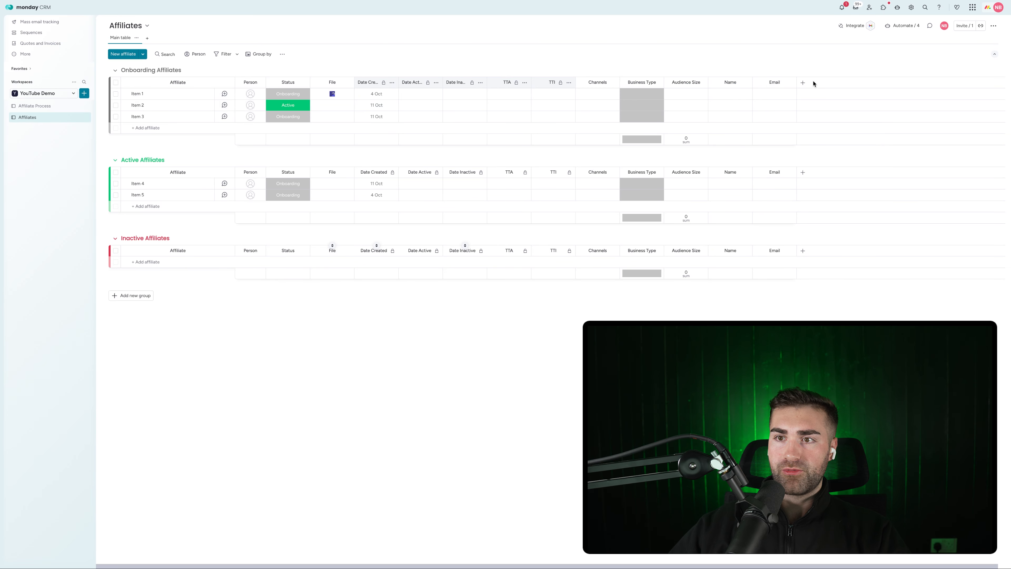
left_click(803, 83)
type("phone")
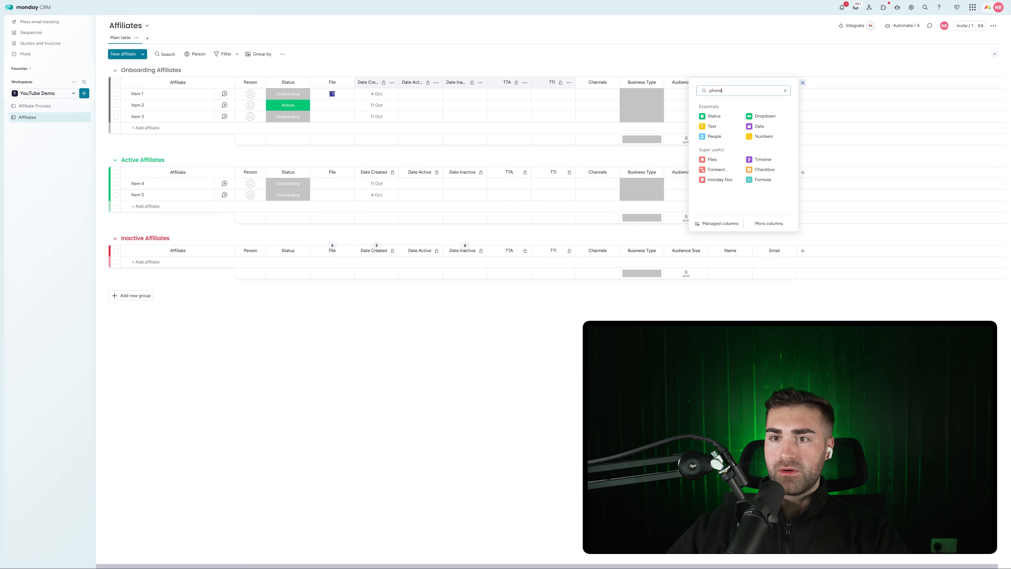
left_click(715, 116)
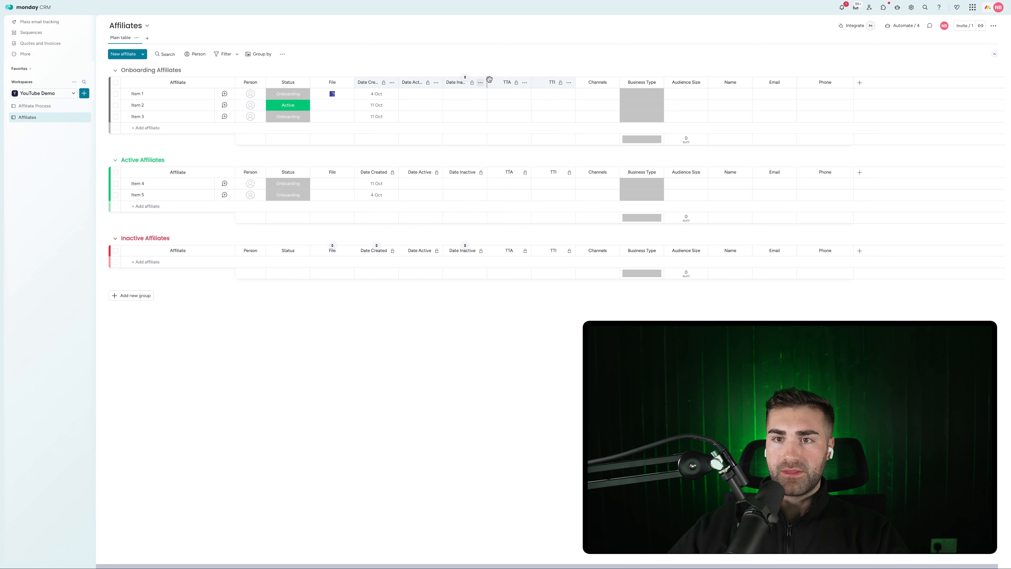
Move Channels, Business Type and Audience Size to sit right after Status
left_click_drag(597, 80, 349, 85)
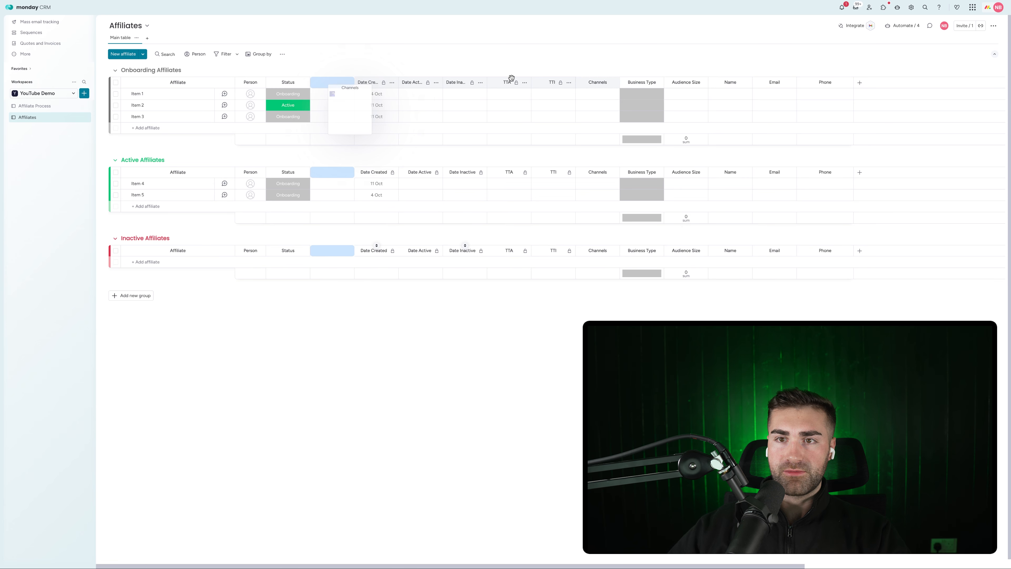
left_click_drag(623, 79, 364, 84)
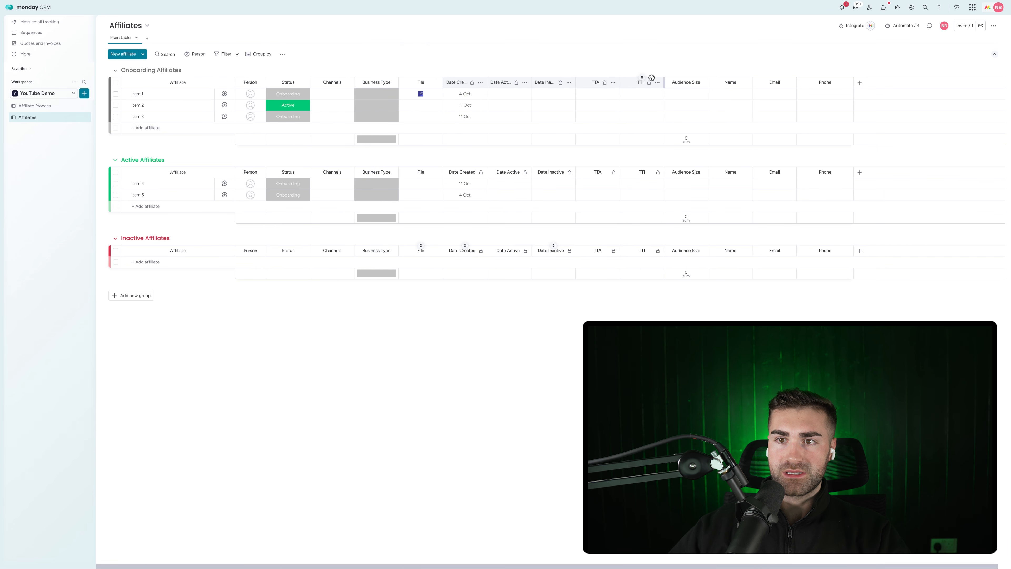
left_click_drag(677, 80, 396, 83)
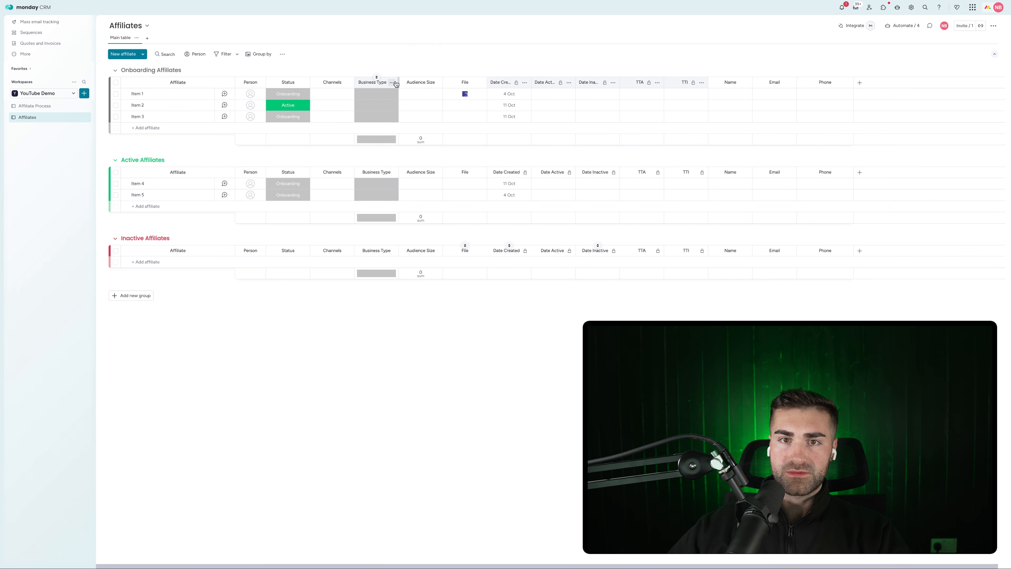
Hide the column summaries for Business Type and Audience Size
left_click(393, 83)
mouse_move(428, 100)
left_click(496, 173)
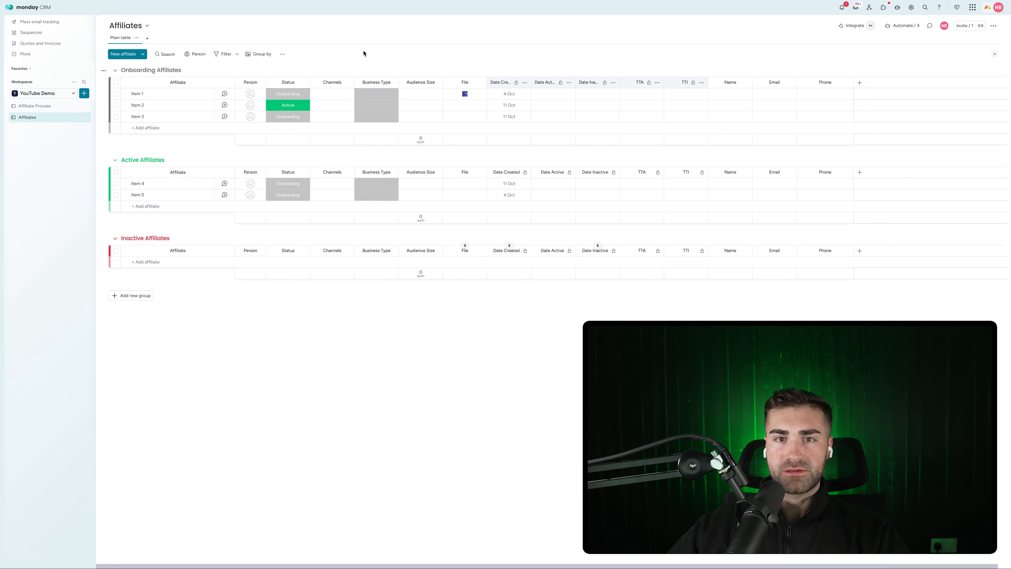
left_click(436, 82)
mouse_move(473, 103)
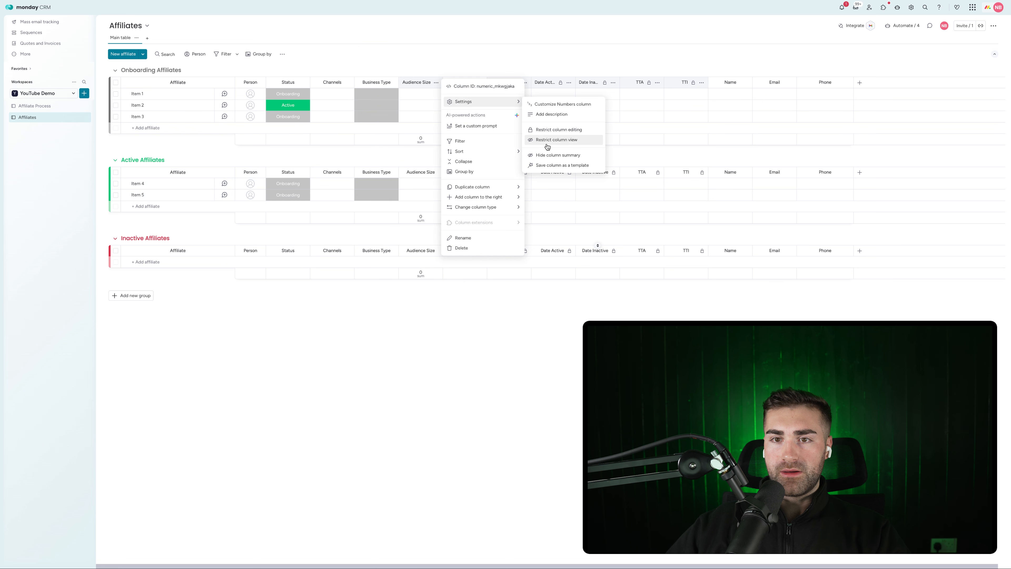
left_click(553, 153)
Narrow TTI and move Name, Email and Phone right after Audience Size, ahead of File
left_click_drag(708, 82, 491, 89)
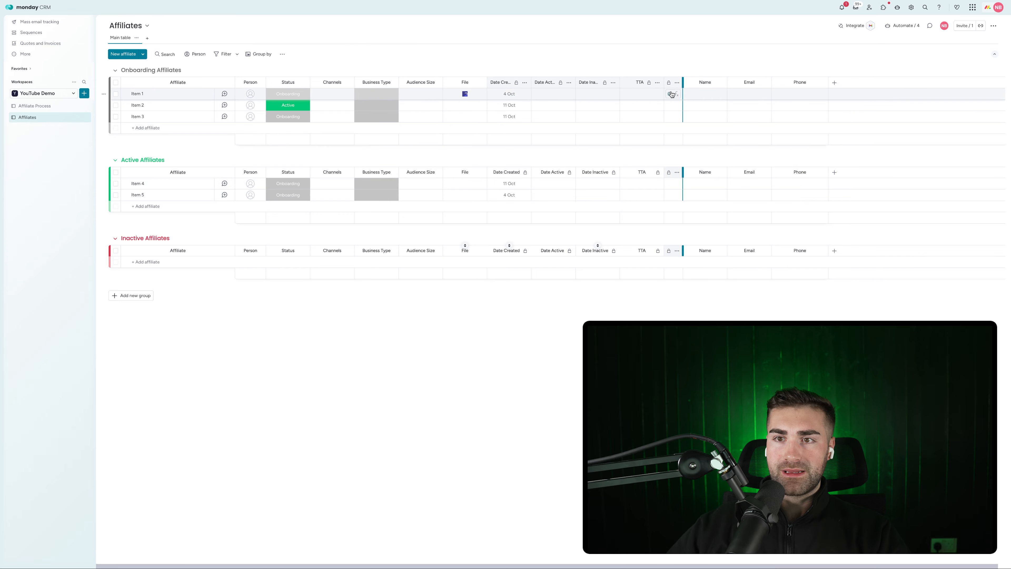
left_click_drag(672, 94, 468, 83)
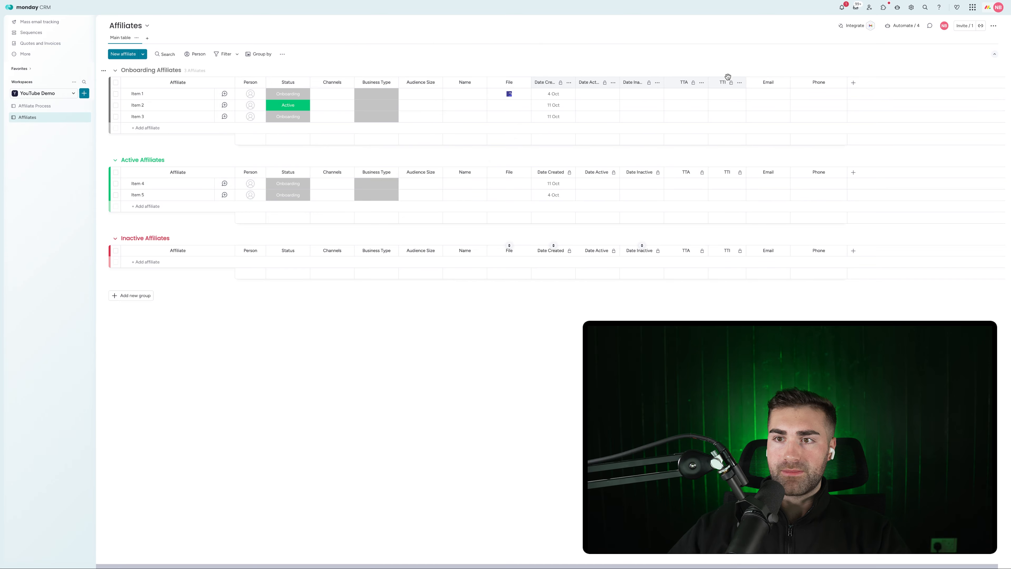
left_click_drag(766, 81, 511, 83)
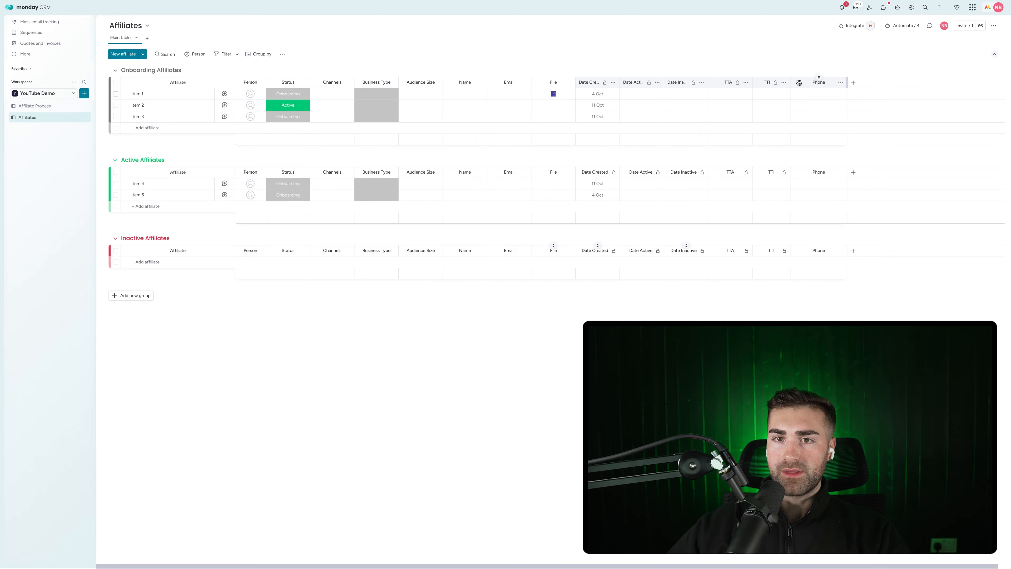
left_click_drag(799, 82, 557, 83)
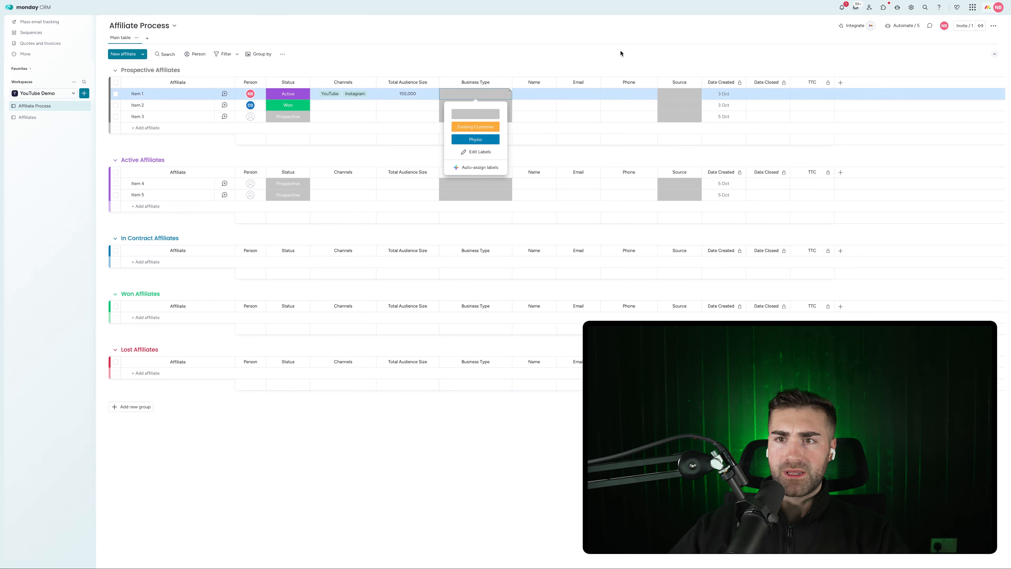
Reload the Affiliates board
left_click(620, 54)
left_click(675, 97)
left_click(673, 97)
left_click(28, 117)
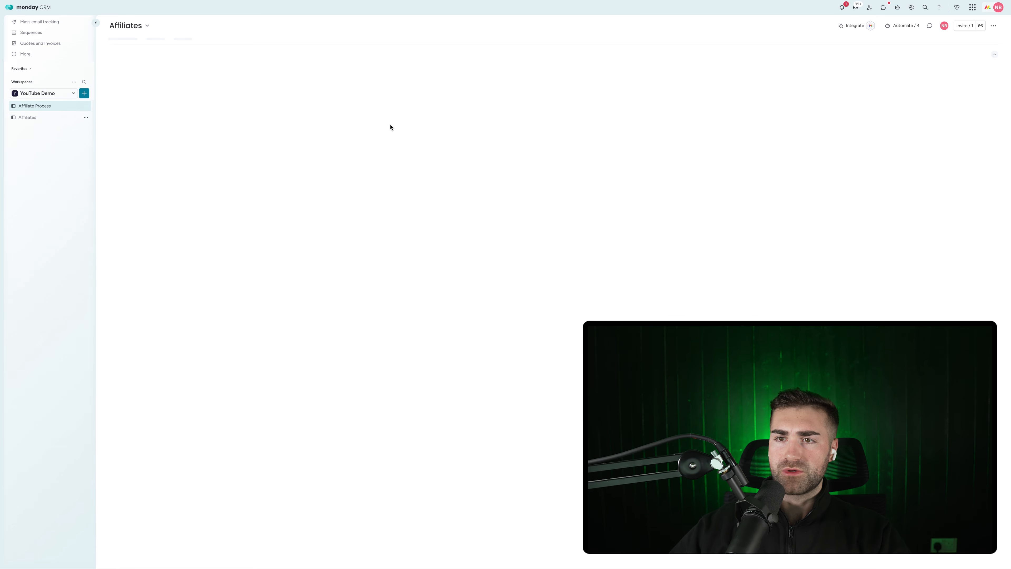
Add a new Status column and move it right after Phone
left_click(853, 83)
type("stat")
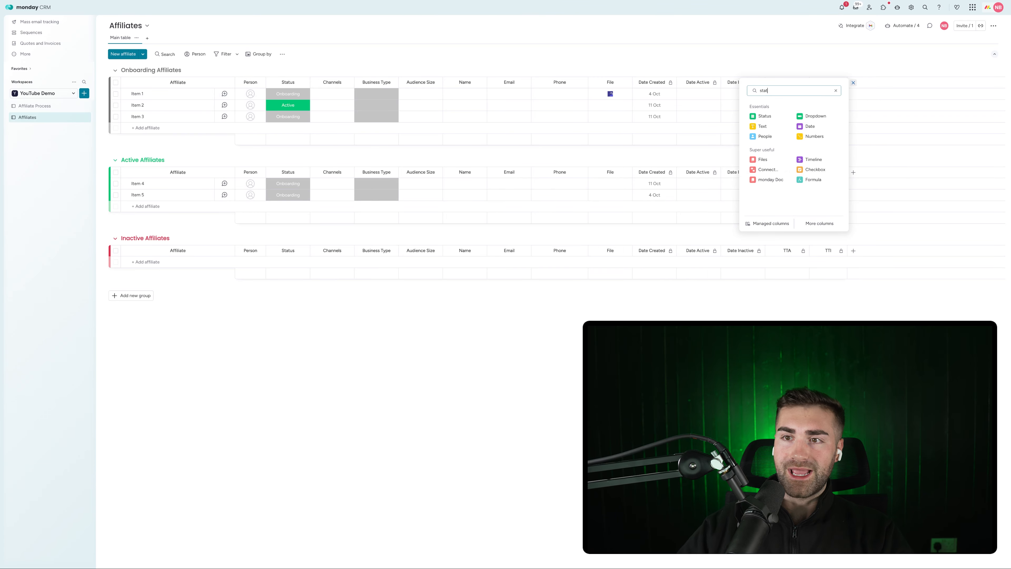
left_click(780, 116)
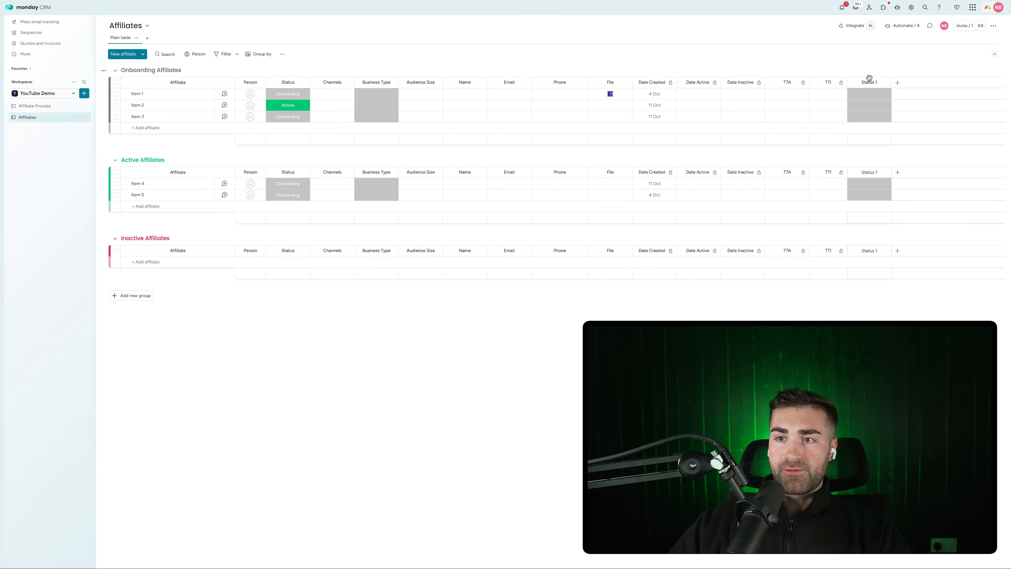
left_click_drag(867, 82, 599, 84)
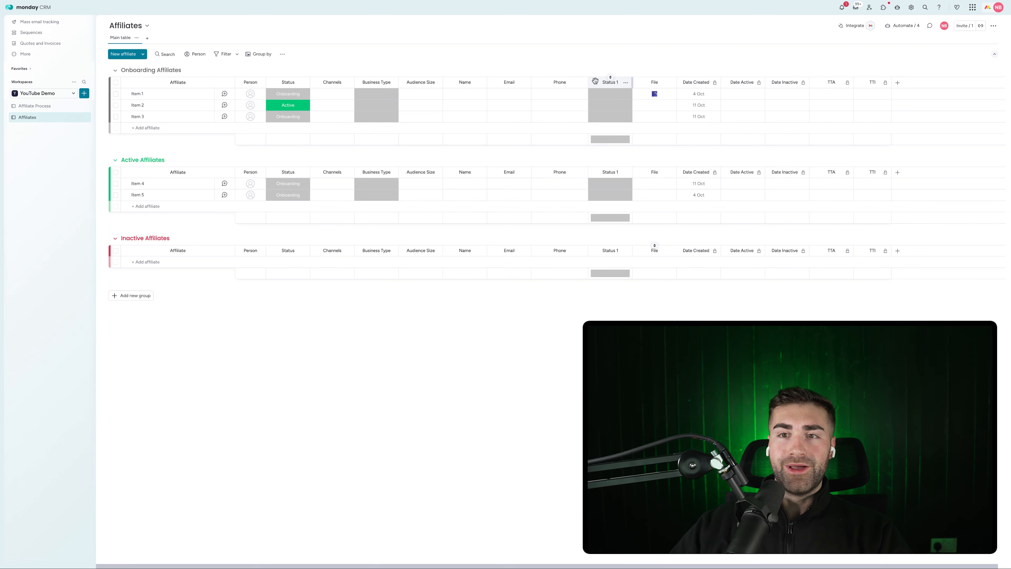
Name the new column Source and hide its column summary
left_click(603, 82)
type("Source")
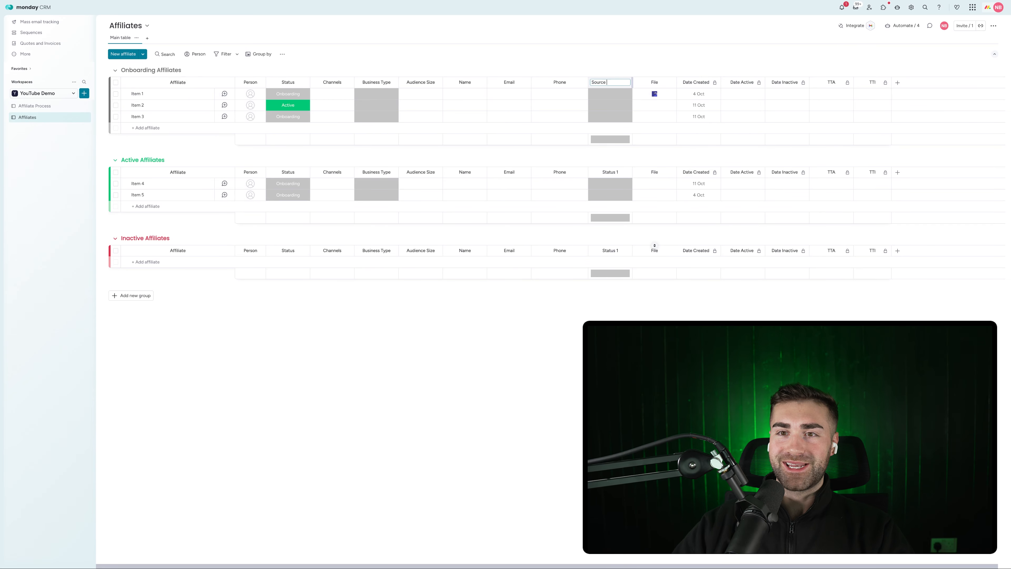
key("Return")
left_click(626, 83)
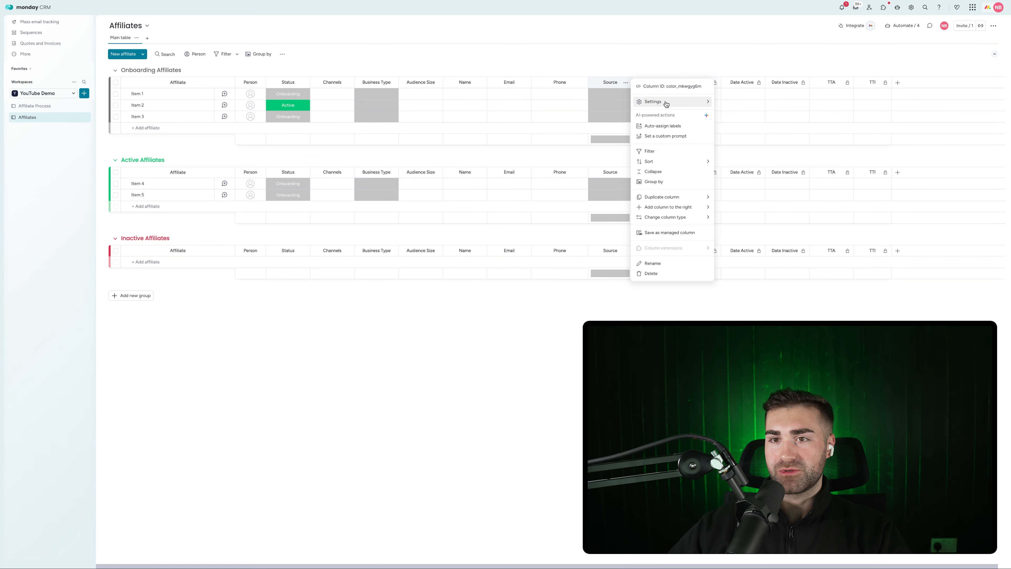
mouse_move(665, 104)
left_click(744, 168)
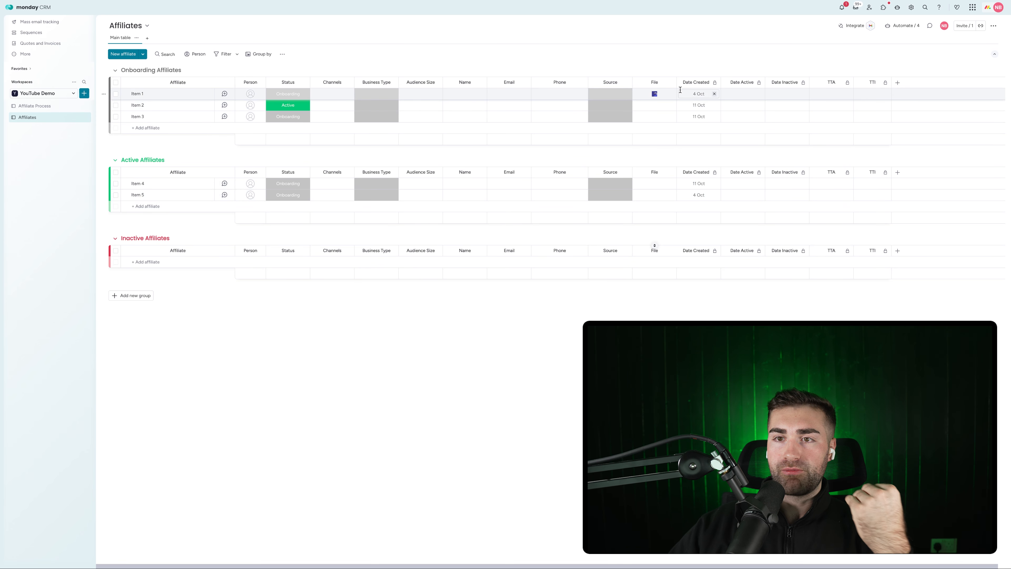
Delete the File column and confirm the deletion
left_click(670, 83)
left_click(686, 206)
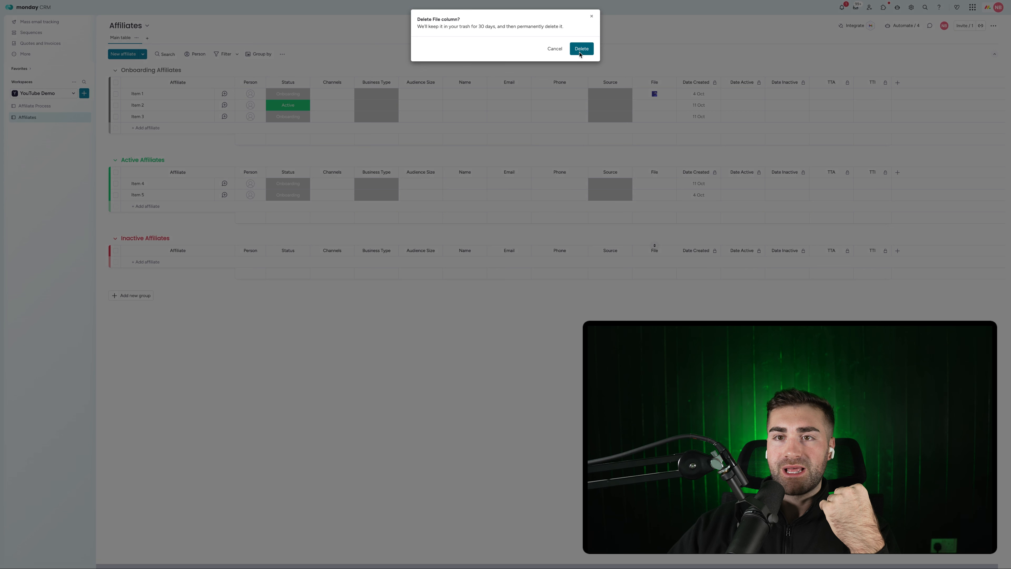
left_click(580, 49)
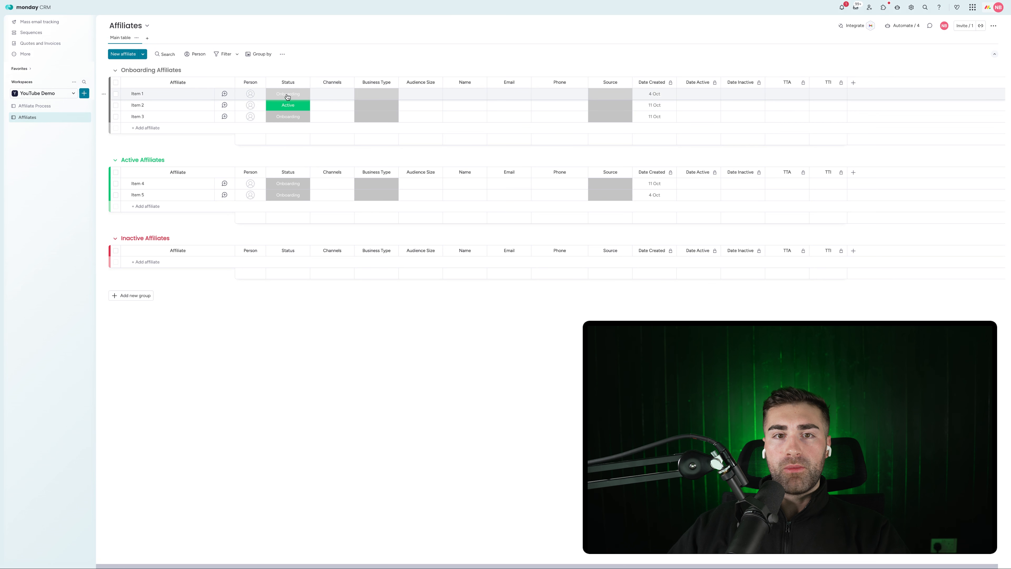
Add a subitem named AA under Item 3
left_click(126, 117)
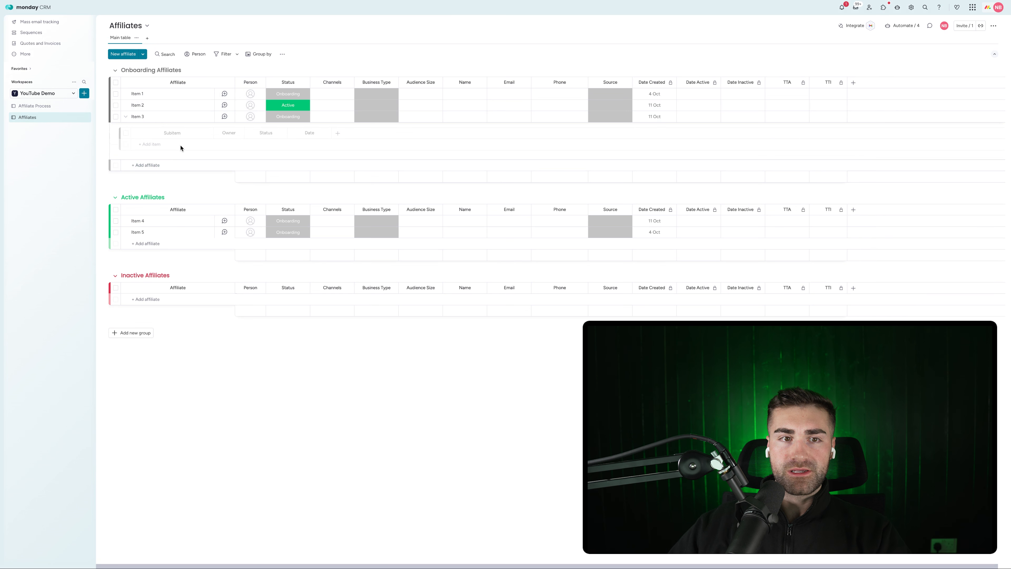
left_click(155, 145)
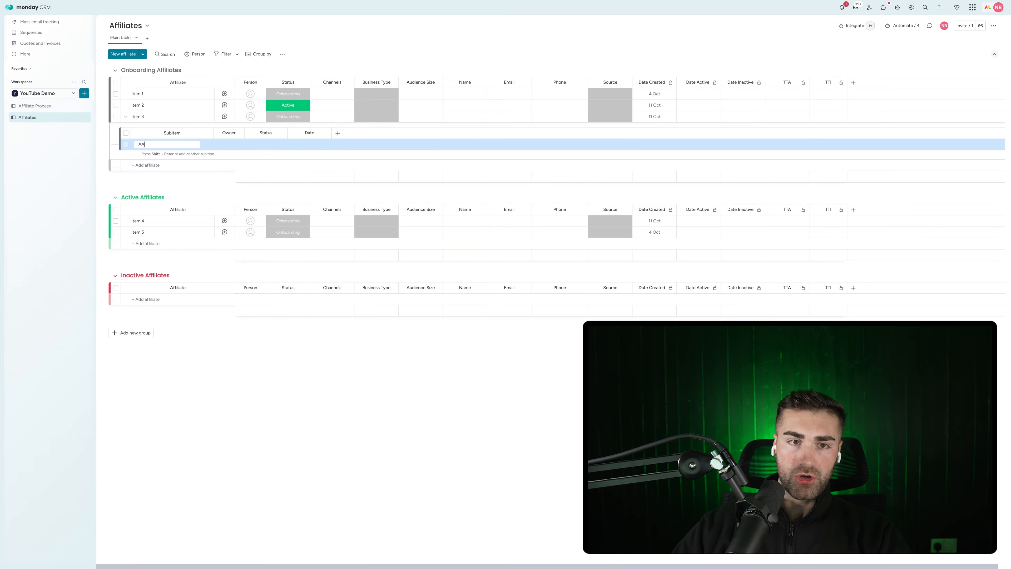
type("AA")
key("Return")
Edit the subitem status labels to To Do, Doing and a third label, deleting the AA label
left_click(274, 145)
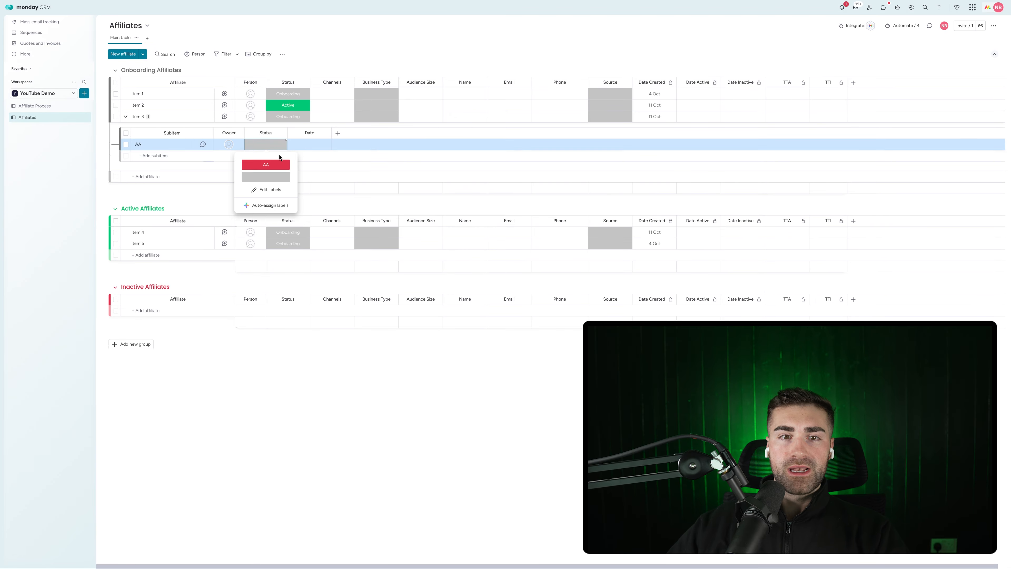
left_click(270, 190)
left_click(262, 177)
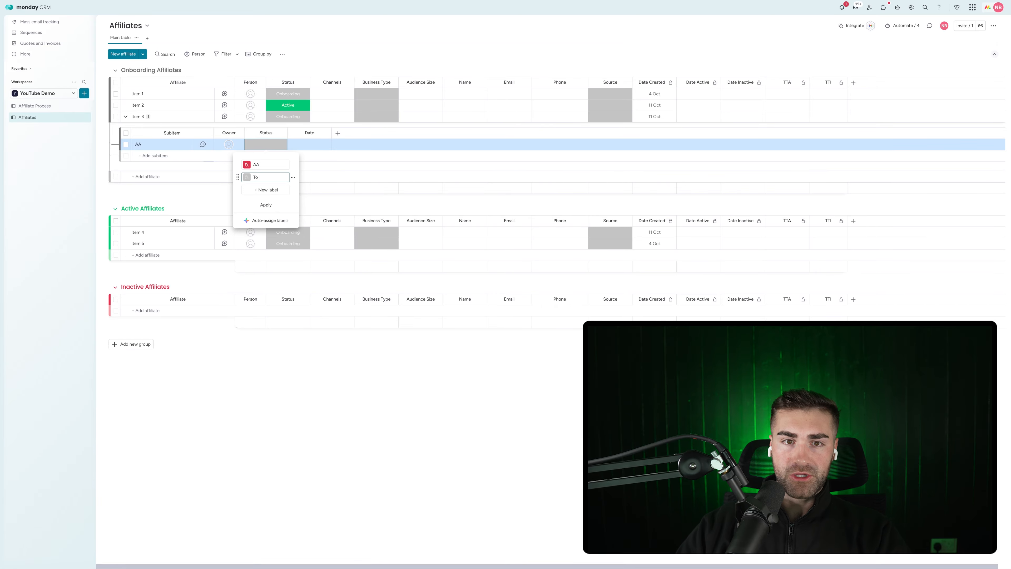
type("To Do")
left_click(251, 190)
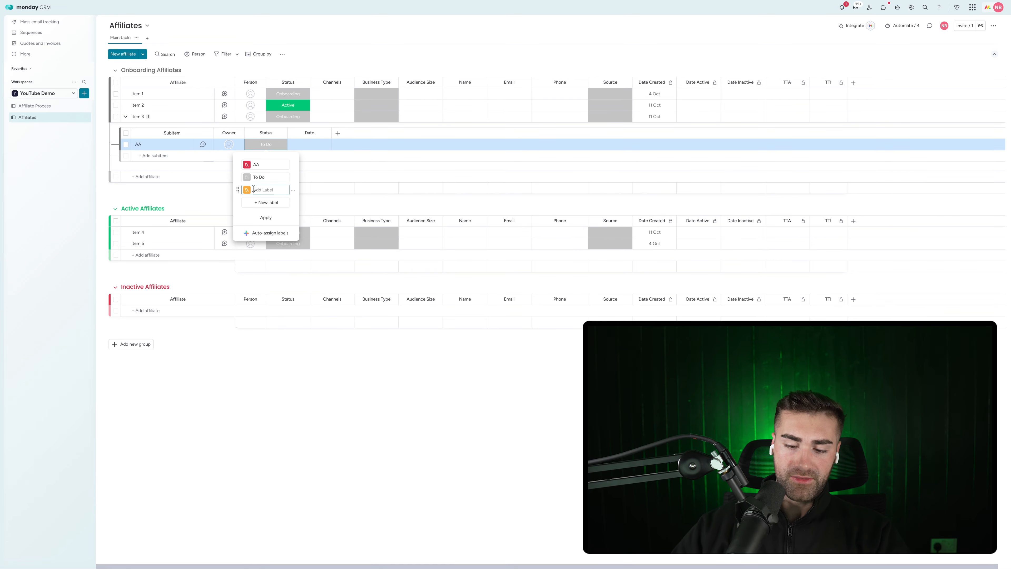
type("Doing")
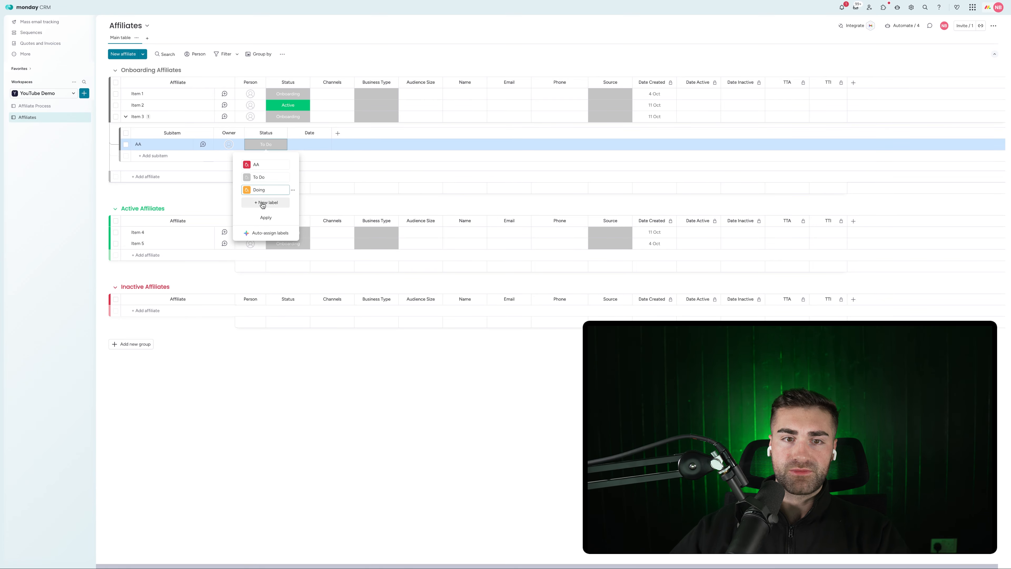
left_click(262, 203)
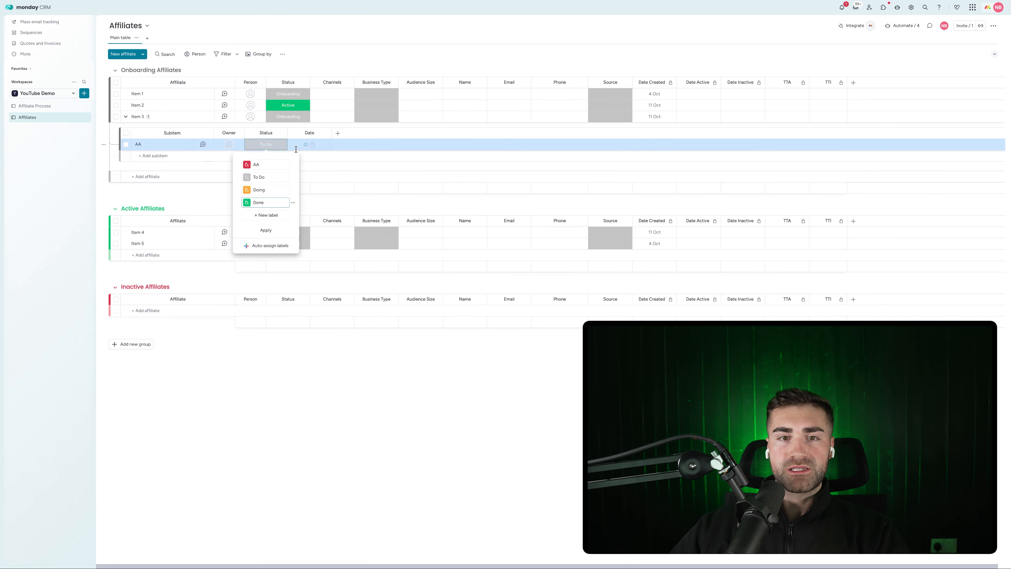
left_click(293, 166)
left_click(319, 190)
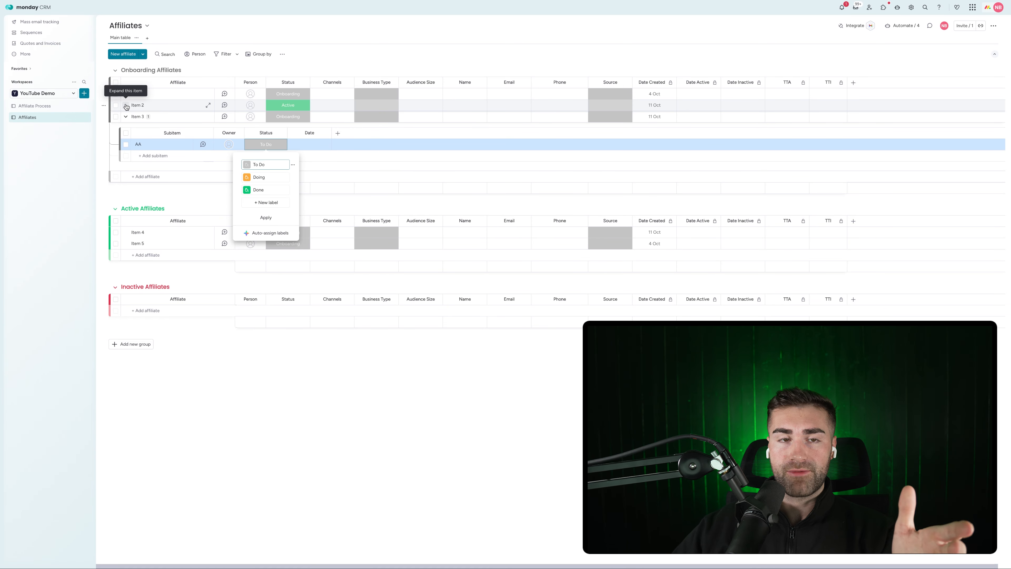
left_click(127, 116)
Add a subitem named AA under Item 2
left_click(126, 104)
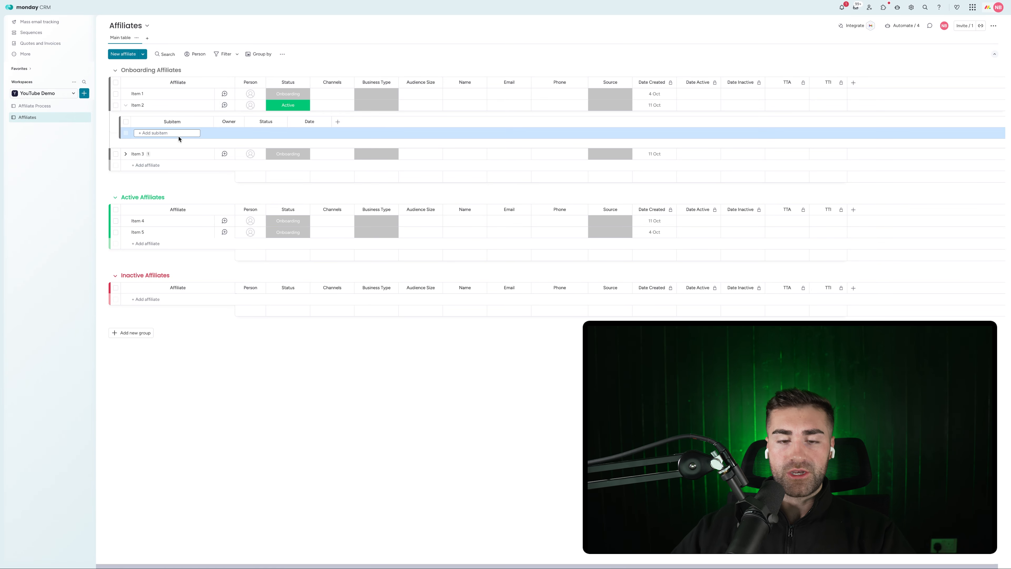
type("AA")
key("Return")
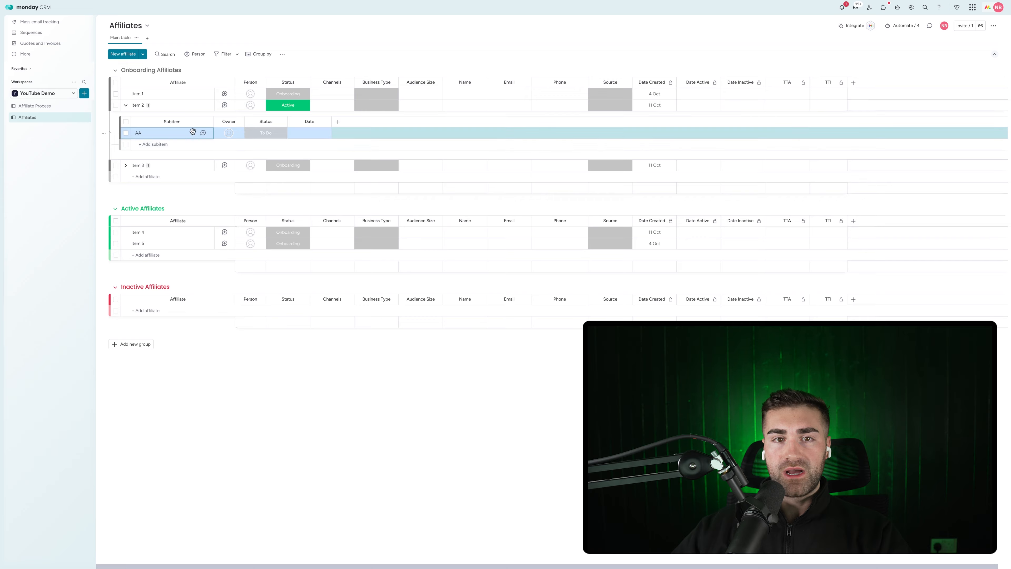
Add a Long text subitem column named Description and open the board's automations
left_click(337, 122)
type("long")
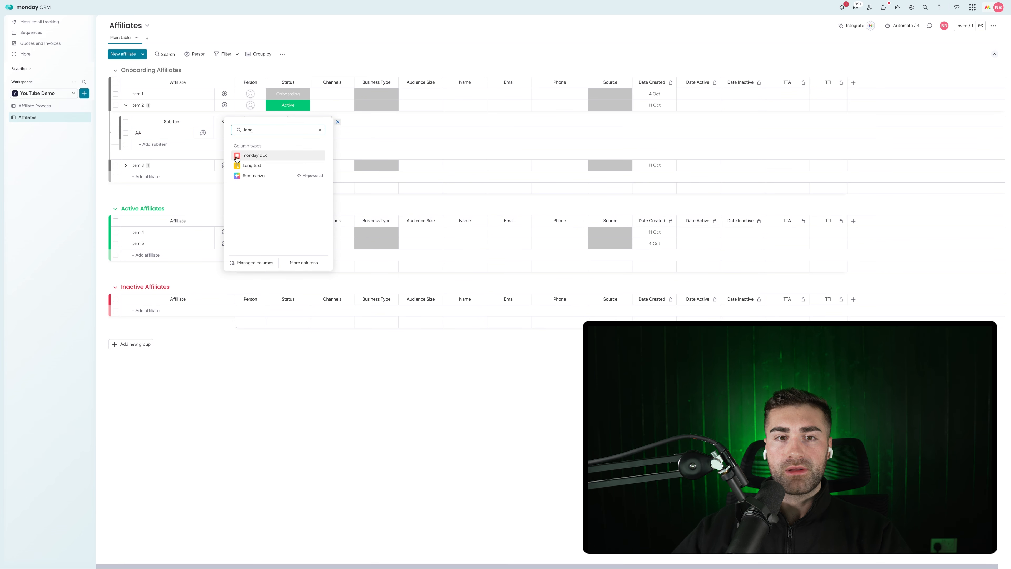
left_click(253, 165)
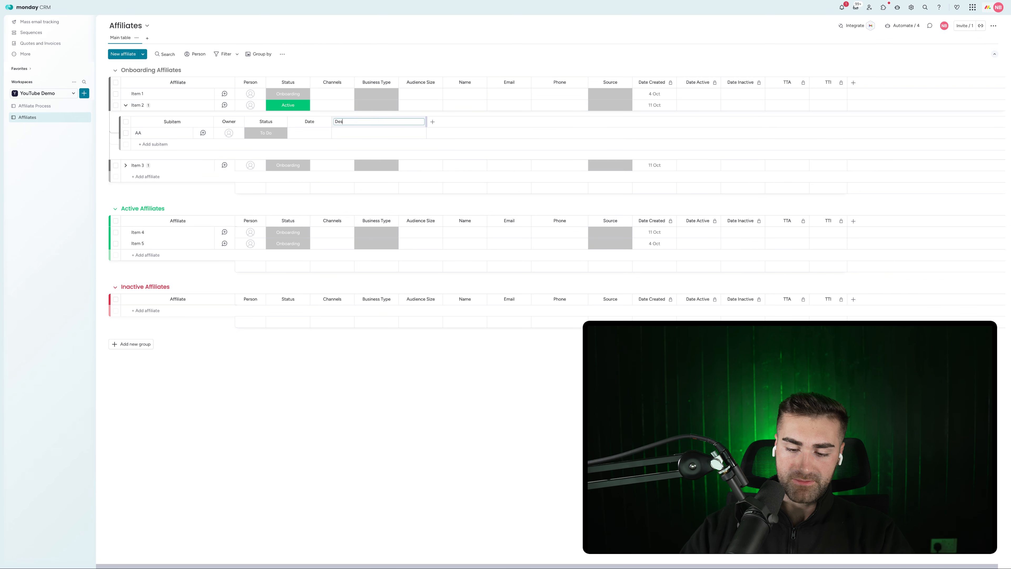
key("Return")
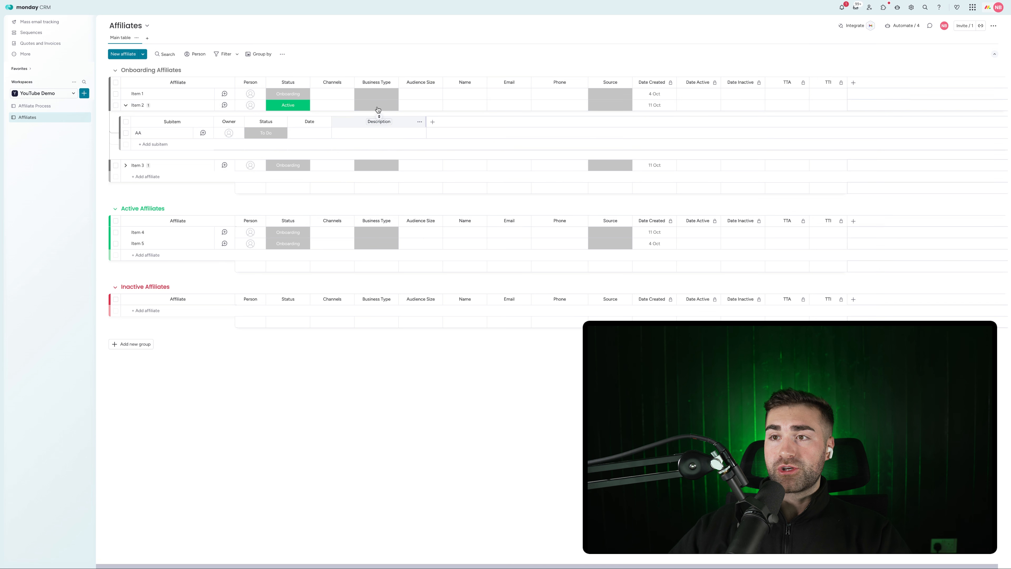
left_click(902, 25)
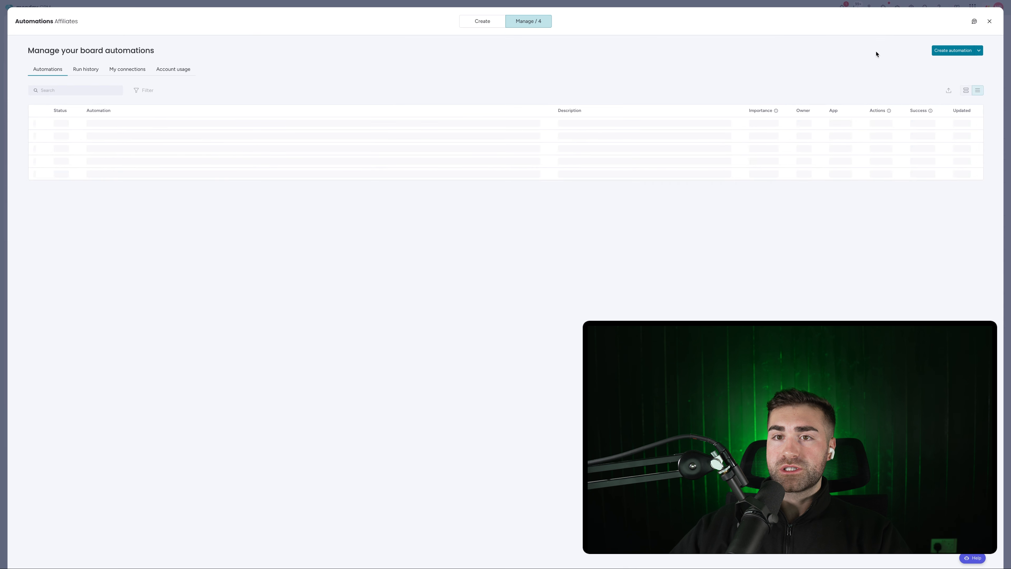
Build an automation: when an item is created, create subitem 'Generate Unique Link'
left_click(951, 50)
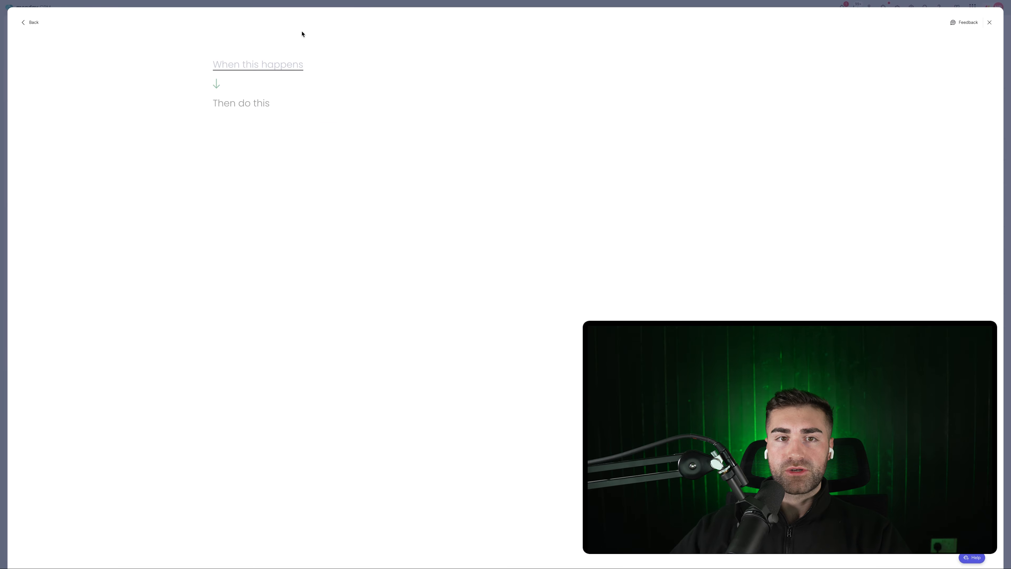
left_click(233, 67)
left_click(297, 111)
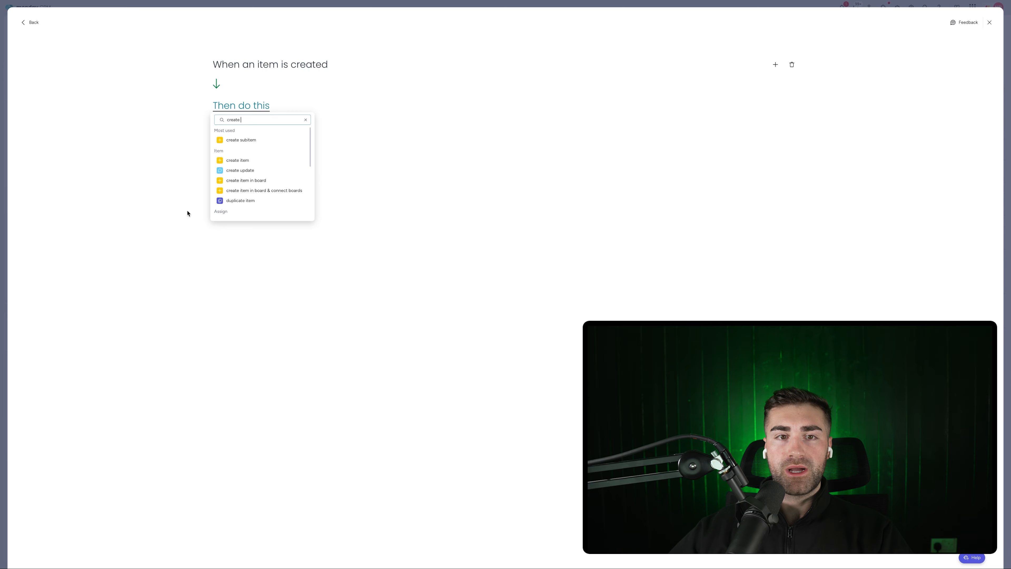
left_click(265, 140)
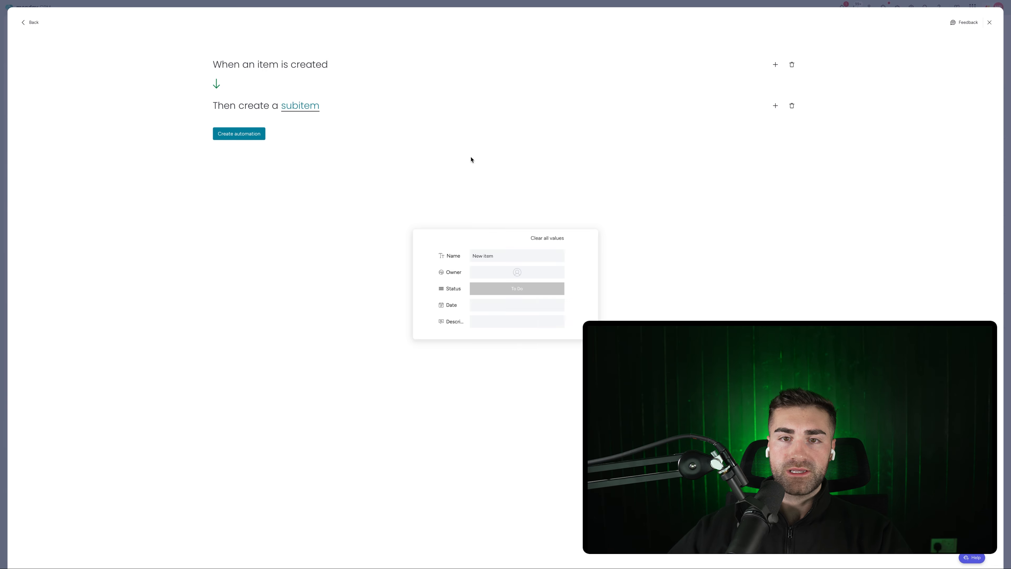
left_click(496, 259)
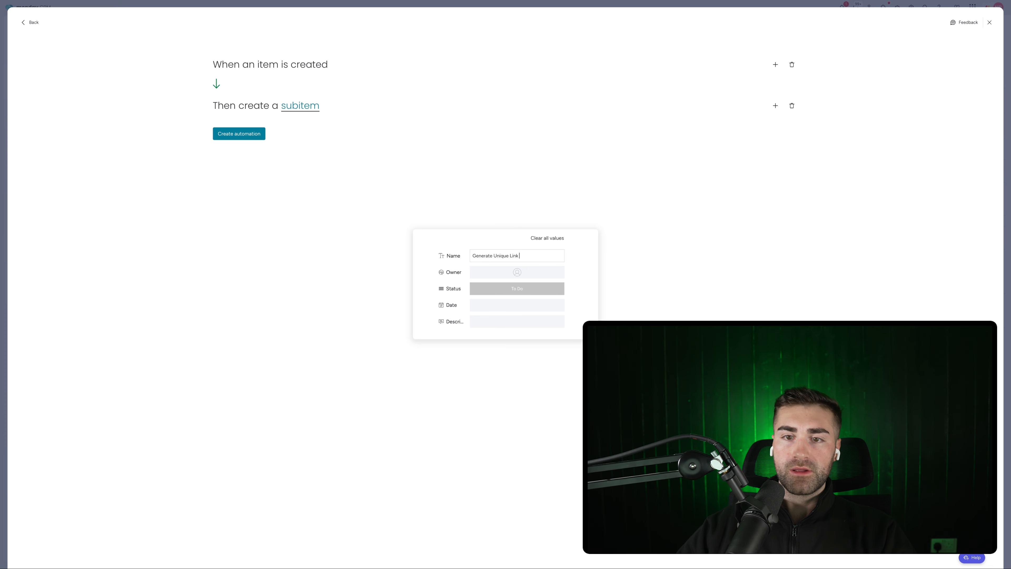
left_click(279, 111)
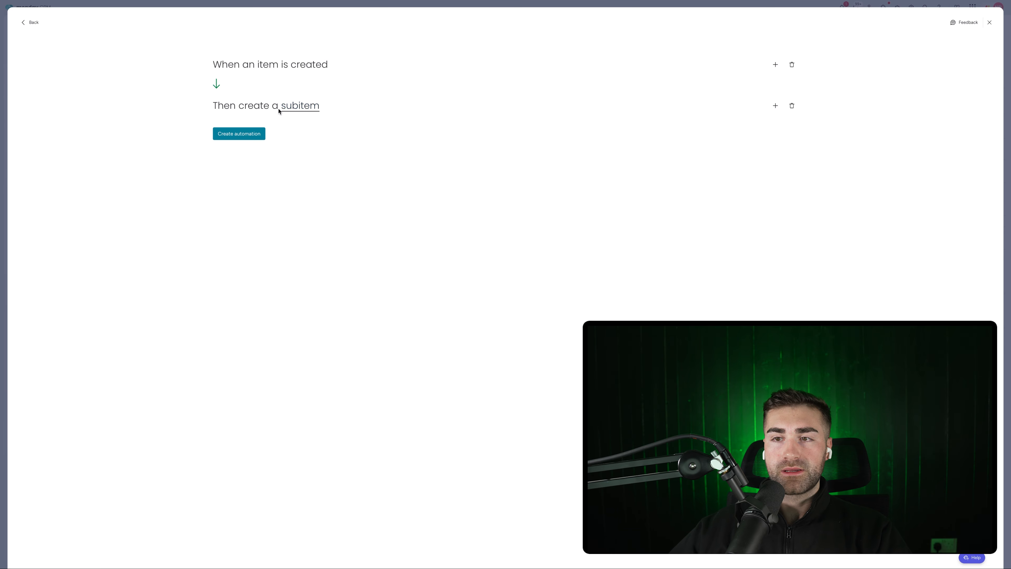
Add a second create-subitem action 'Generate Affiliate Account' and save the automation
left_click(775, 105)
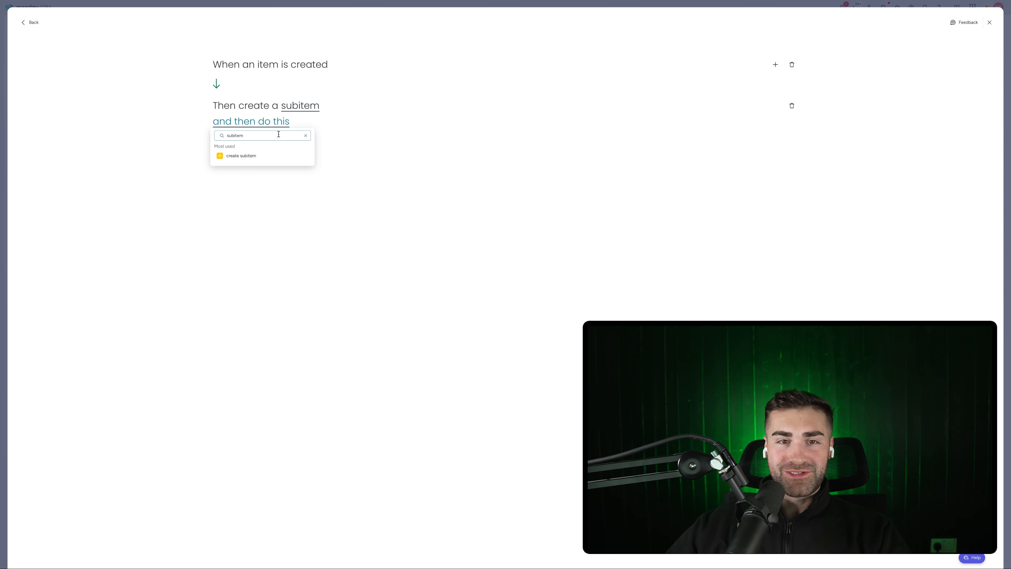
left_click(237, 158)
left_click(338, 124)
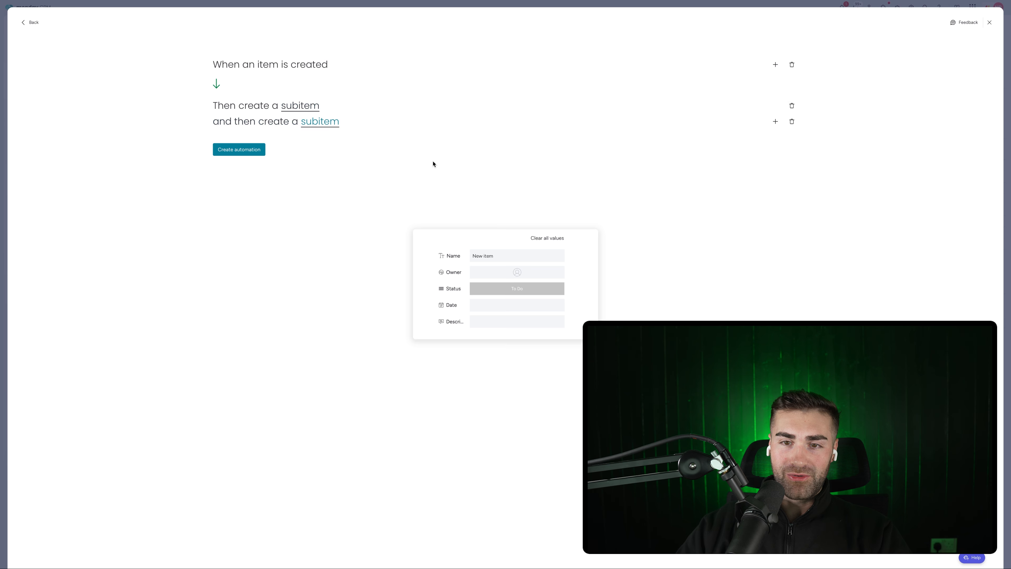
left_click_drag(484, 255, 509, 249)
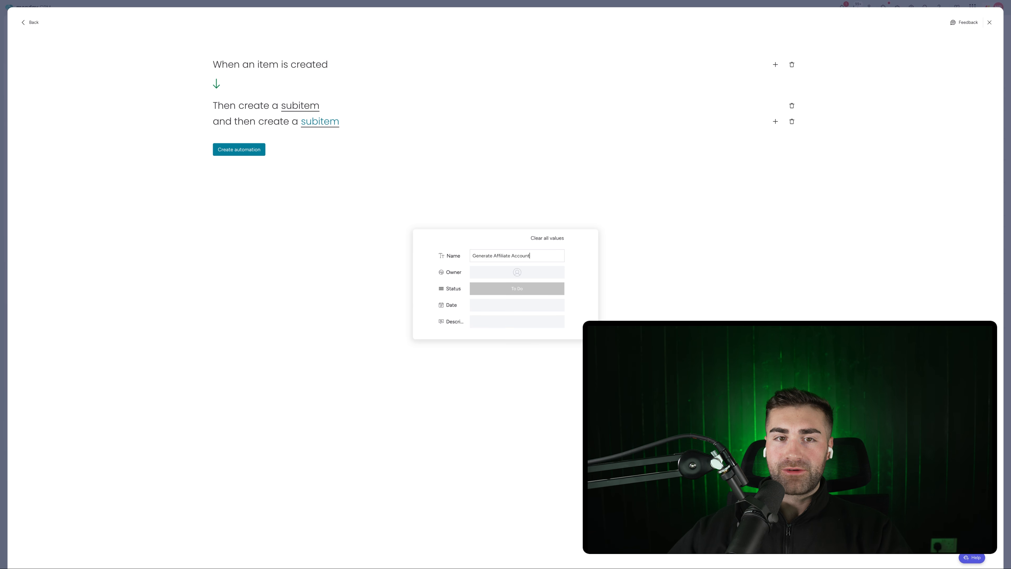
left_click(505, 228)
left_click(239, 149)
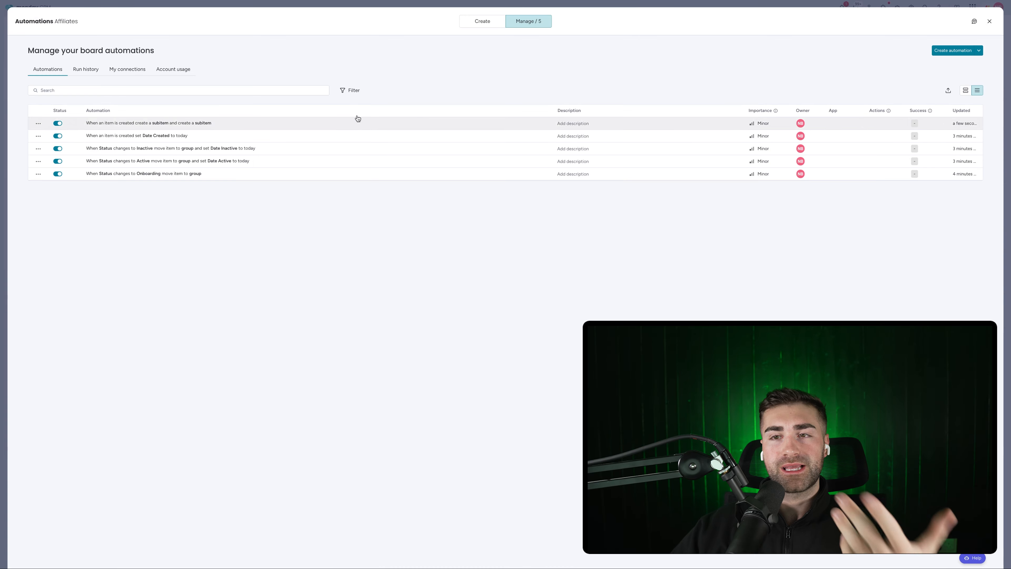
Close the automations manager, collapse Item 2's subitems, and restore the Deals board via the board menu
key("Escape")
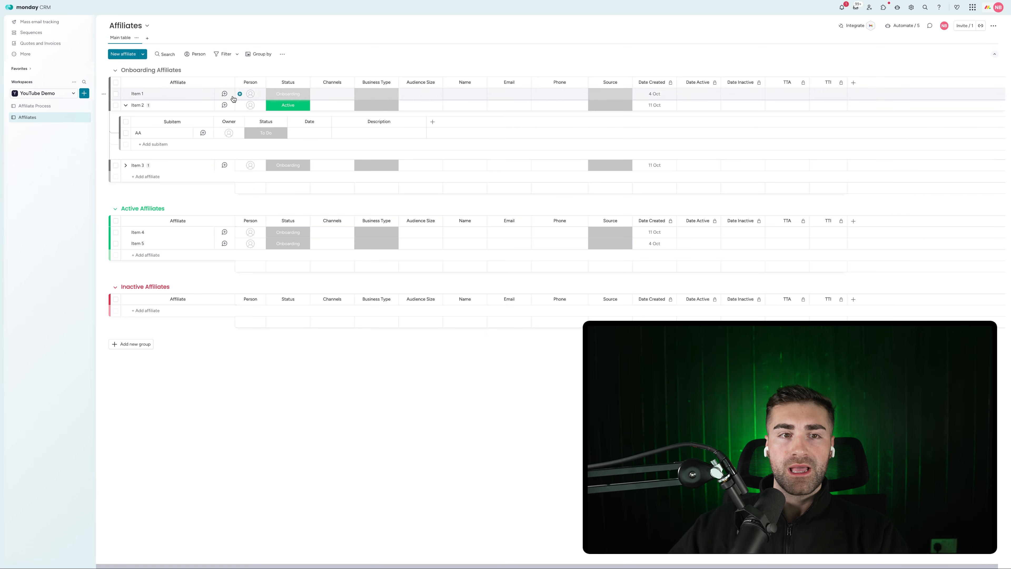
left_click(126, 105)
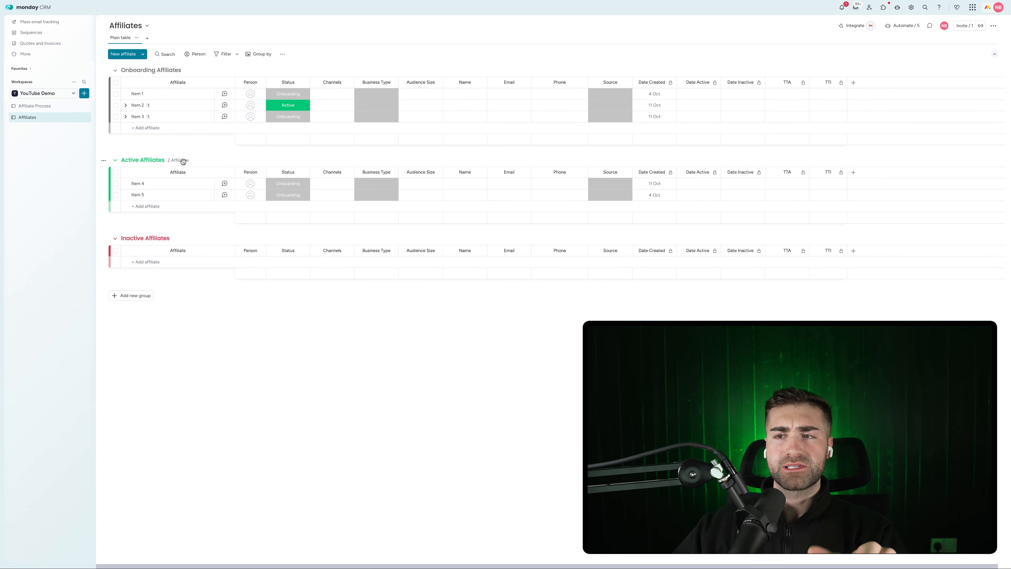
left_click(996, 26)
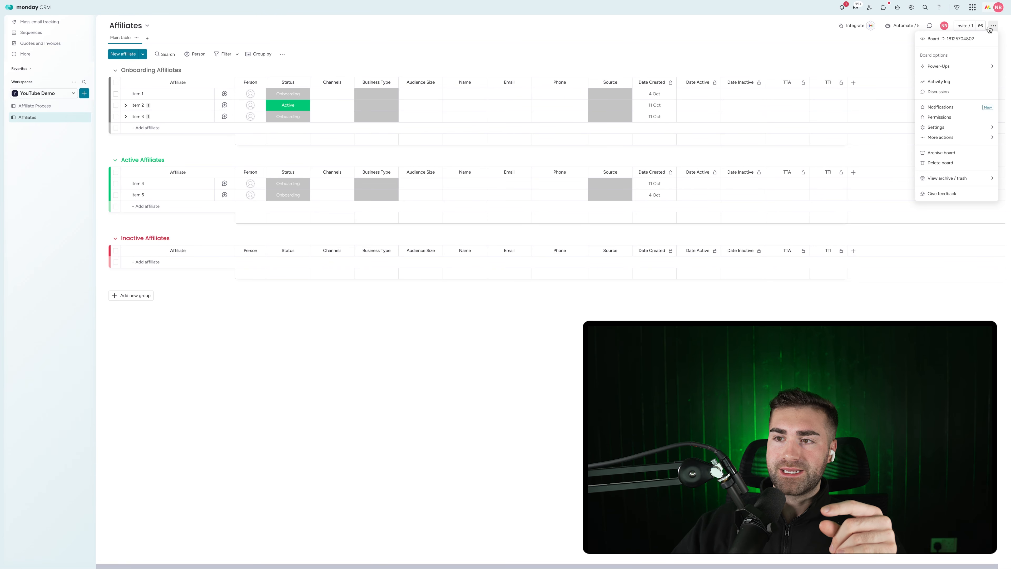
mouse_move(942, 140)
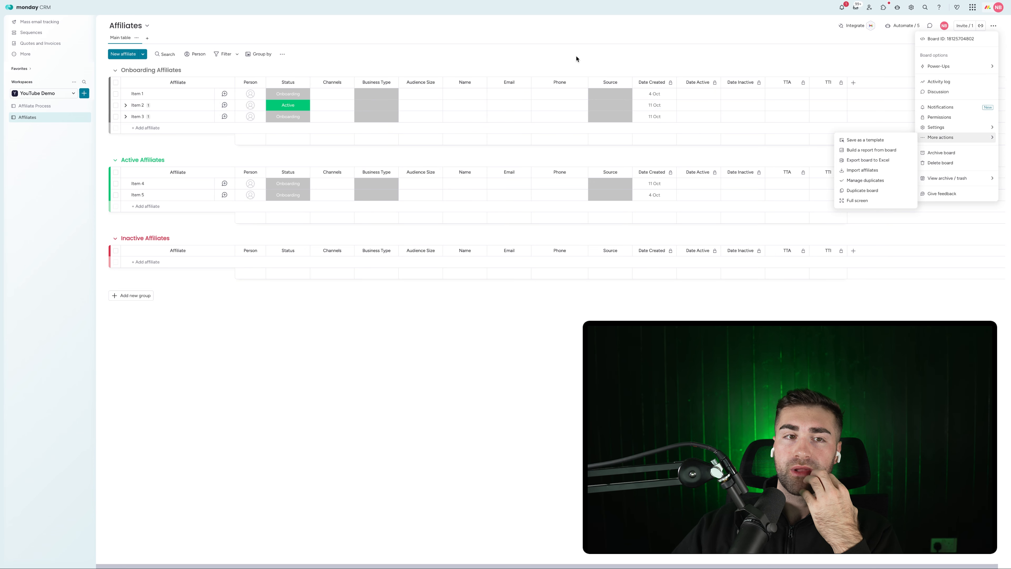
mouse_move(949, 64)
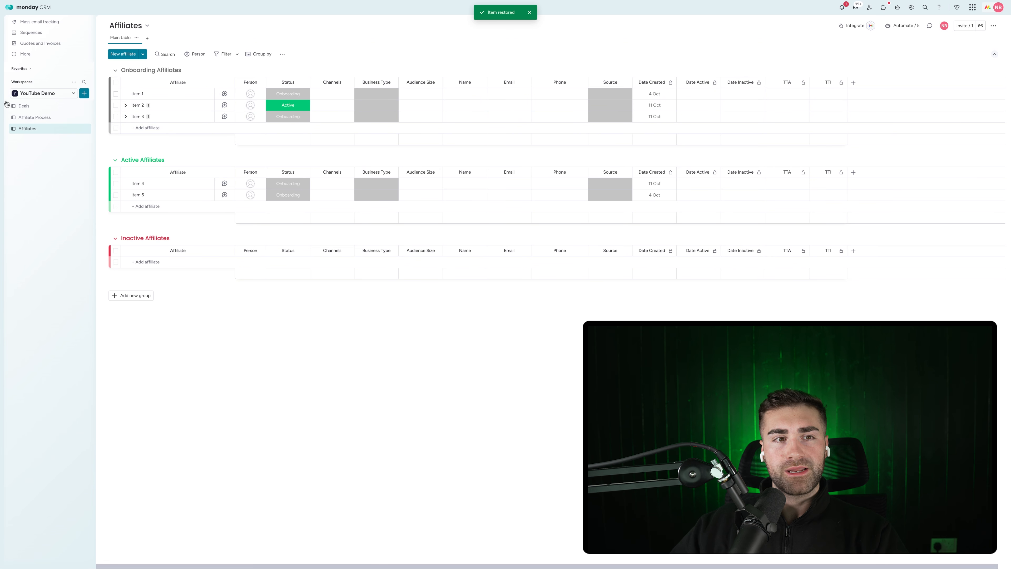
On the Deals board, add a Numbers column right after Status and hide its sum
left_click(12, 106)
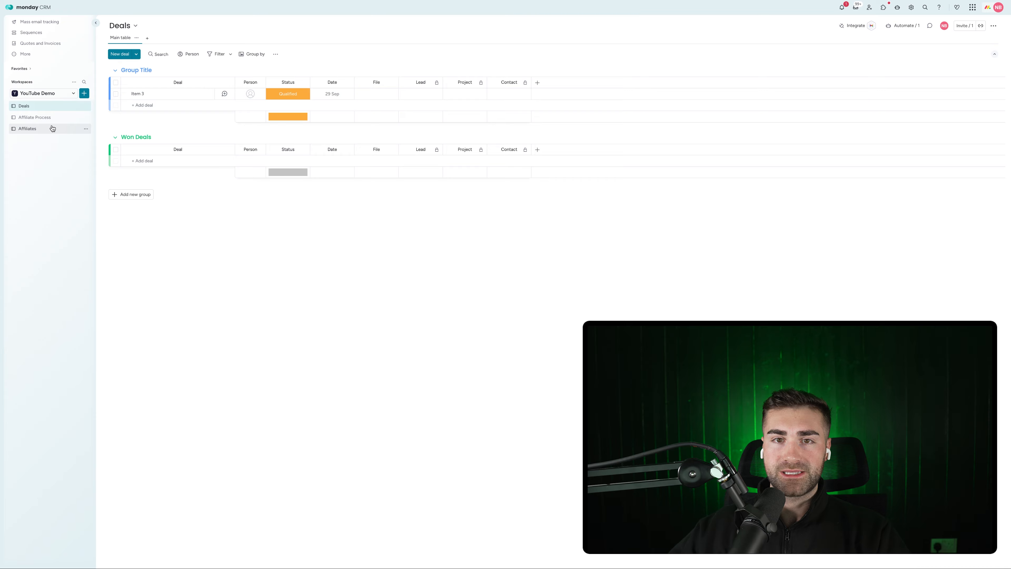
left_click(537, 82)
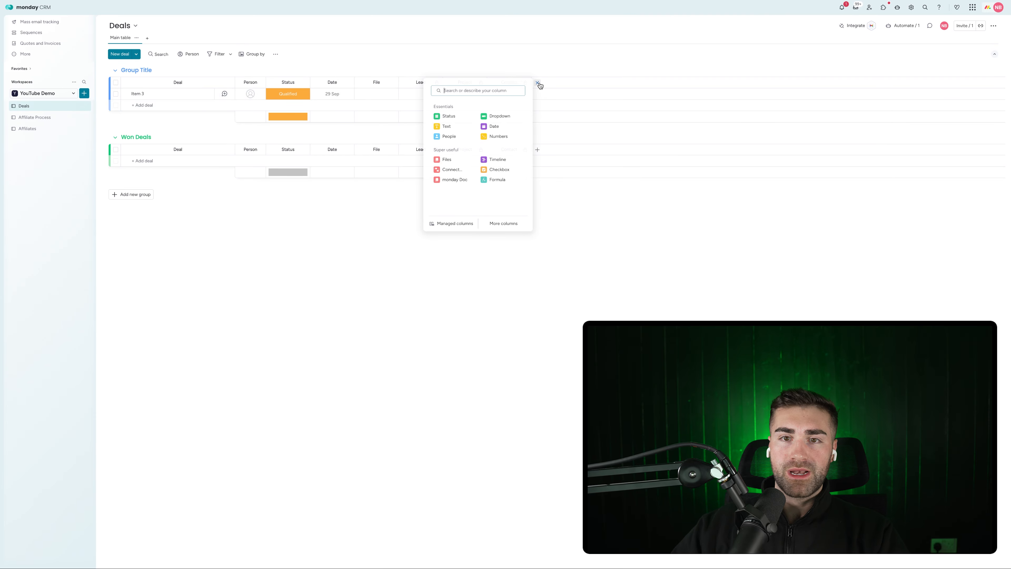
type("number")
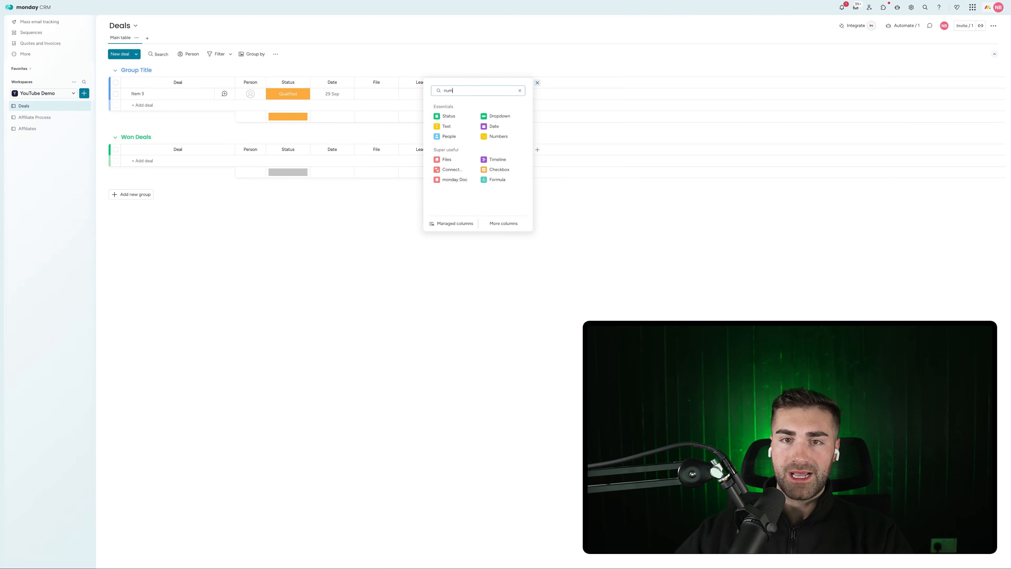
left_click(449, 116)
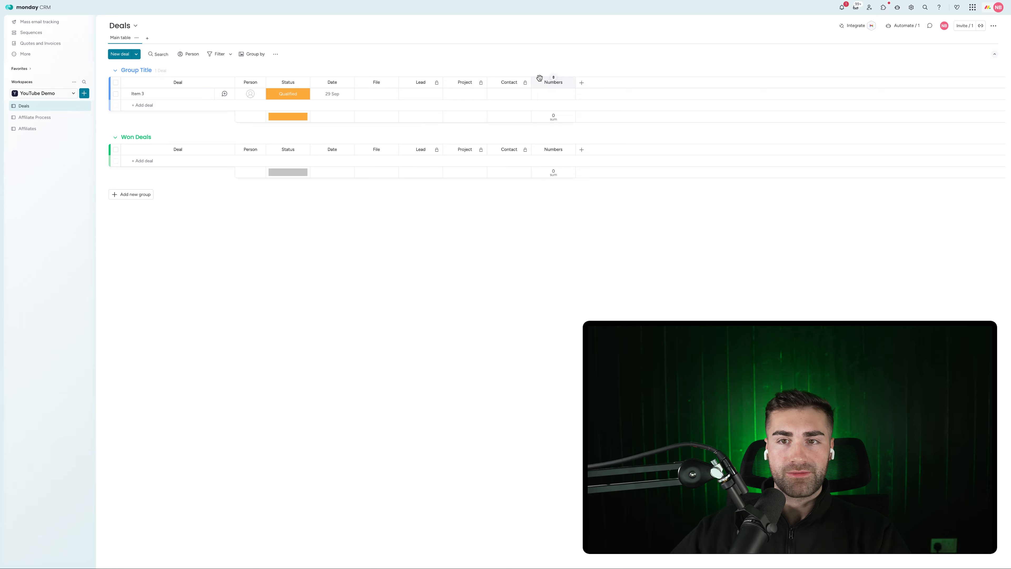
left_click_drag(525, 78, 334, 85)
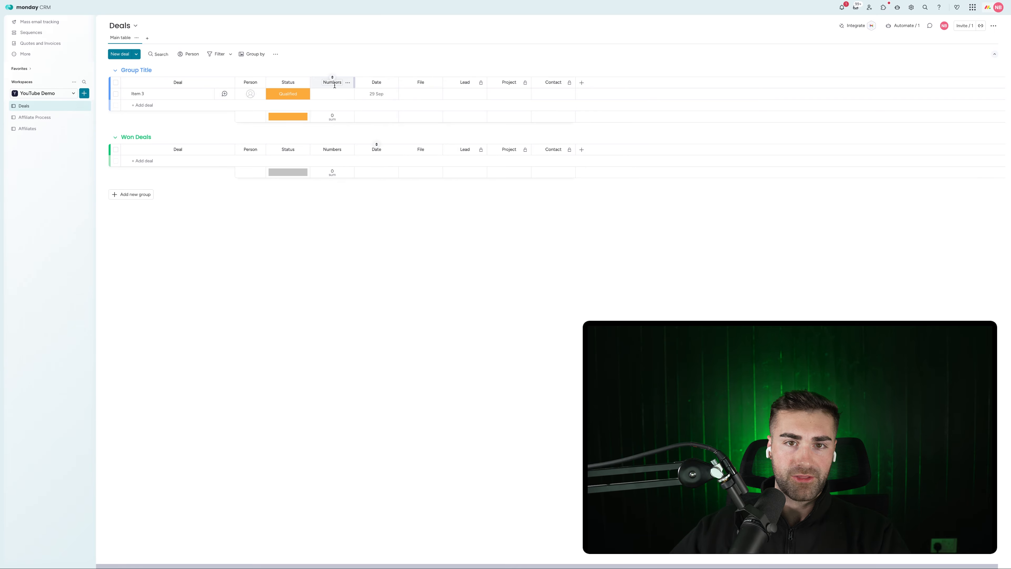
left_click(347, 83)
mouse_move(384, 102)
left_click(451, 162)
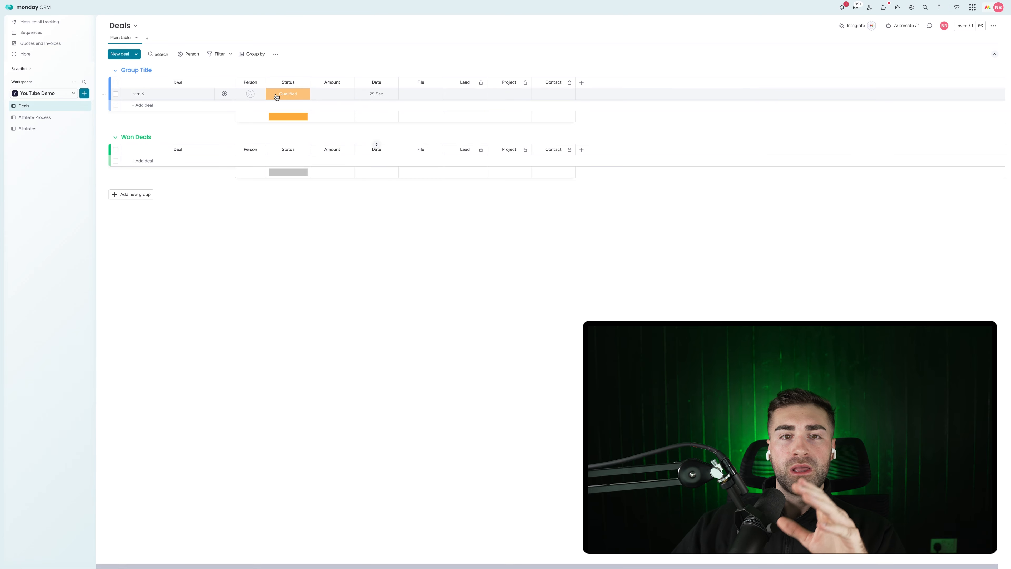
Set the Amount column's unit to dollars ($)
left_click(287, 94)
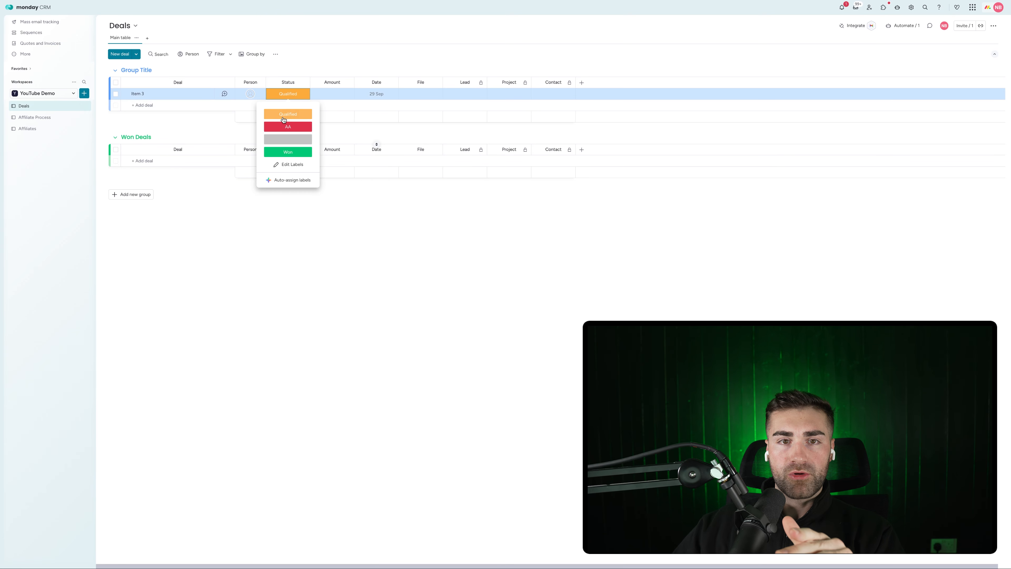
left_click(398, 226)
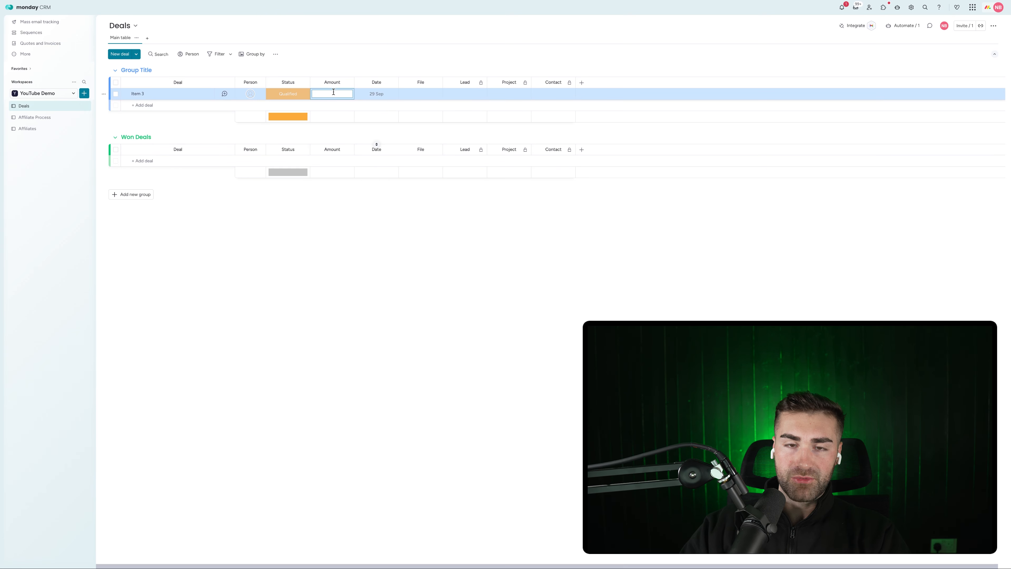
left_click(347, 82)
mouse_move(382, 100)
left_click(449, 106)
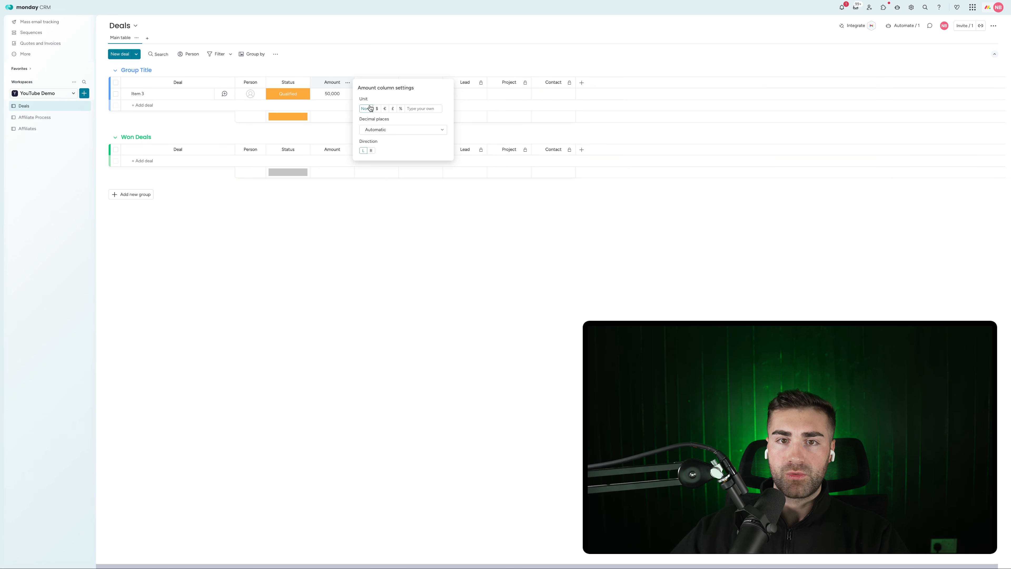
left_click(377, 195)
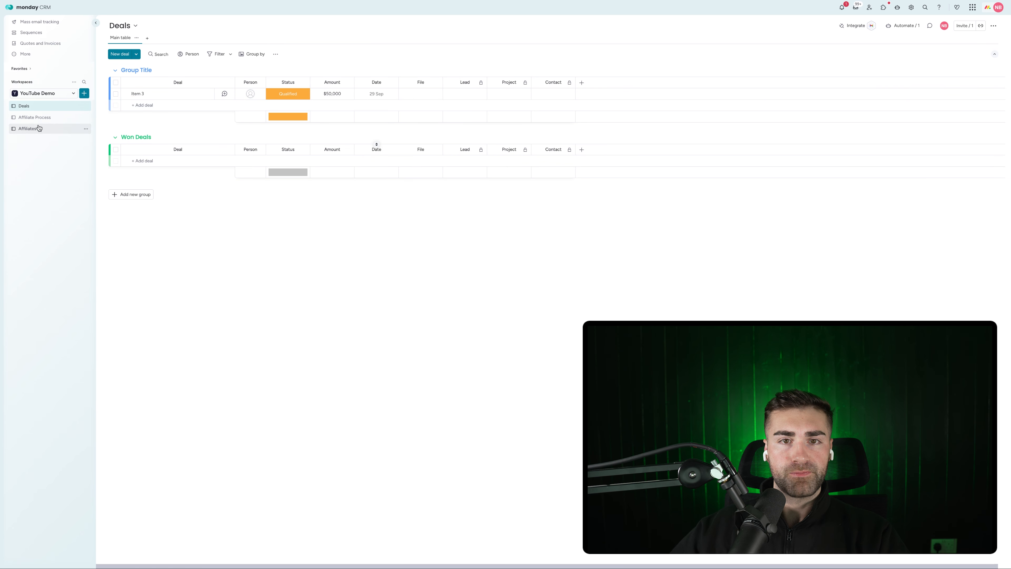
Add a Connect boards column on Deals linked to the Affiliates board
left_click(32, 129)
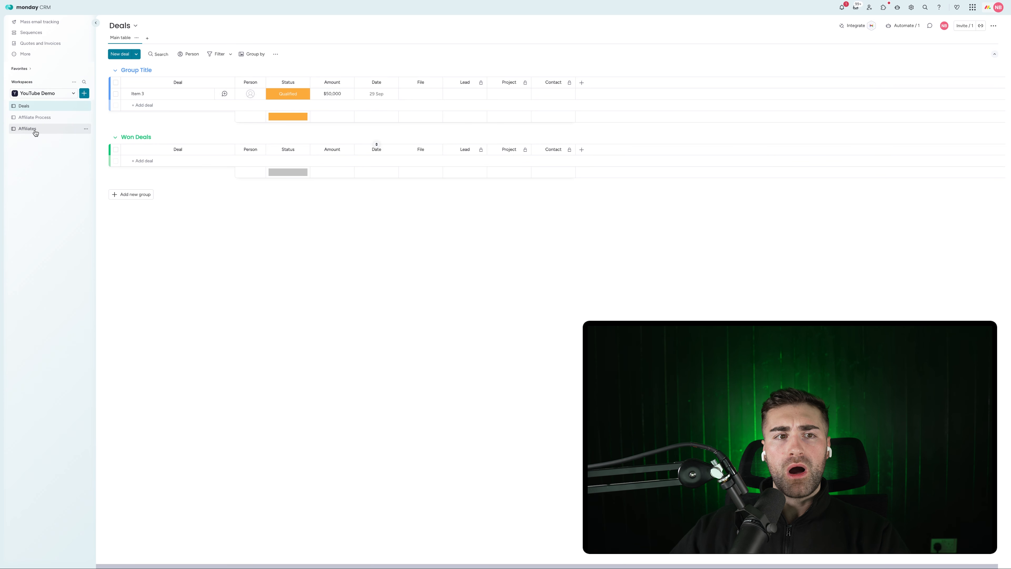
left_click(40, 106)
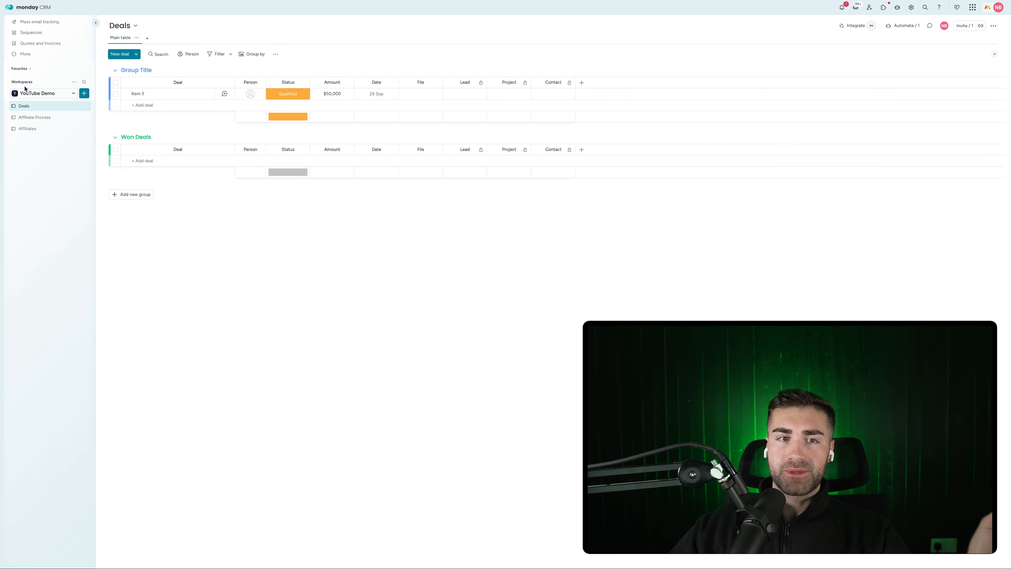
left_click(581, 84)
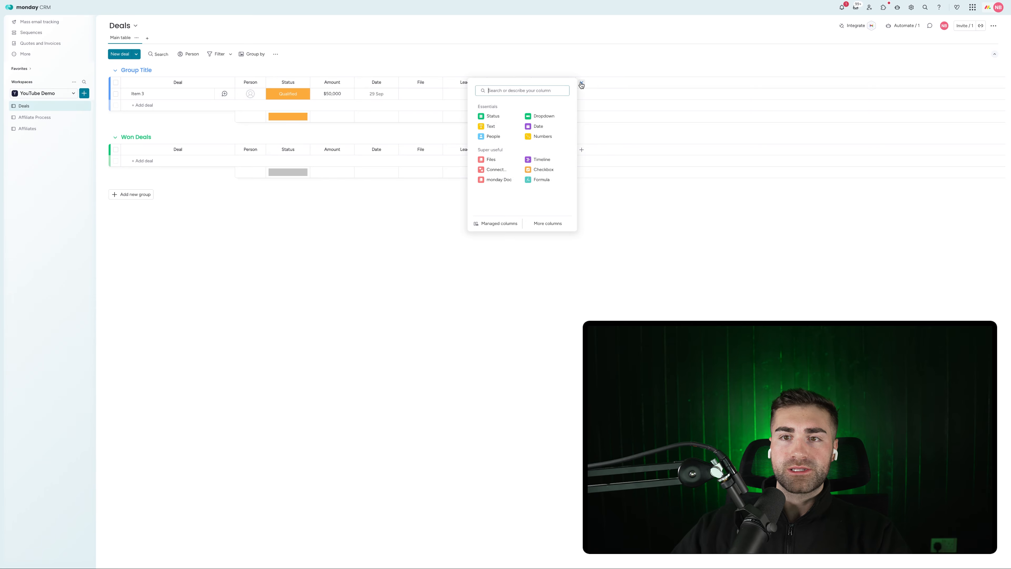
type("connect")
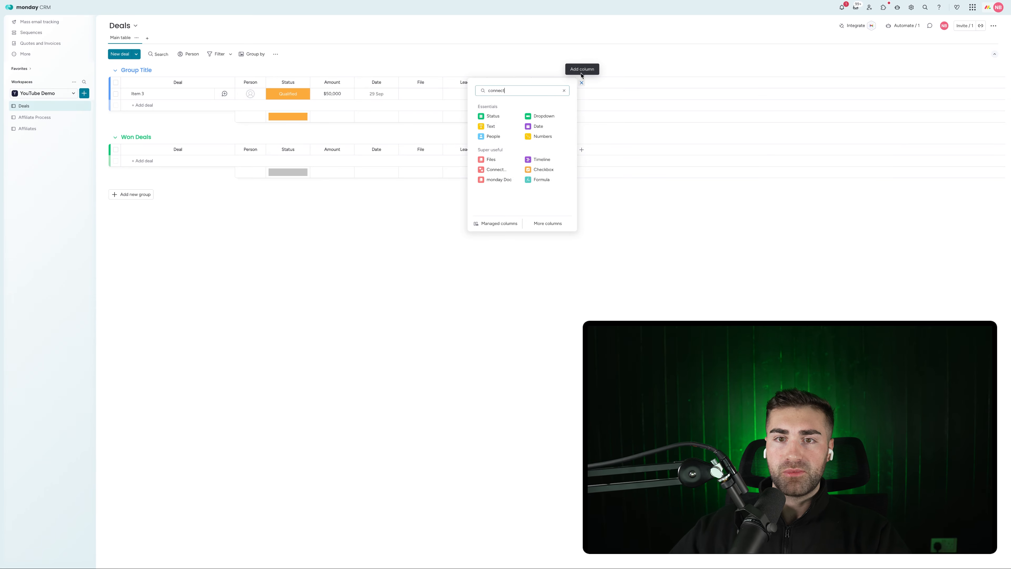
left_click(517, 125)
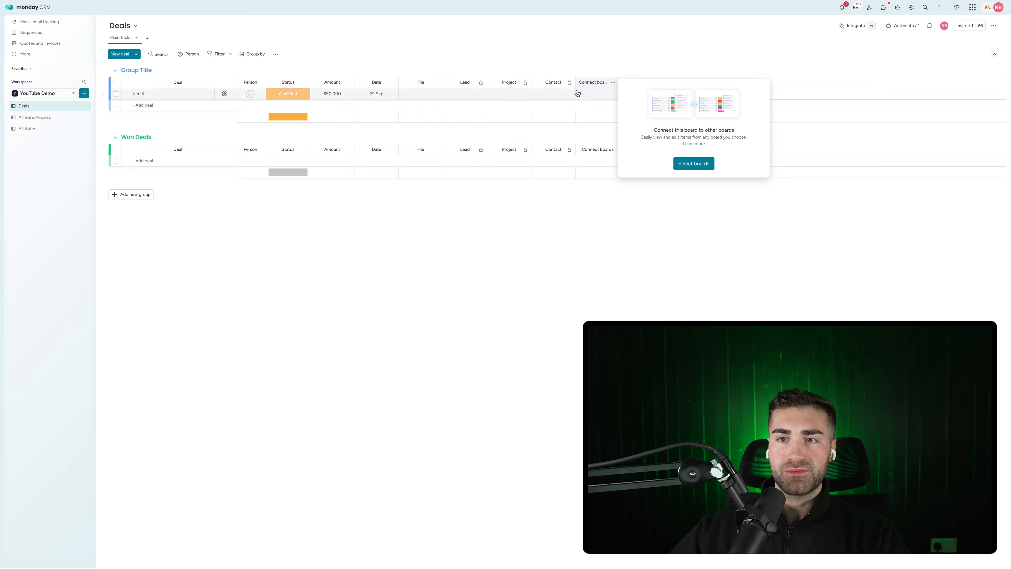
left_click(694, 164)
left_click(663, 139)
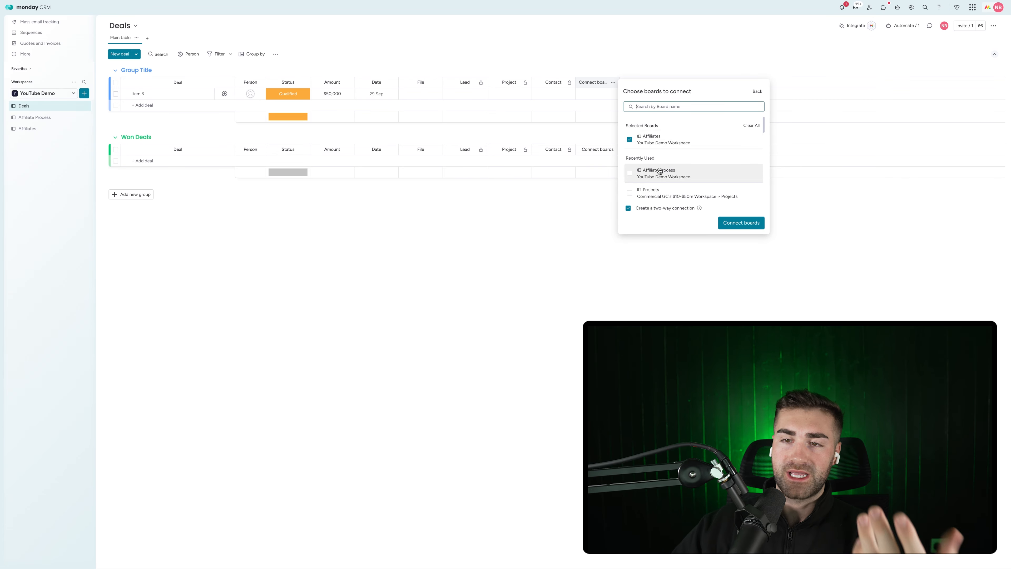
left_click(735, 225)
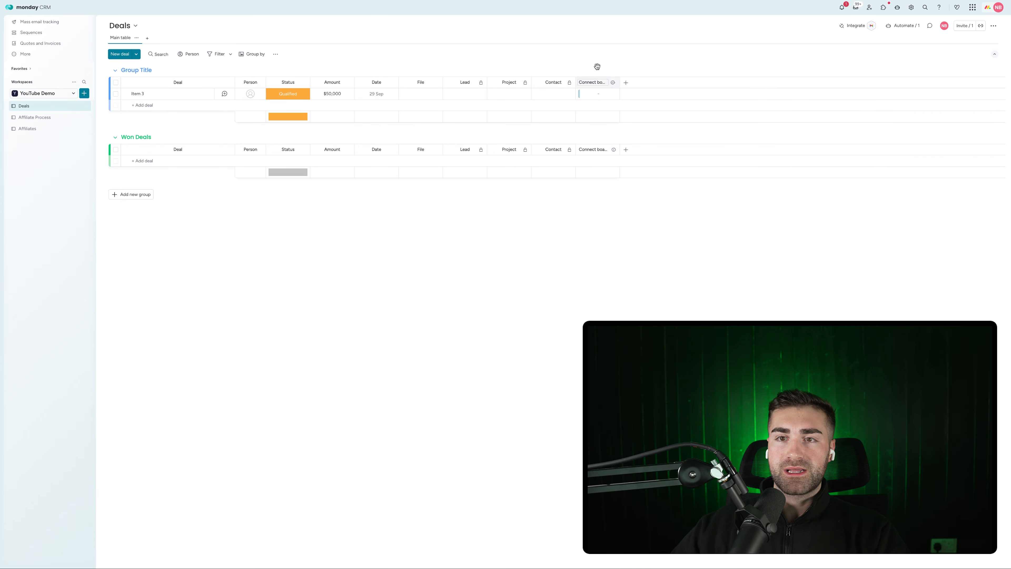
Name the link column Affiliate, review its link settings, and dismiss the connected-boards suggestion
left_click(590, 83)
key("Return")
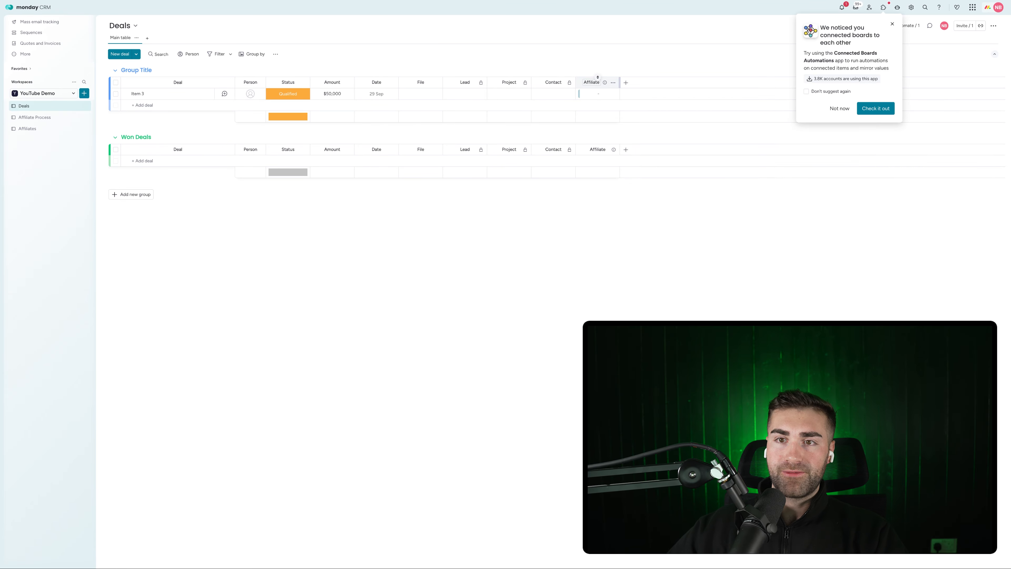
left_click(613, 83)
mouse_move(656, 104)
left_click(727, 106)
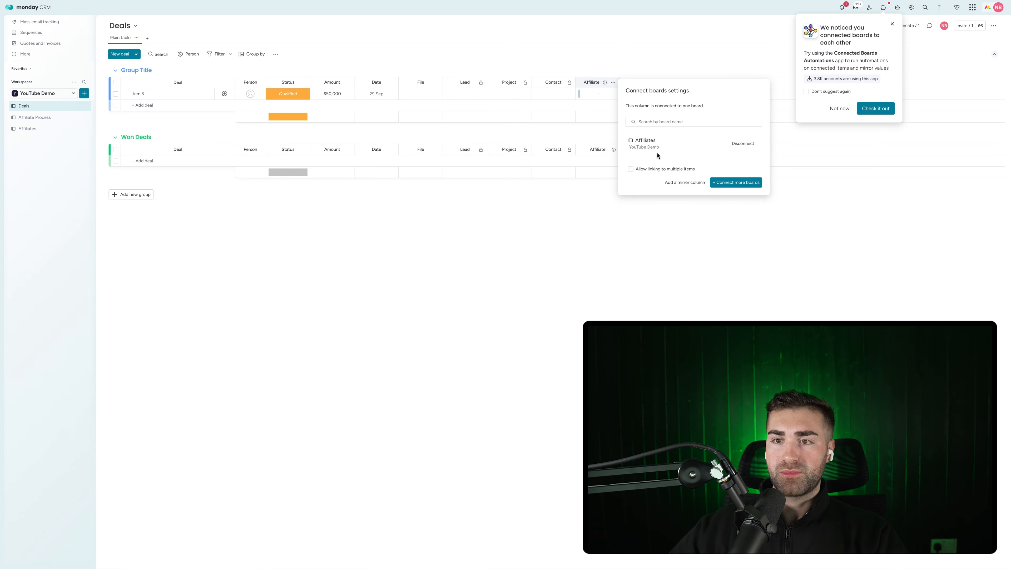
left_click(515, 206)
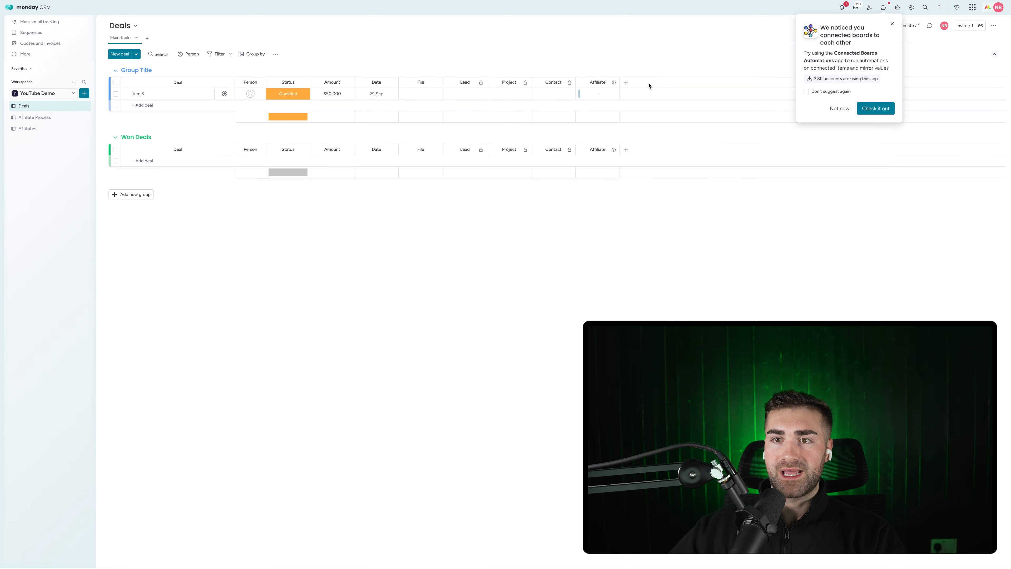
left_click(845, 115)
left_click(626, 82)
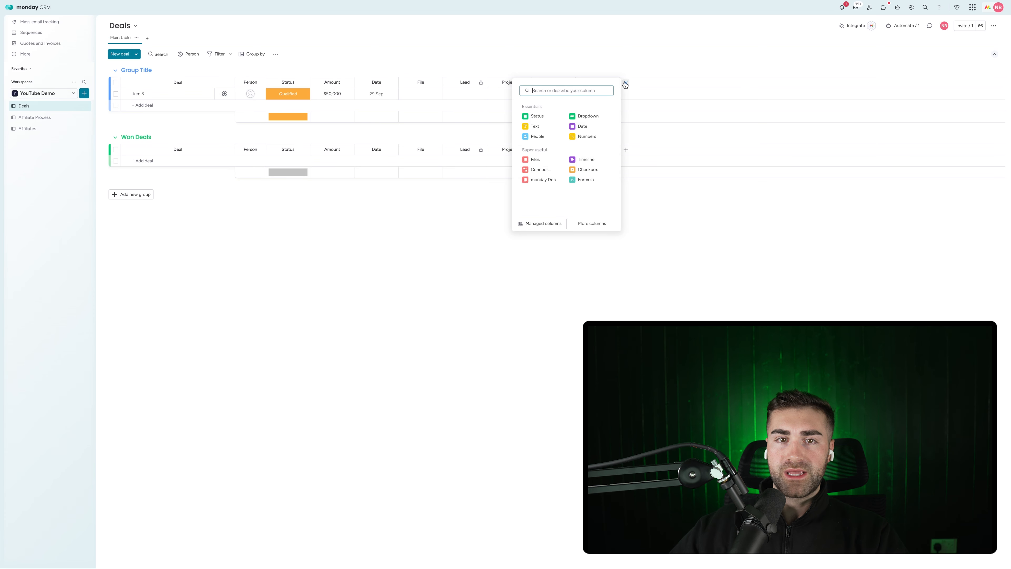
Add a Formula column using the AI-suggested formula: Amount when status equals Won
type("form")
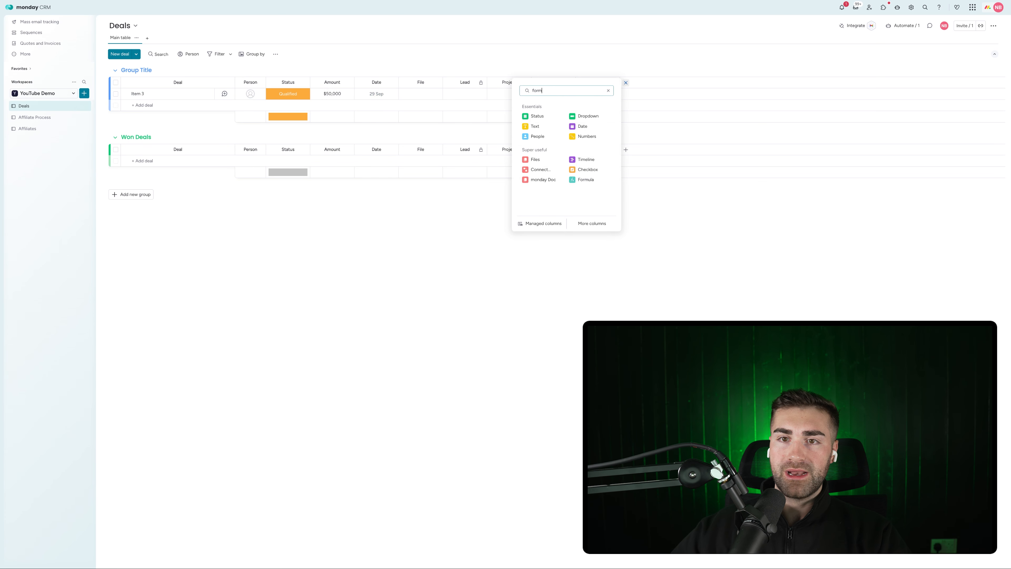
left_click(555, 149)
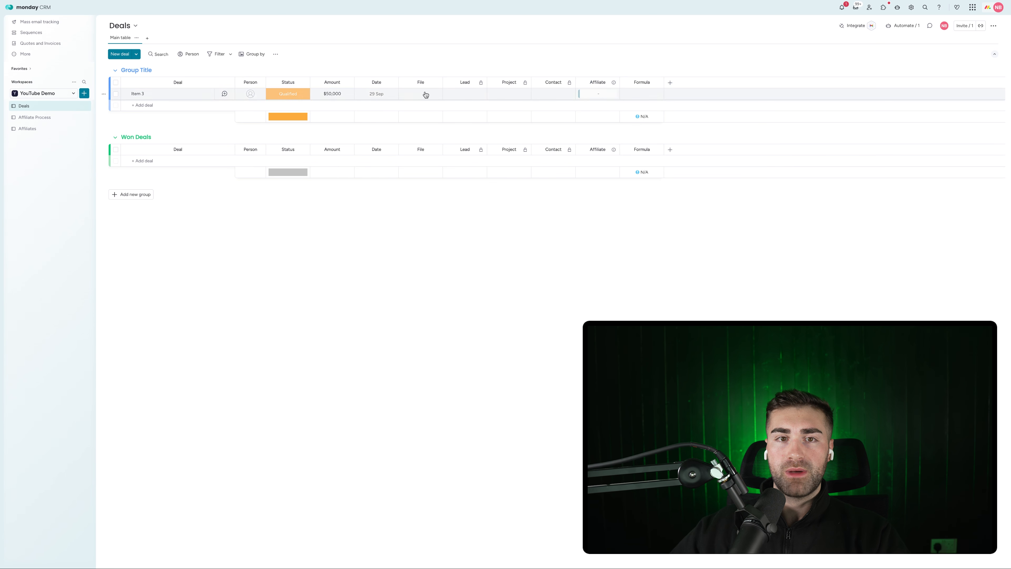
left_click(287, 93)
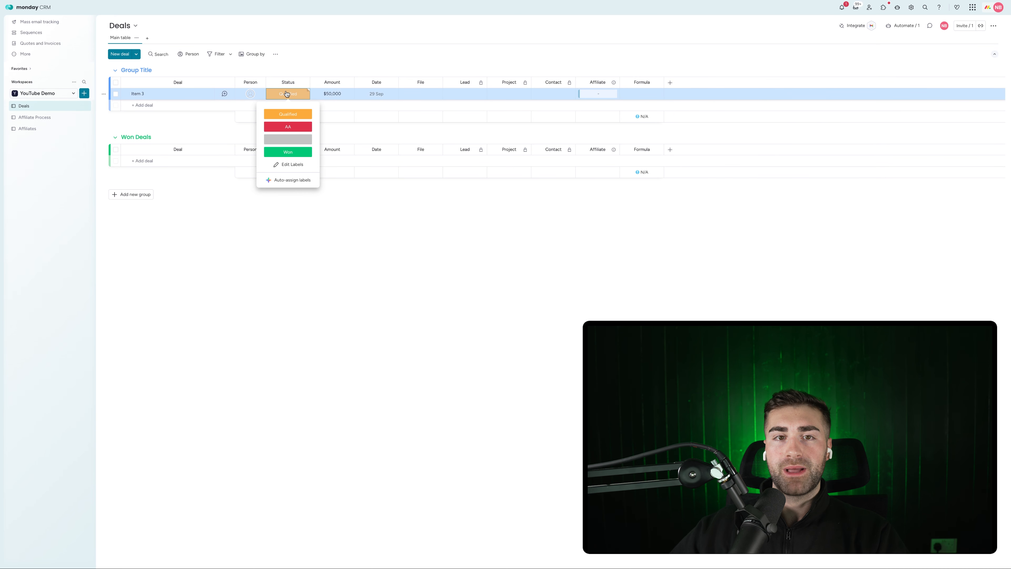
left_click(640, 94)
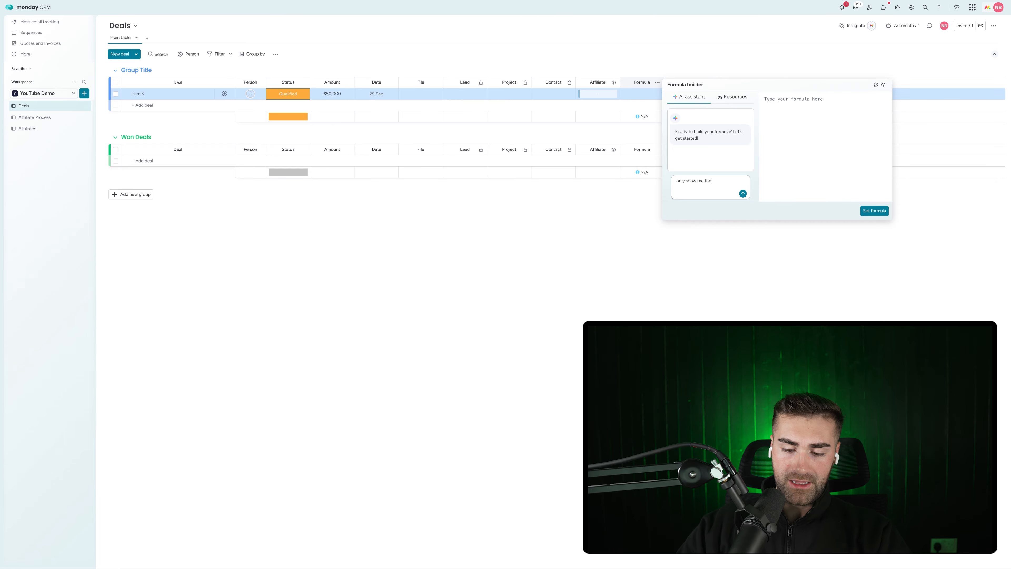
type("he sta")
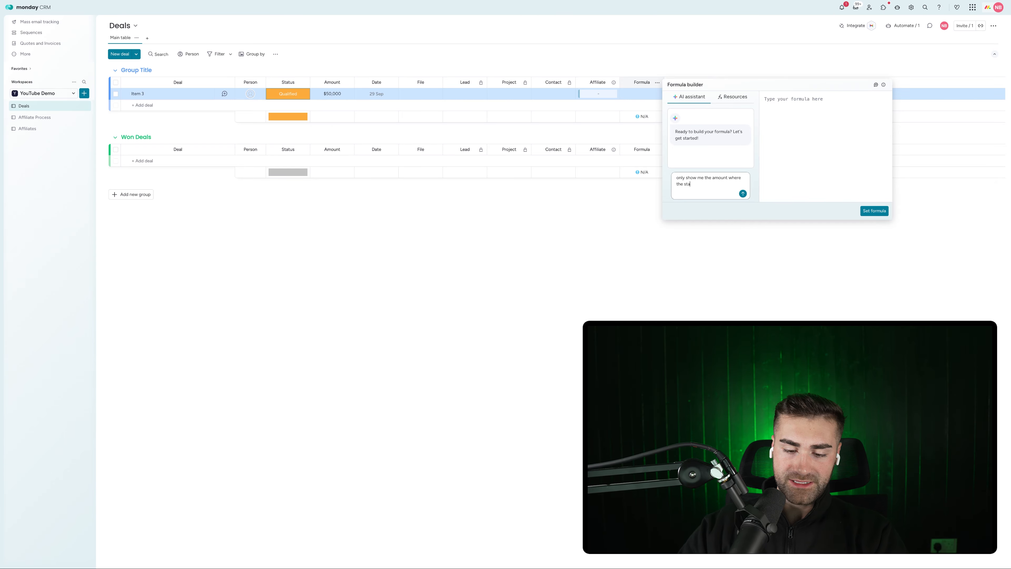
type("tus equals won")
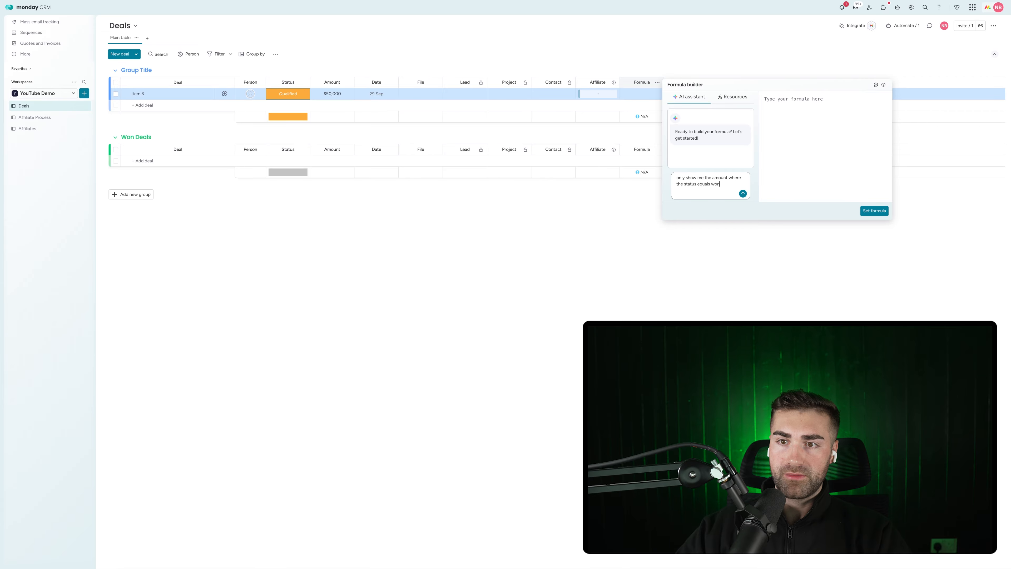
key("Return")
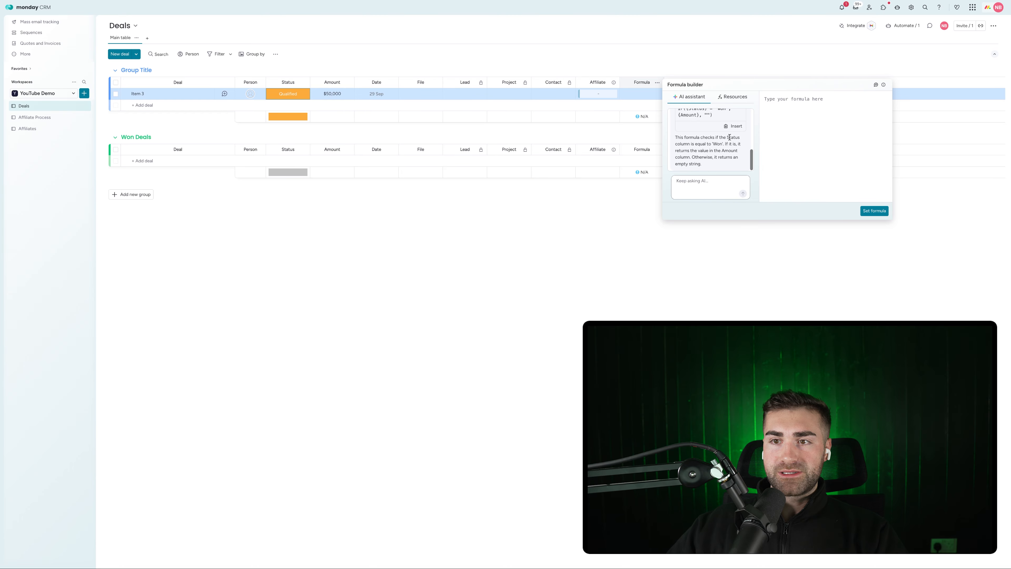
left_click(731, 127)
left_click(874, 210)
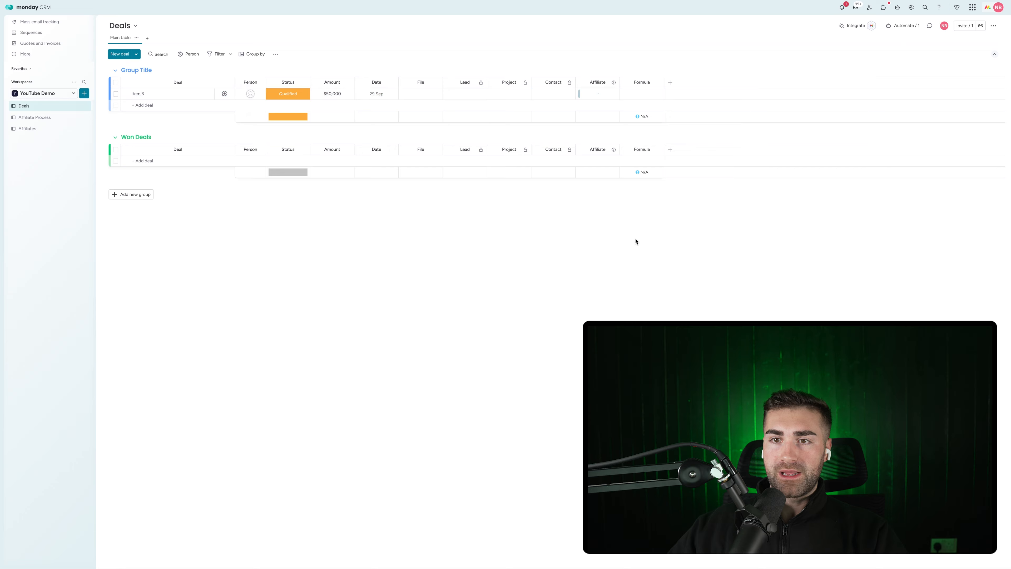
Rename the Formula column to Won Value, hide its summary and lock it
left_click(642, 83)
type("Won Value")
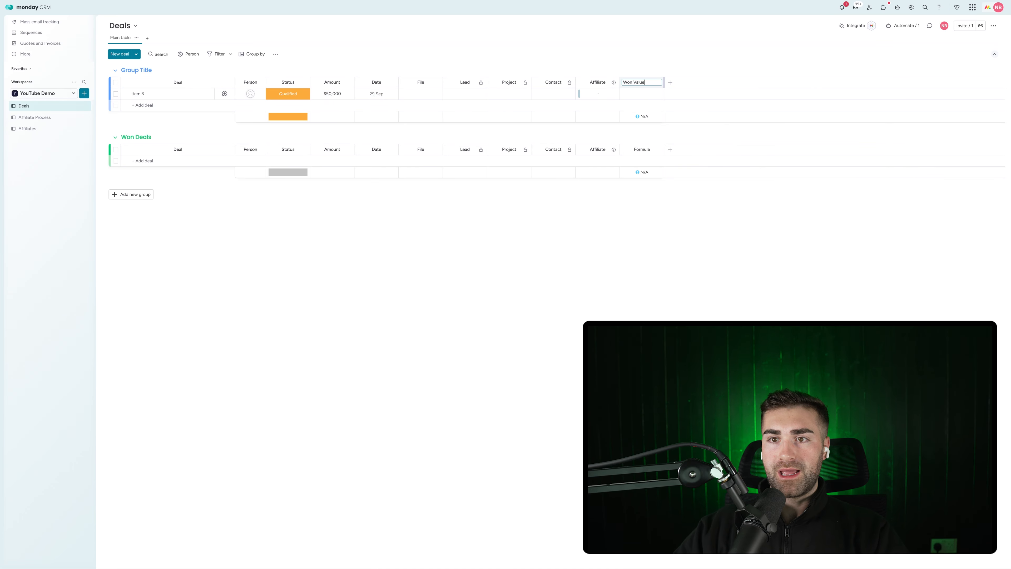
key("Return")
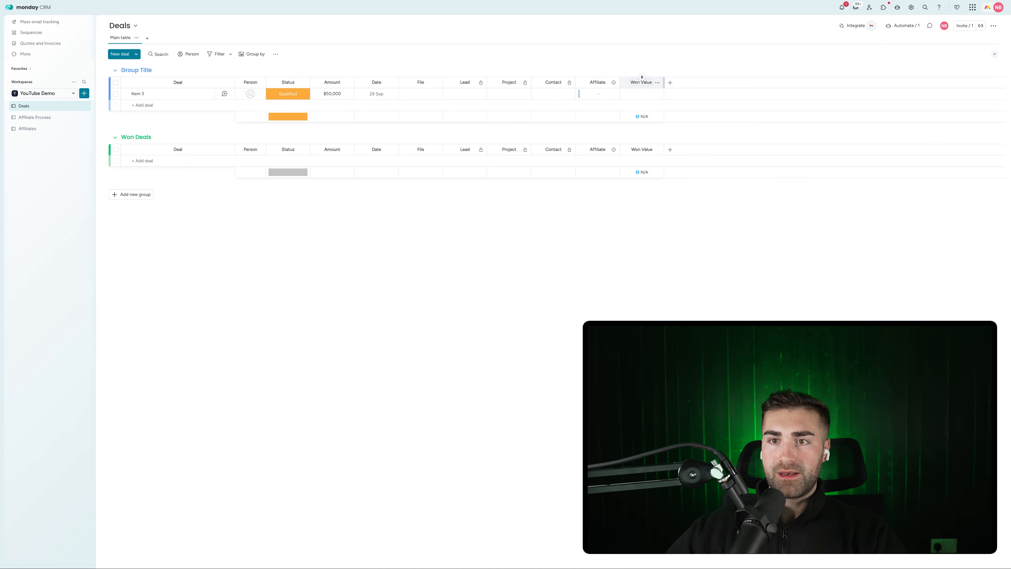
left_click(657, 82)
mouse_move(688, 102)
left_click(779, 155)
left_click(657, 82)
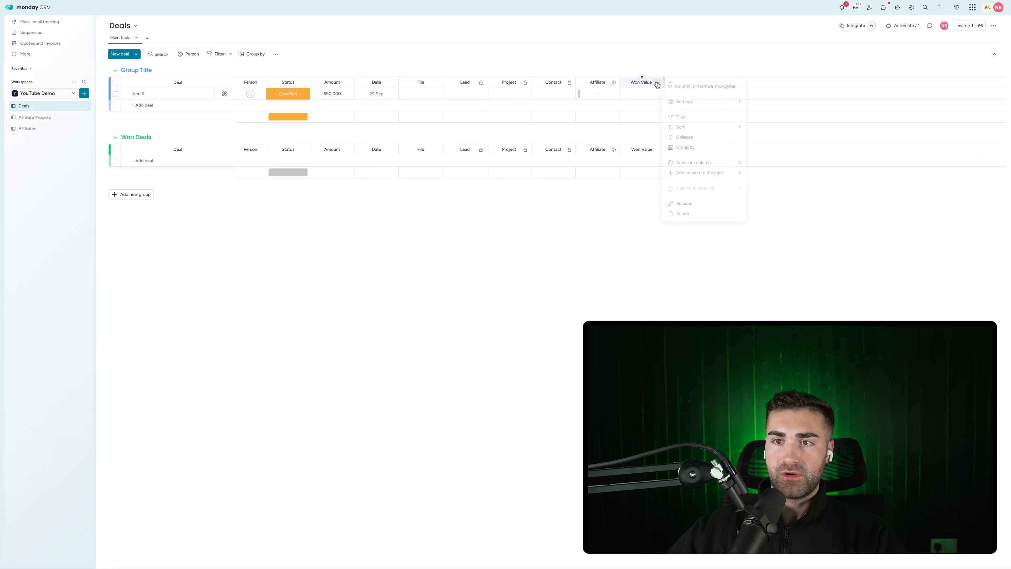
left_click(786, 115)
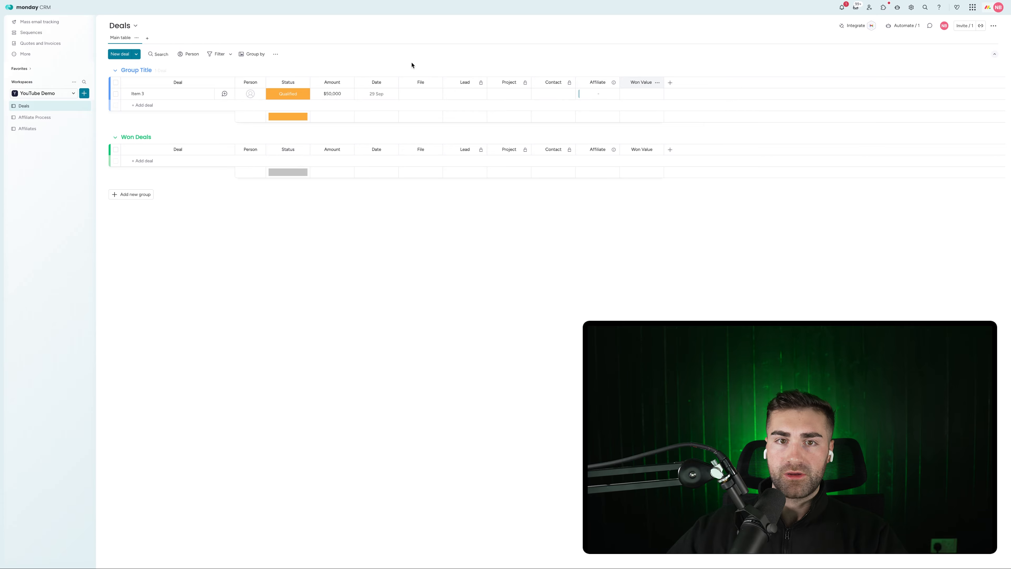
Set Item 3's Status to Won
left_click(307, 98)
left_click(288, 152)
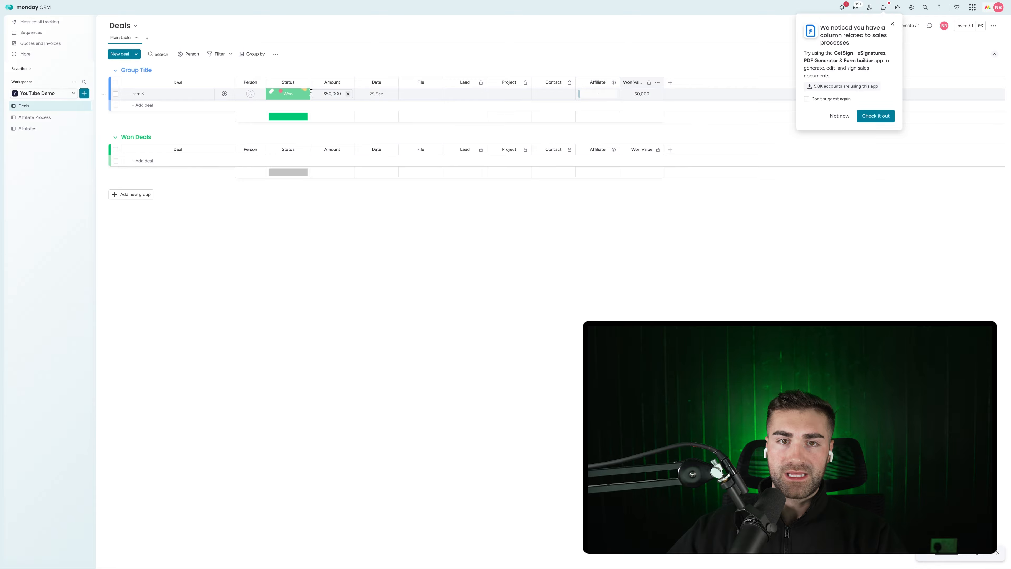
left_click(278, 97)
left_click(276, 117)
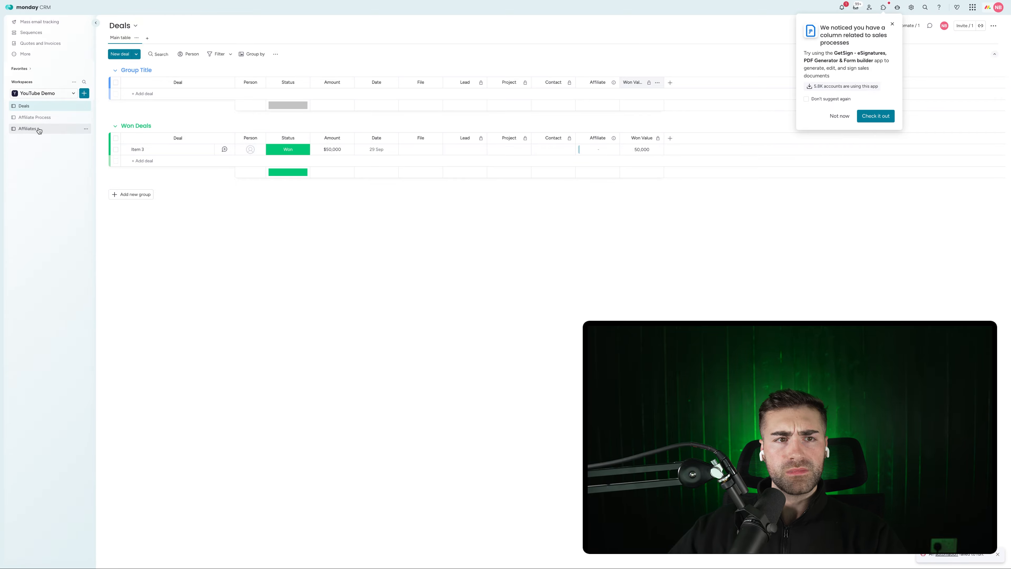
On Affiliates, rename the 'link to Deals' column to Deals and move it after Source
left_click(28, 129)
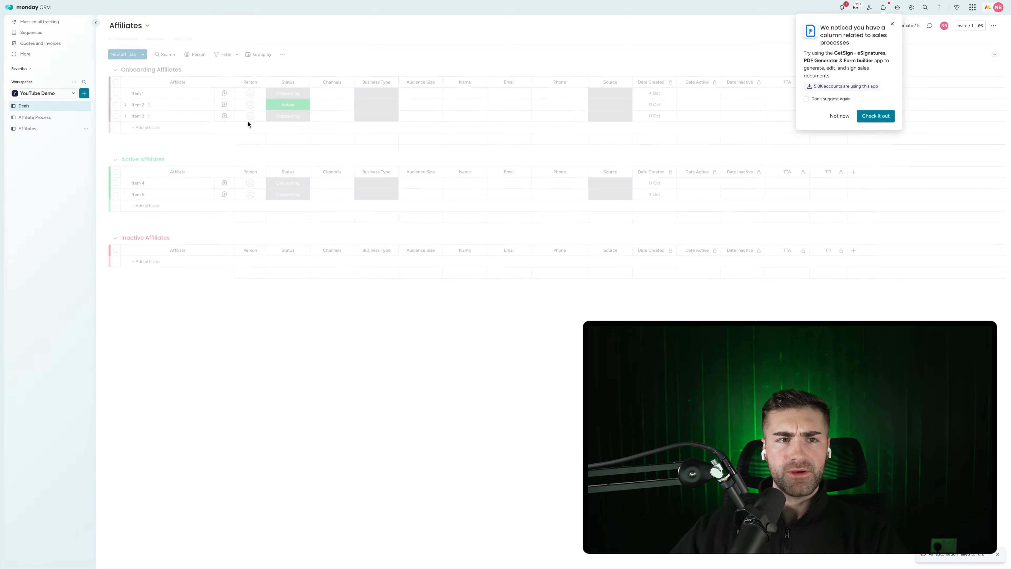
left_click(839, 117)
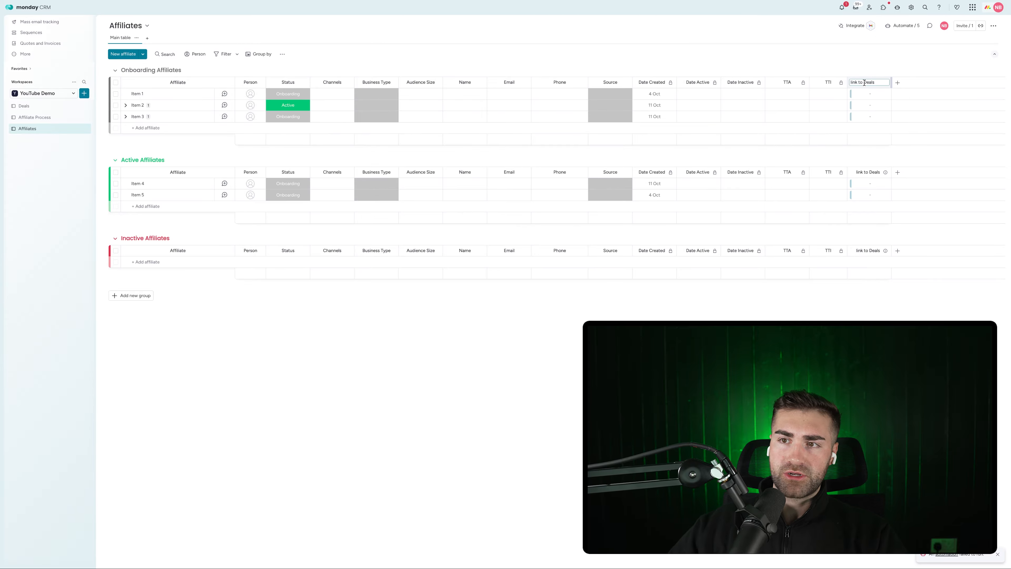
left_click(864, 83)
type("Deals")
key("Return")
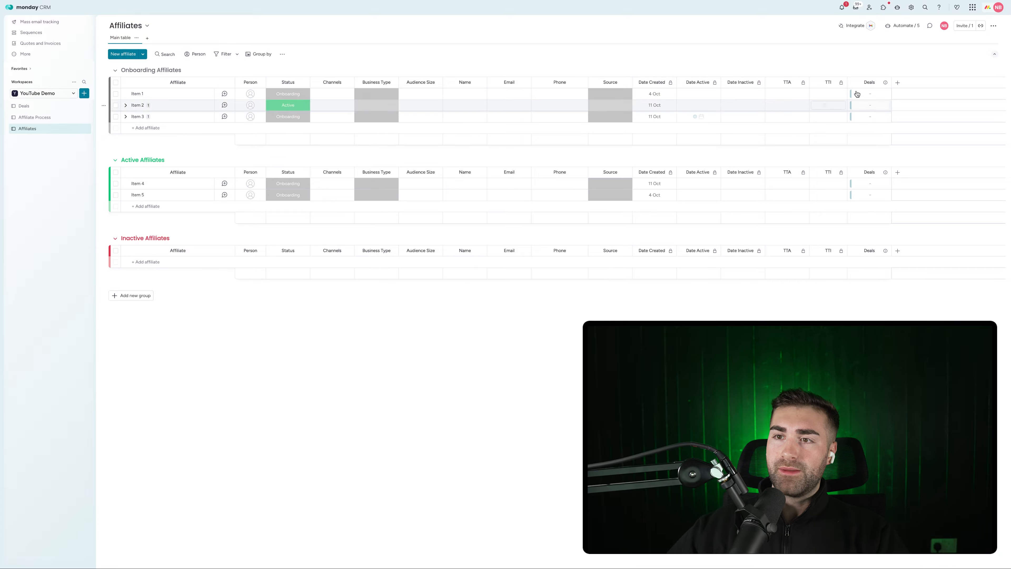
left_click_drag(869, 82, 655, 82)
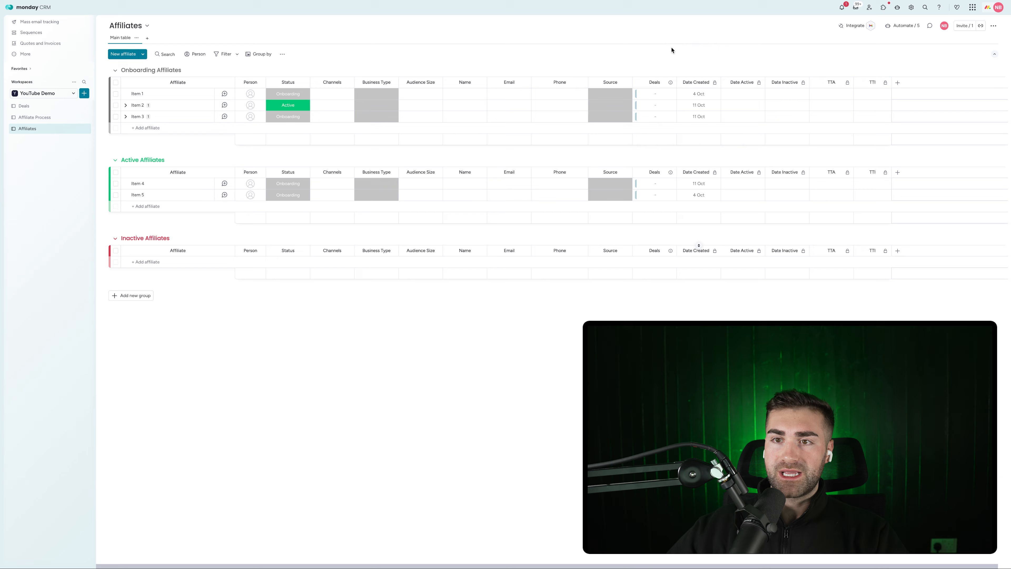
Add a Mirror column after Deals that sums the linked deals' Amount
left_click(669, 82)
mouse_move(712, 173)
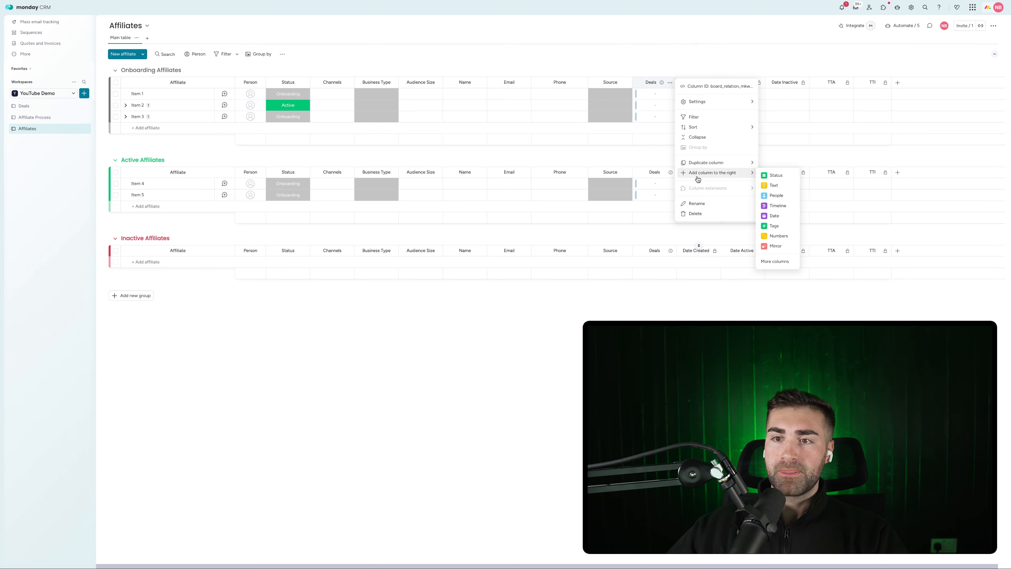
left_click(776, 247)
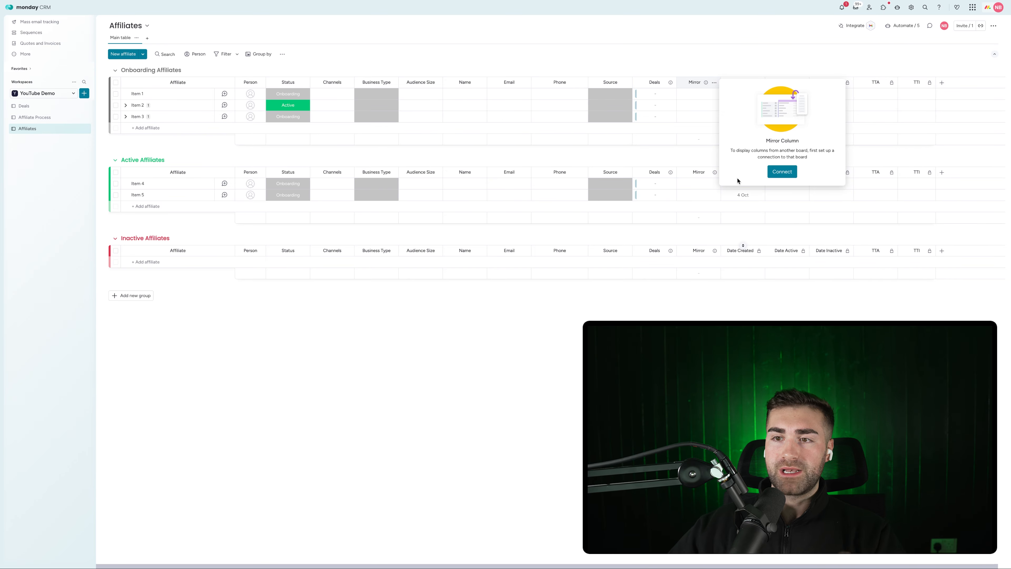
left_click(780, 171)
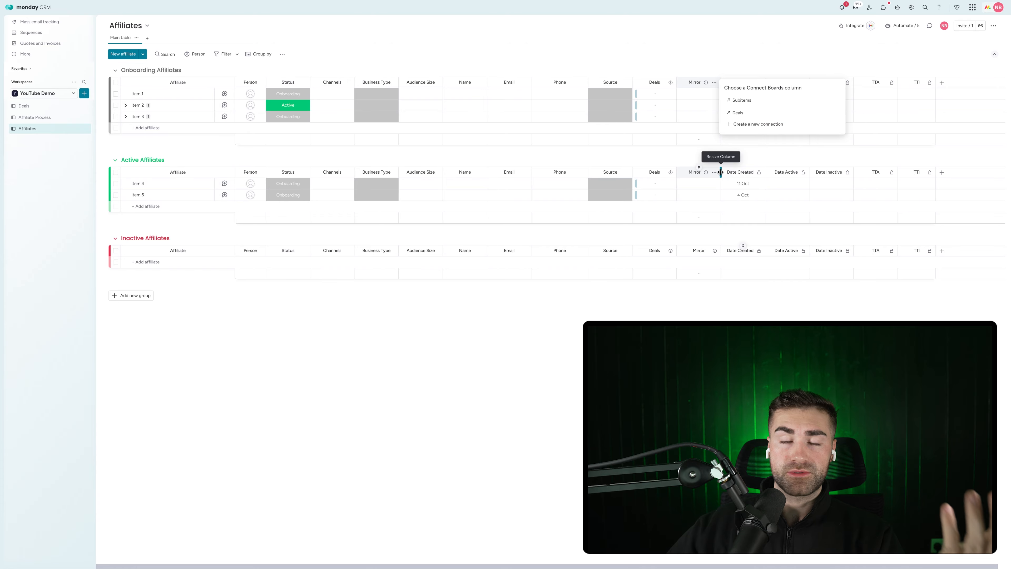
left_click(757, 113)
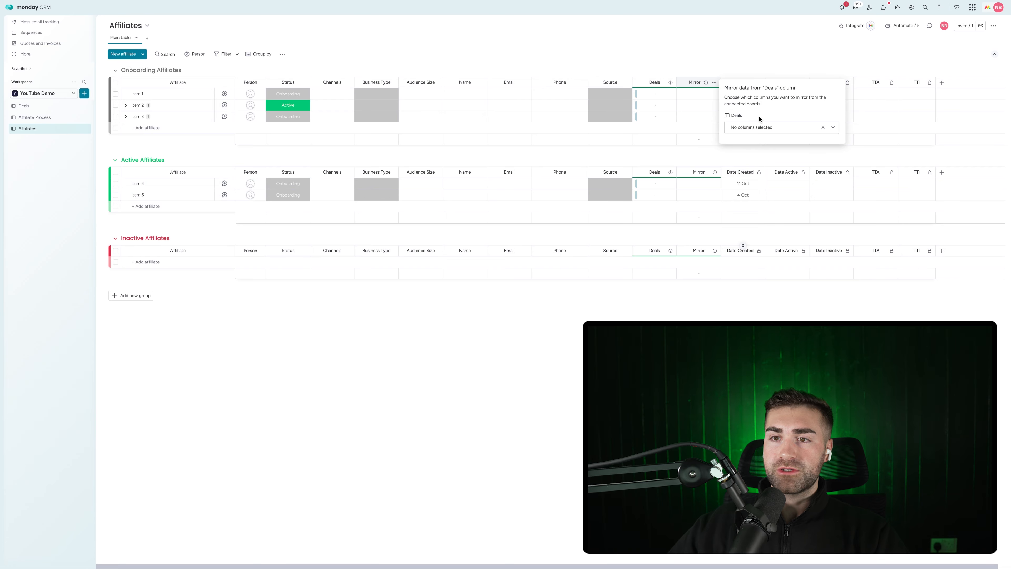
left_click(759, 127)
left_click(754, 193)
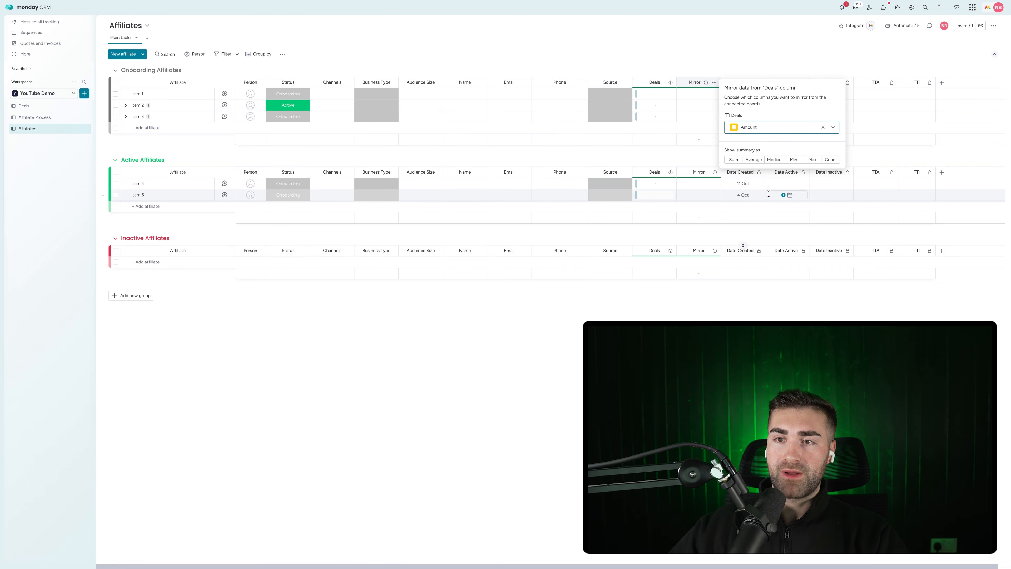
left_click(733, 161)
left_click(704, 37)
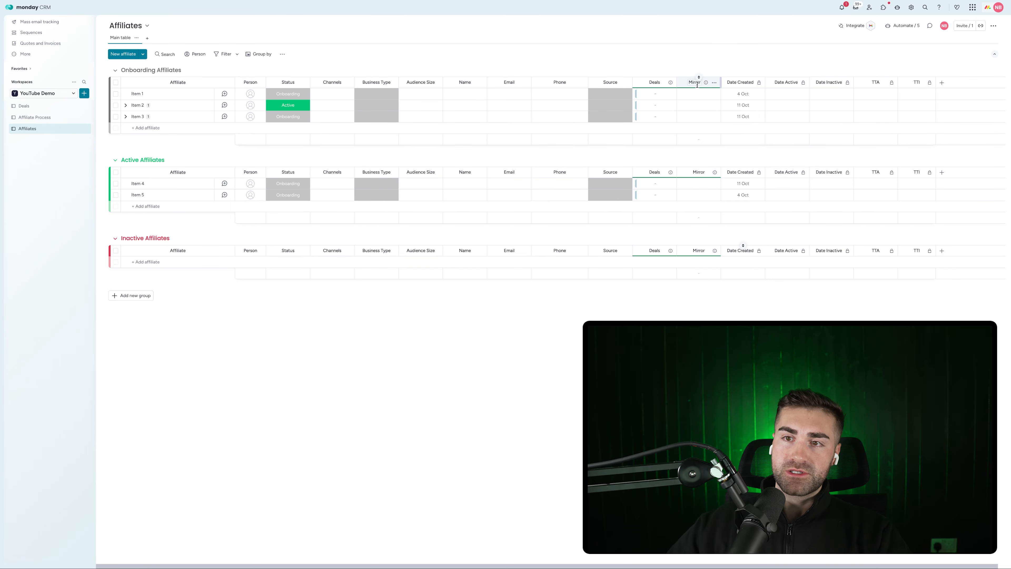
left_click(700, 83)
Title the Amount mirror column Total Deal Size and widen it so the title shows
key("BackSpace")
key("BackSpace")
key("BackSpace")
key("BackSpace")
key("BackSpace")
key("BackSpace")
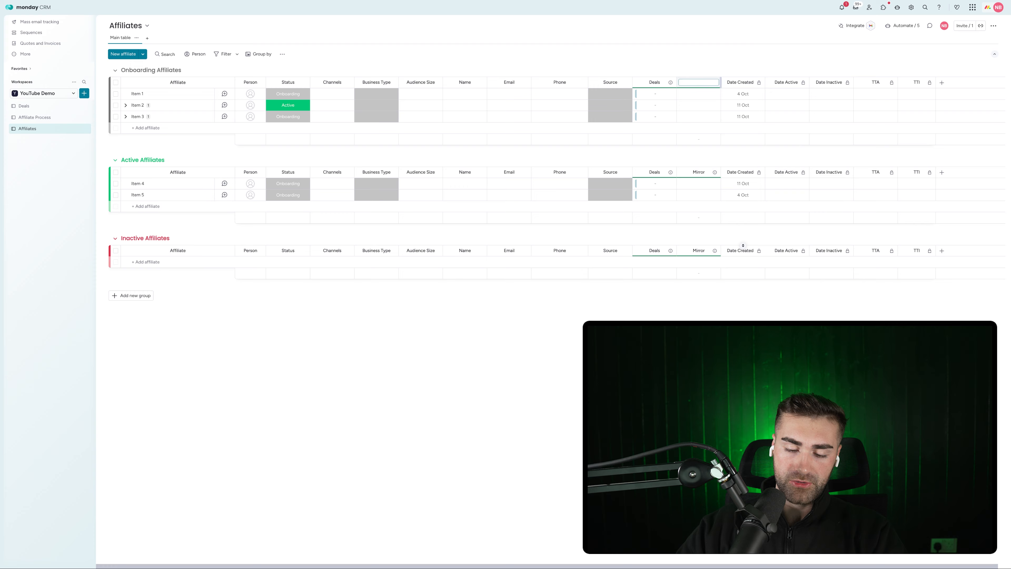
type("Deal")
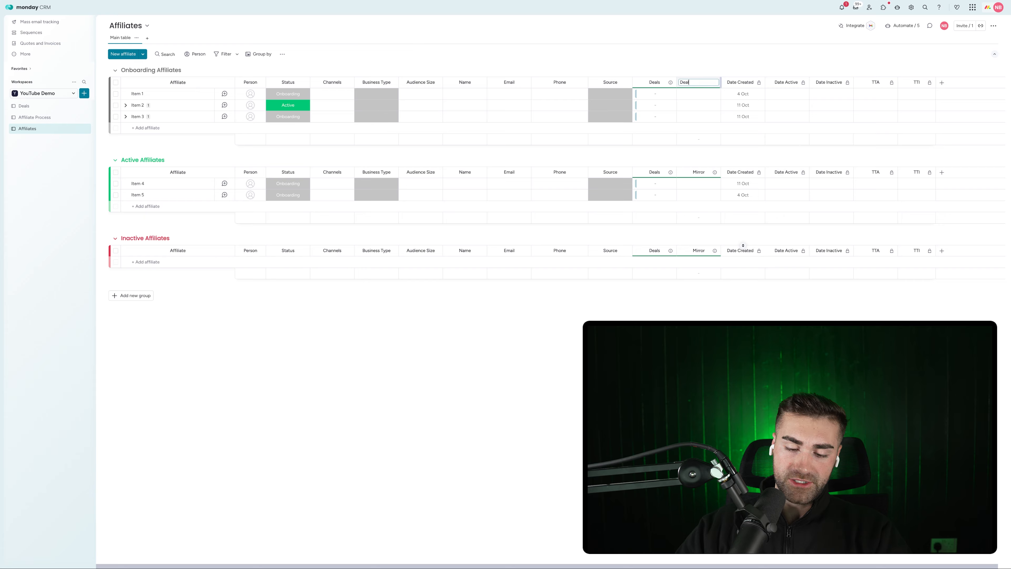
key("BackSpace")
key("BackSpace")
key("BackSpace")
key("BackSpace")
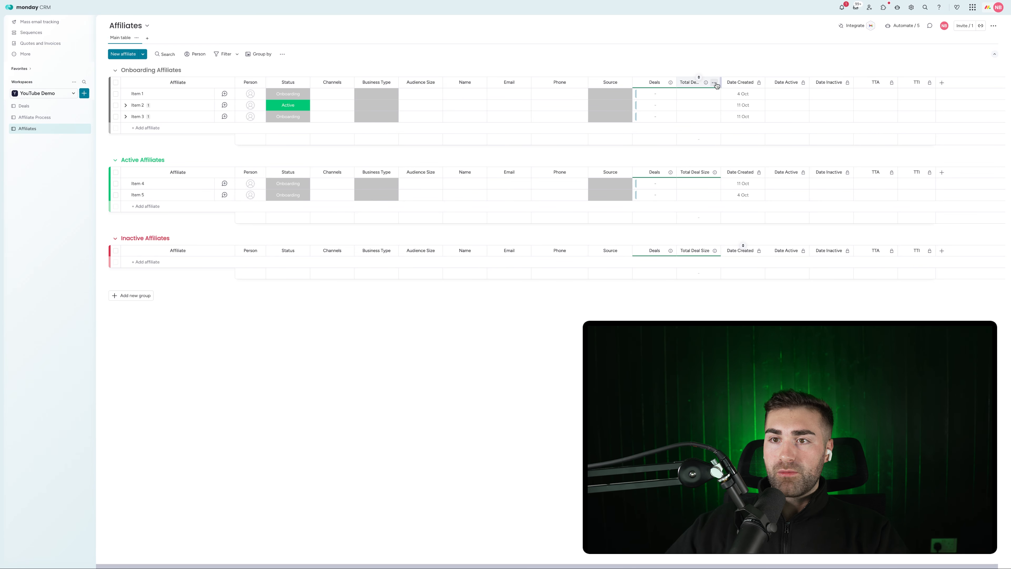
left_click_drag(719, 80, 735, 80)
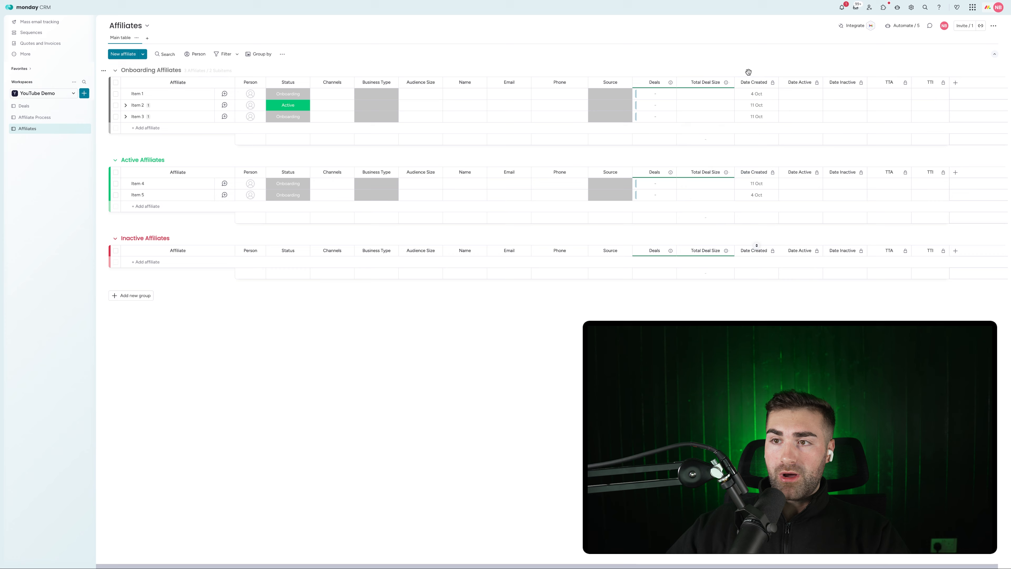
Add a Mirror column pulling Deals' Won Value and place it after Total Deal Size
left_click(954, 84)
type("mirror")
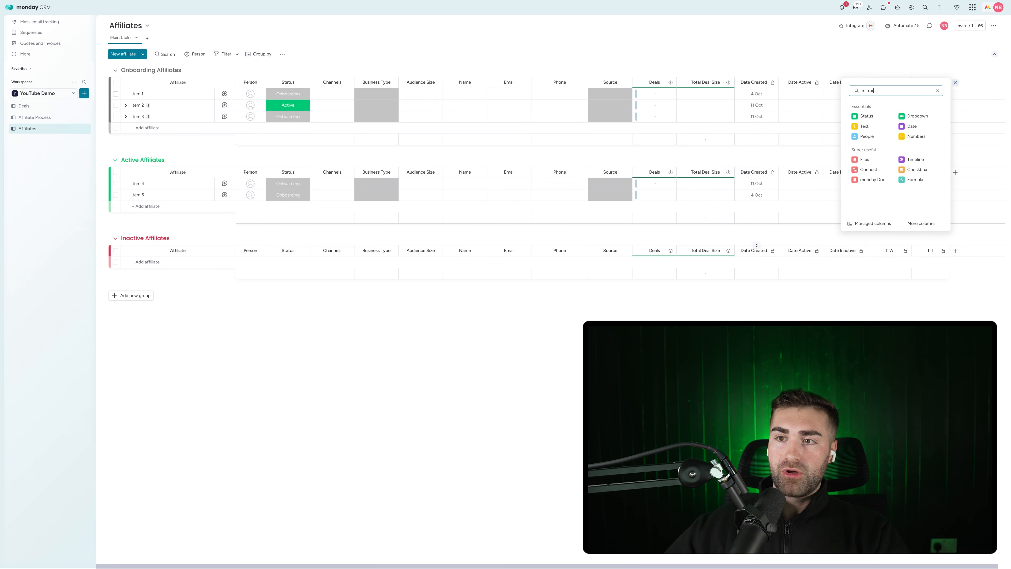
left_click(868, 116)
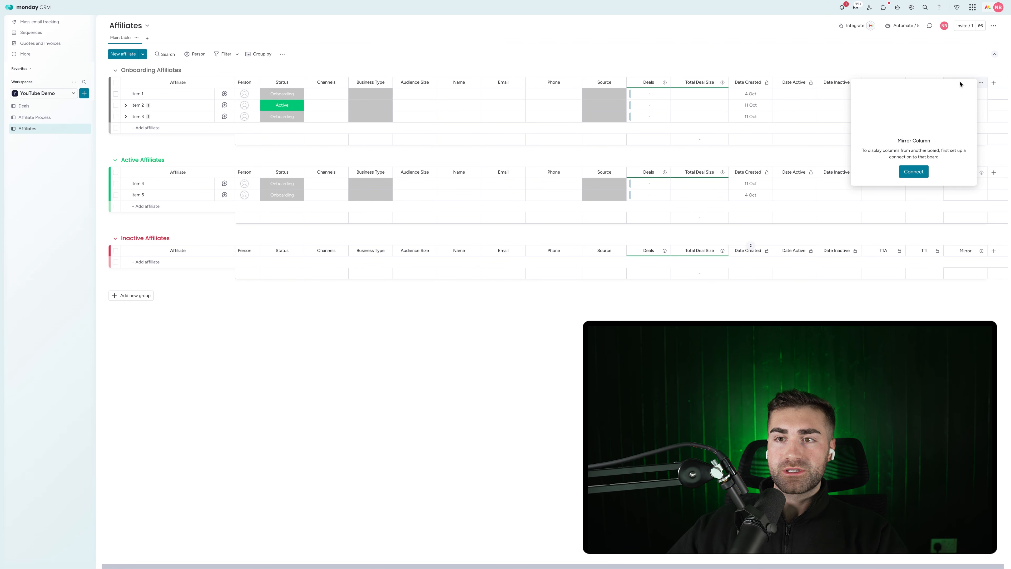
left_click(912, 172)
left_click(874, 107)
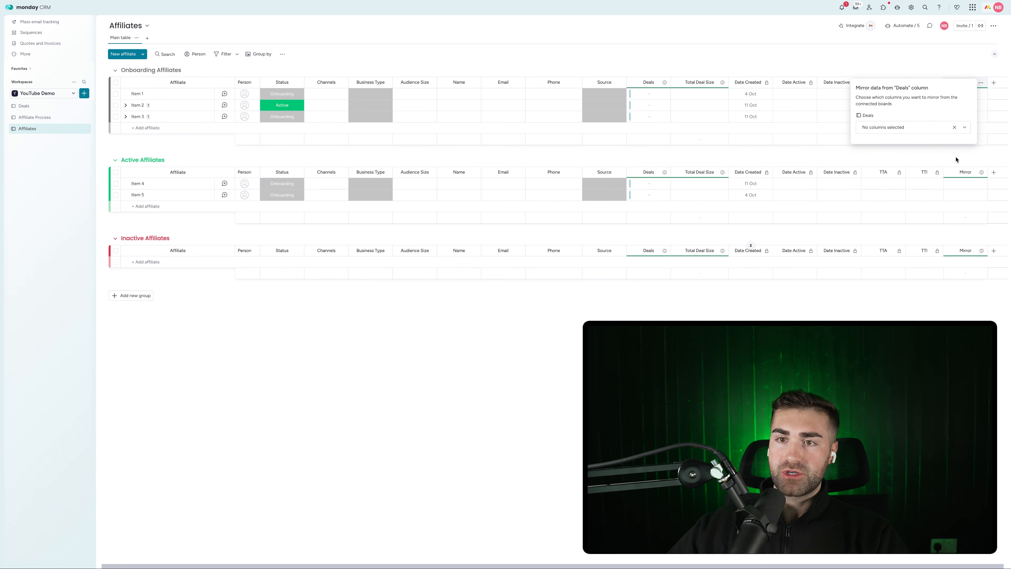
left_click(880, 125)
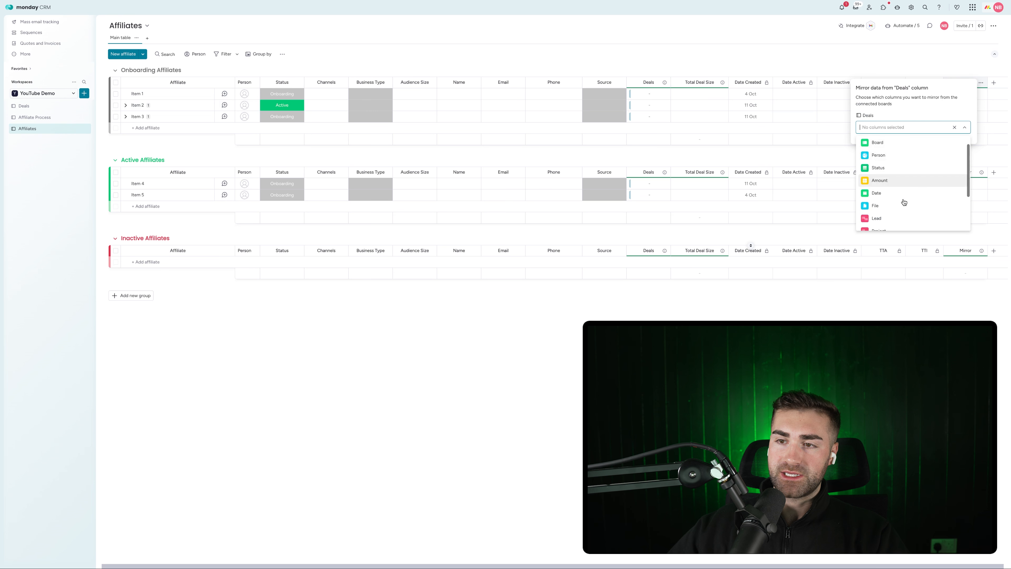
scroll(902, 201, "down", 3)
left_click(896, 210)
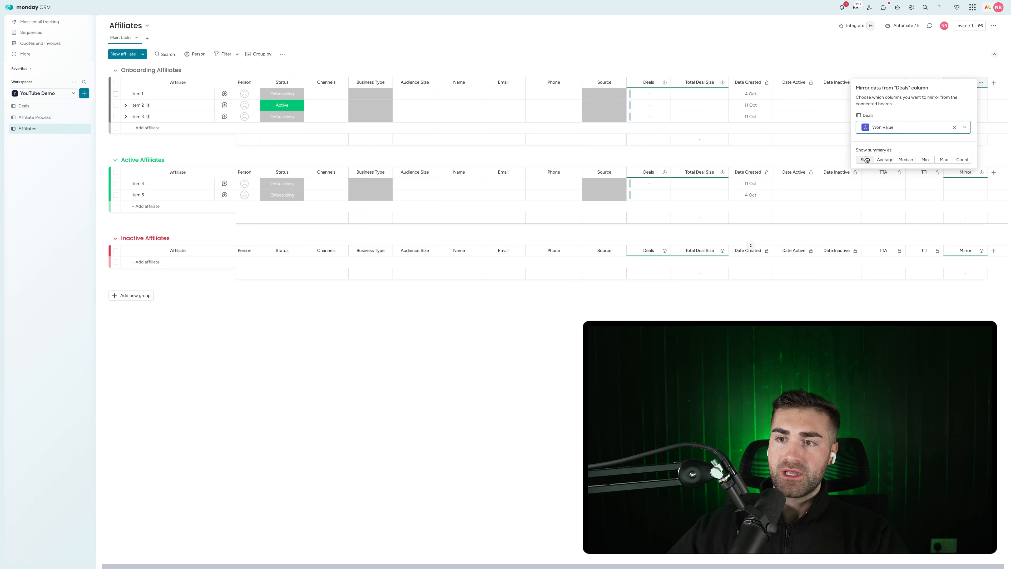
left_click(924, 49)
left_click_drag(913, 80, 750, 83)
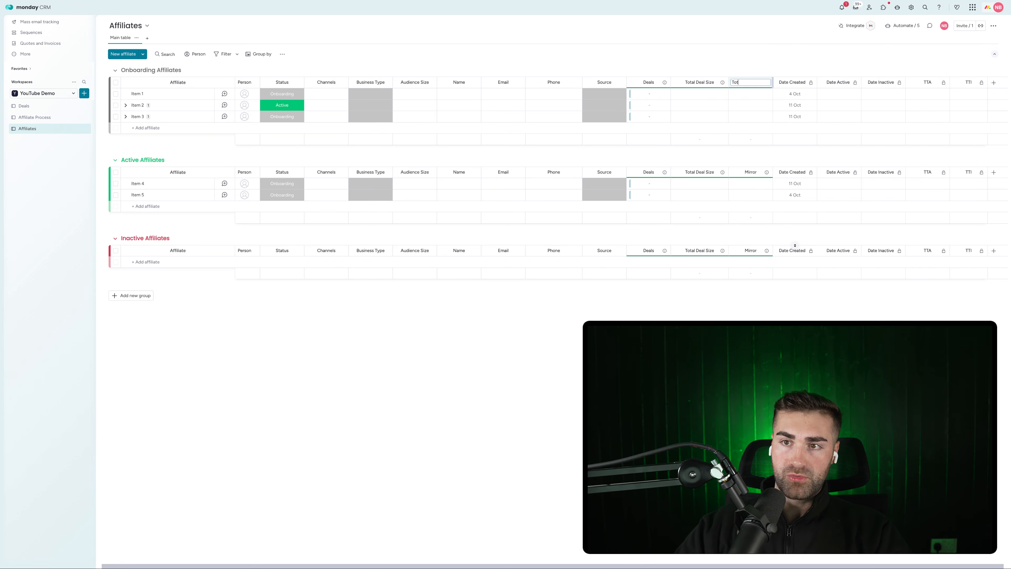
Title the mirrors Total Won Amount and Total Deal Amount, link deal Item 3 to Item 1, and begin a new deal
key("Return")
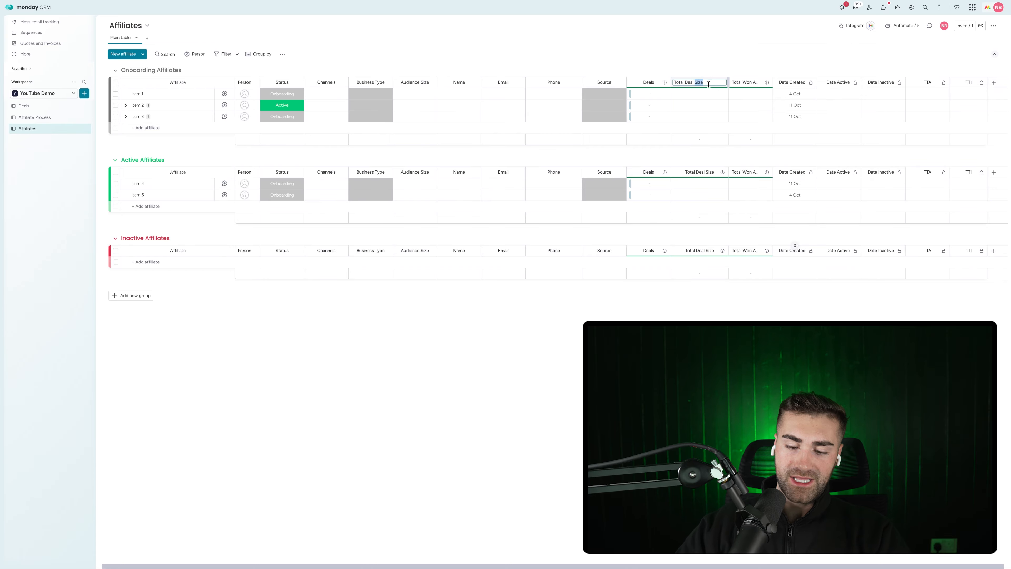
key("Return")
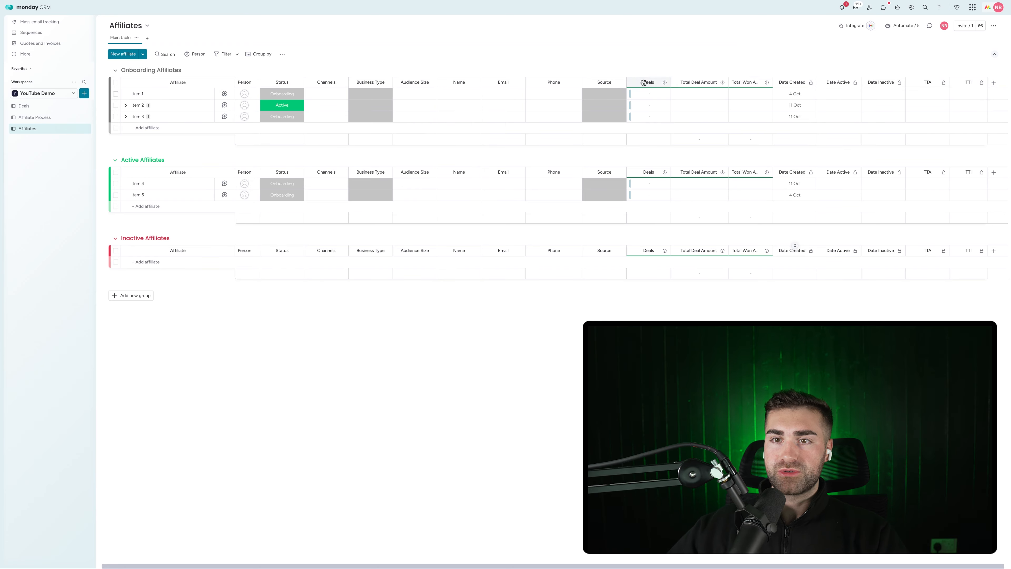
left_click(634, 94)
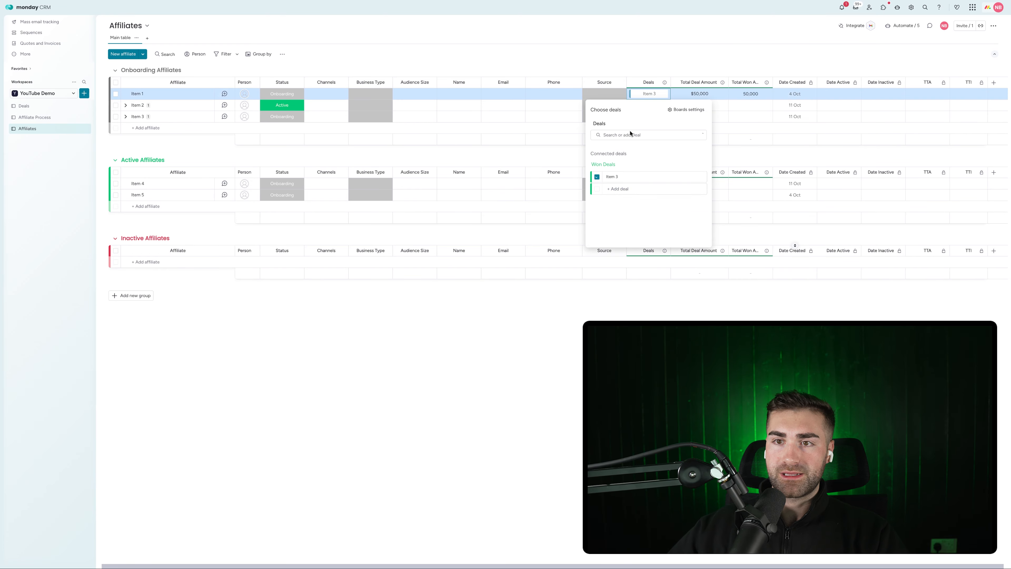
left_click(633, 81)
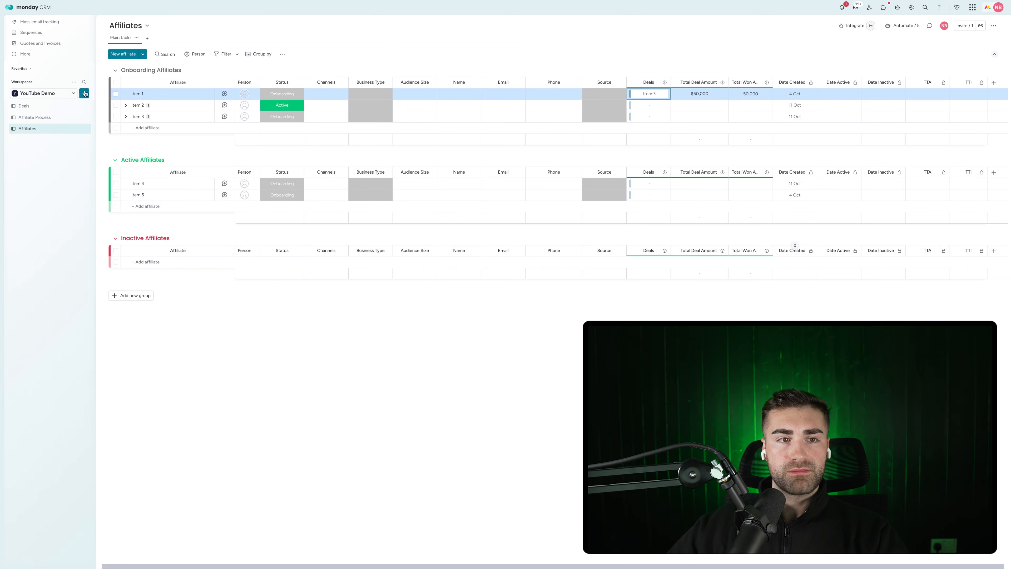
left_click(13, 106)
left_click(138, 93)
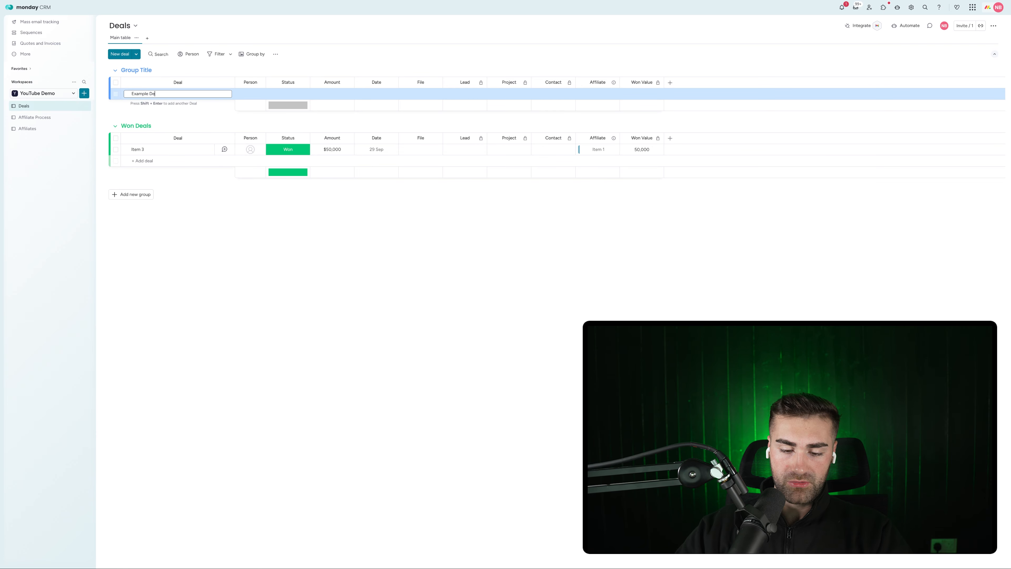
Add Example Deal #1 on the Deals board with a $60,000 amount
type("Example Deal #1")
key("Return")
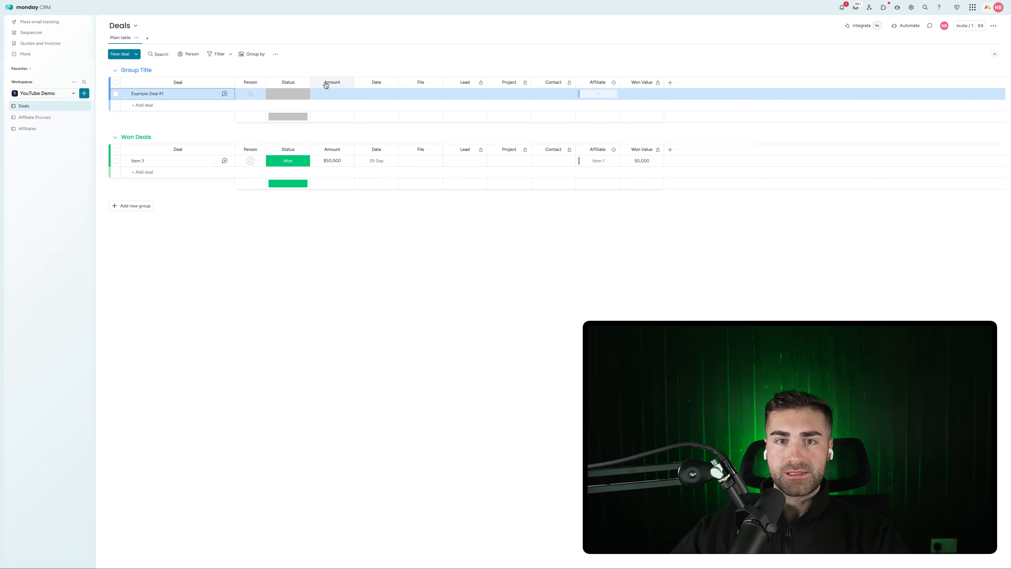
left_click(332, 93)
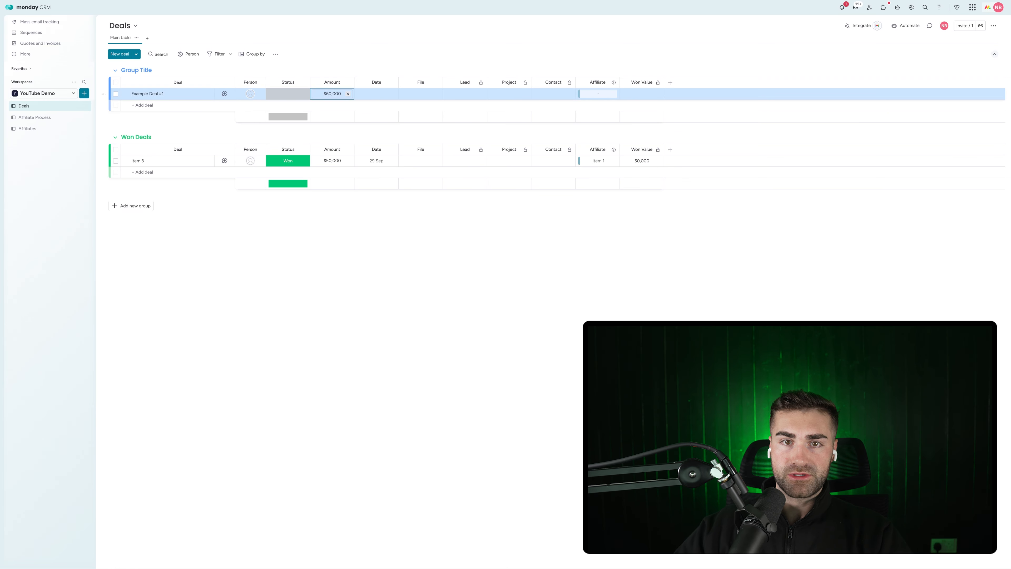
left_click(581, 94)
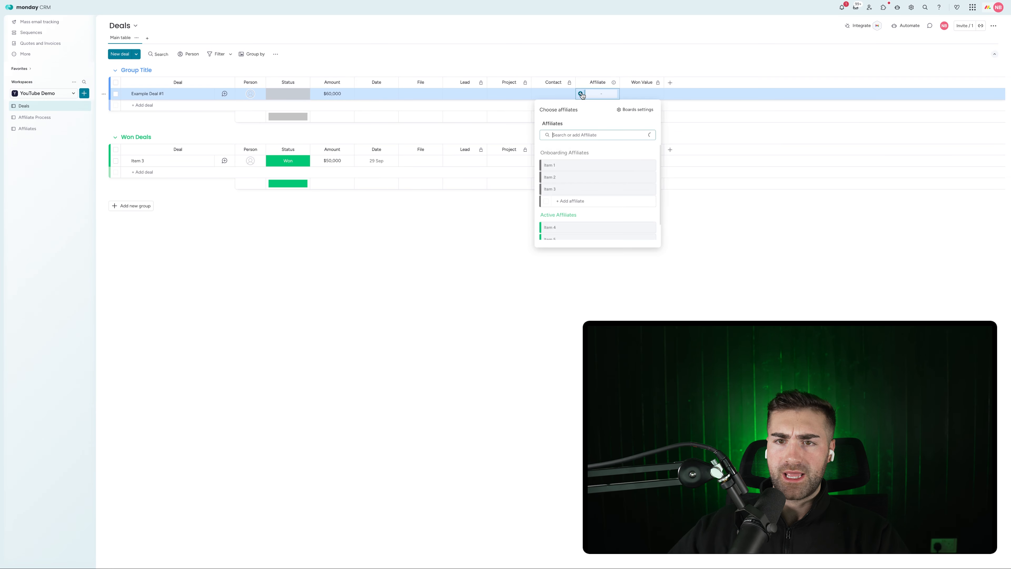
left_click(8, 146)
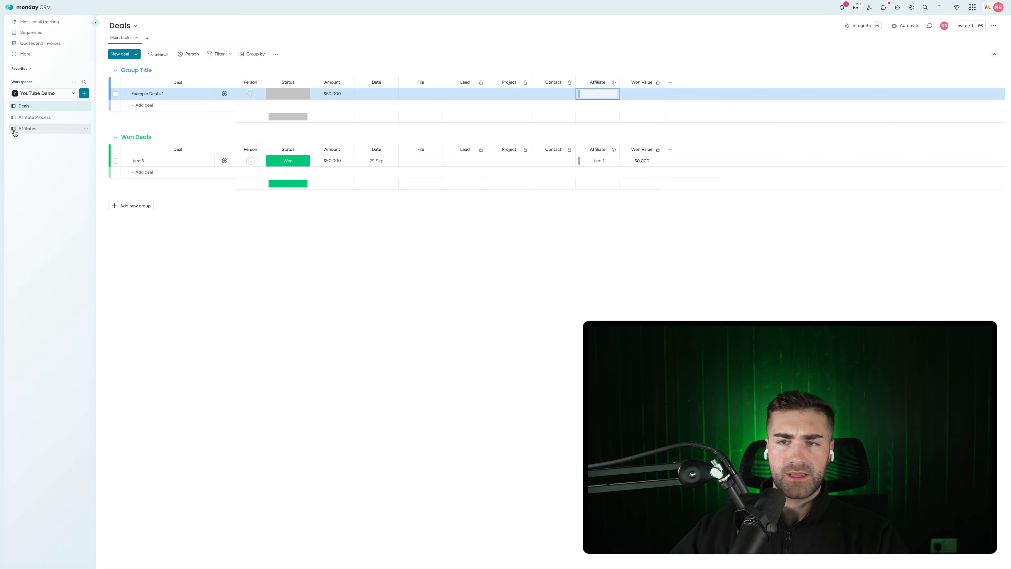
On Affiliates, link Example Deal #1 to affiliate Item 1
left_click(15, 131)
left_click(636, 94)
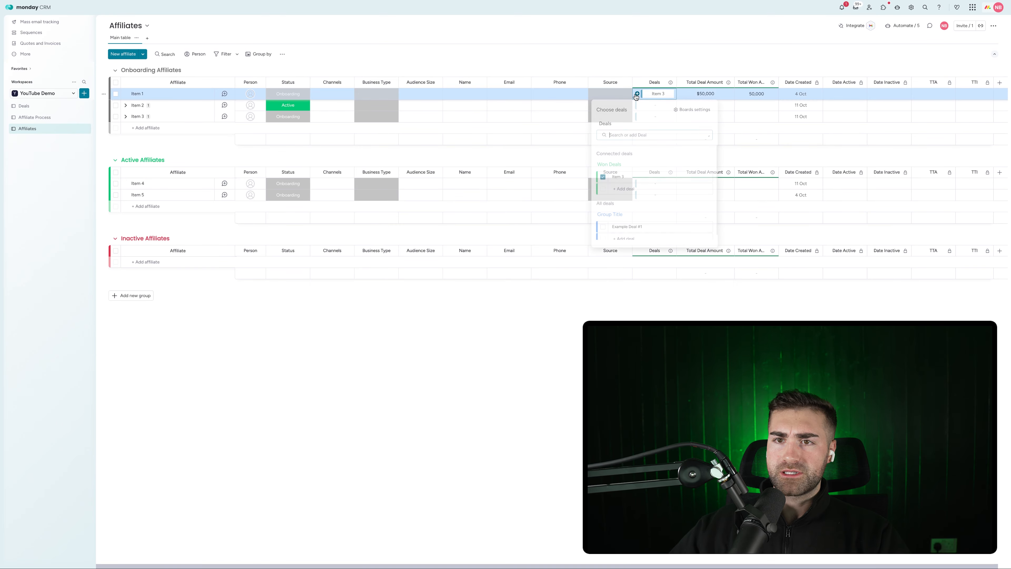
left_click(604, 226)
left_click(683, 56)
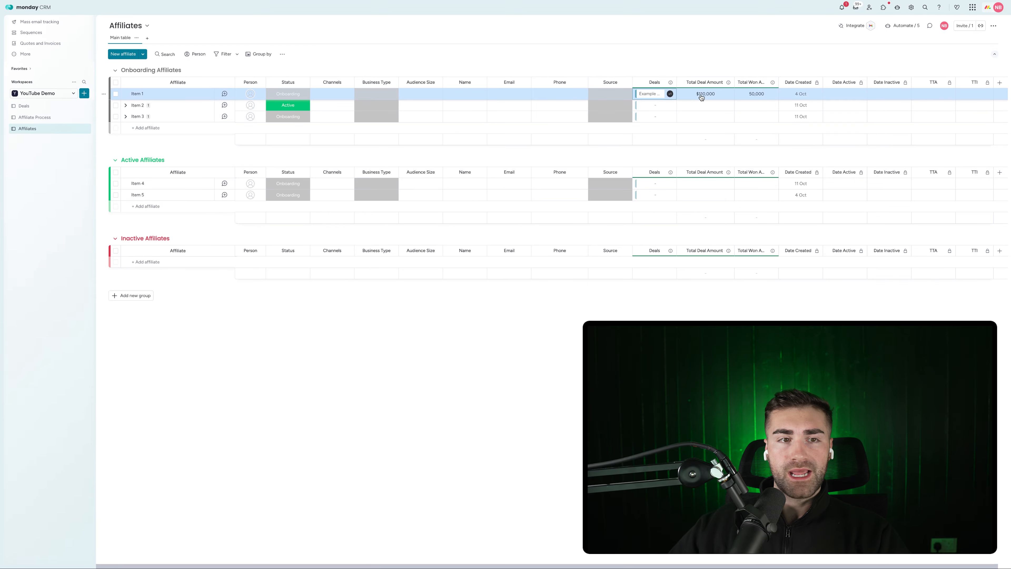
left_click(73, 107)
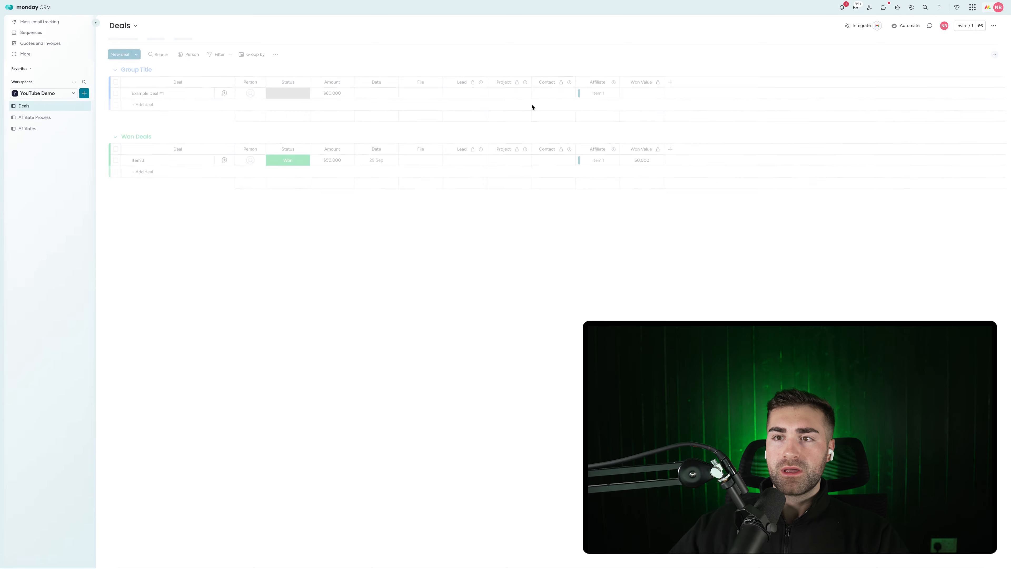
Show a summary under Won Value and set its unit to dollars ($)
left_click(658, 83)
mouse_move(729, 107)
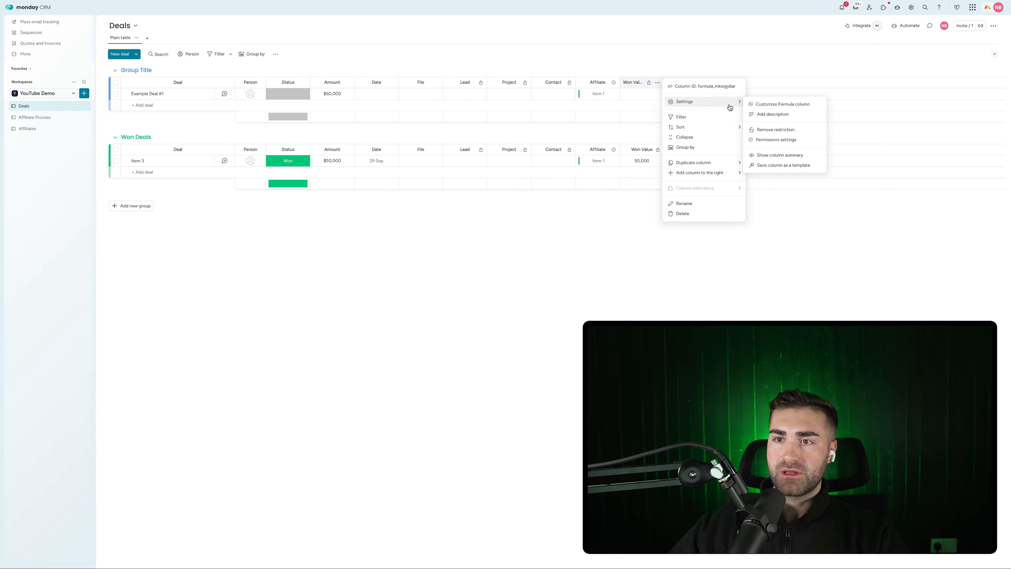
left_click(796, 105)
left_click(677, 63)
left_click(658, 83)
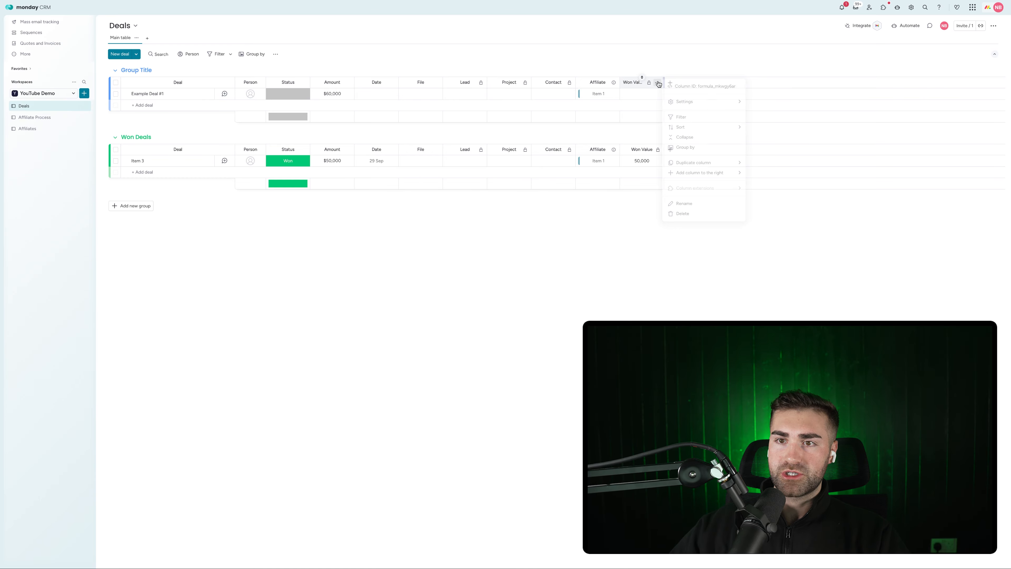
mouse_move(707, 101)
left_click(800, 157)
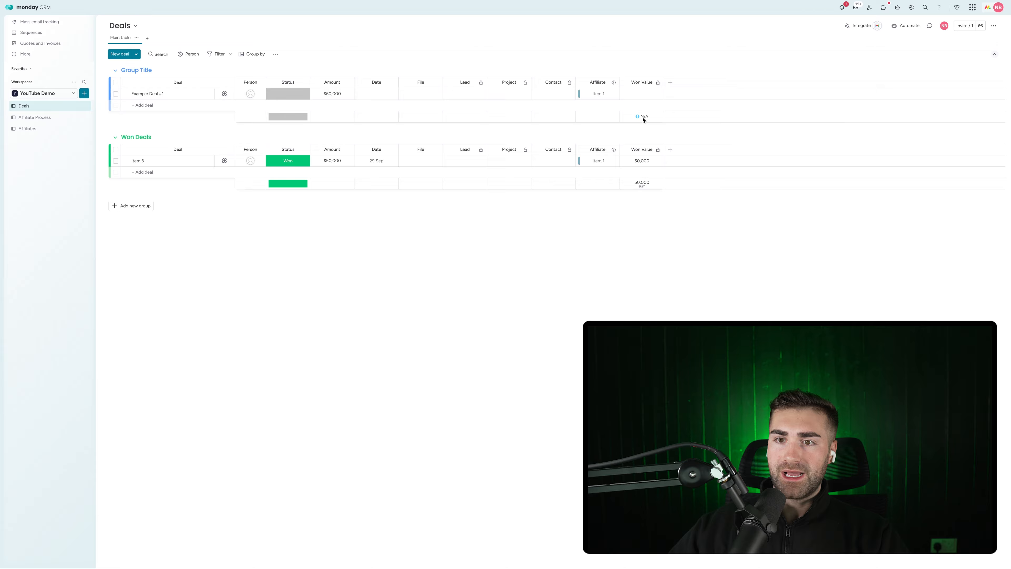
left_click(642, 183)
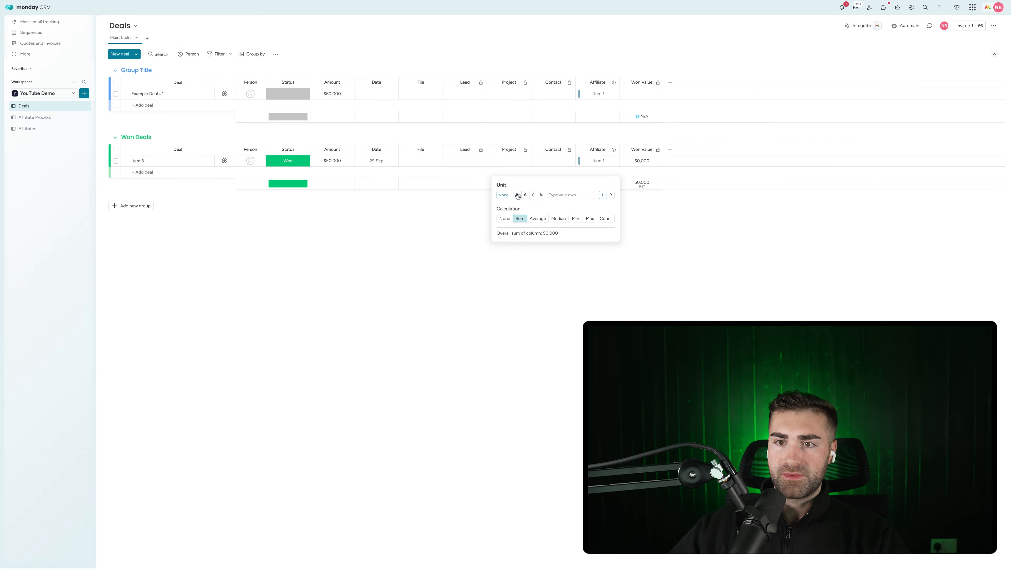
left_click(667, 162)
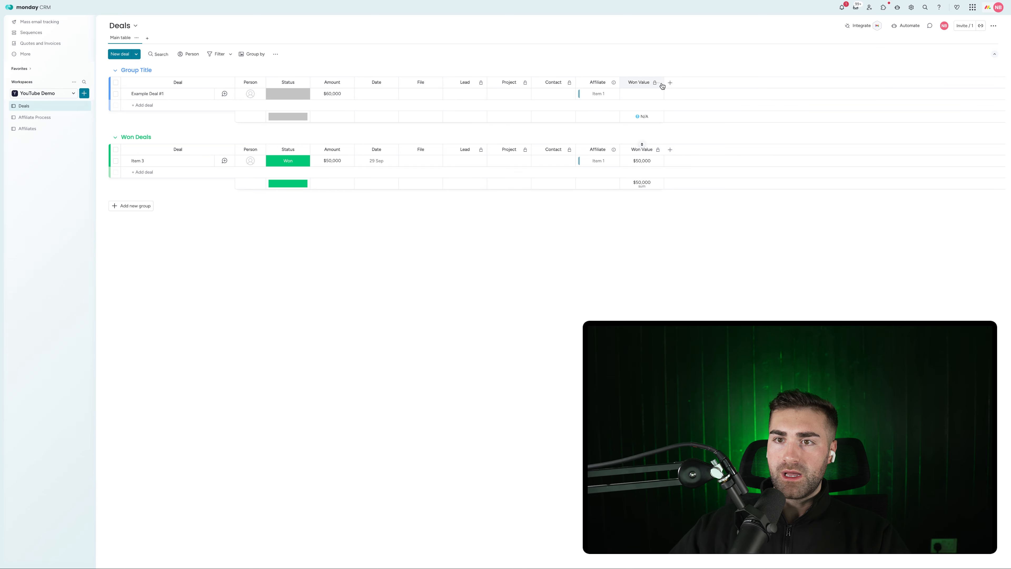
Hide the Won Value column summary and go back to Affiliates
left_click(657, 83)
mouse_move(707, 102)
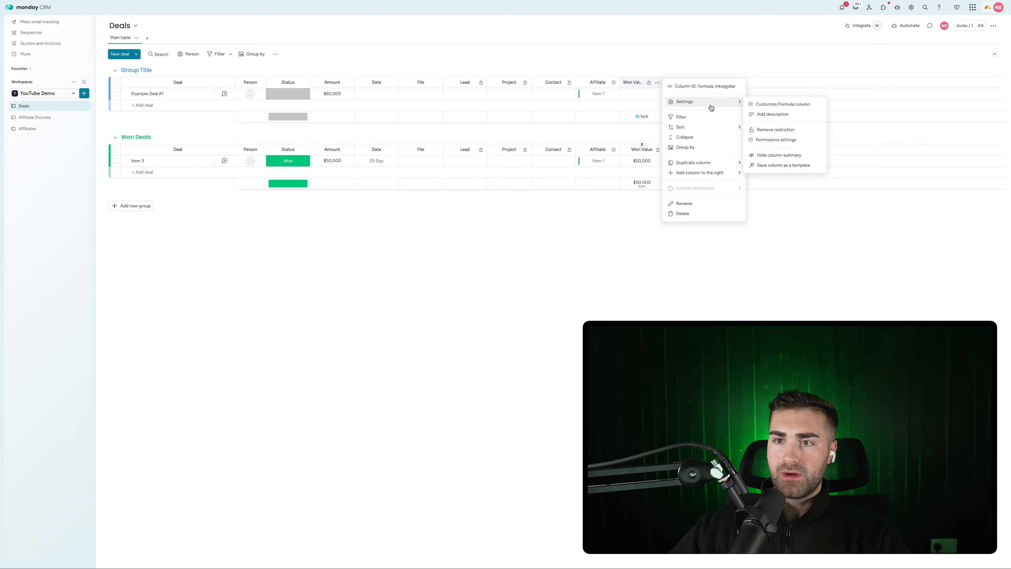
left_click(774, 155)
left_click(32, 130)
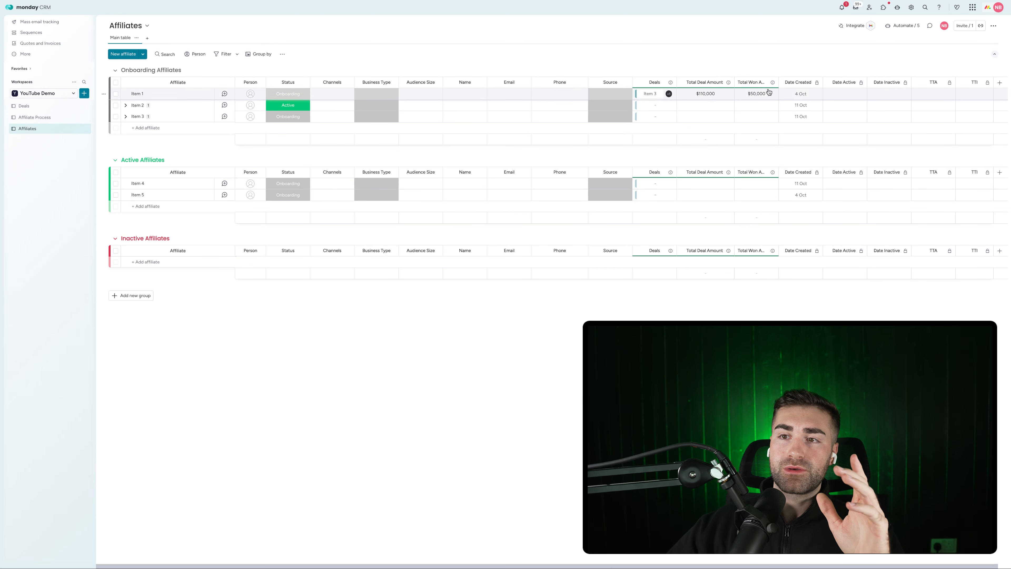
Widen the Total Won Amount column so its full heading fits
left_click_drag(777, 78, 813, 75)
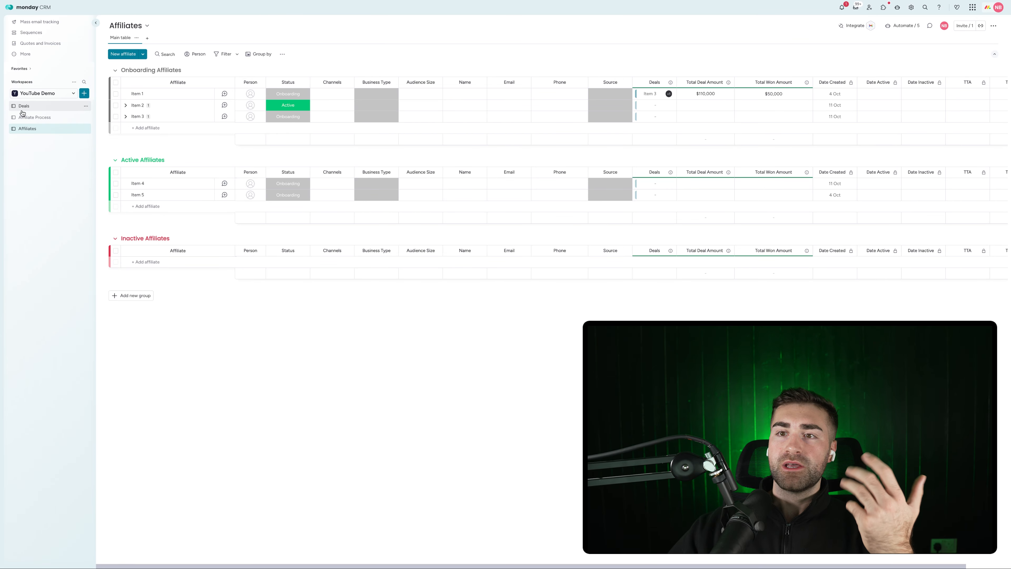
left_click(615, 94)
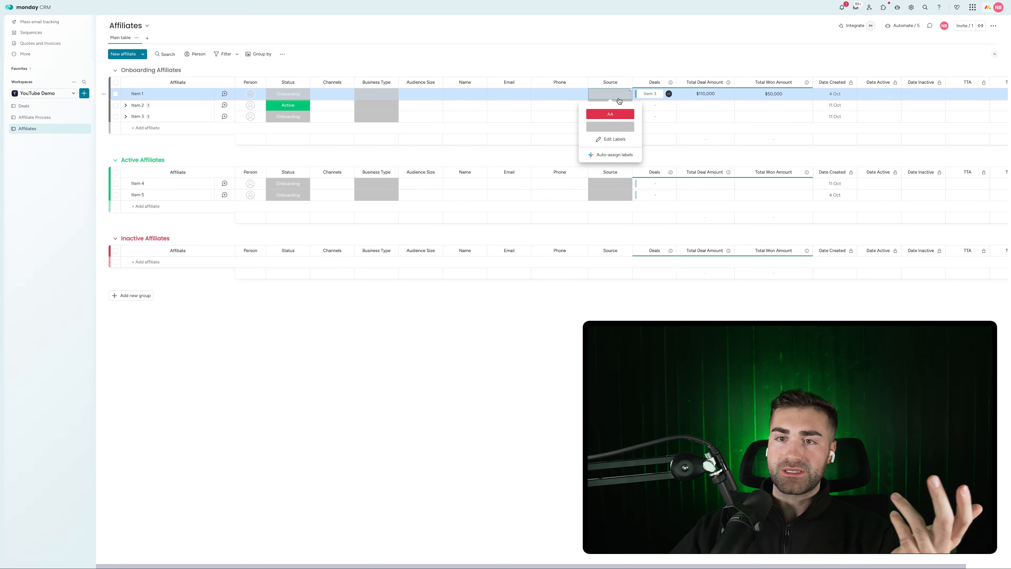
left_click(611, 51)
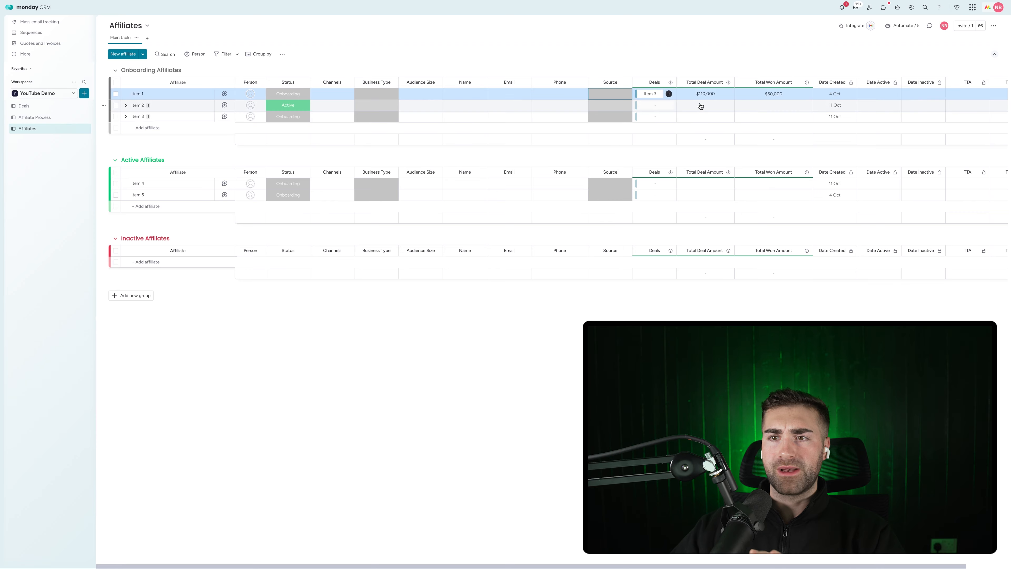
Review Item 1's Source, Business Type and Channels label options without changes
left_click(617, 97)
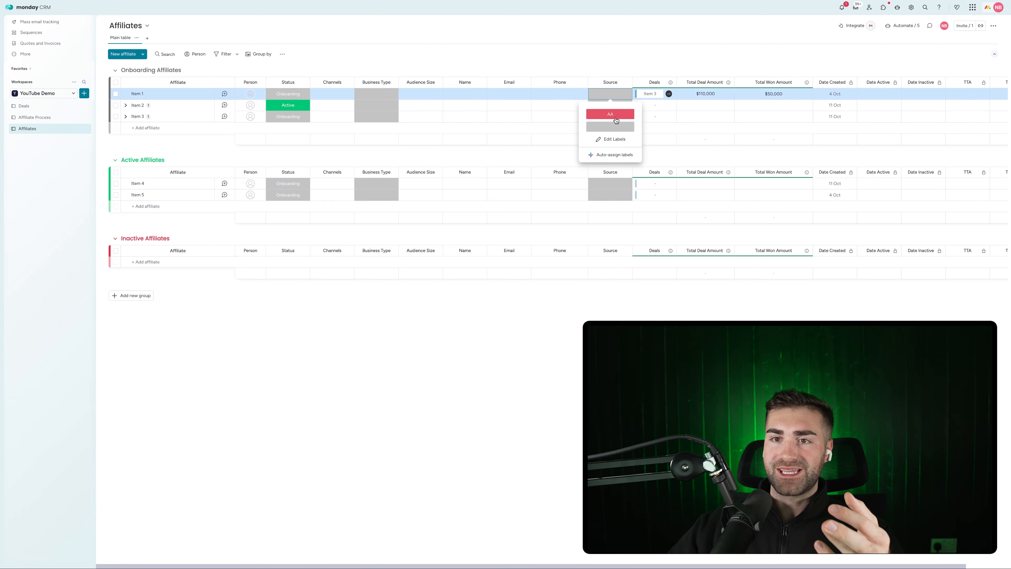
left_click(376, 93)
left_click(332, 94)
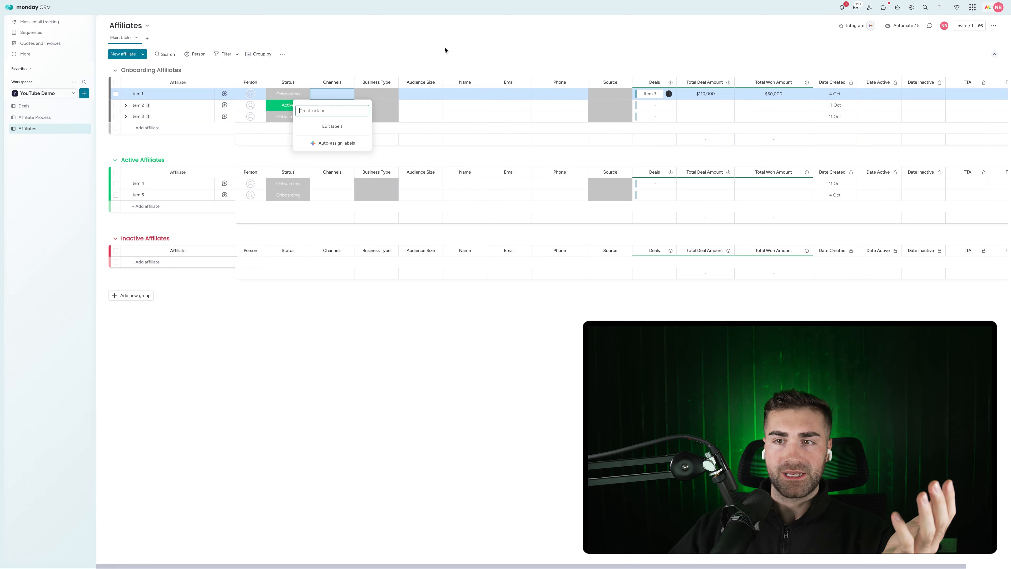
left_click(497, 56)
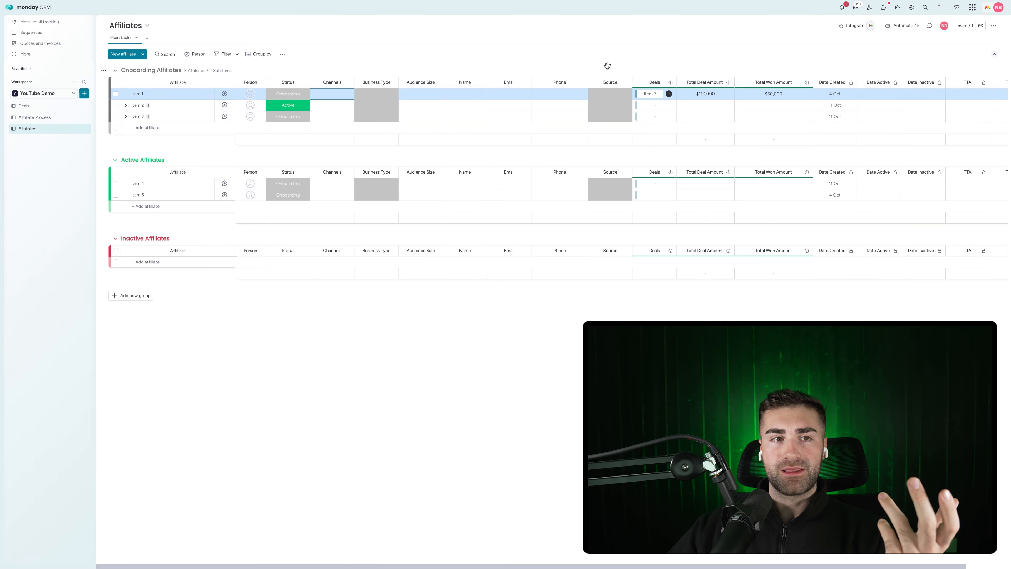
left_click(50, 107)
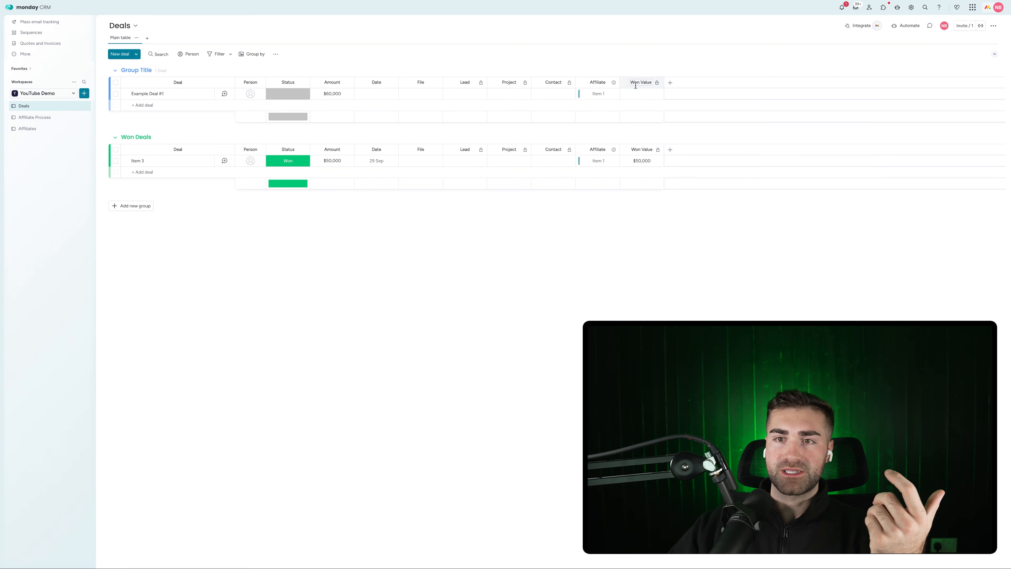
left_click(34, 129)
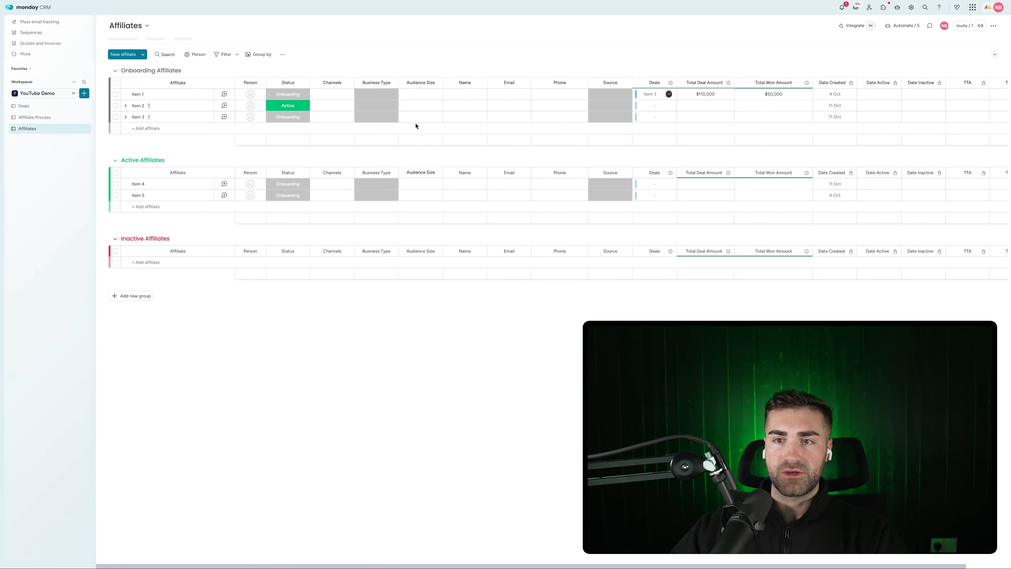
Rename affiliate Item 4 to the affiliate's full name
left_click(137, 183)
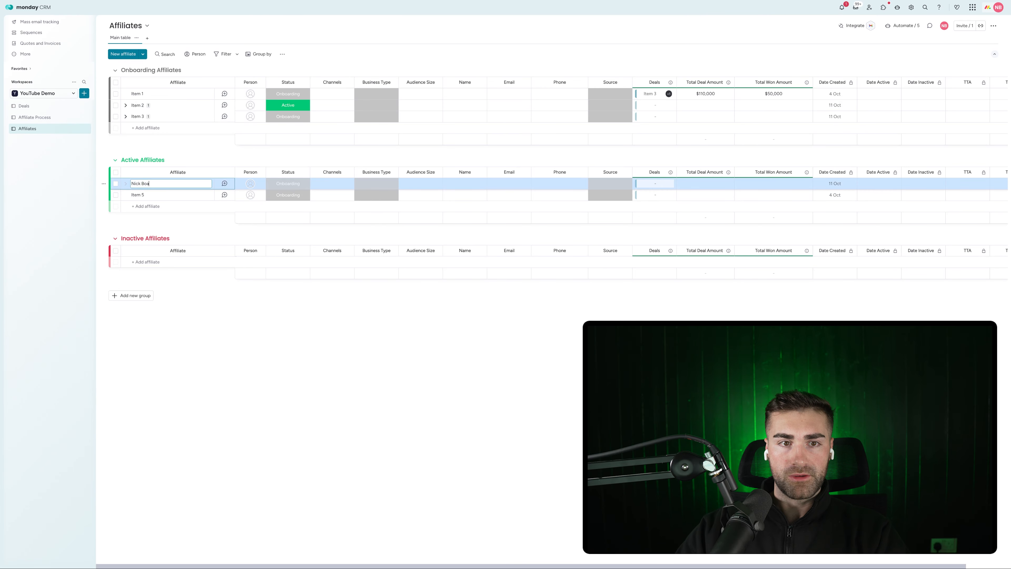
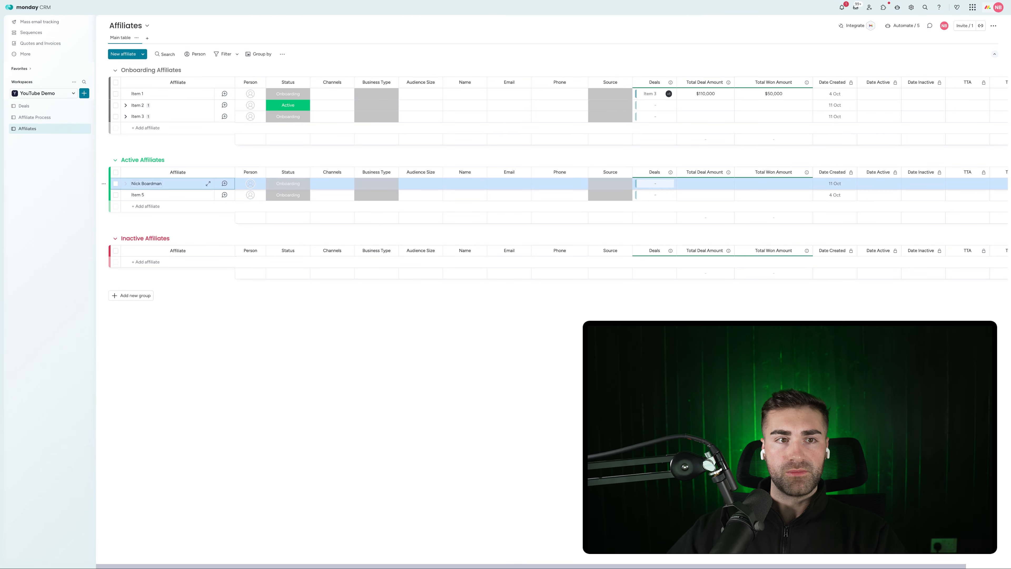
left_click(24, 106)
Add Example Deal #2 linked to the renamed affiliate and widen the Affiliate column
left_click(134, 106)
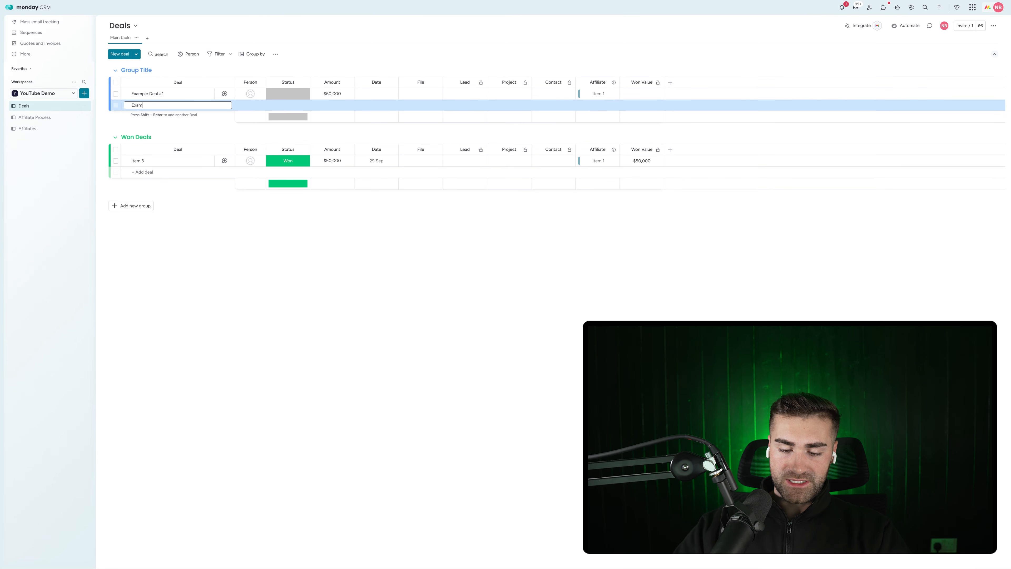
type("Example Deal #2")
key("Return")
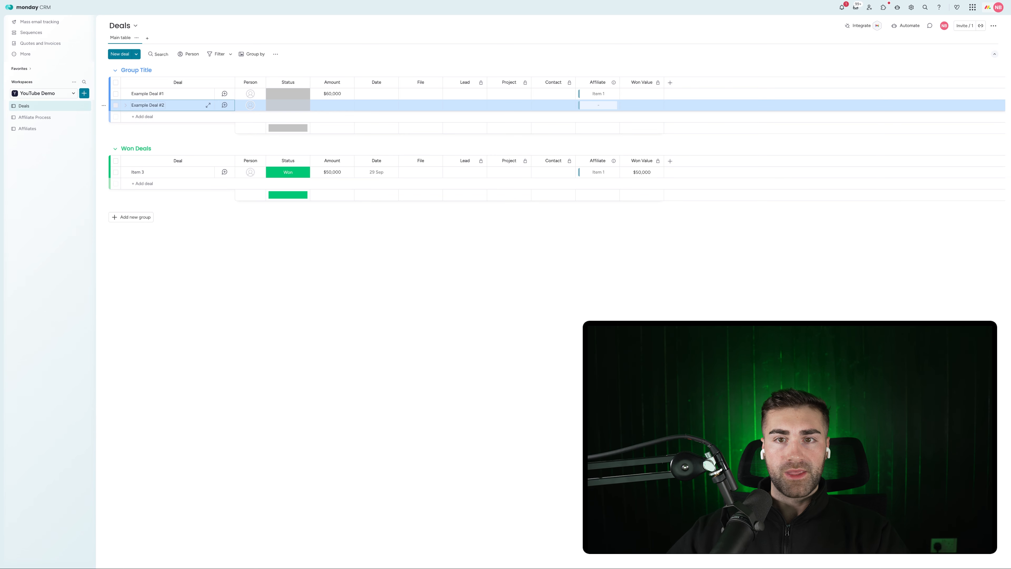
left_click(581, 106)
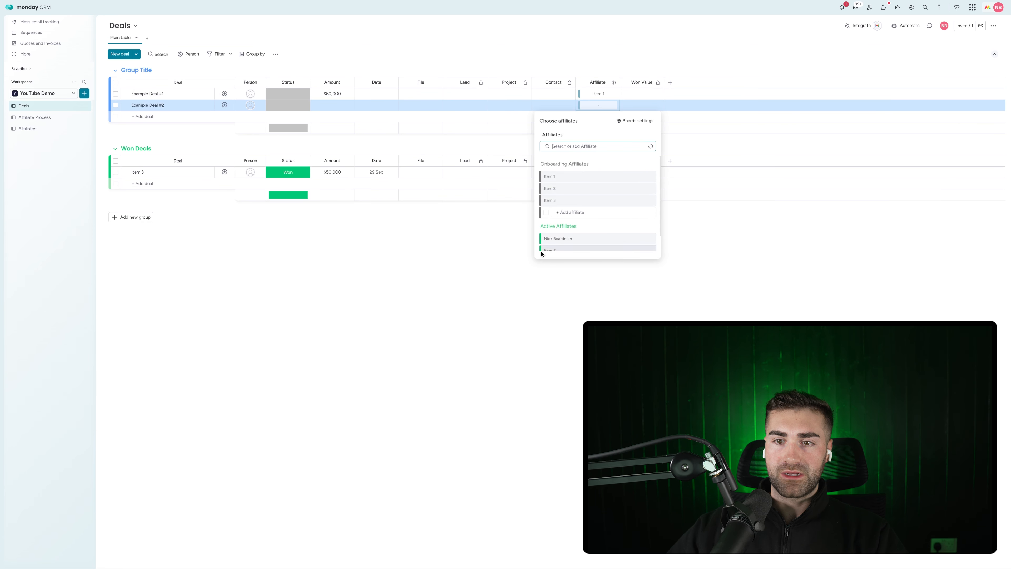
left_click(565, 233)
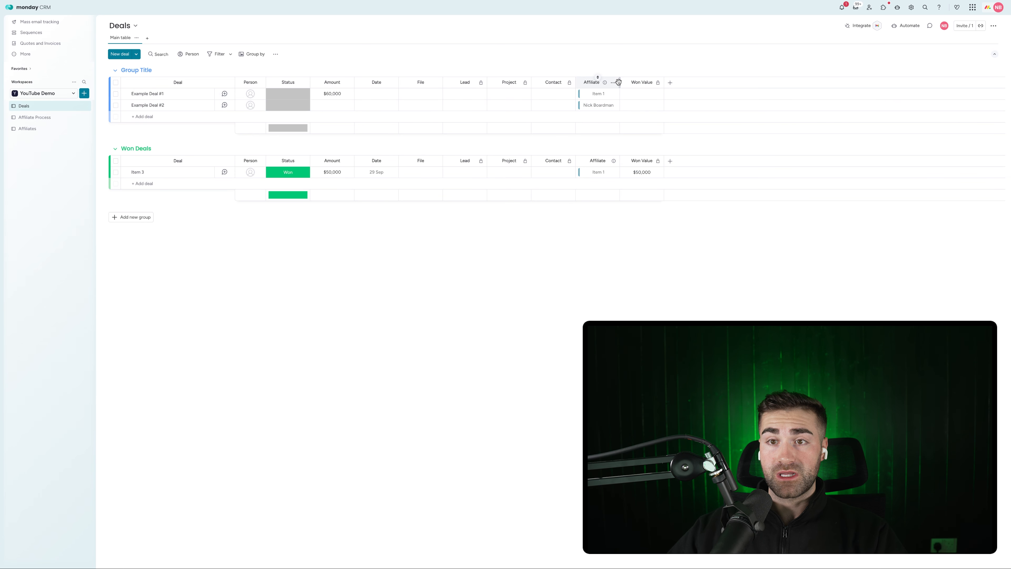
left_click_drag(620, 82, 635, 82)
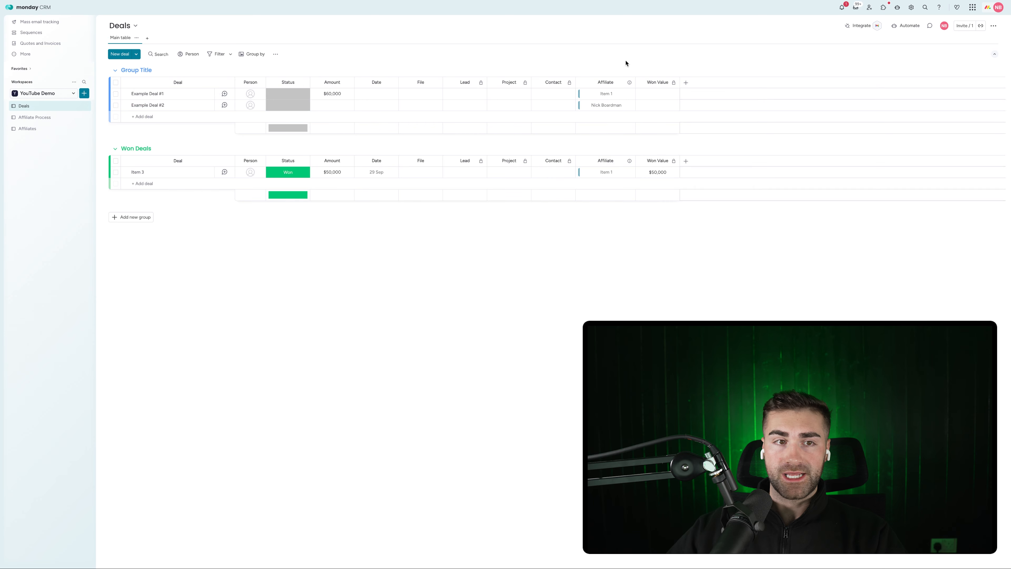
left_click(25, 133)
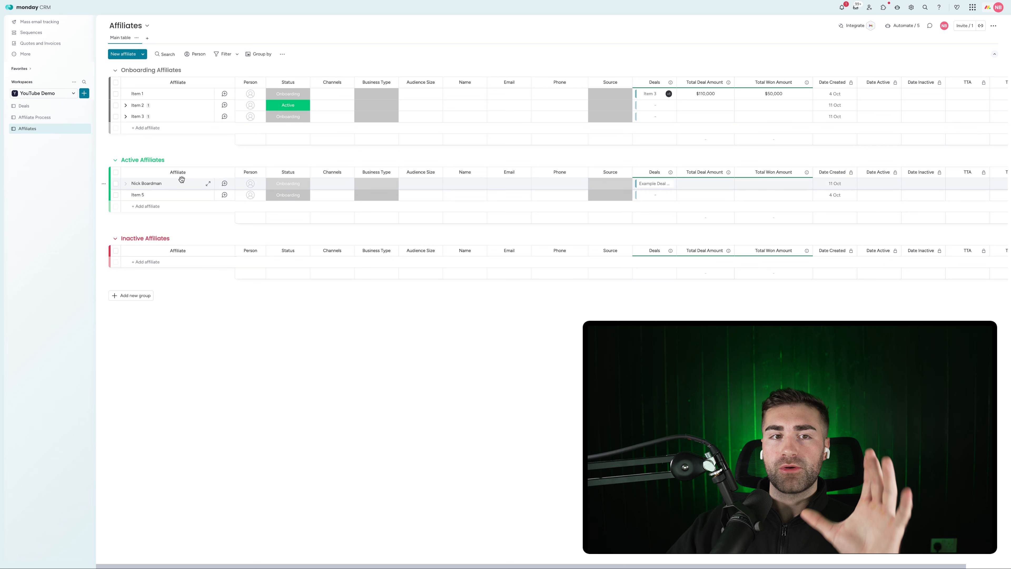
left_click(46, 117)
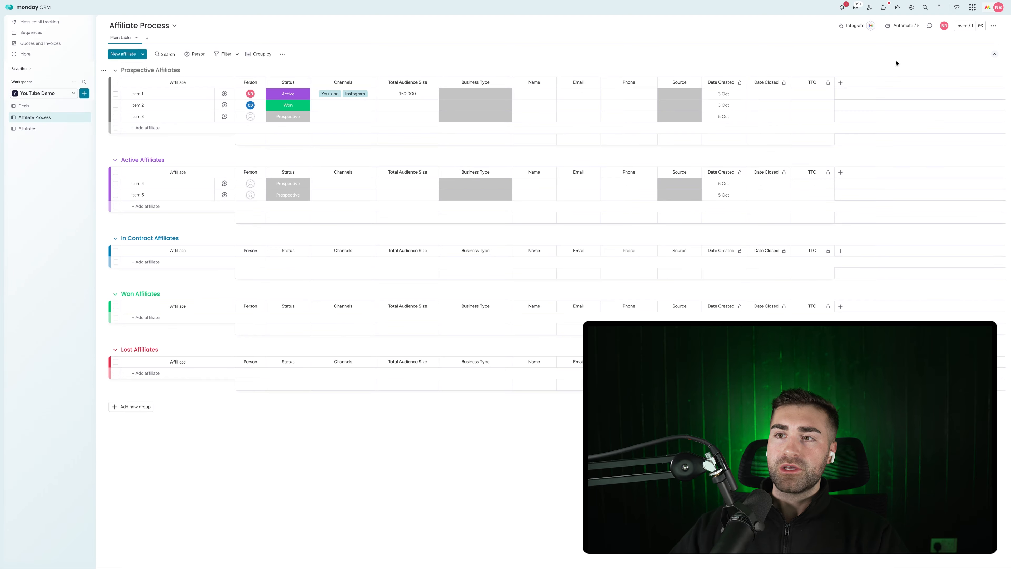
Look over the Affiliate Process board's Won status automation without changing it
left_click(902, 25)
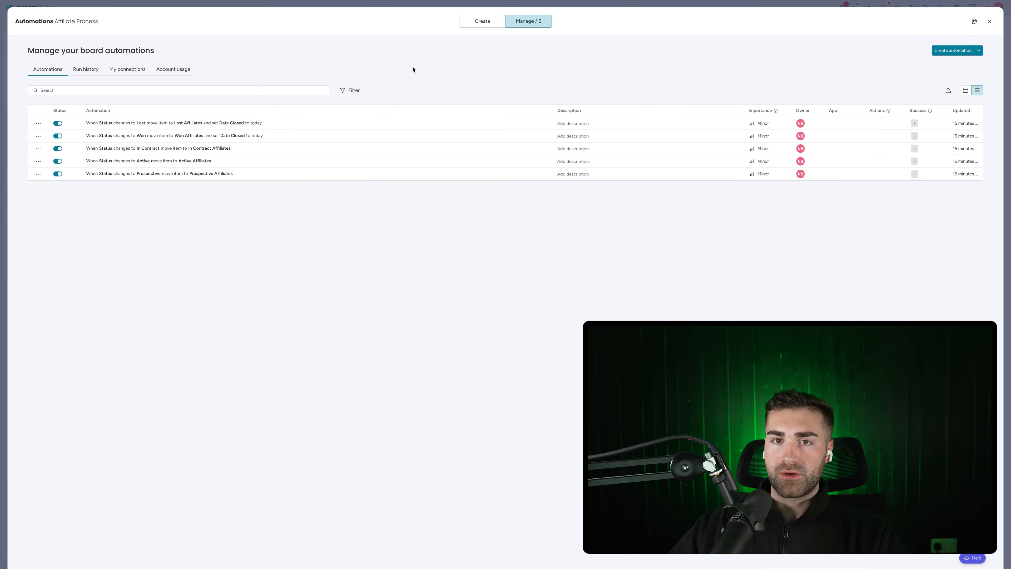
left_click(143, 136)
left_click(728, 117)
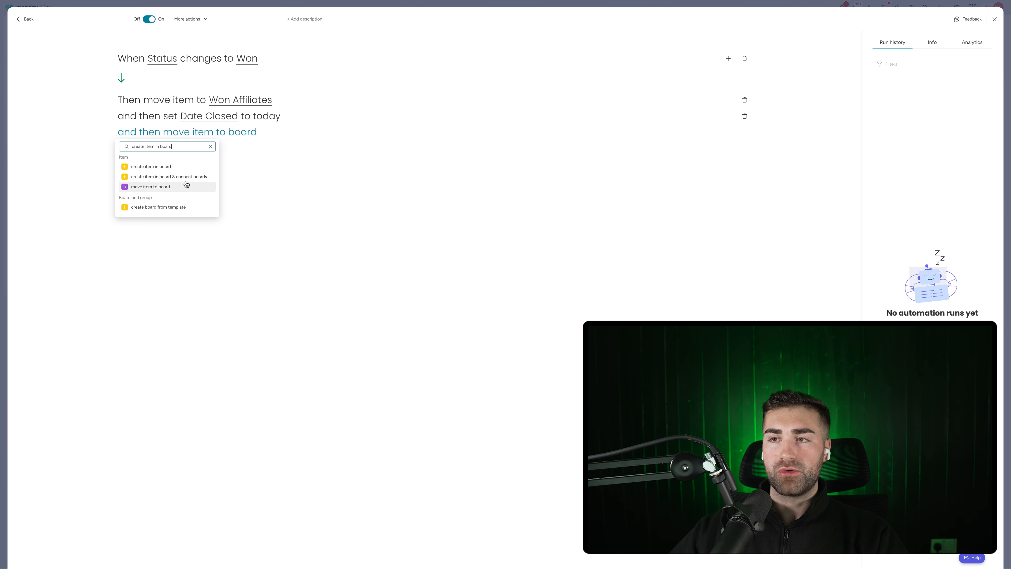
left_click(996, 19)
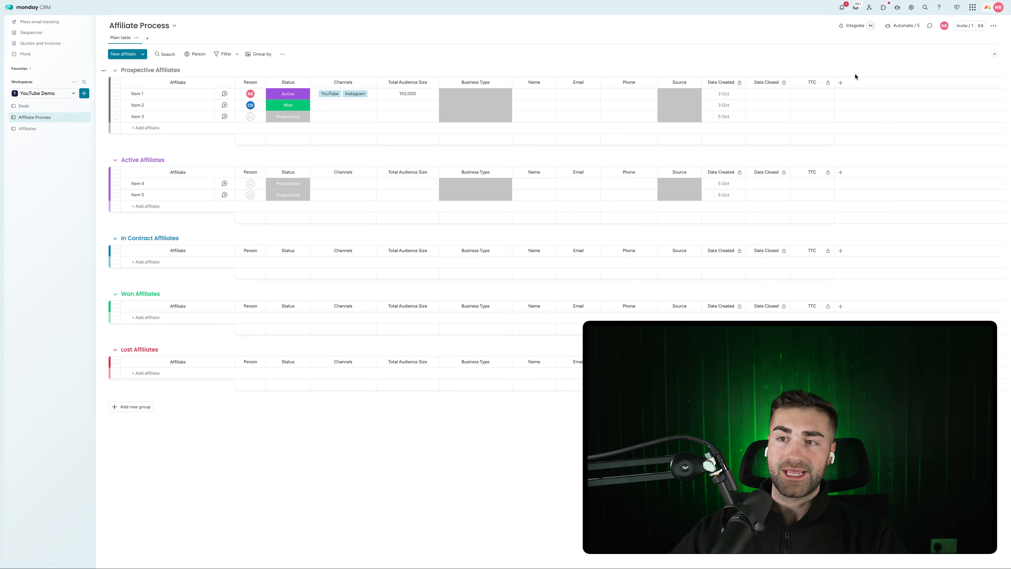
Add a Connect boards column linked to the Affiliates board
left_click(841, 82)
type("connec")
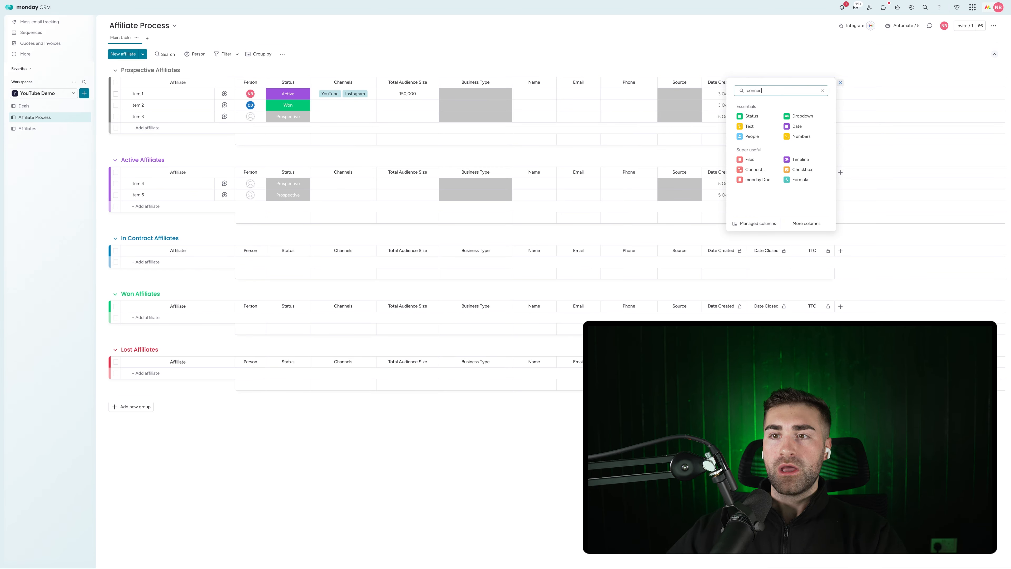
type("t")
left_click(774, 118)
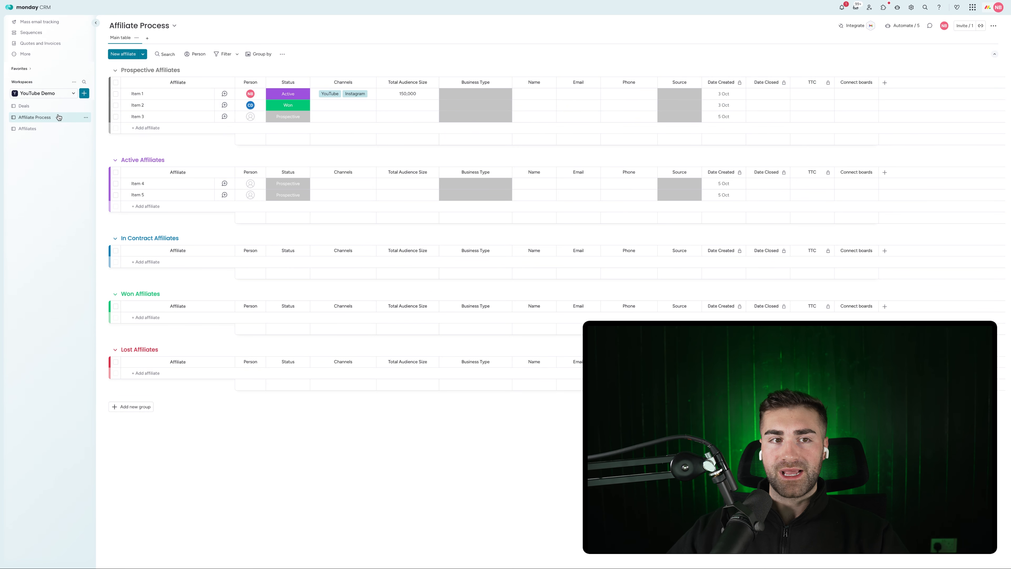
left_click(792, 166)
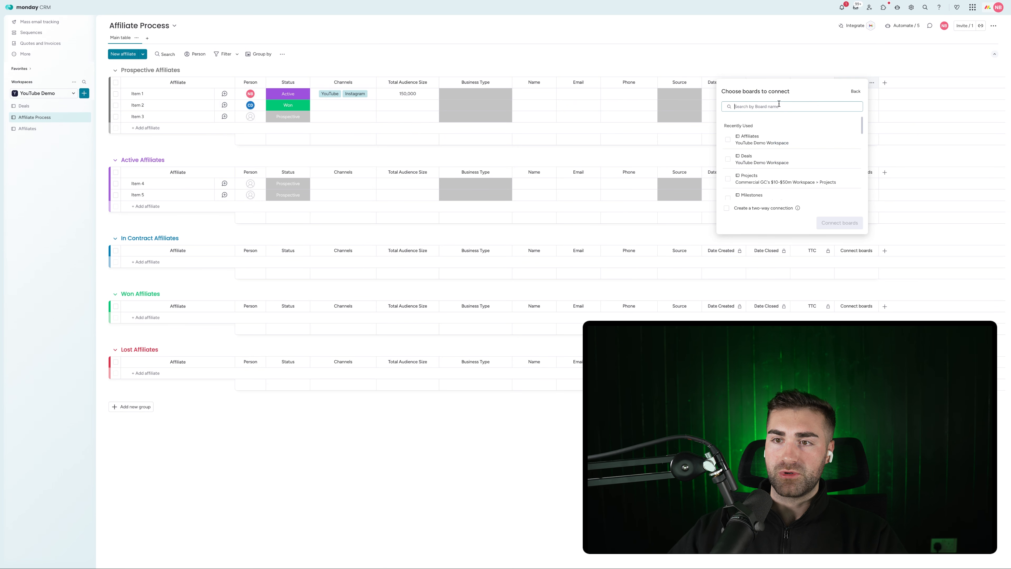
left_click(758, 181)
left_click(847, 225)
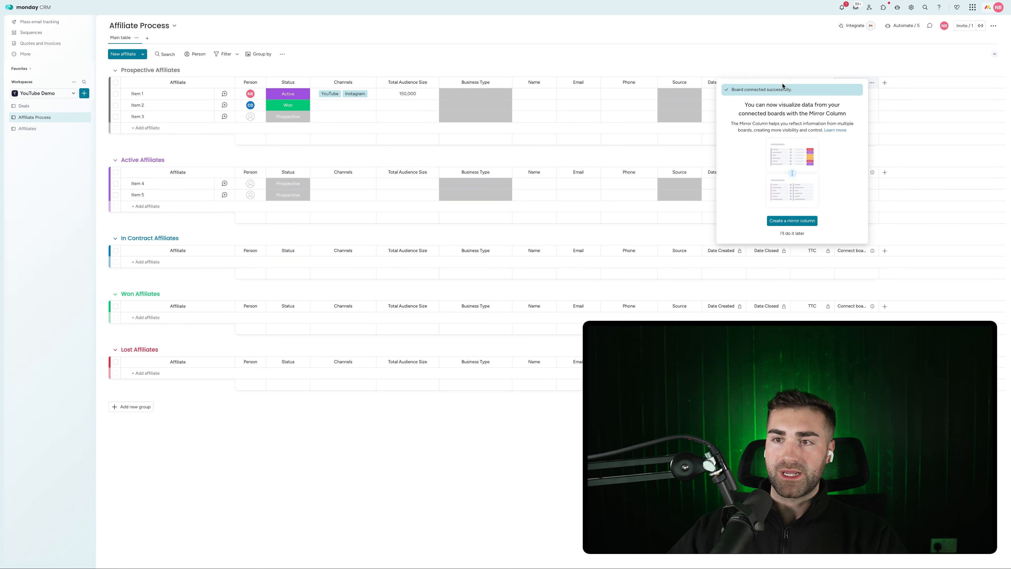
left_click(872, 82)
mouse_move(881, 103)
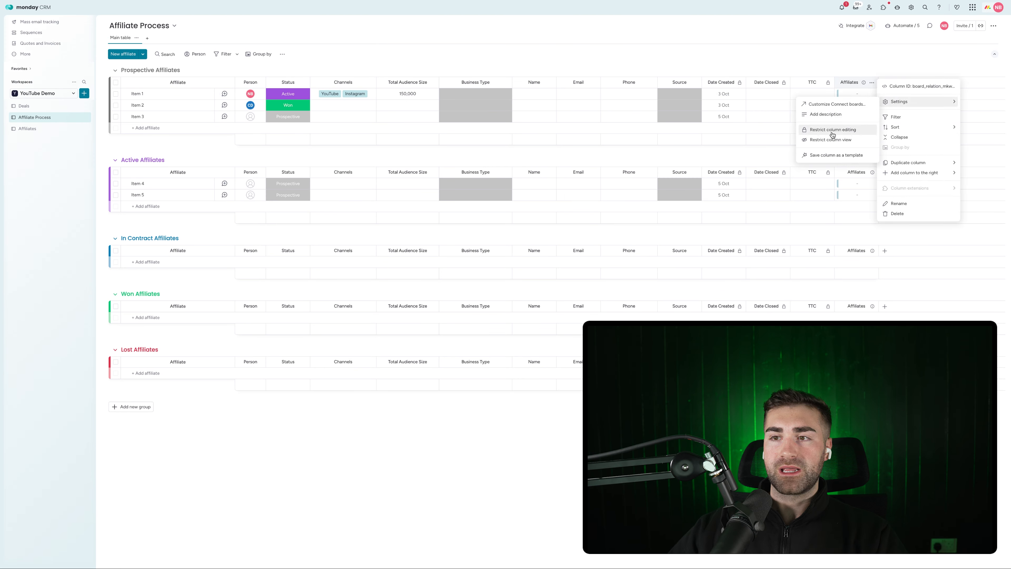
left_click(855, 62)
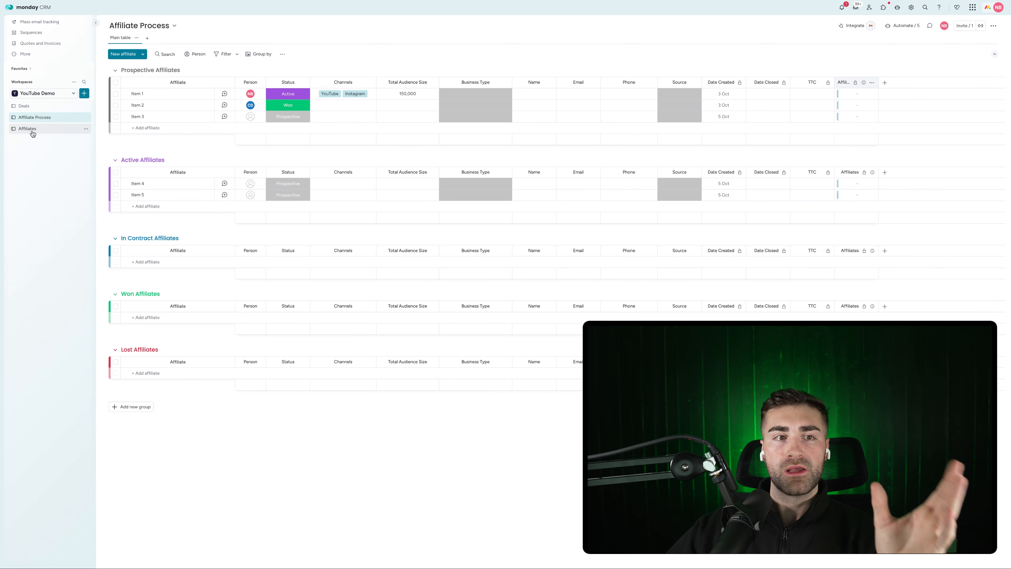
Add a 'create item in board and connect boards' action targeting Affiliates to the Won automation
left_click(907, 27)
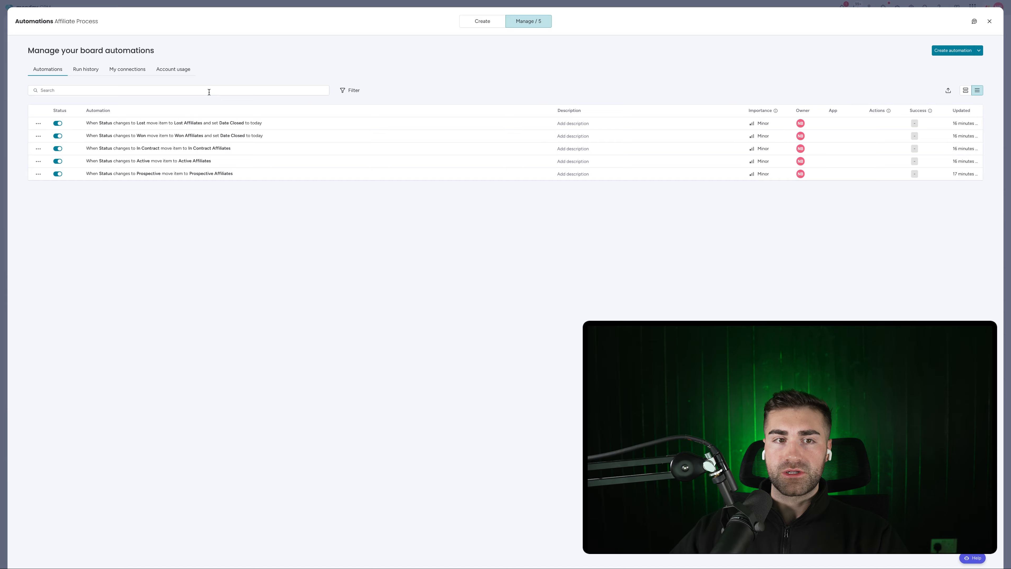
left_click(177, 135)
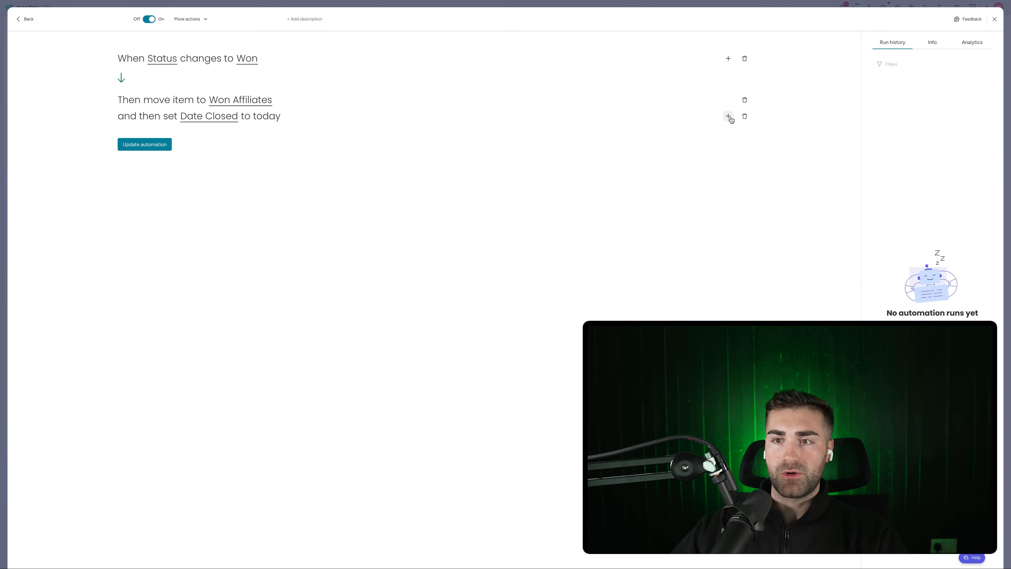
left_click(728, 116)
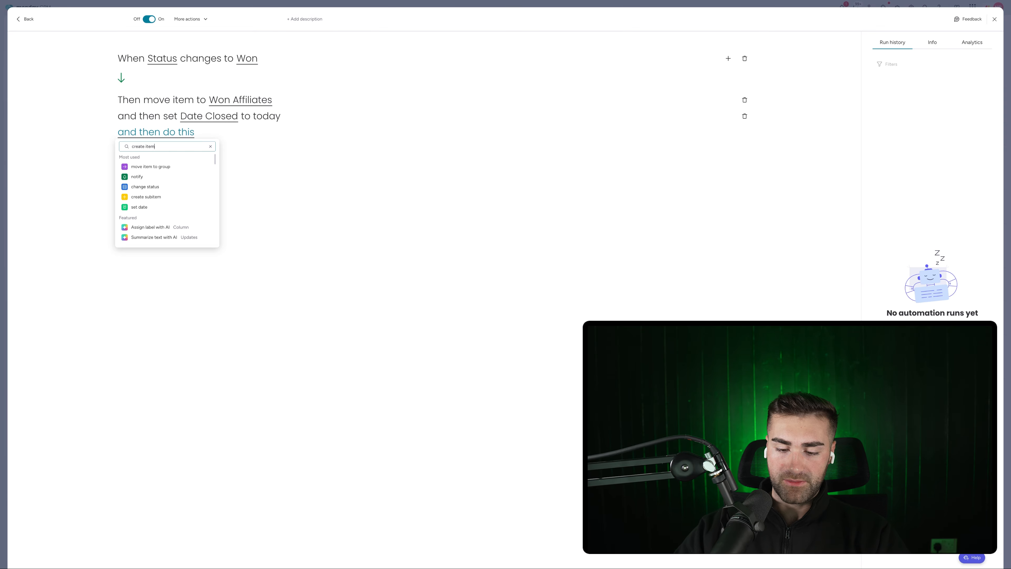
type("create item in board and")
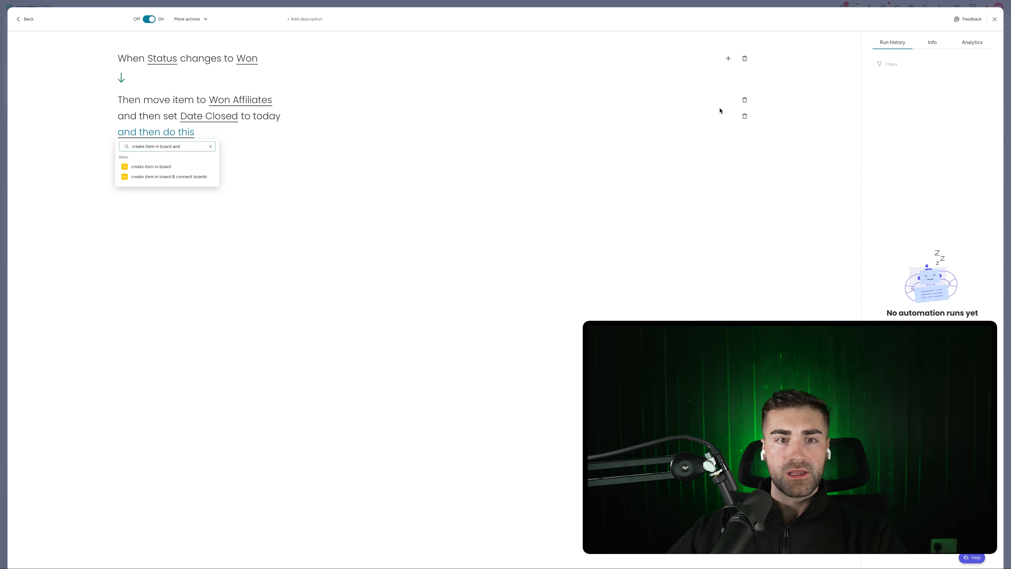
left_click(175, 180)
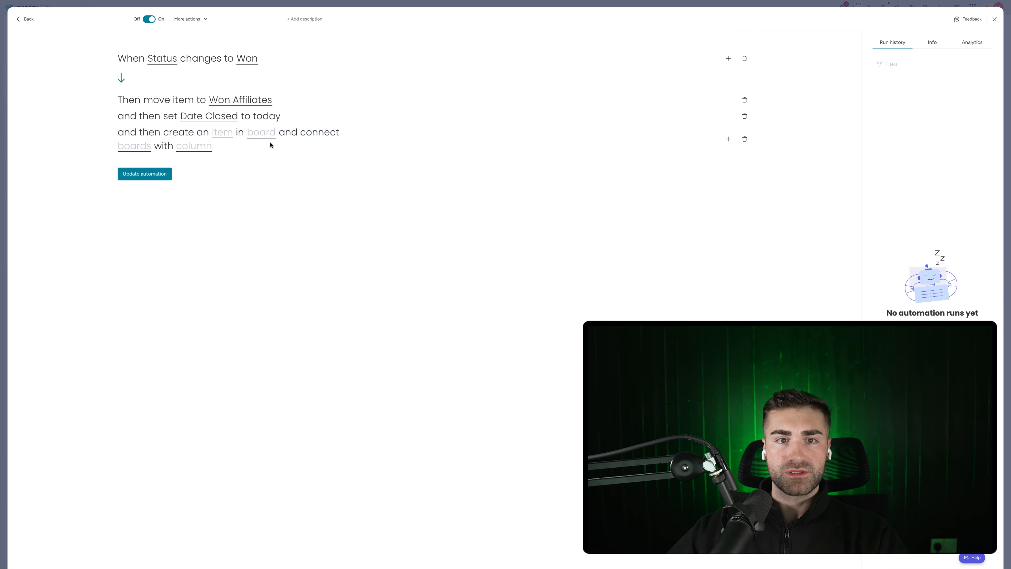
left_click(255, 134)
type("affi")
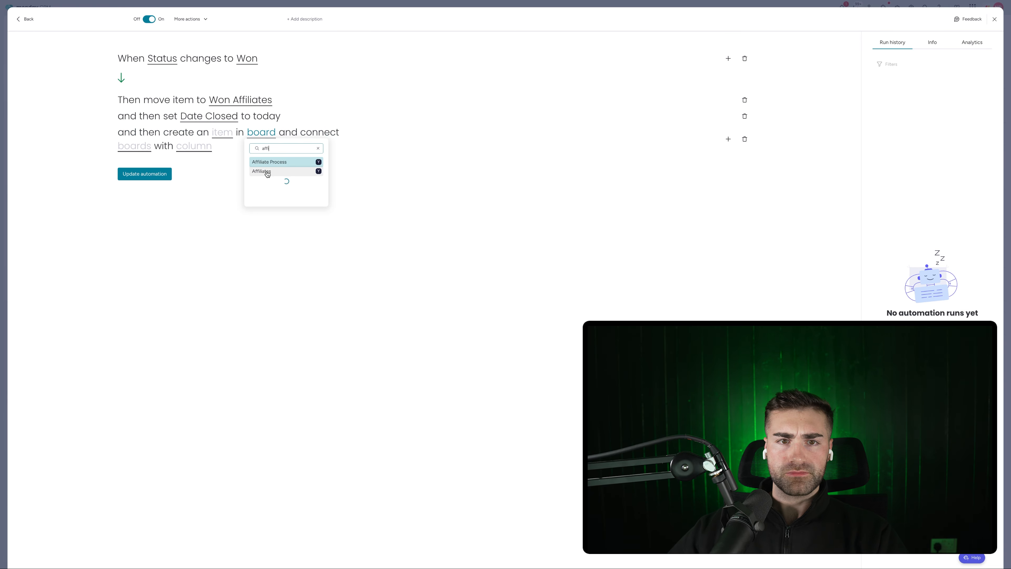
left_click(267, 172)
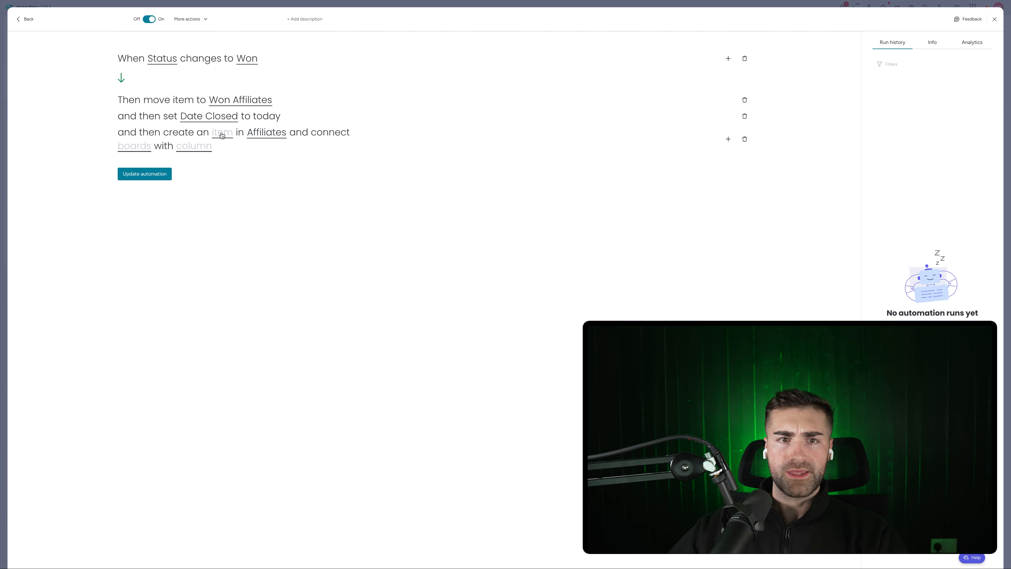
Map Audience Size from Total Audience Size, connect via the Affiliates column, and save the automation
left_click(221, 133)
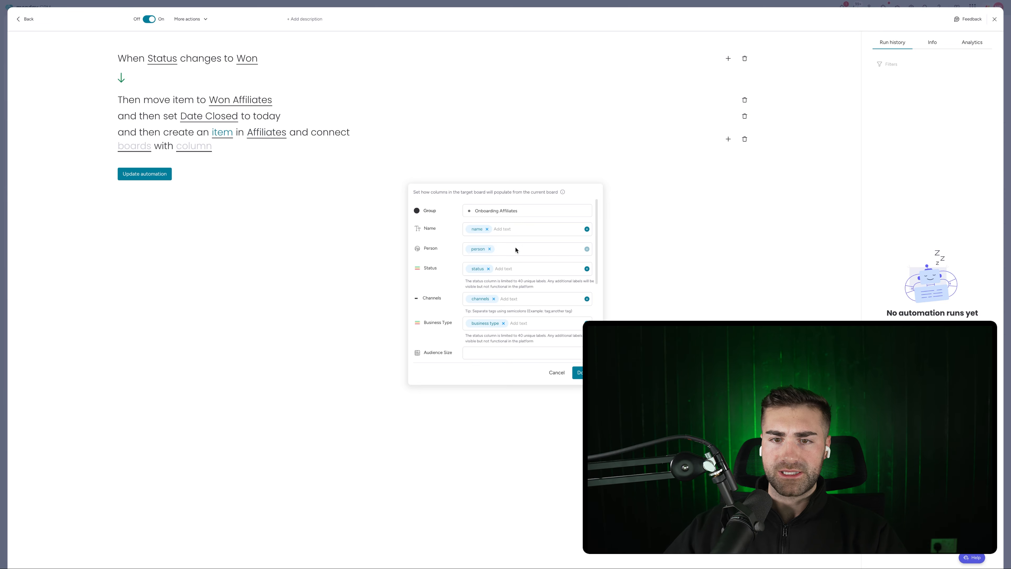
scroll(517, 279, "down", 5)
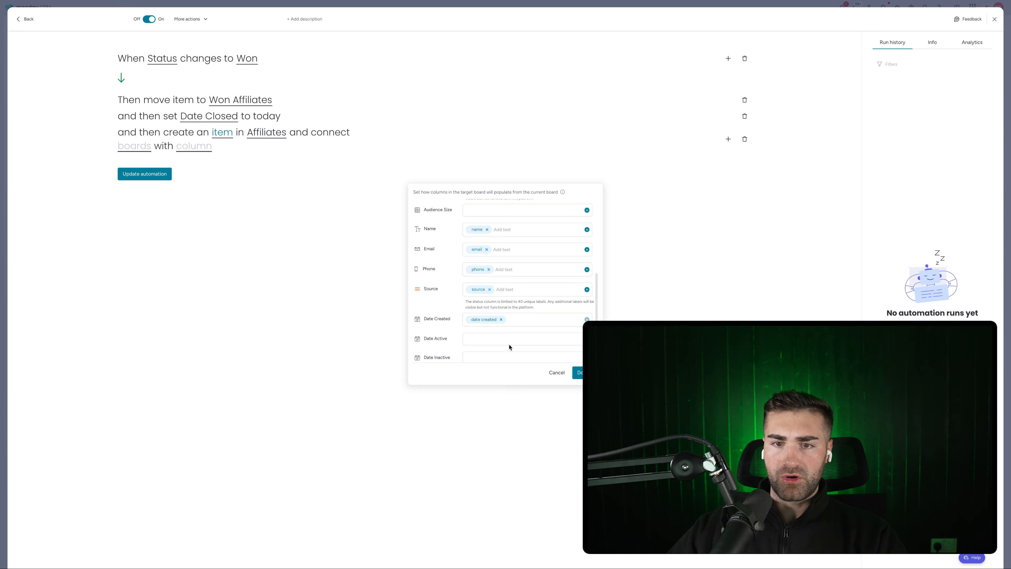
scroll(518, 314, "up", 3)
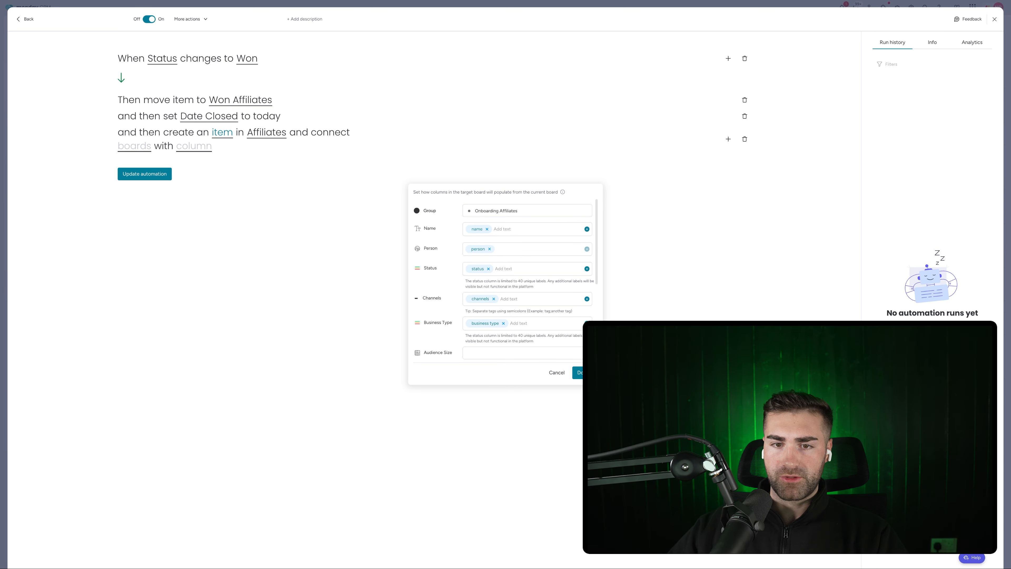
left_click(586, 300)
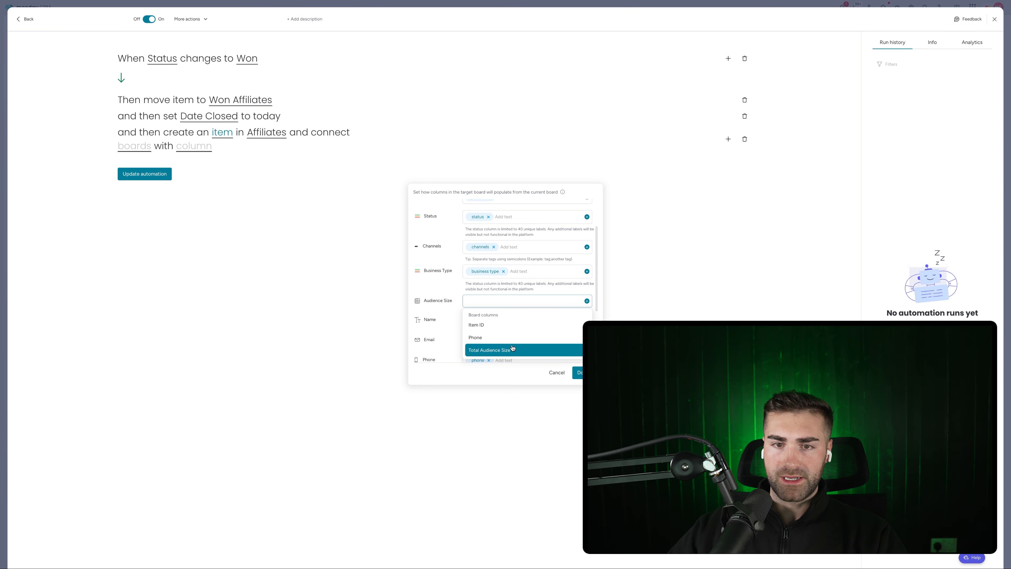
left_click(493, 345)
left_click(577, 371)
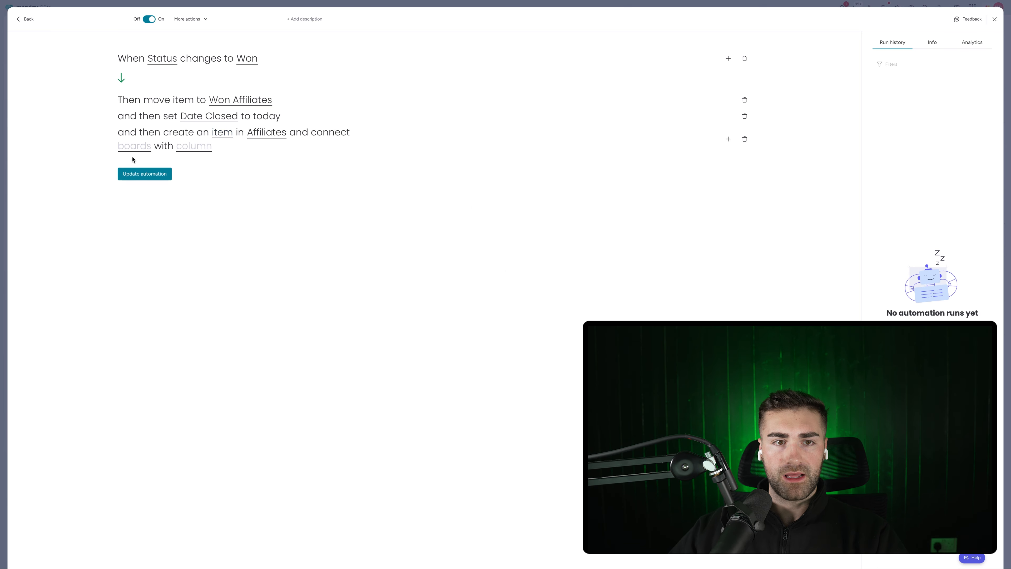
left_click(132, 148)
left_click(154, 177)
left_click(187, 146)
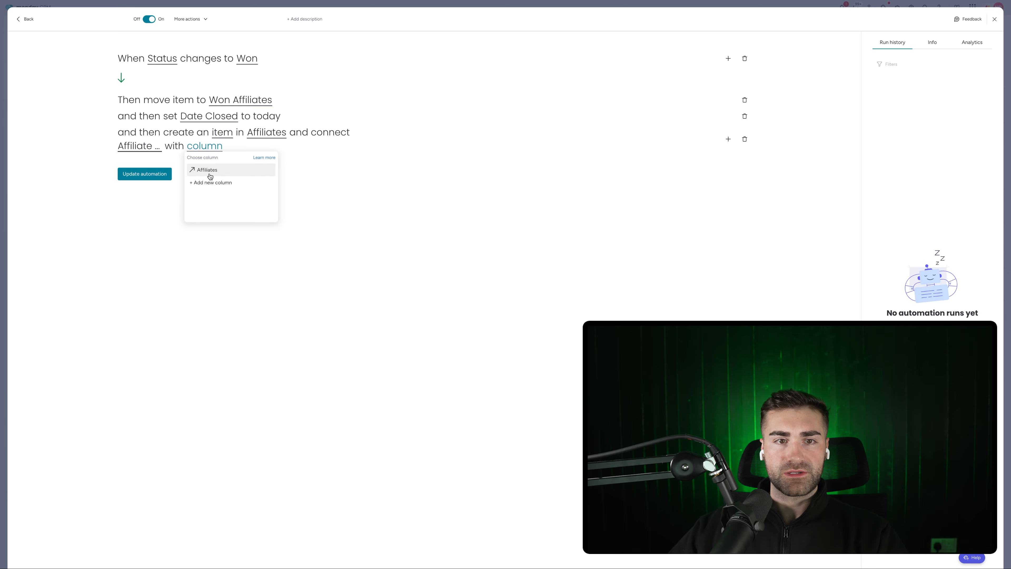
left_click(199, 170)
left_click(148, 175)
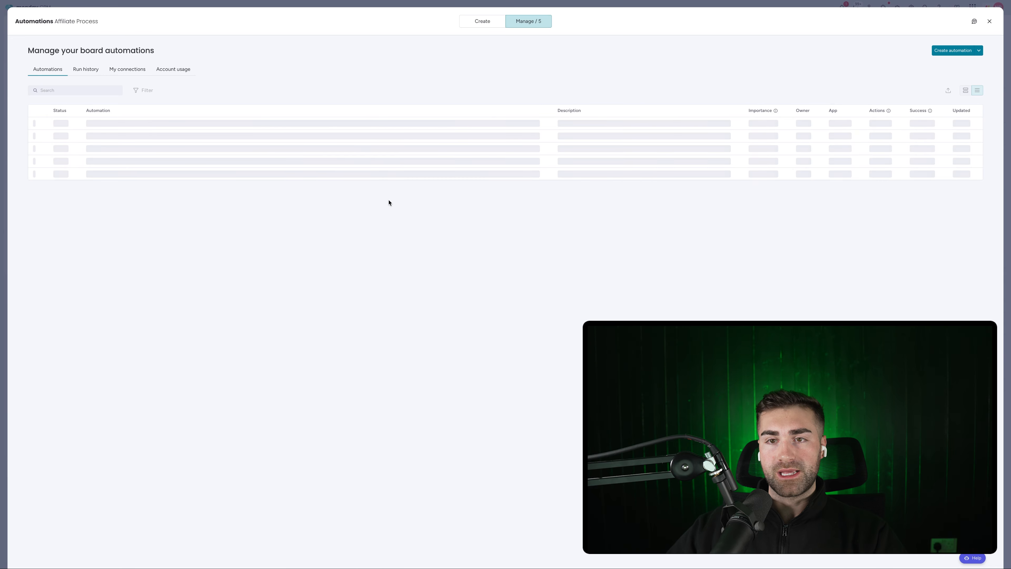
Set Item 1's status to Won on the Affiliate Process board
key("Escape")
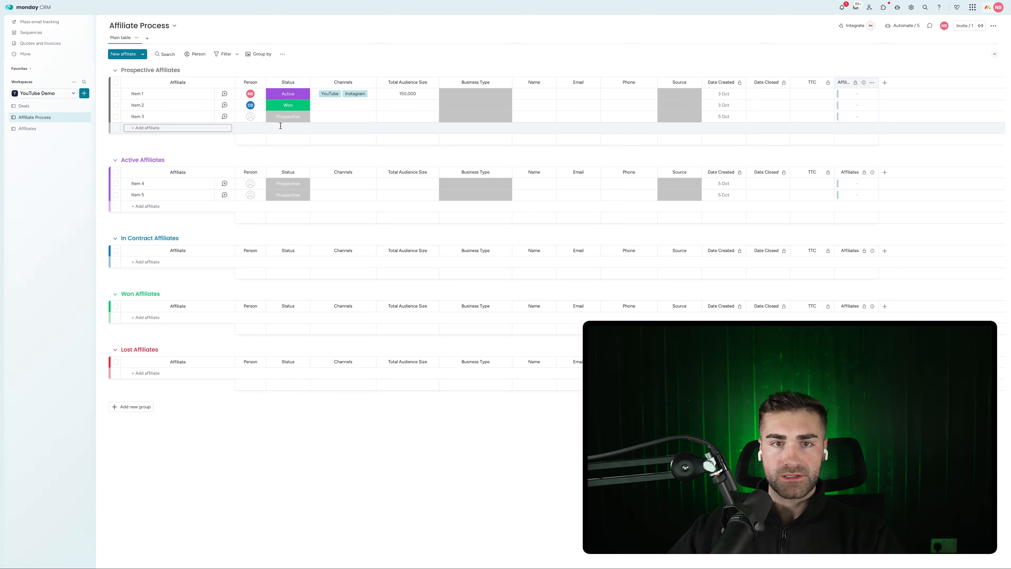
left_click(281, 95)
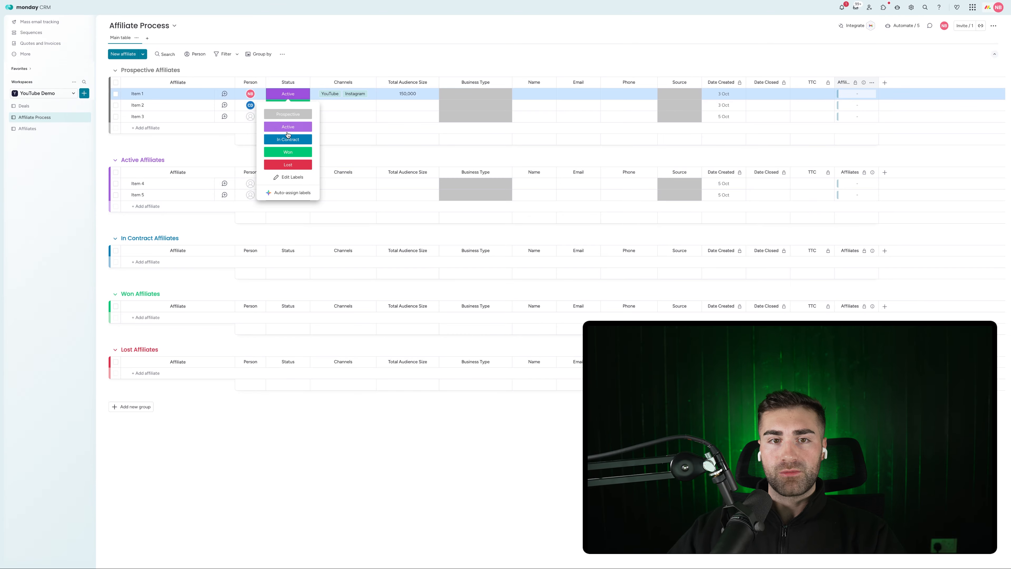
left_click(283, 154)
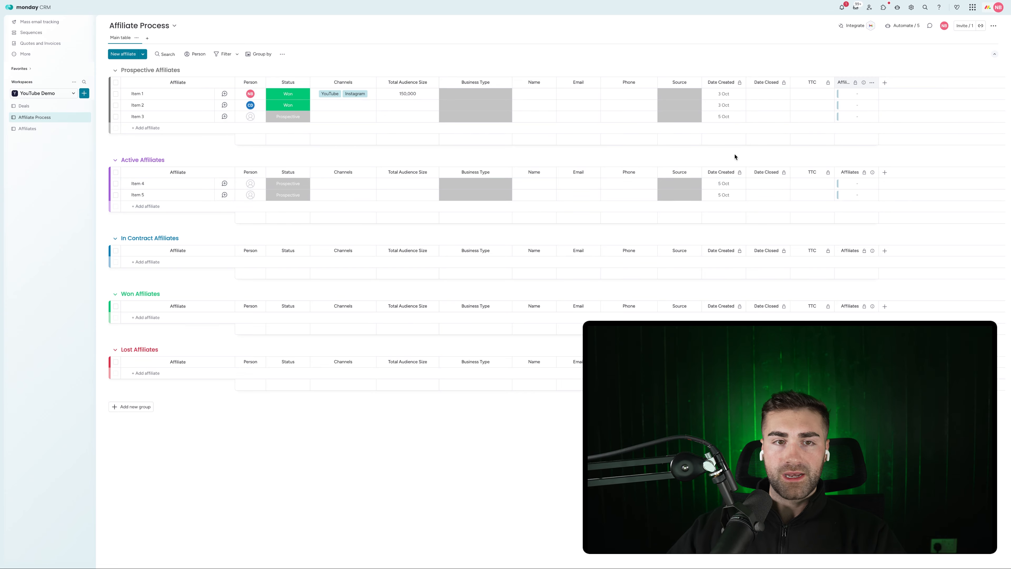
Confirm Item 1 appeared in Affiliates' Onboarding group with 150,000 audience size
left_click(40, 131)
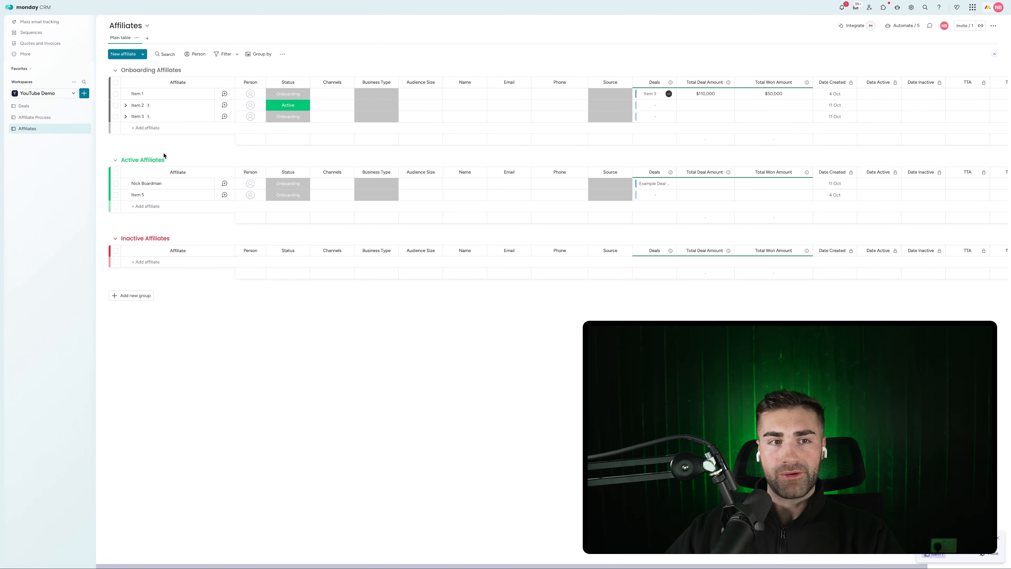
left_click(57, 119)
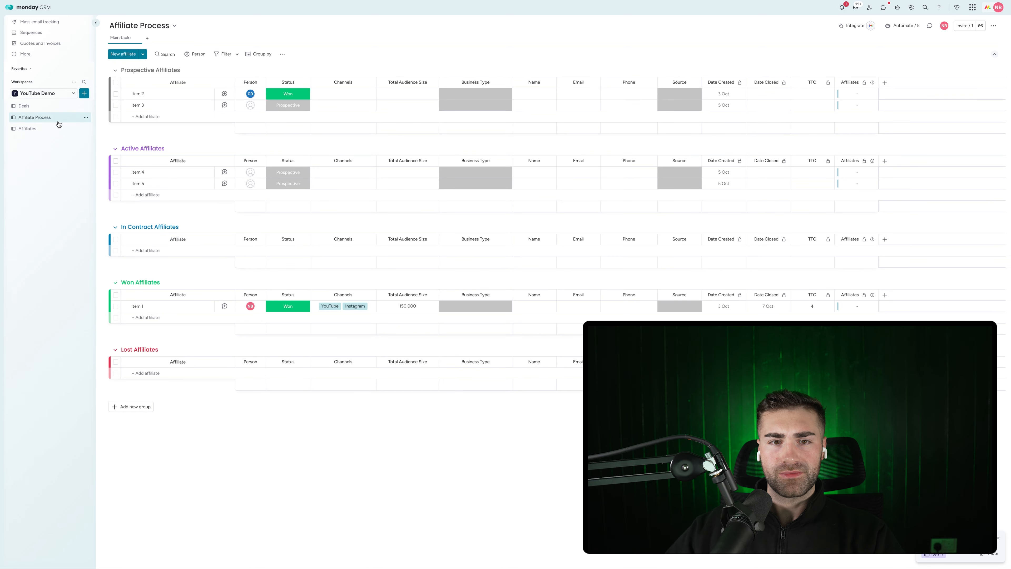
left_click(52, 133)
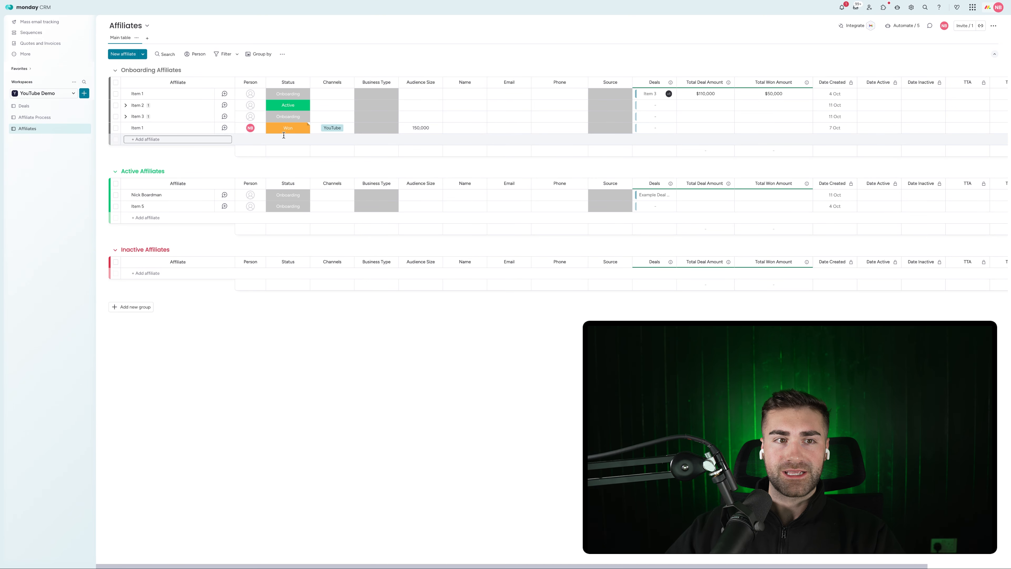
left_click(288, 128)
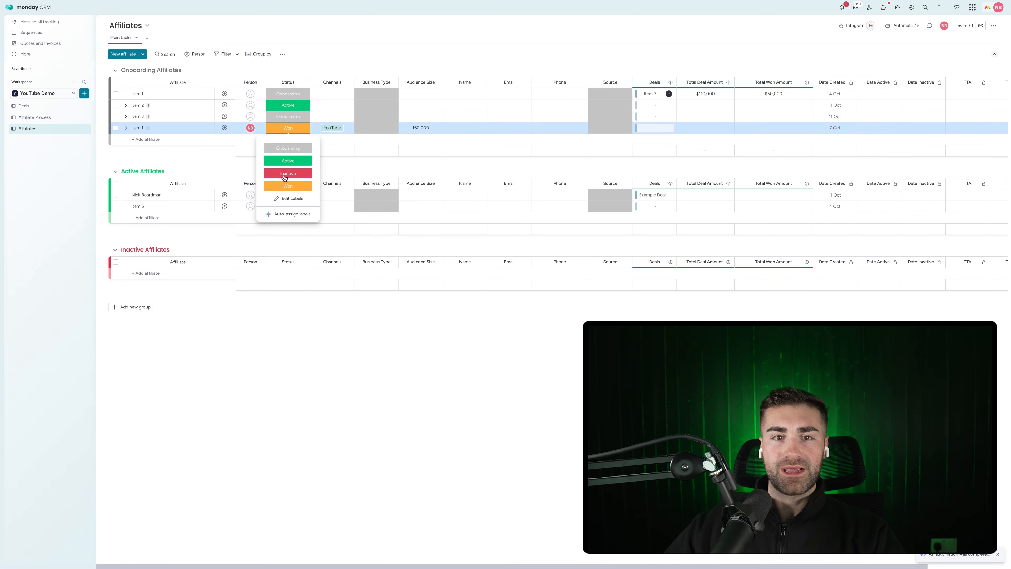
left_click(26, 119)
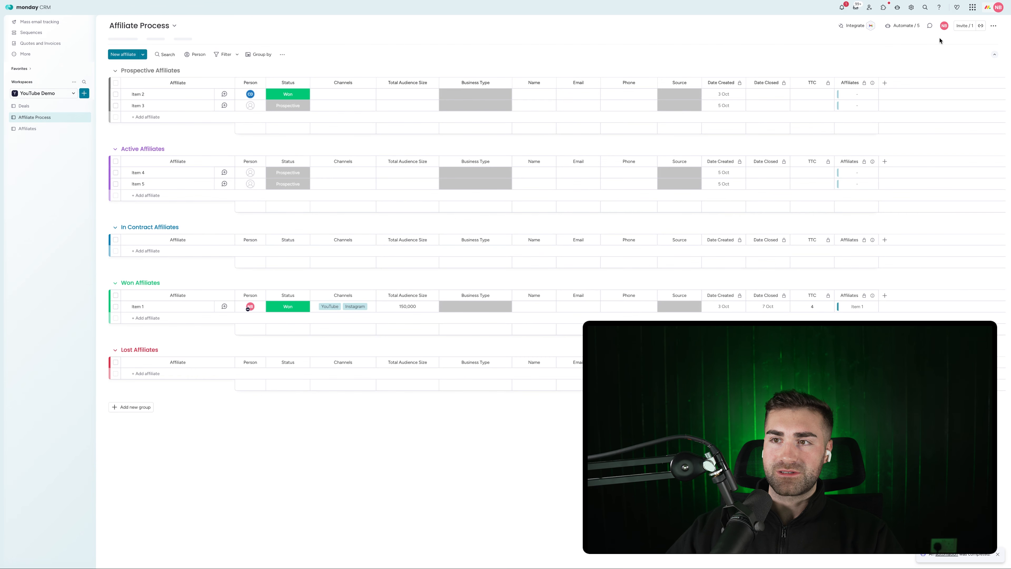
left_click(903, 26)
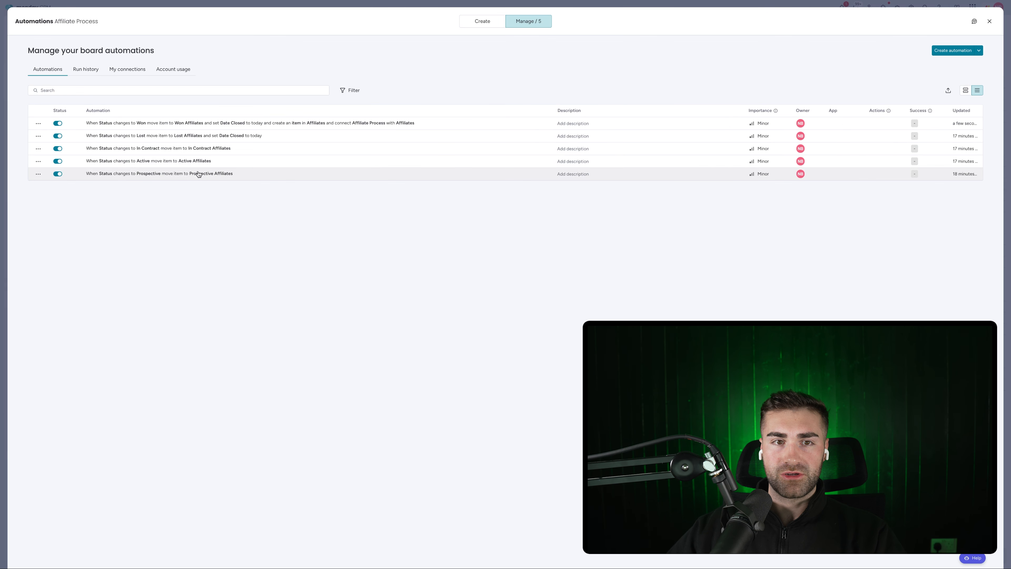
Edit the Won automation so Status is no longer copied into the new Affiliates item, and save it
left_click(189, 123)
left_click(222, 132)
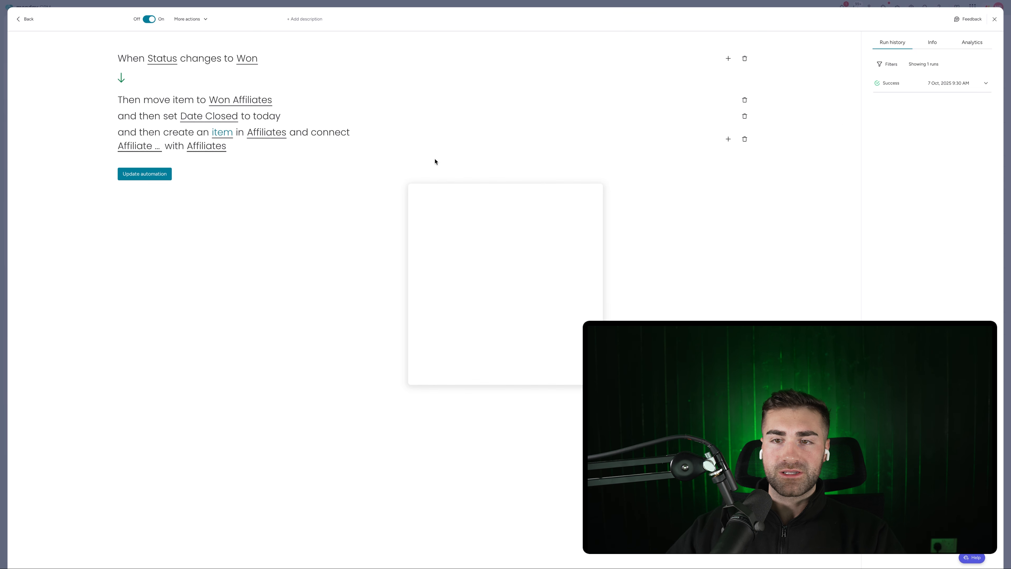
left_click(489, 269)
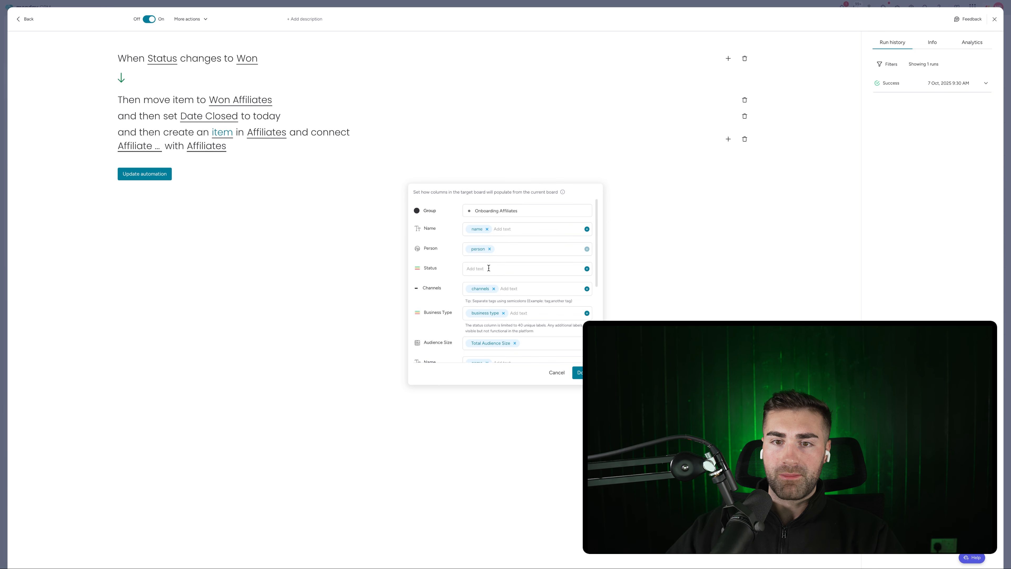
scroll(504, 291, "down", 1)
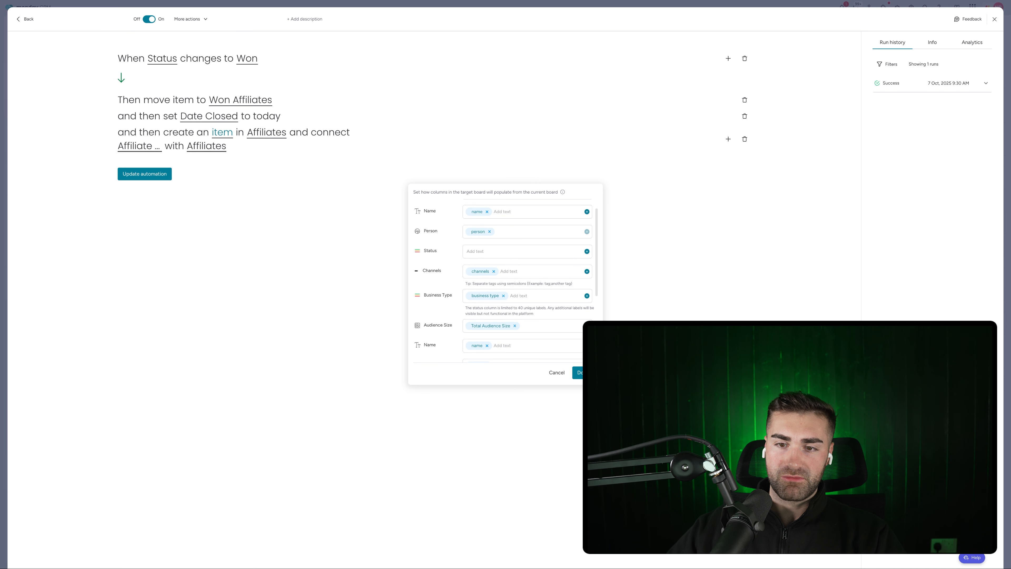
left_click(577, 373)
left_click(161, 171)
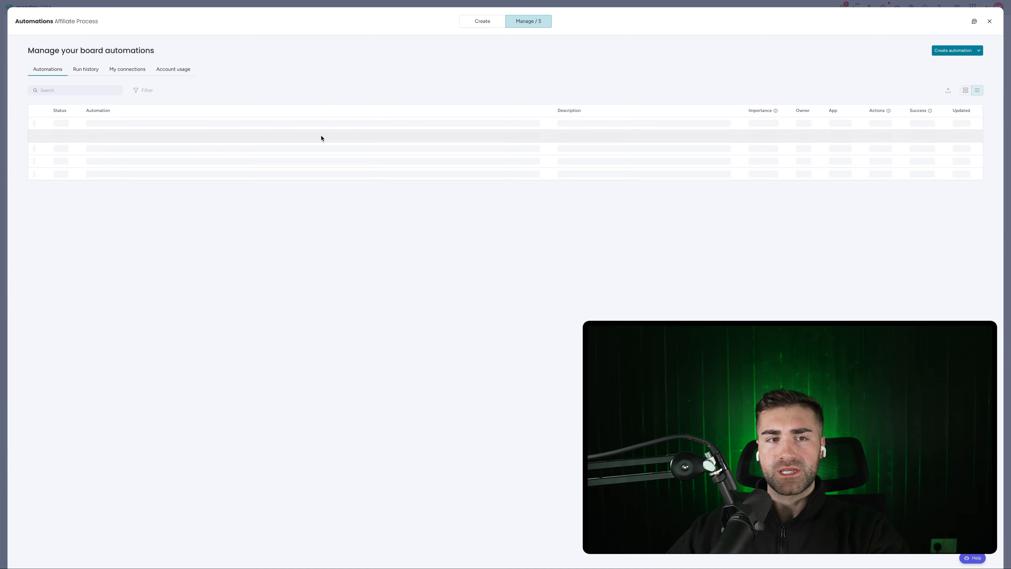
left_click(4, 139)
On the Affiliates board, set Item 1's status back to Onboarding
left_click(28, 128)
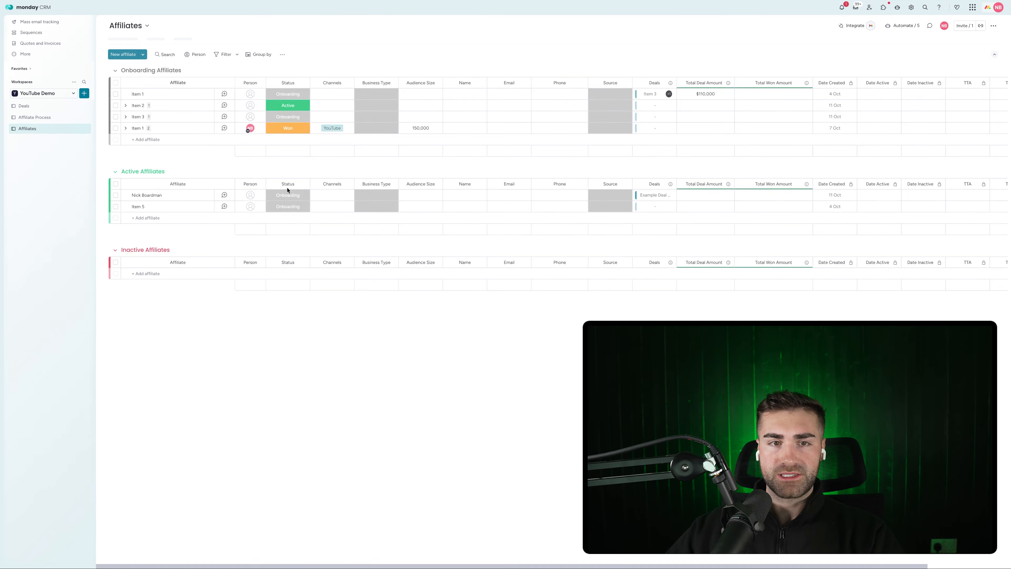
left_click(288, 127)
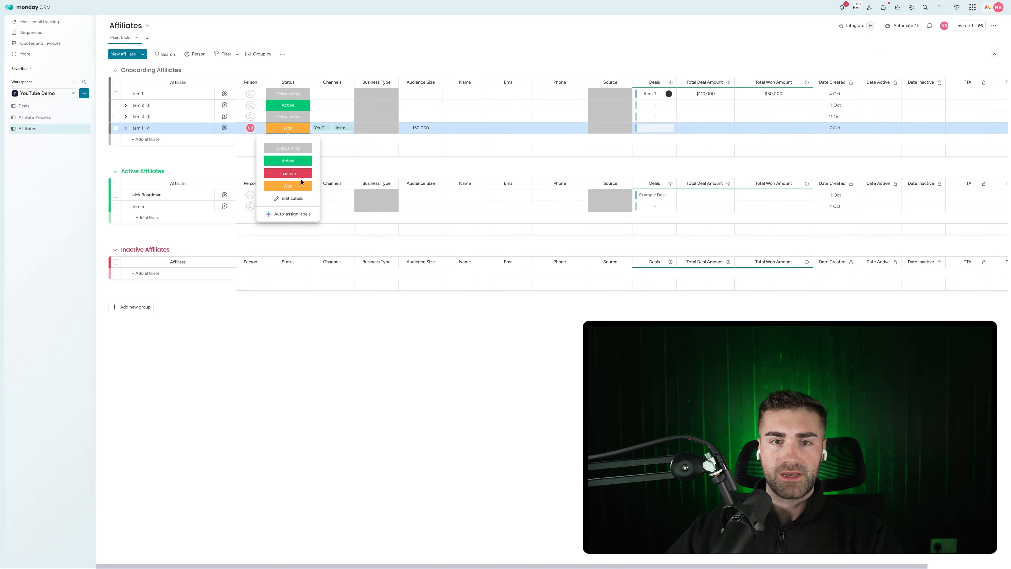
left_click(294, 197)
left_click(285, 131)
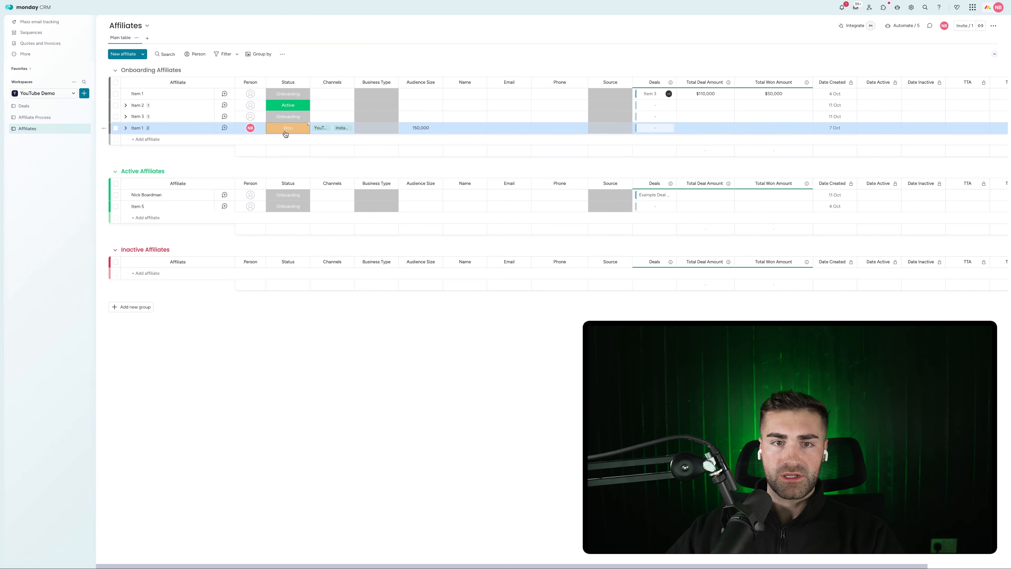
left_click(285, 132)
left_click(285, 142)
left_click(284, 131)
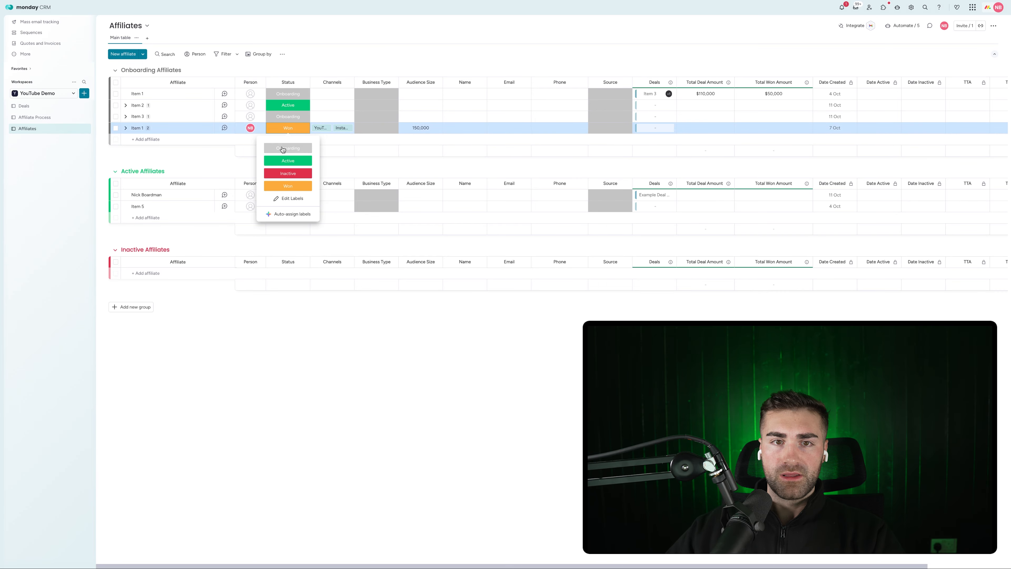
left_click(283, 148)
left_click(288, 126)
Delete the Won status label, expand Item 1's subitems, and select test Items 3 and 2
left_click(292, 198)
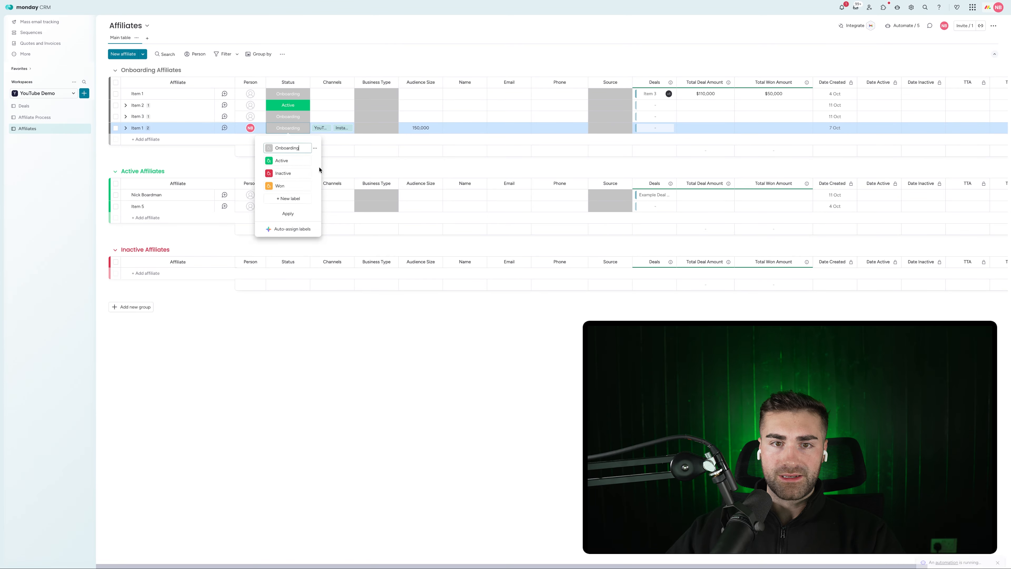
left_click(314, 185)
left_click(342, 211)
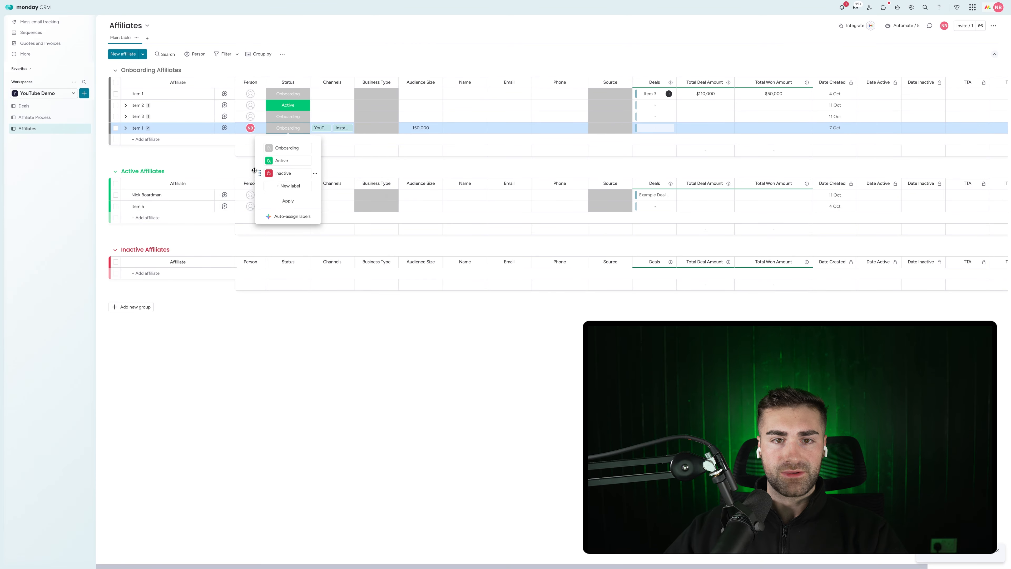
left_click(288, 201)
left_click(113, 140)
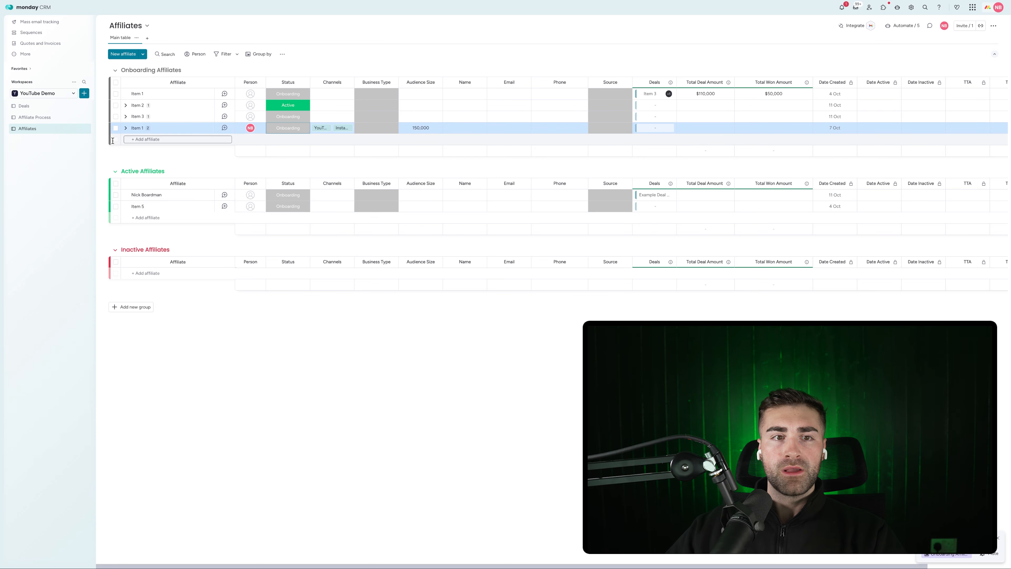
left_click(125, 128)
left_click(115, 117)
left_click(115, 105)
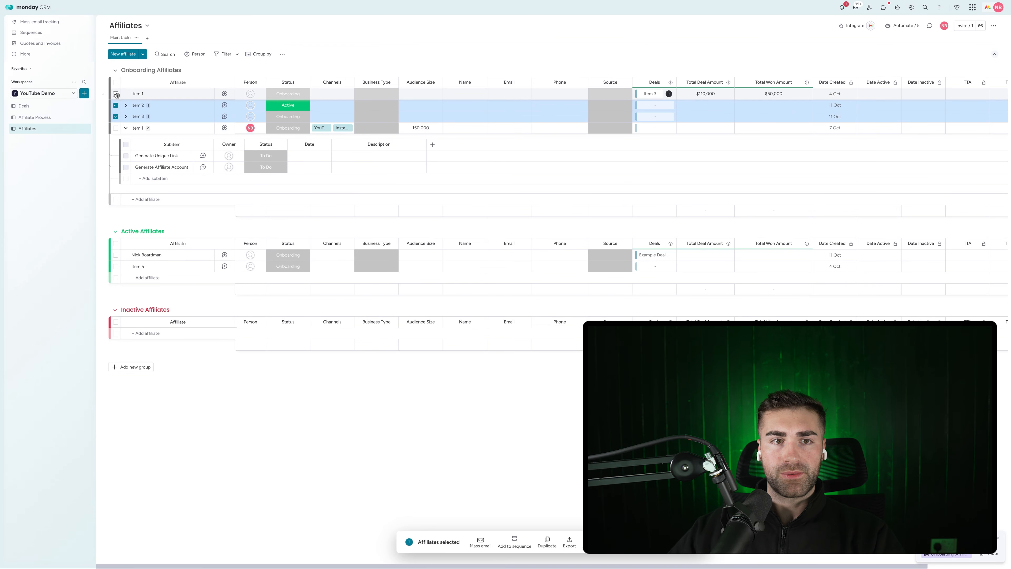
Delete the old test Items 1, 2 and 3 from Onboarding Affiliates
left_click(116, 94)
left_click(615, 542)
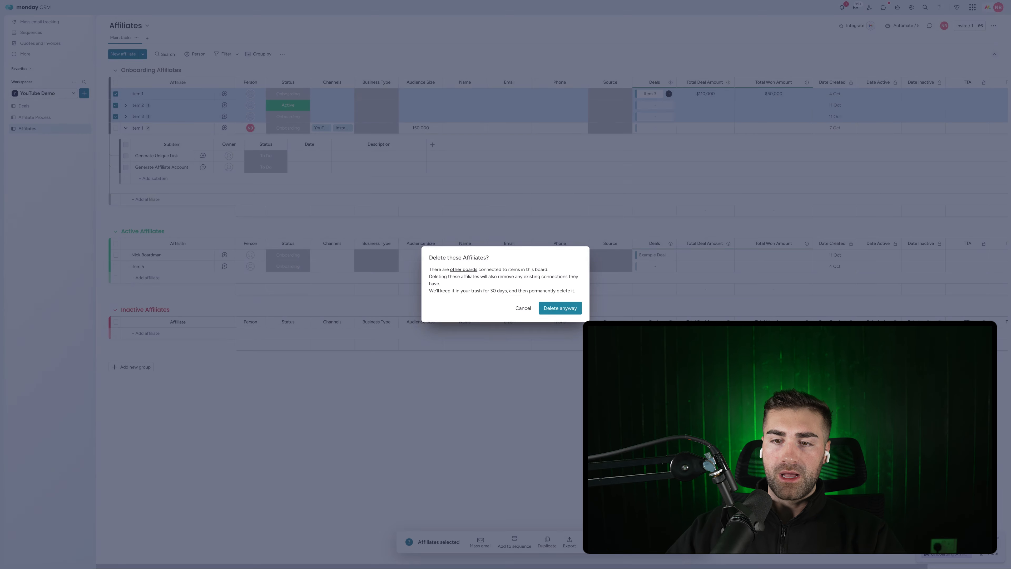
left_click(559, 308)
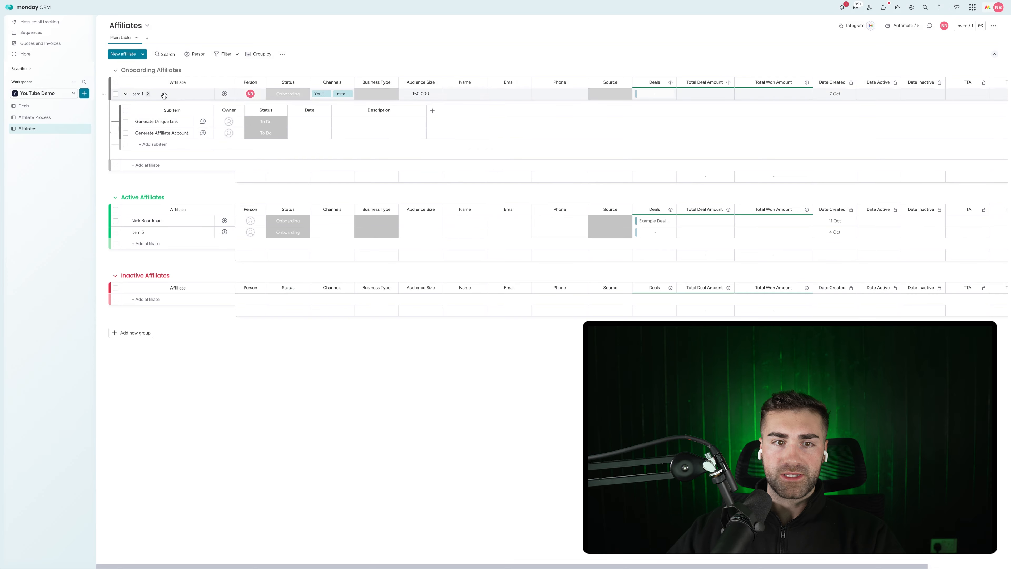
Delete Item 5 from the Active Affiliates group
left_click(115, 232)
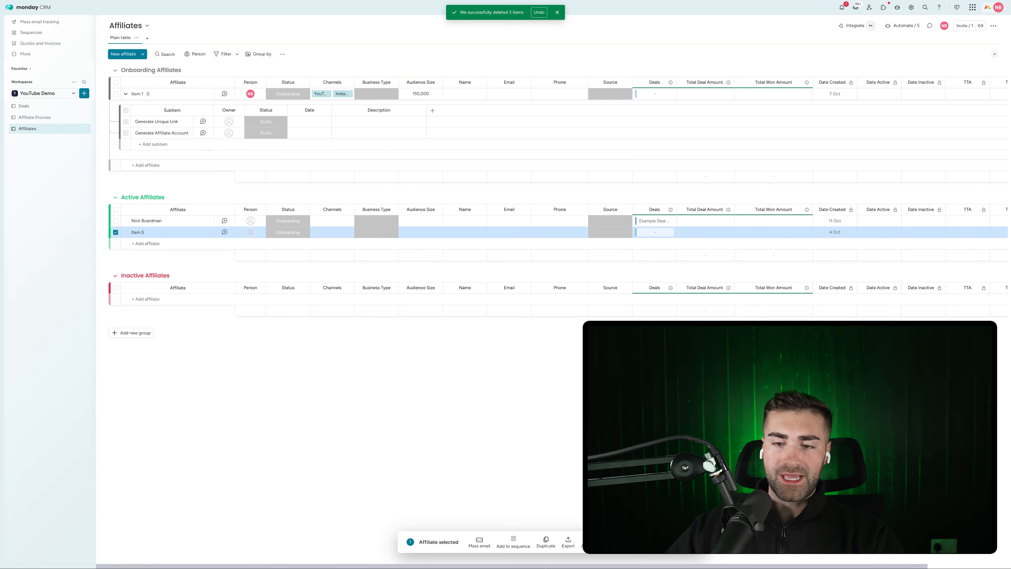
left_click(615, 541)
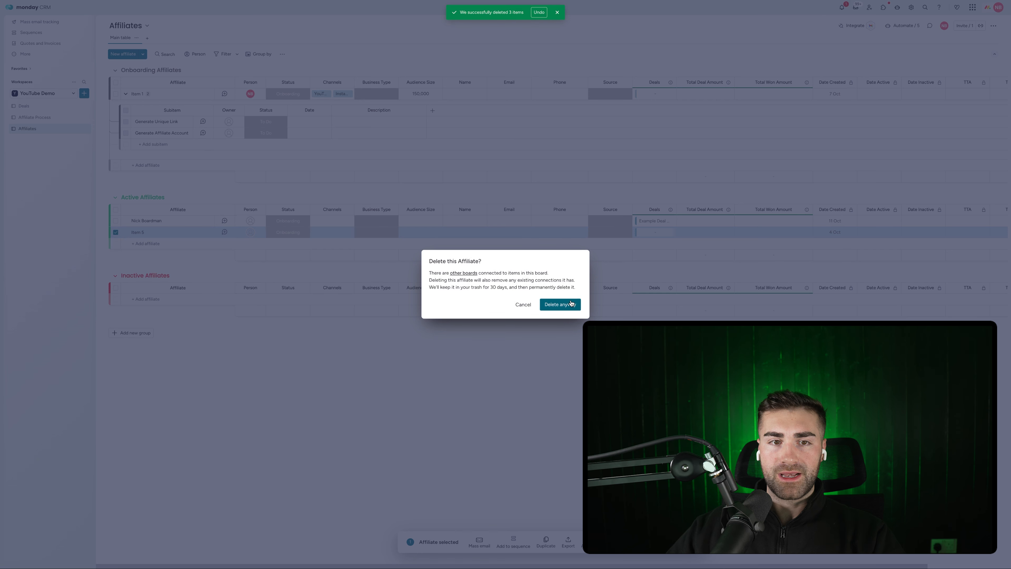
left_click(560, 304)
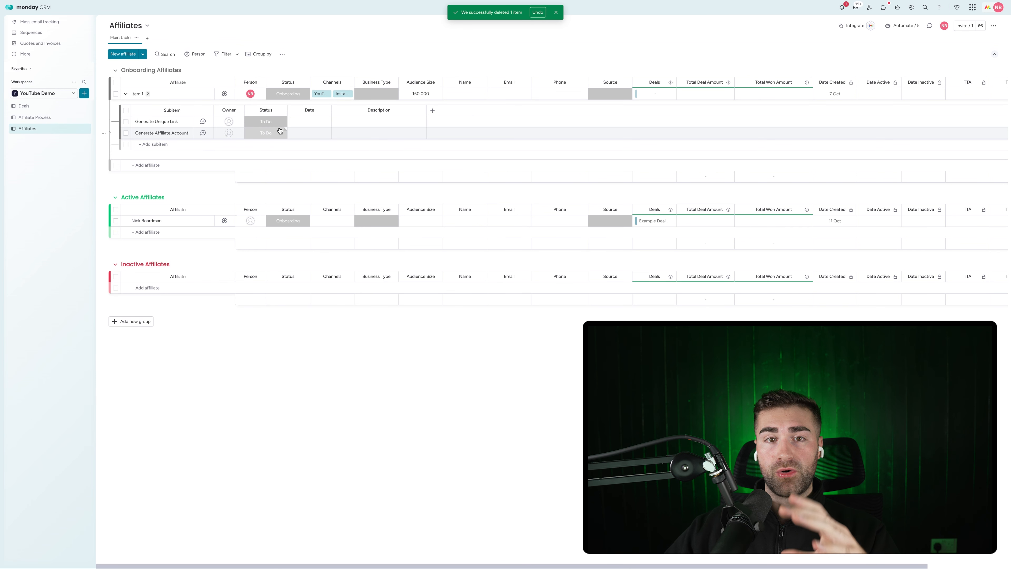
Mark the Generate Unique Link and Generate Affiliate Account subitems as Done
left_click(266, 126)
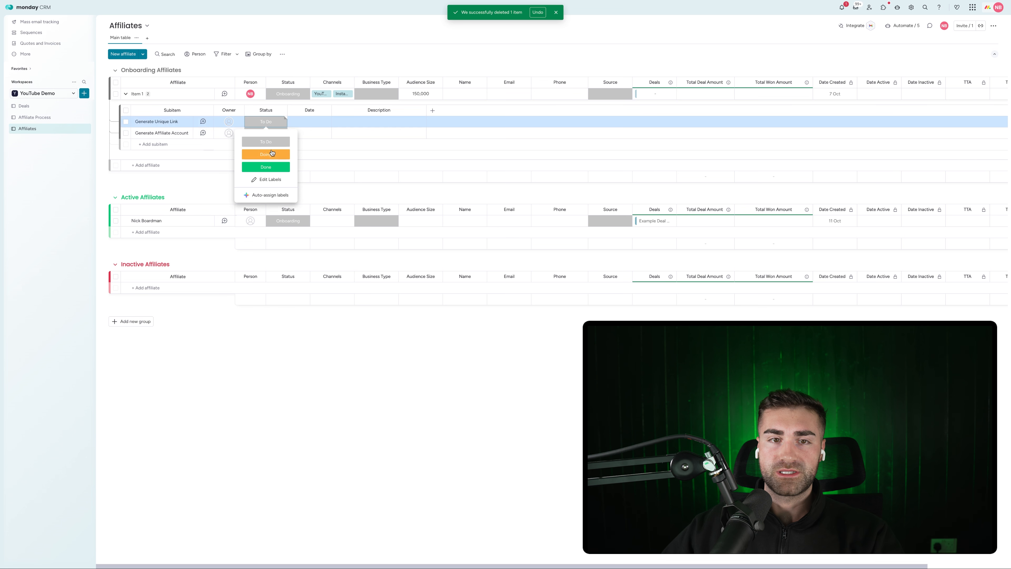
left_click(265, 164)
left_click(266, 133)
left_click(268, 181)
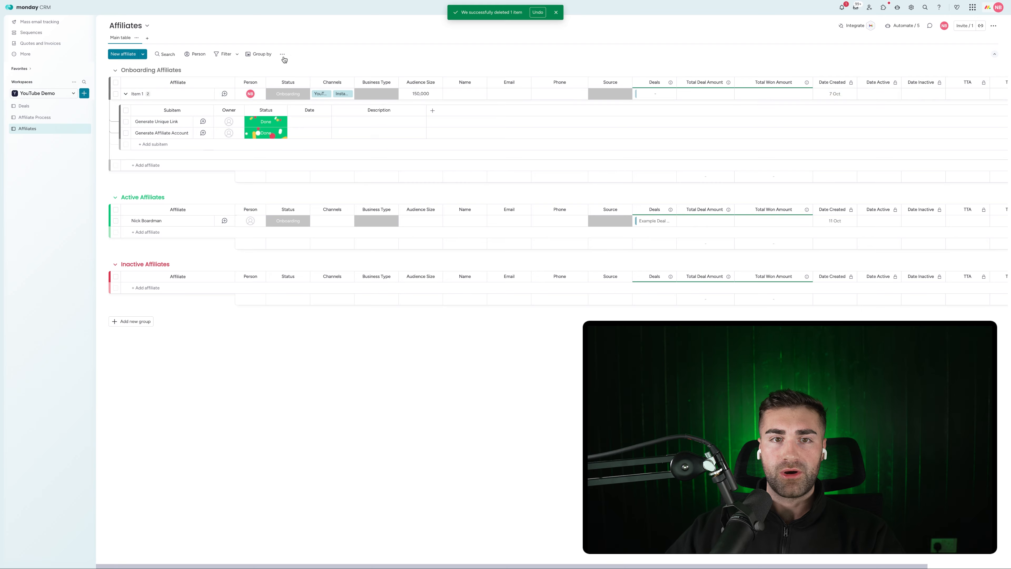
Add a Subitems Status summary column to parent items, placed right after Person
left_click(283, 110)
mouse_move(318, 218)
left_click(390, 129)
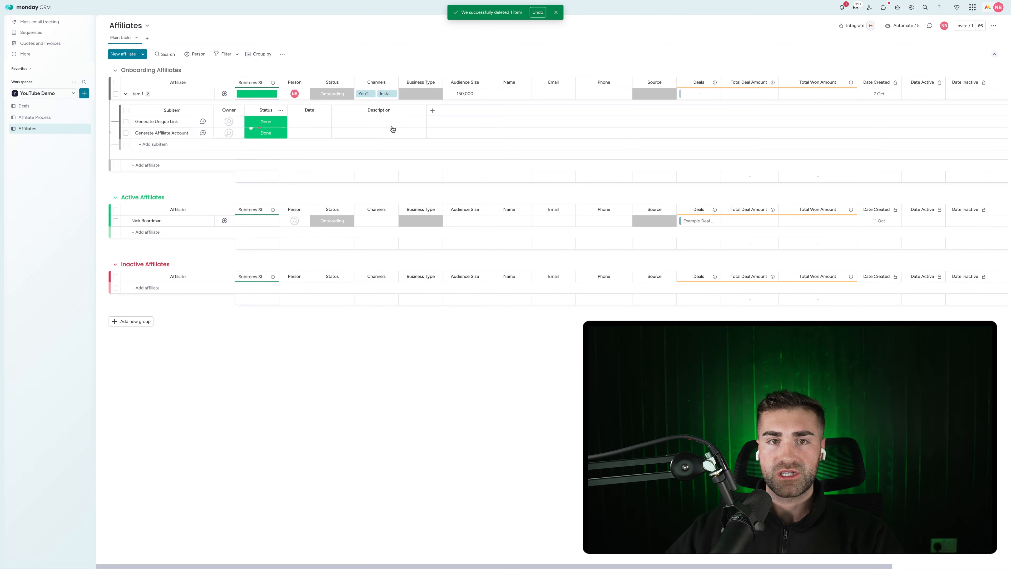
left_click_drag(269, 83, 351, 83)
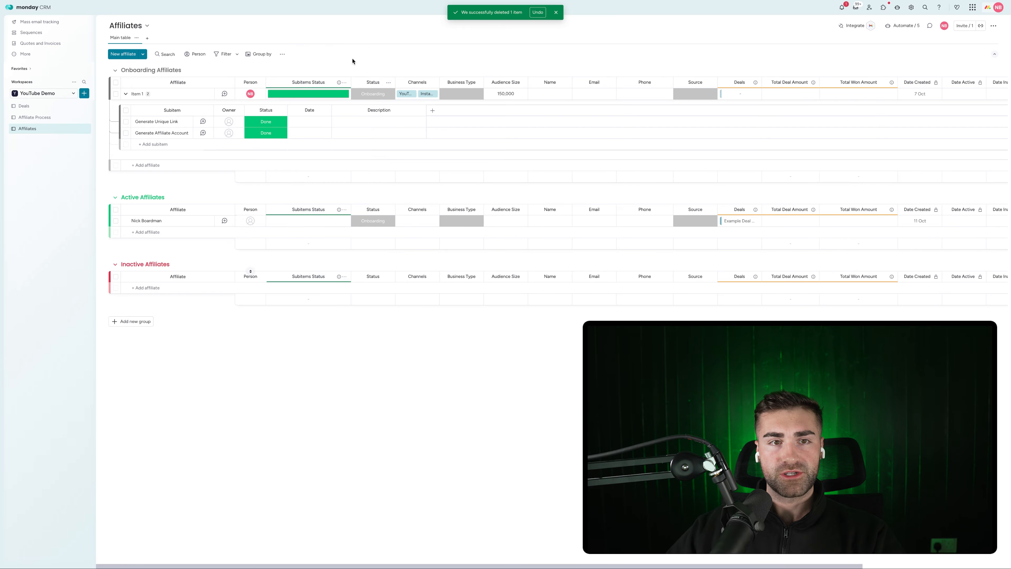
Set both affiliates' status to Active and widen the Subitems Status column
left_click(319, 93)
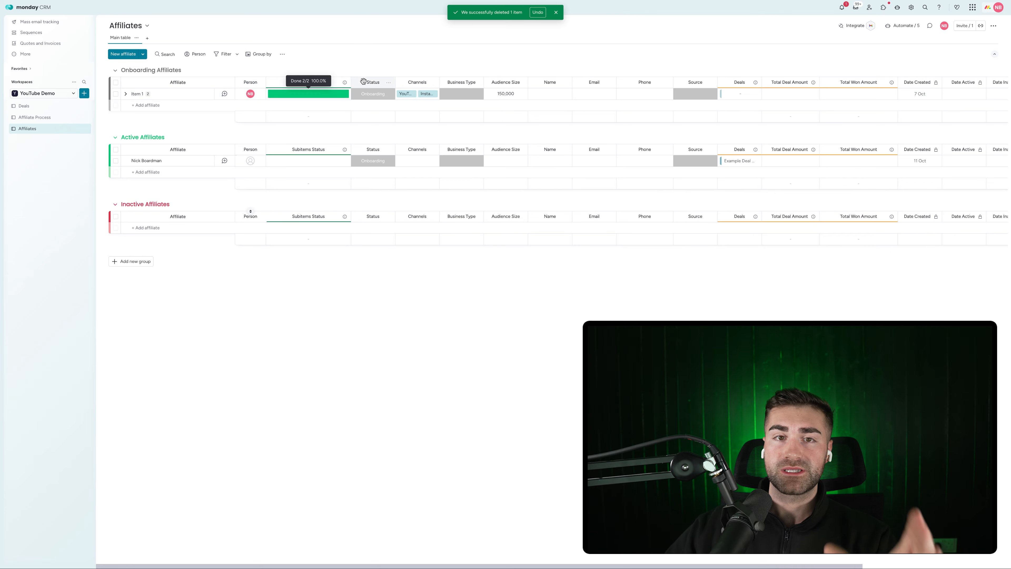
mouse_move(290, 94)
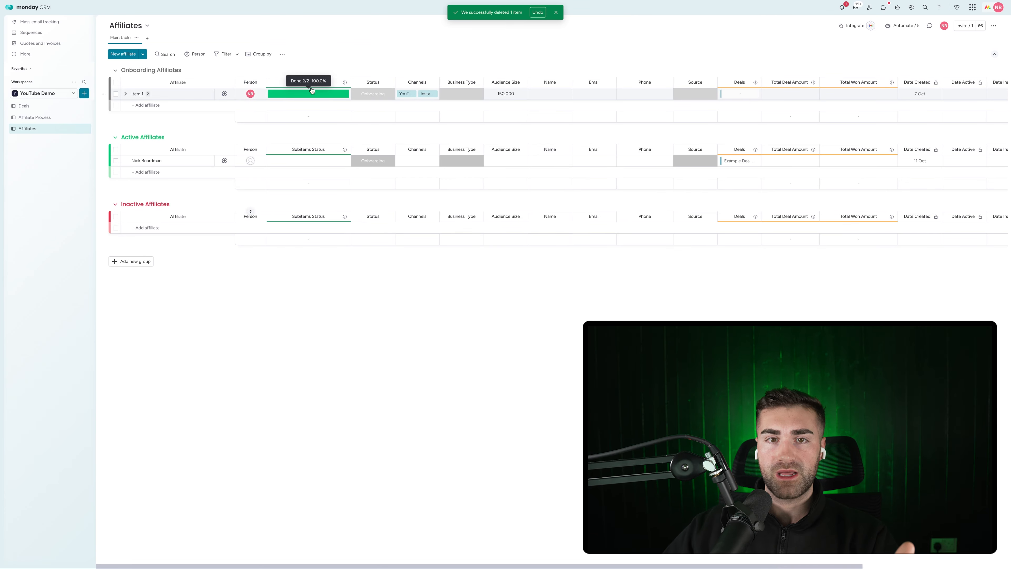
left_click(383, 95)
left_click(363, 127)
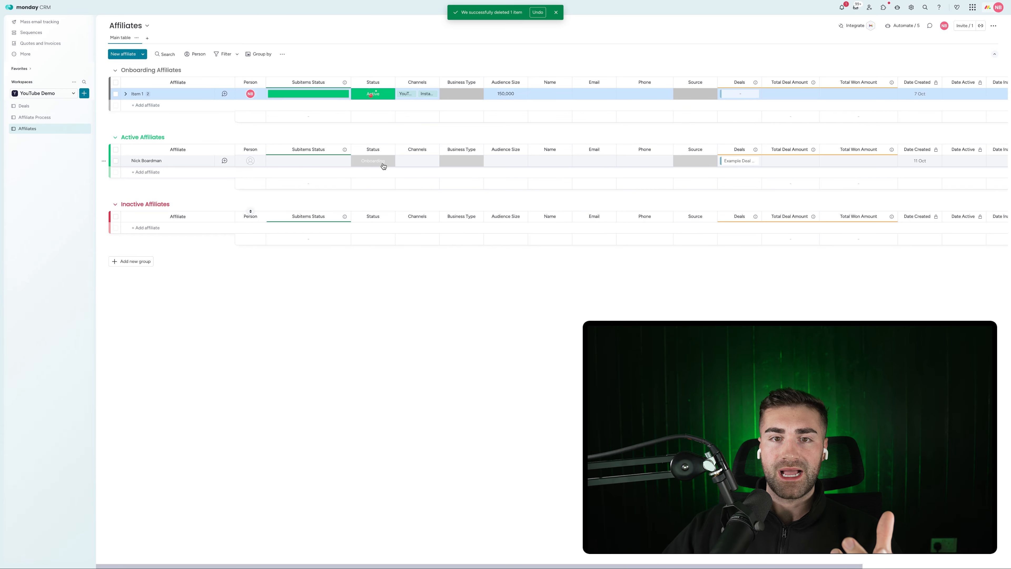
left_click(378, 161)
left_click(373, 194)
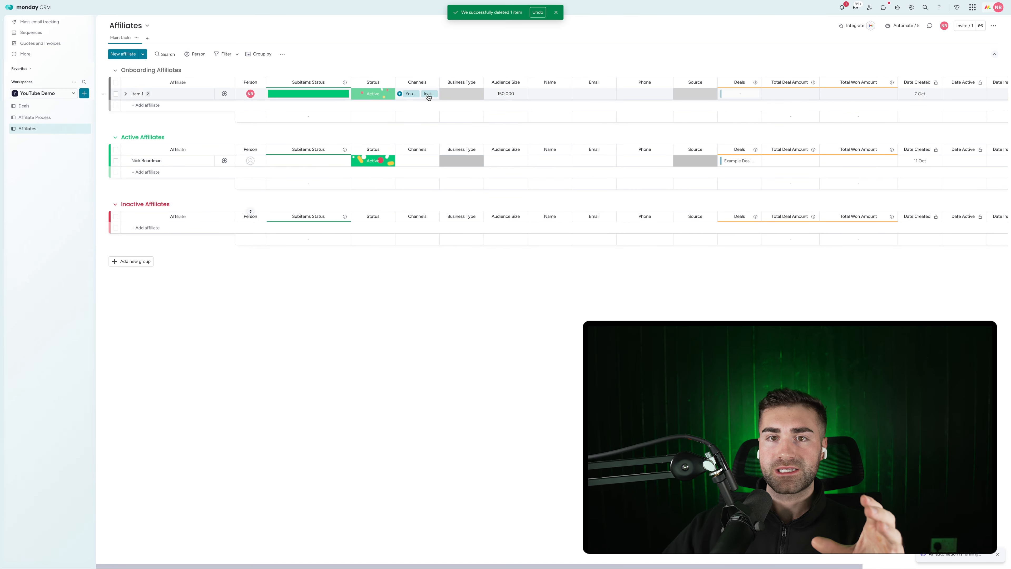
left_click_drag(438, 86, 475, 82)
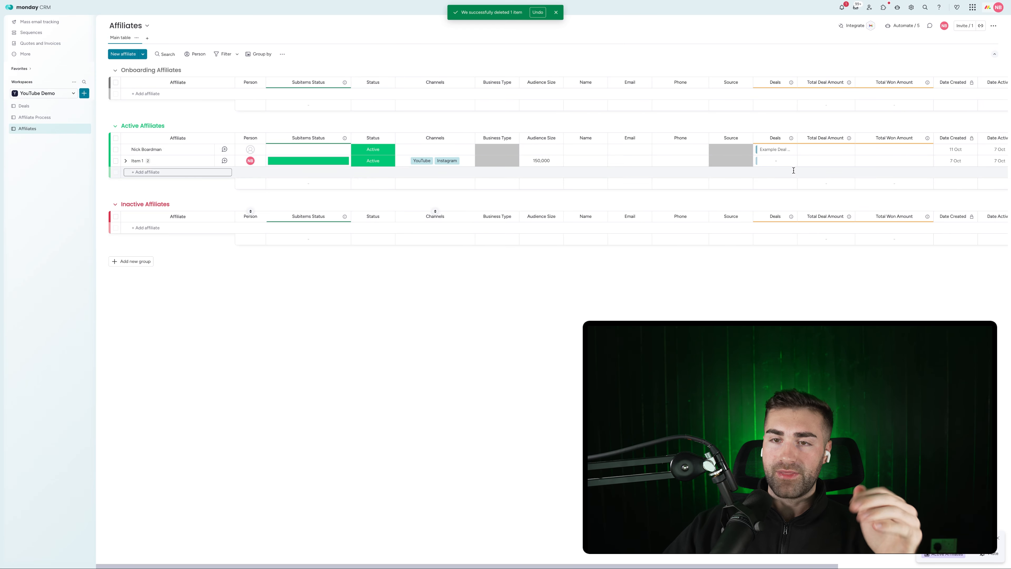